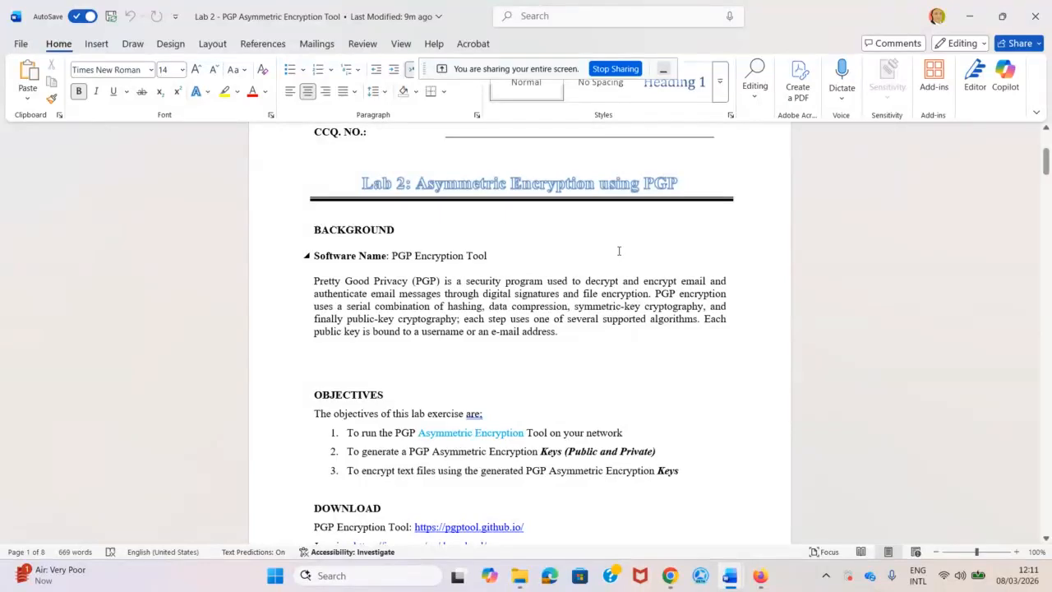
Scroll the lab sheet and briefly highlight 'Public' and 'Keys' in the objectives.
scroll(459, 253, down, 3)
scroll(459, 253, down, 1)
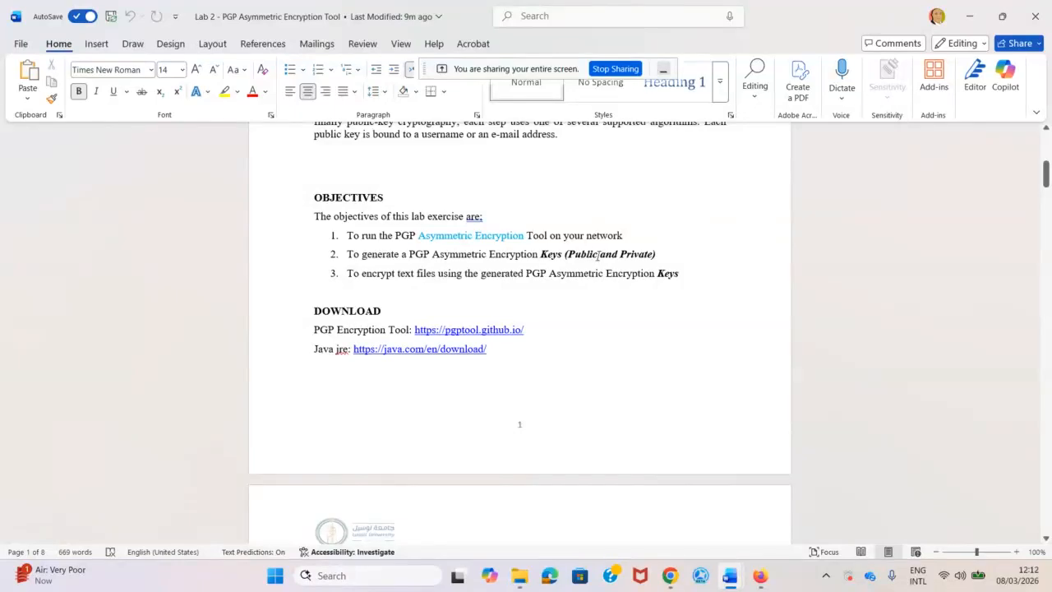
drag(597, 255, 576, 257)
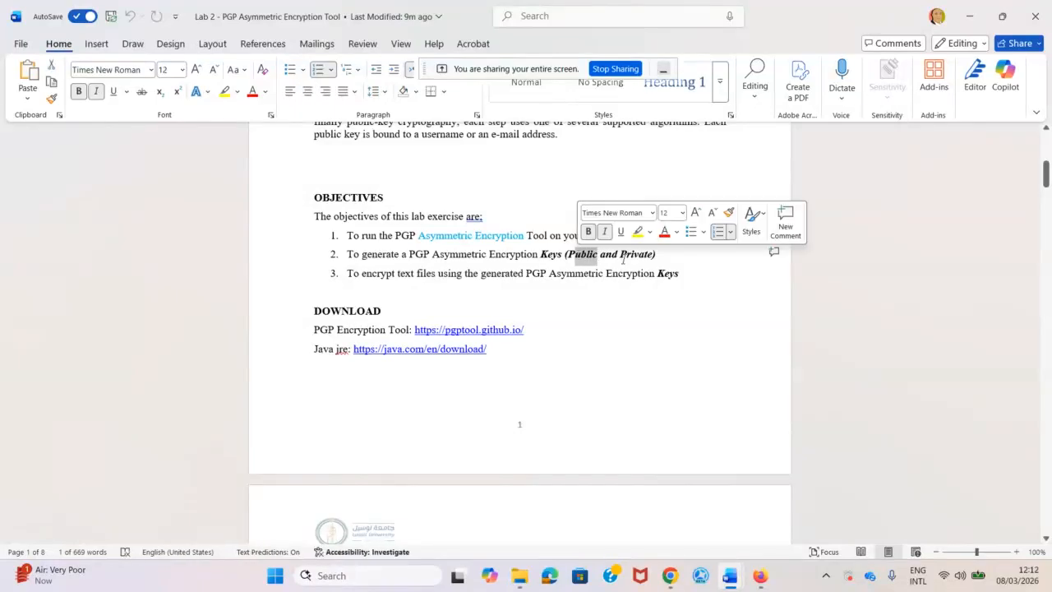
click(621, 255)
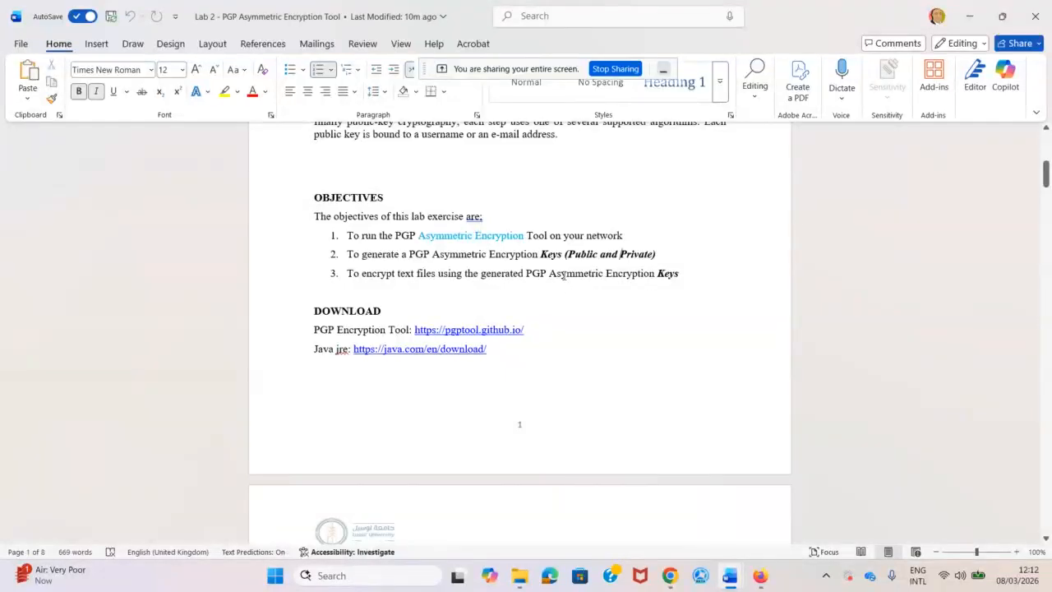
drag(693, 272, 655, 272)
click(458, 261)
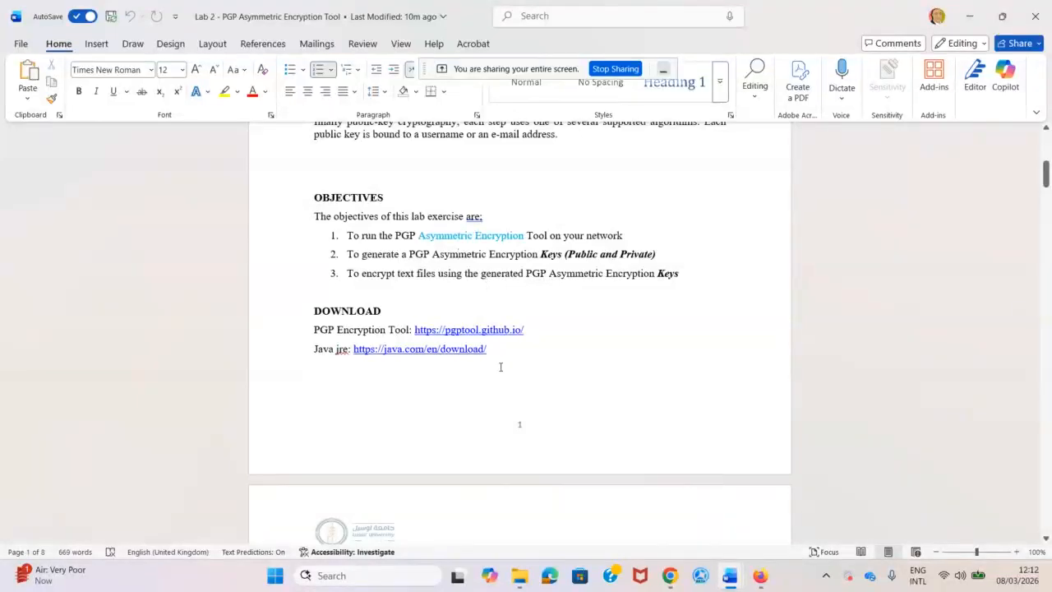
scroll(508, 368, up, 1)
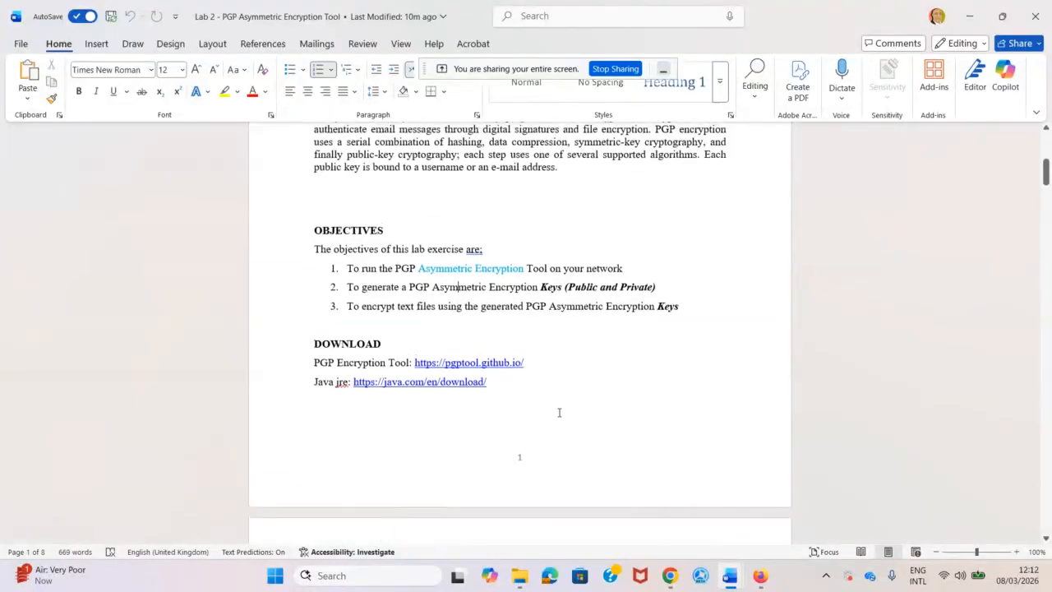
click(396, 577)
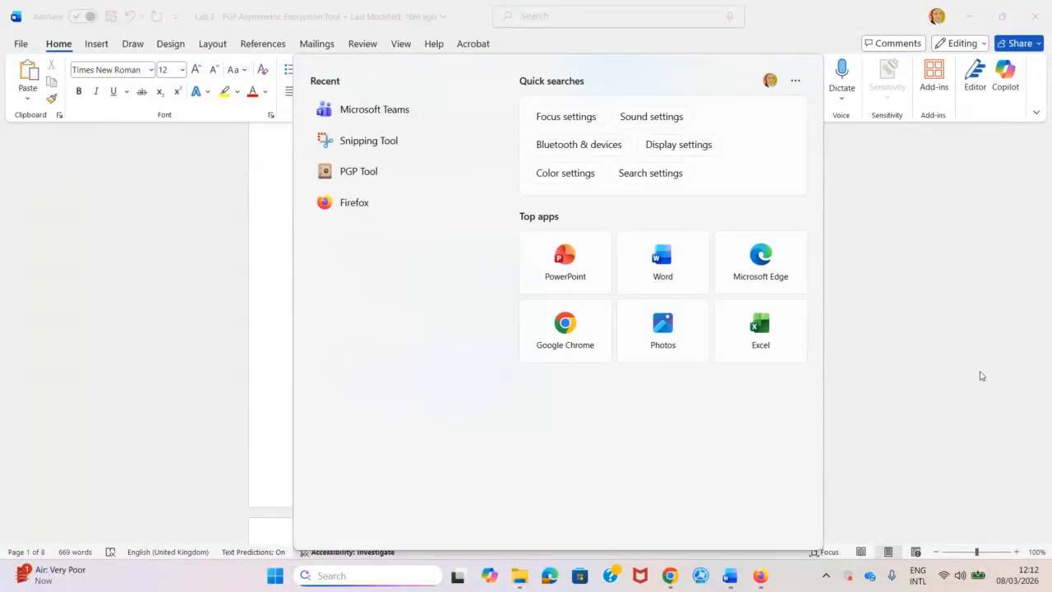
click(948, 354)
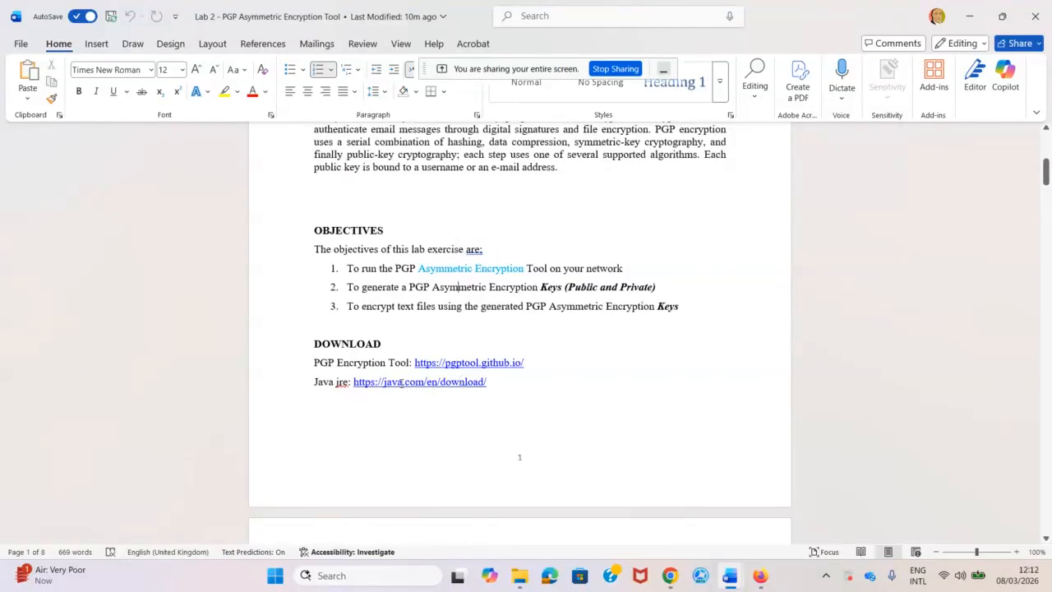
right_click(487, 363)
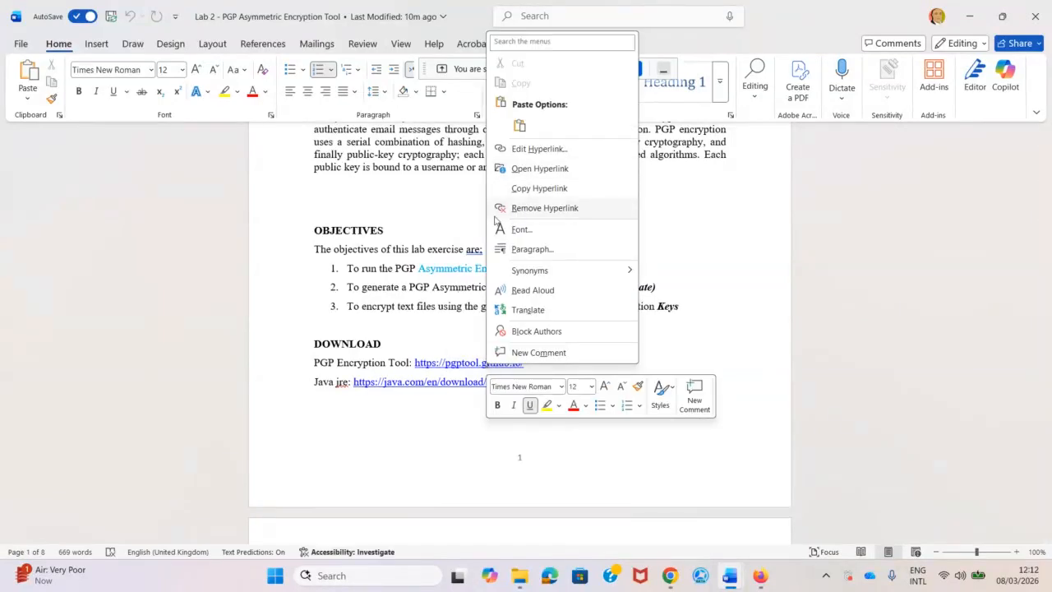
key(Escape)
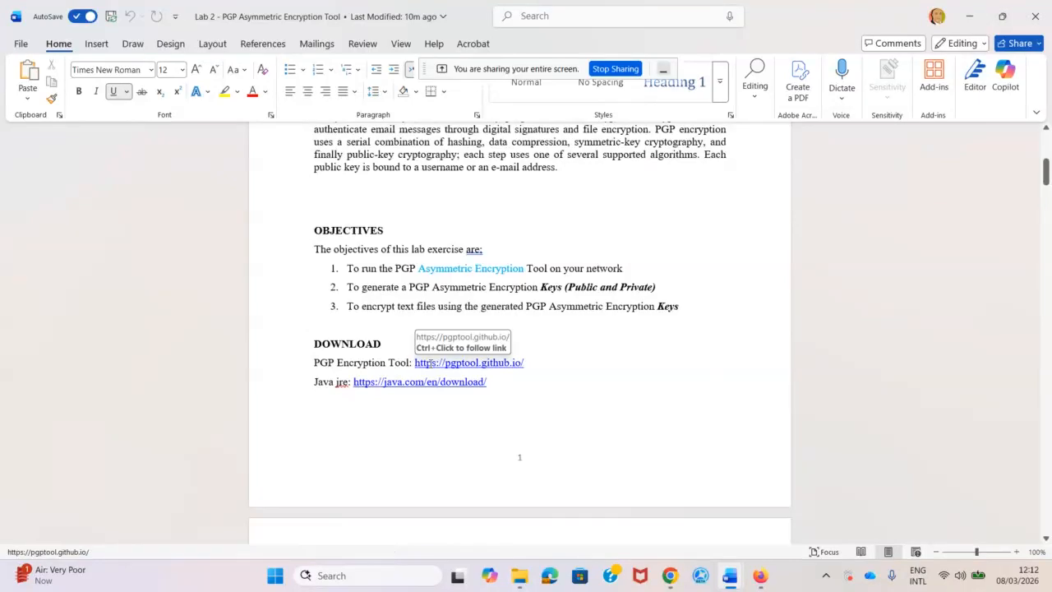
right_click(450, 362)
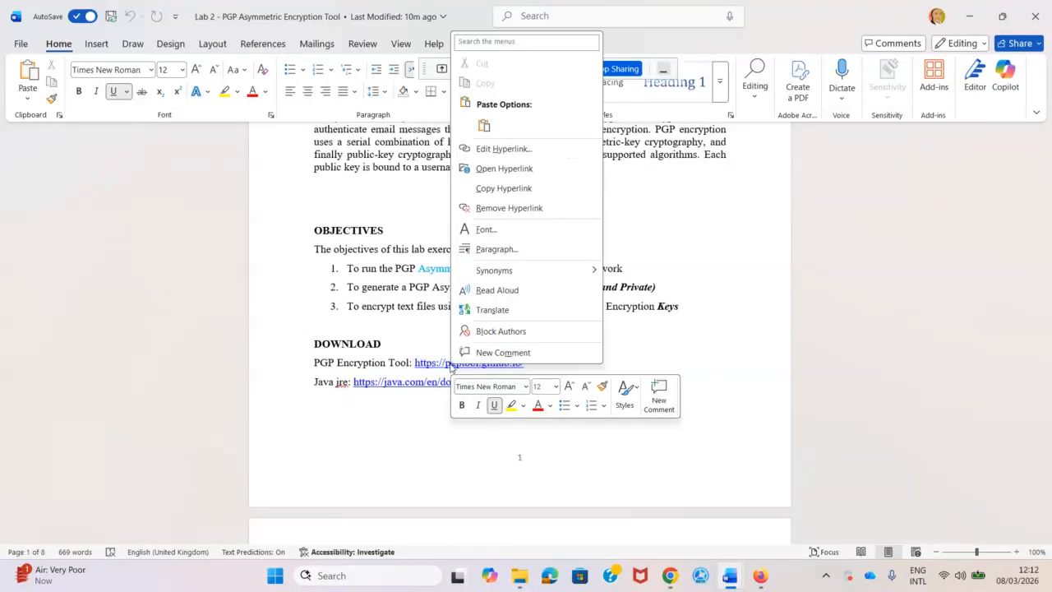
click(493, 168)
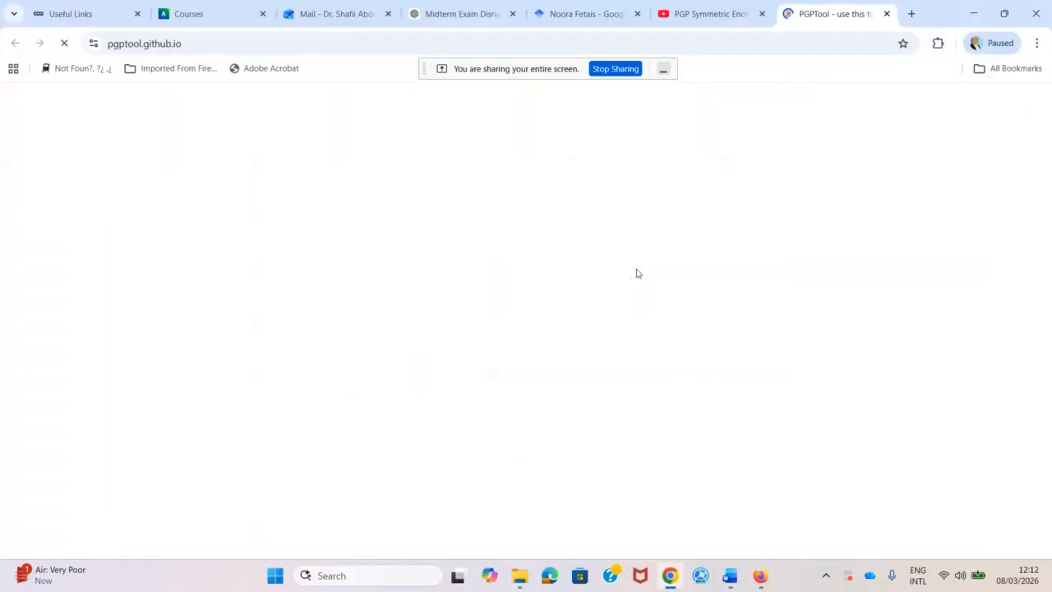
Scroll pgptool.github.io to the Download section showing the MSI and ZIP packages.
scroll(574, 306, down, 2)
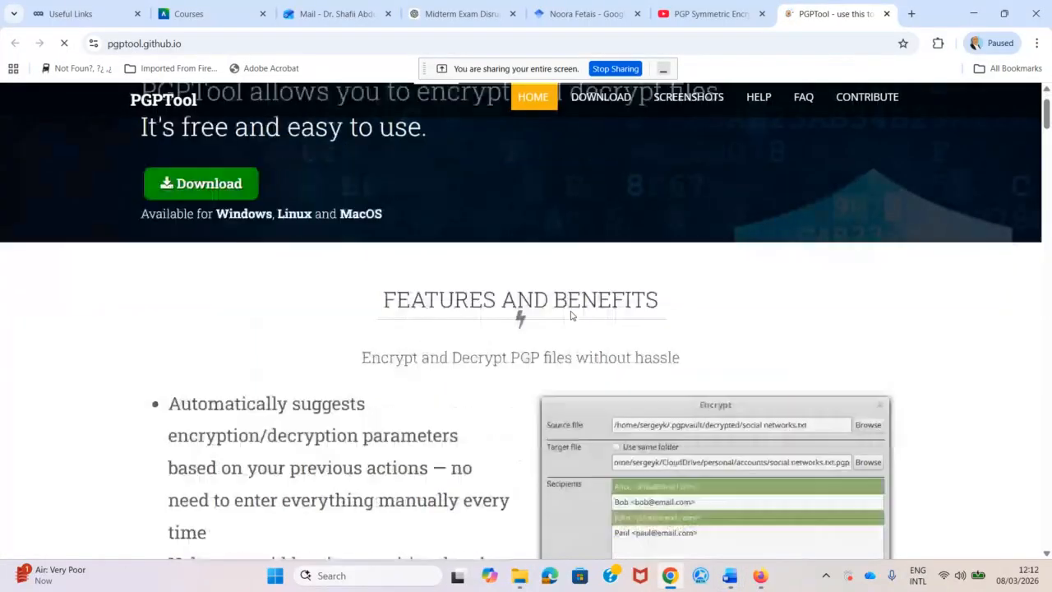
scroll(494, 345, down, 4)
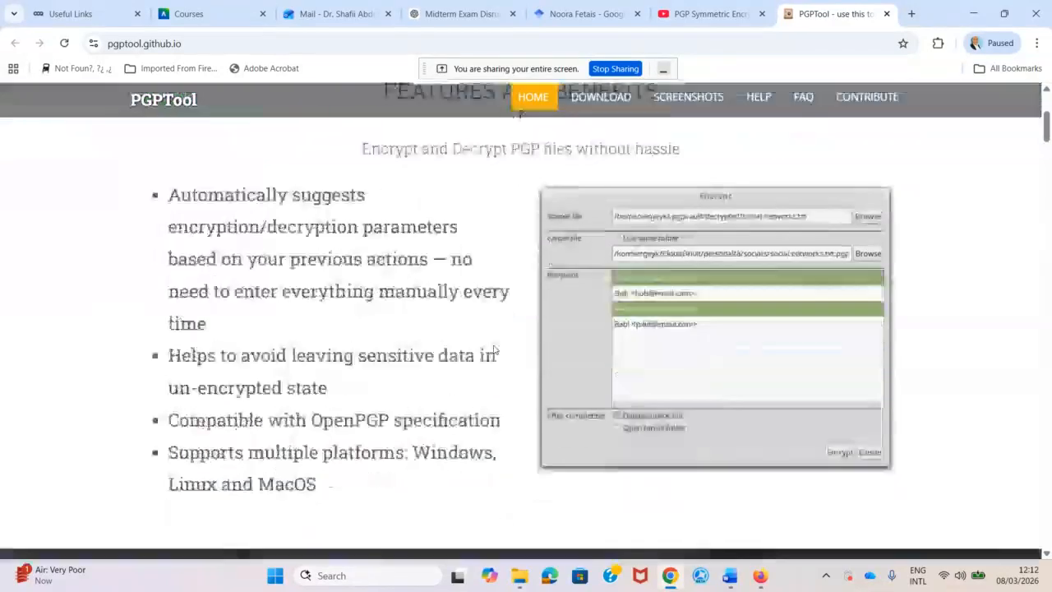
scroll(494, 345, down, 5)
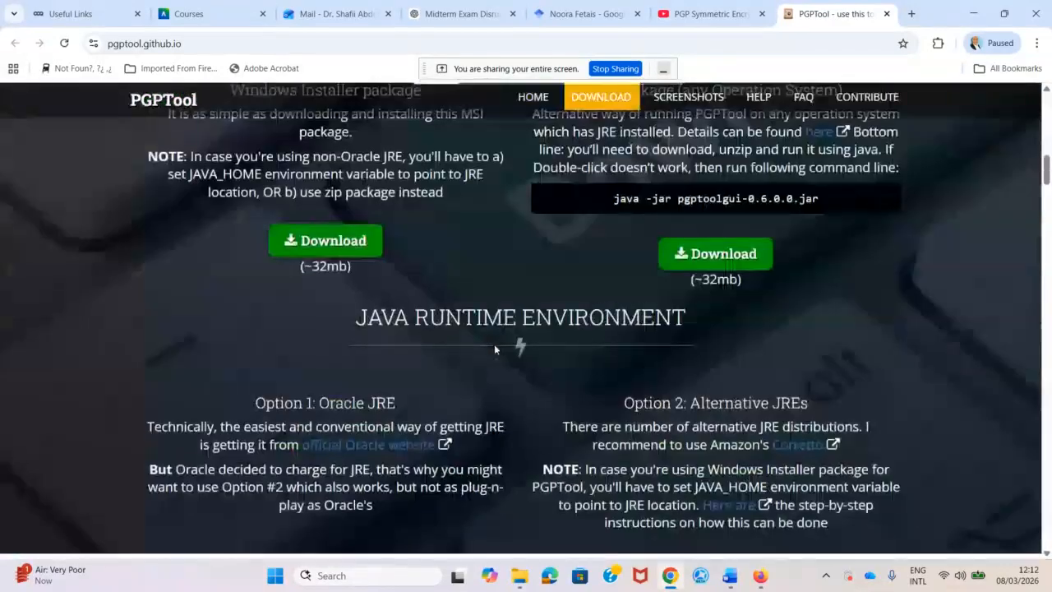
scroll(545, 384, up, 1)
scroll(545, 383, up, 1)
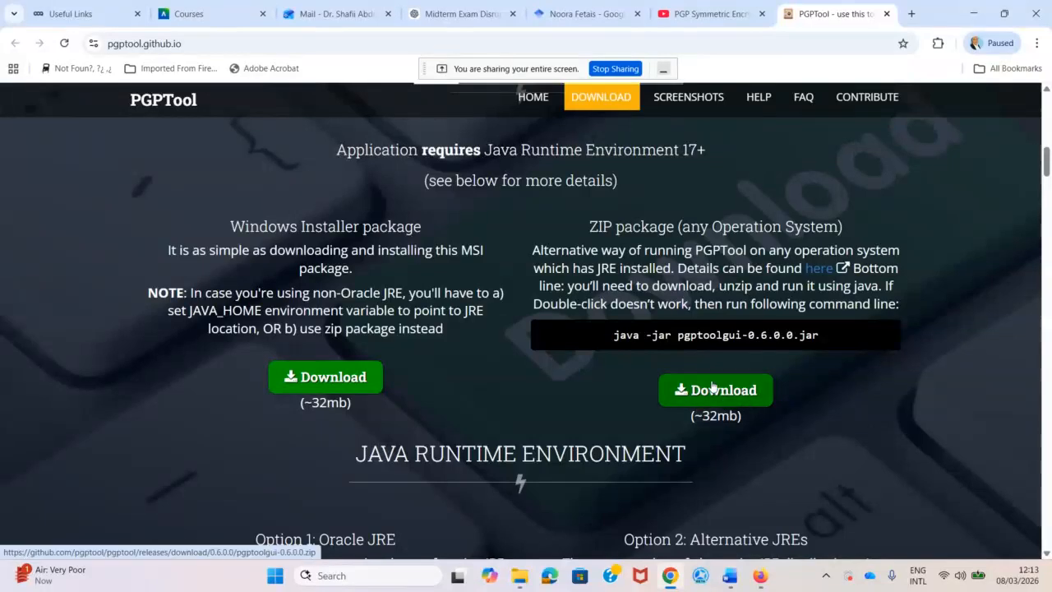
Download the PGPTool Windows Installer package and highlight the package headings.
click(341, 379)
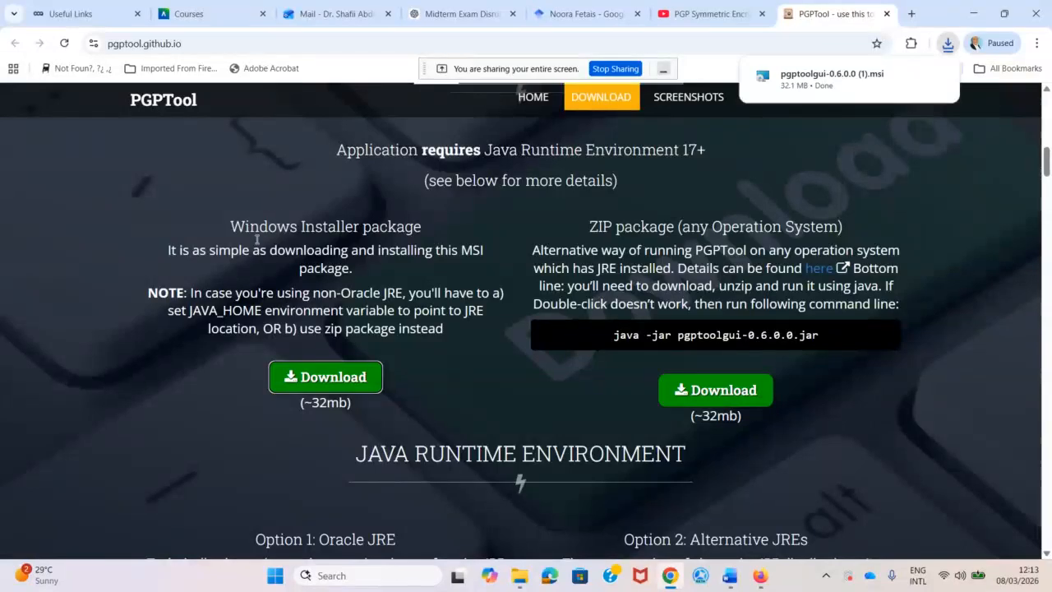
drag(231, 226, 360, 226)
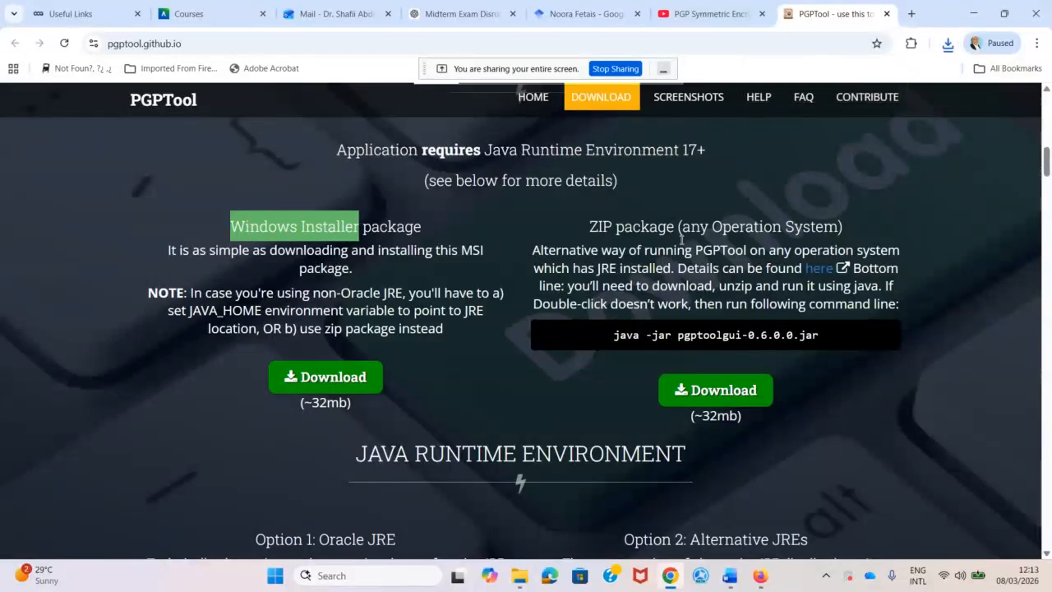
drag(711, 228, 838, 230)
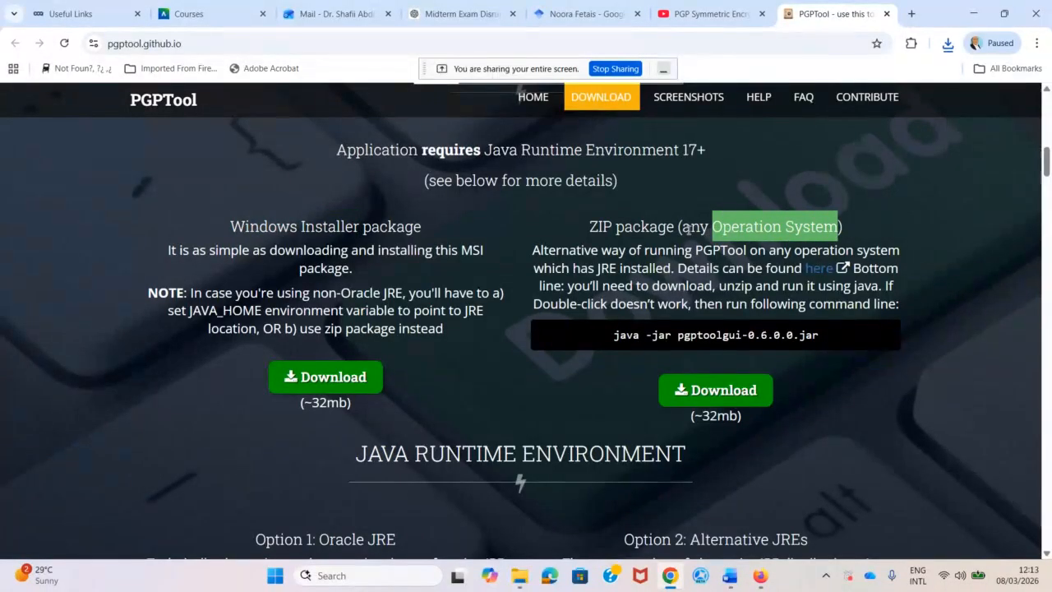
drag(682, 226, 836, 226)
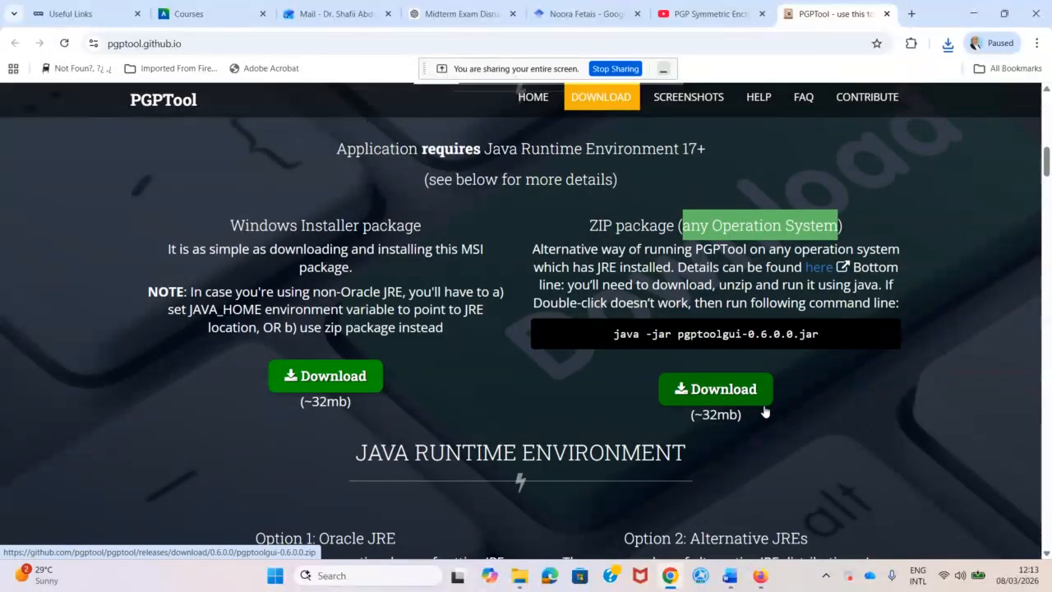
Scroll to the Java Runtime Environment section and highlight the JRE and Oracle JRE options.
scroll(763, 411, down, 1)
scroll(763, 405, down, 2)
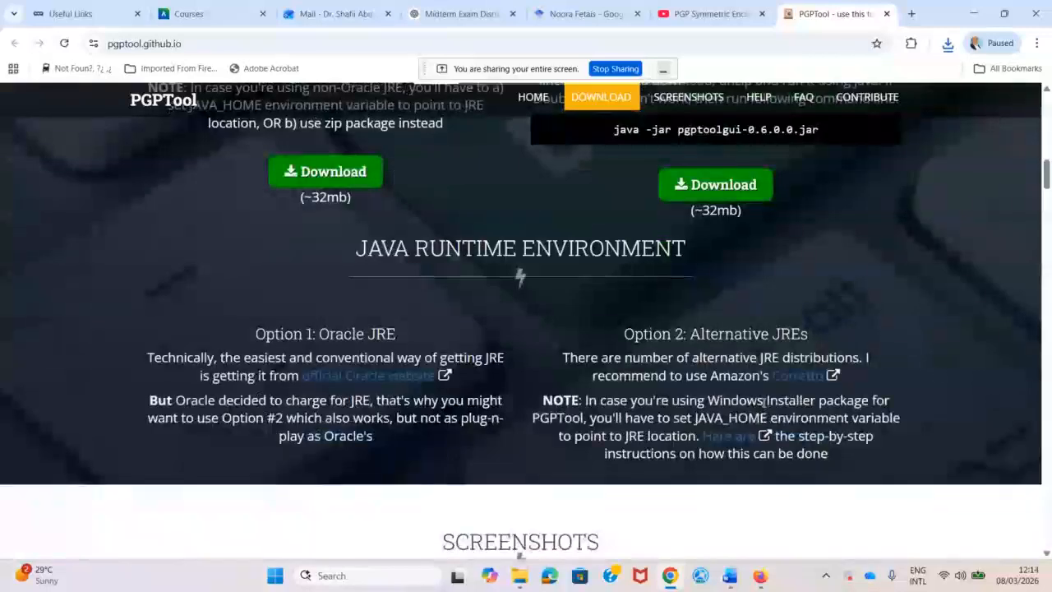
drag(775, 334, 801, 334)
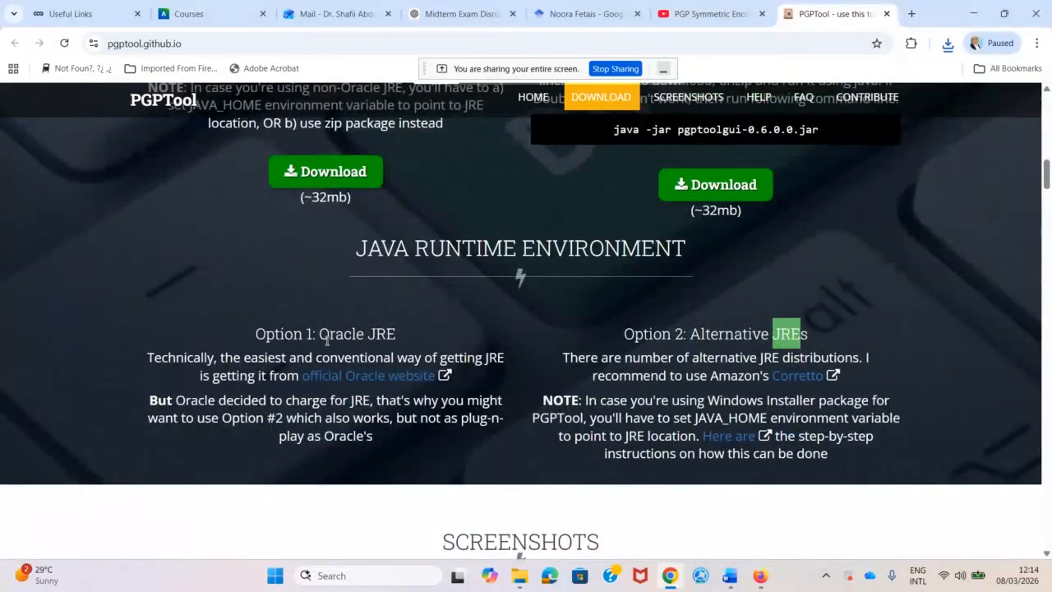
drag(319, 333, 402, 332)
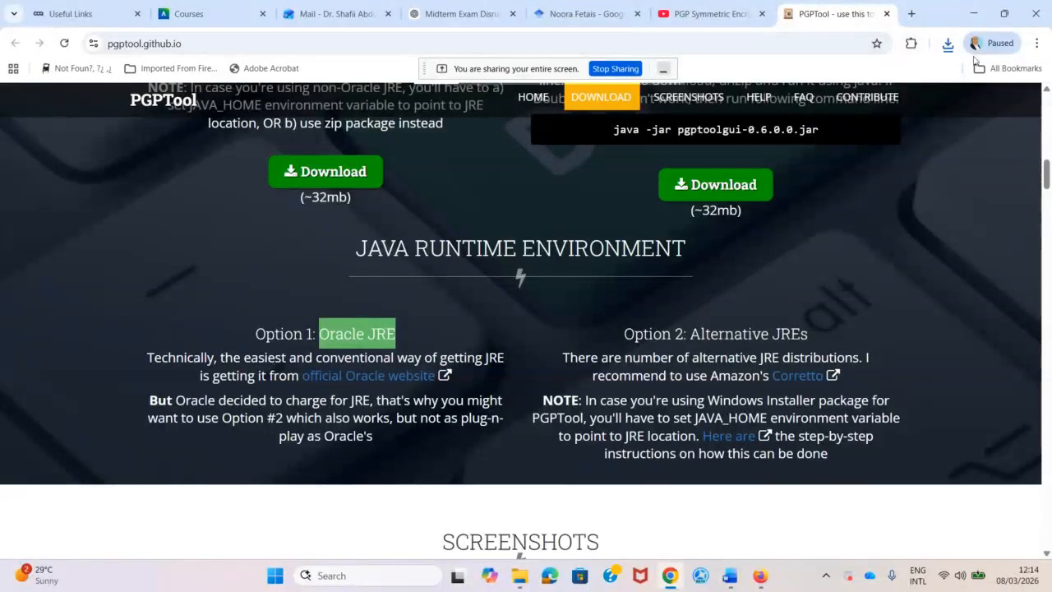
Run pgptoolgui-0.6.0.0 (1).msi from Downloads, accept the licence and install.
click(948, 45)
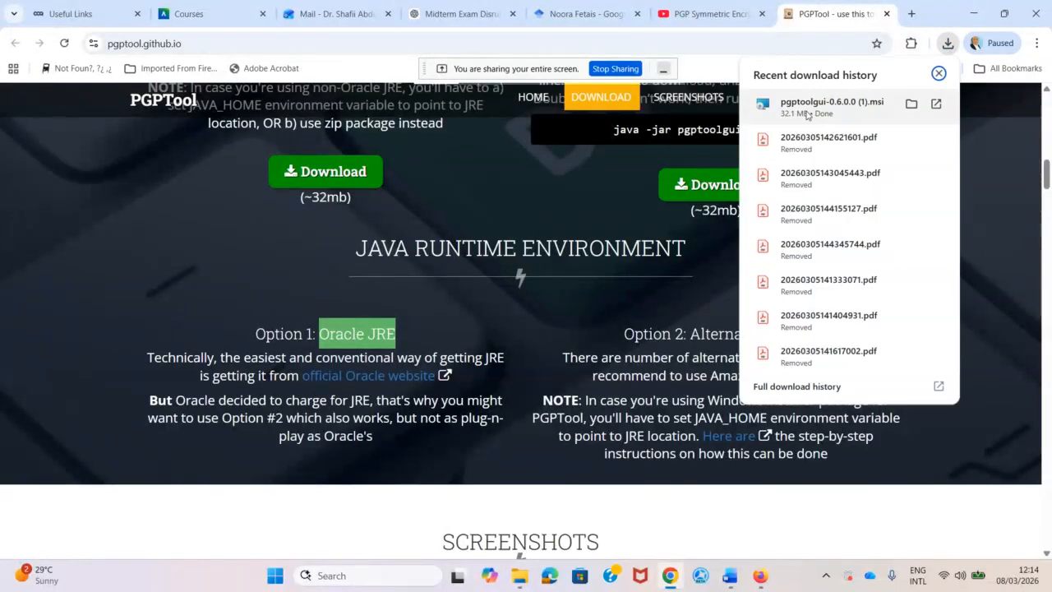
click(910, 105)
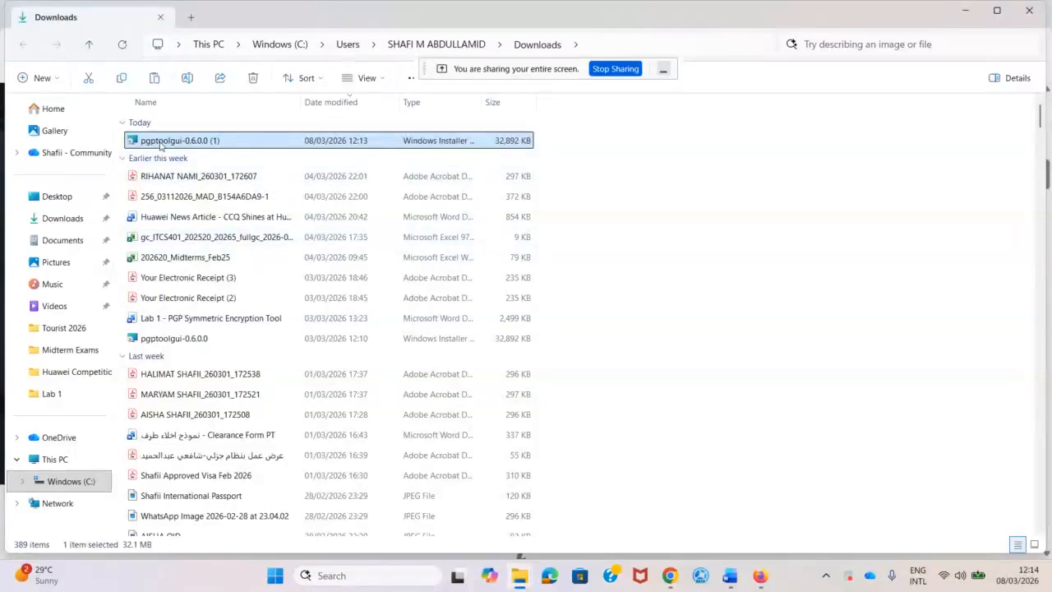
double_click(161, 144)
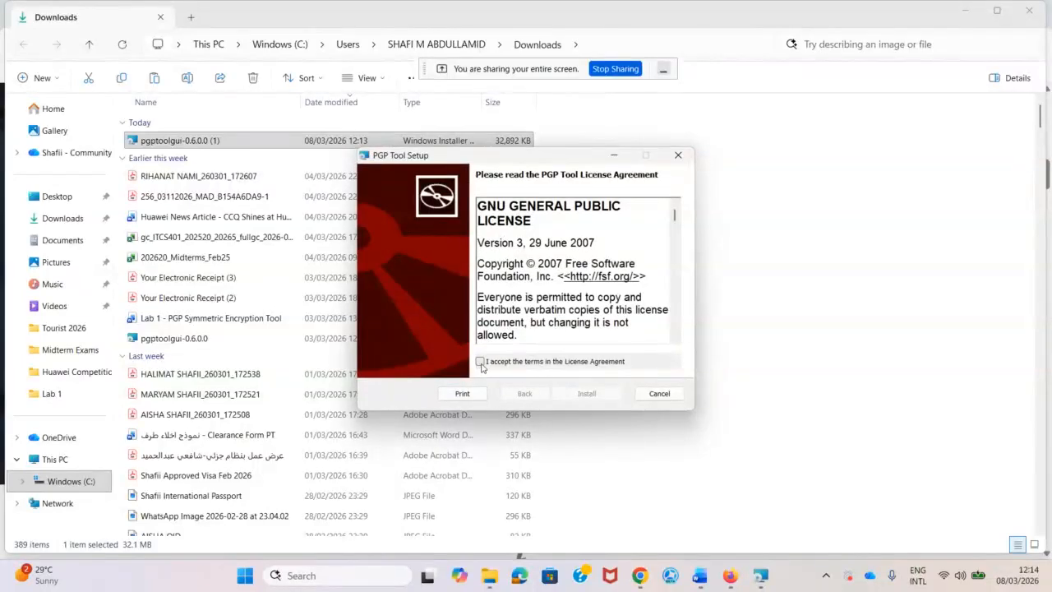
click(481, 361)
click(586, 392)
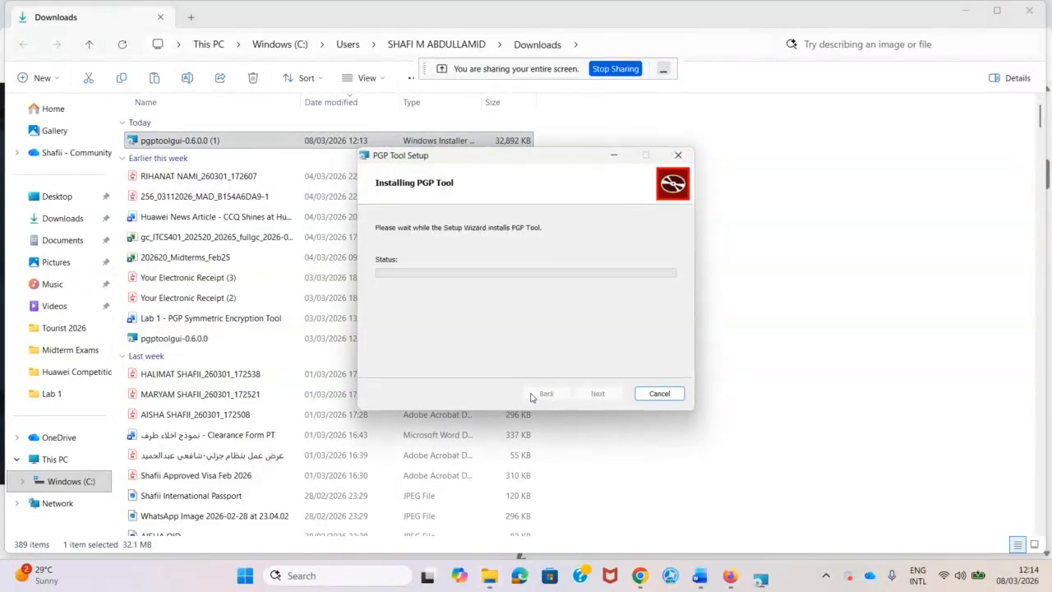
Finish the PGP Tool setup wizard and open Oracle's Java downloads page.
click(963, 16)
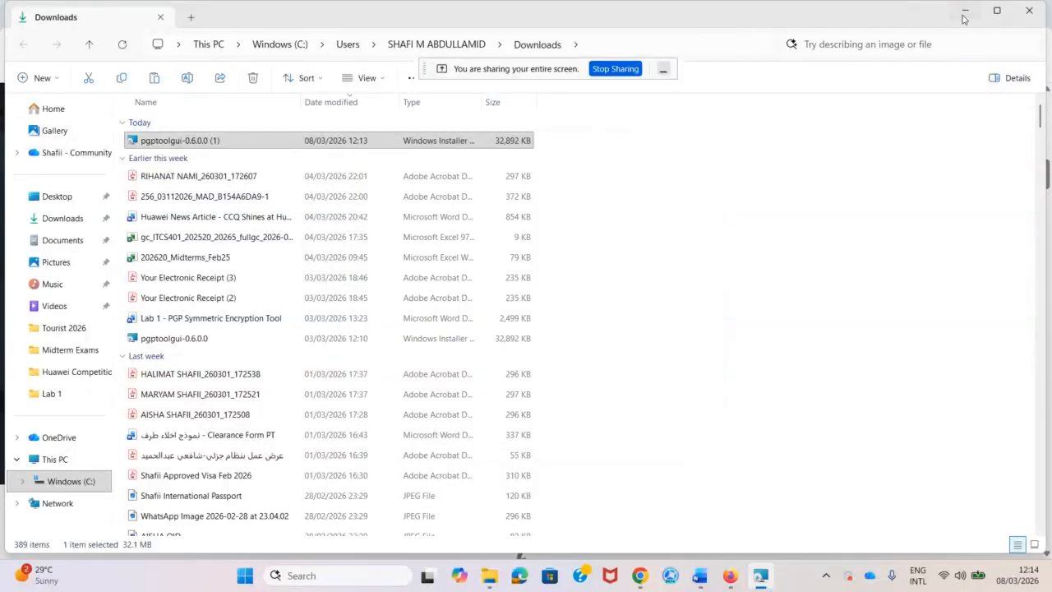
click(963, 17)
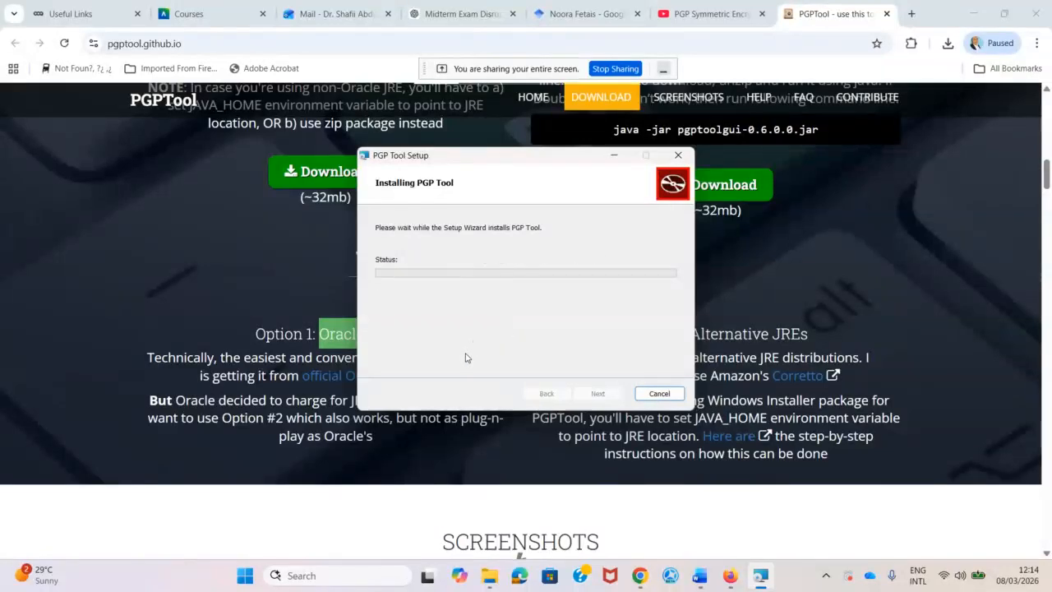
click(595, 392)
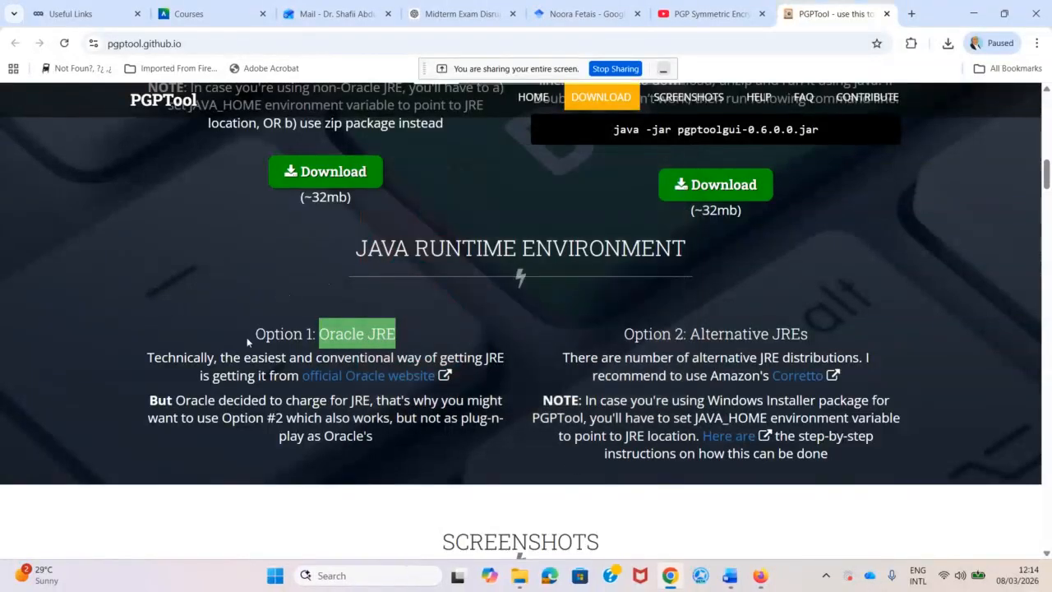
click(357, 377)
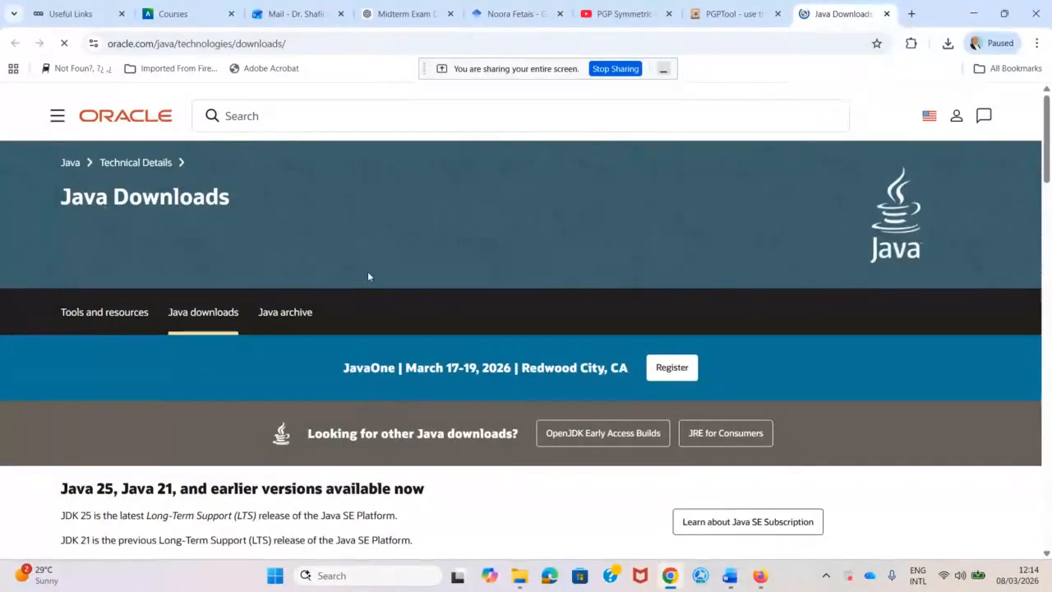
Show the Windows downloads for JDK 25 on Oracle's Java downloads page.
scroll(367, 275, down, 1)
scroll(374, 304, down, 2)
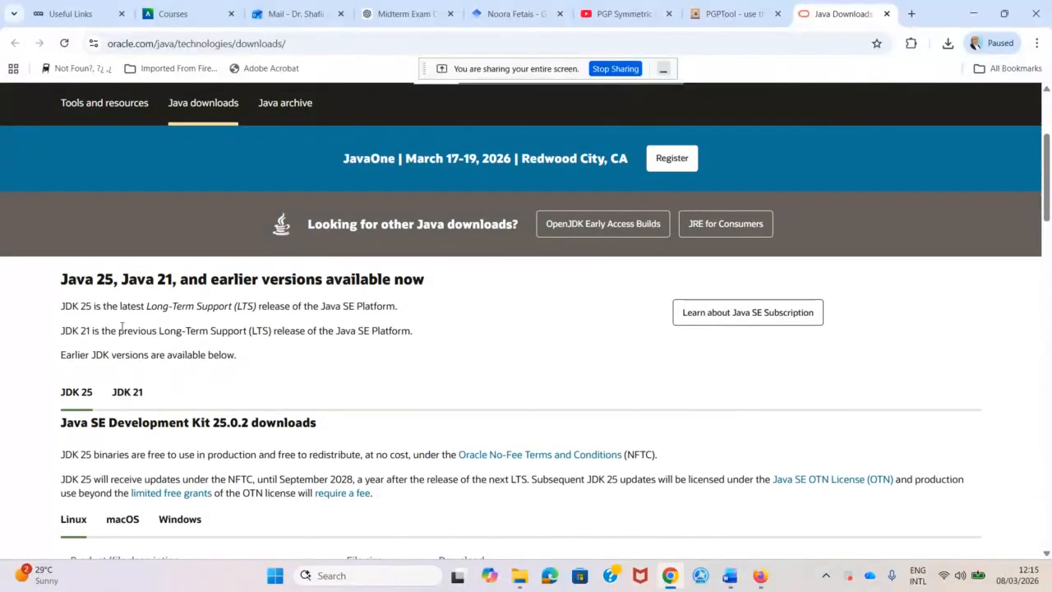
scroll(115, 337, down, 3)
scroll(146, 378, down, 1)
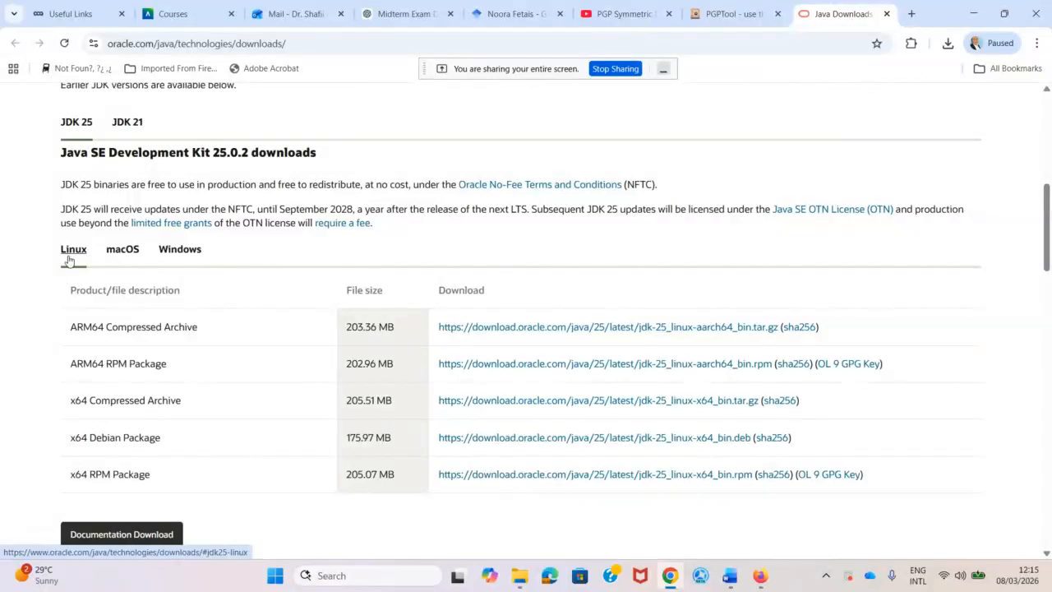
click(182, 250)
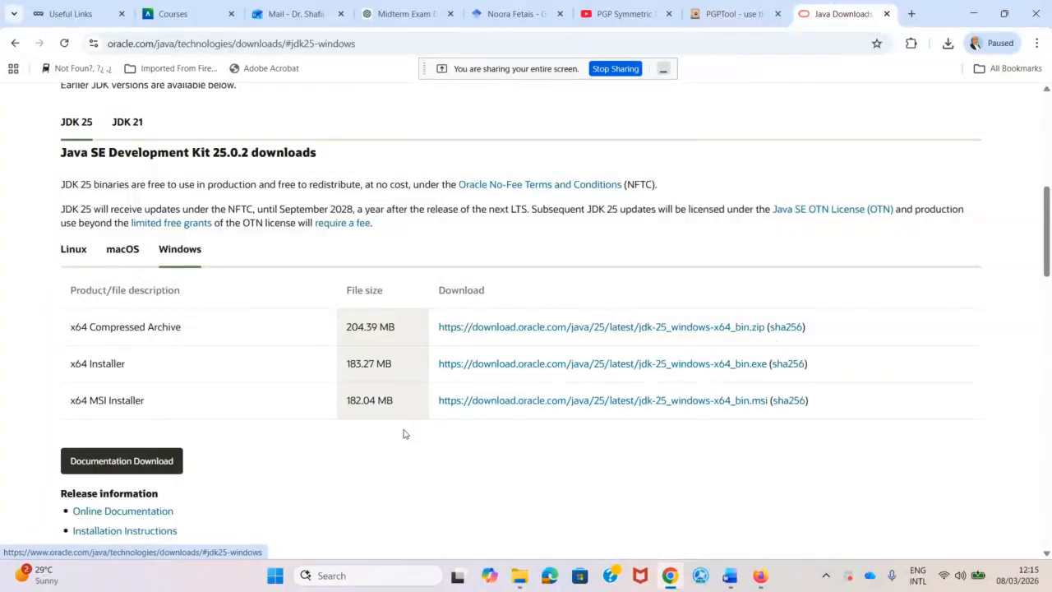
Show the Windows downloads for JDK 17.
scroll(329, 411, down, 3)
scroll(207, 364, down, 3)
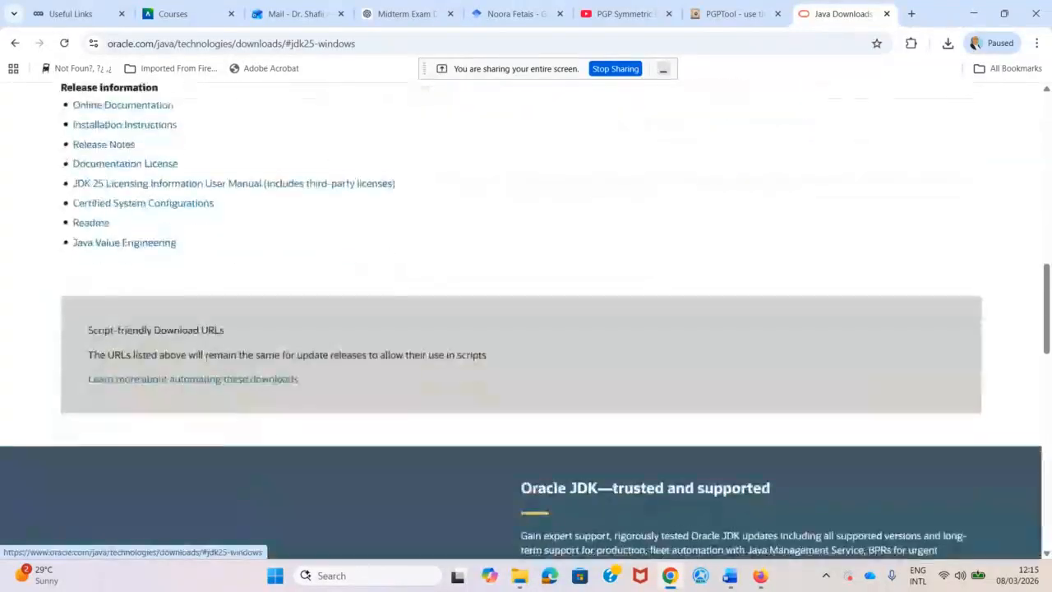
scroll(330, 368, down, 6)
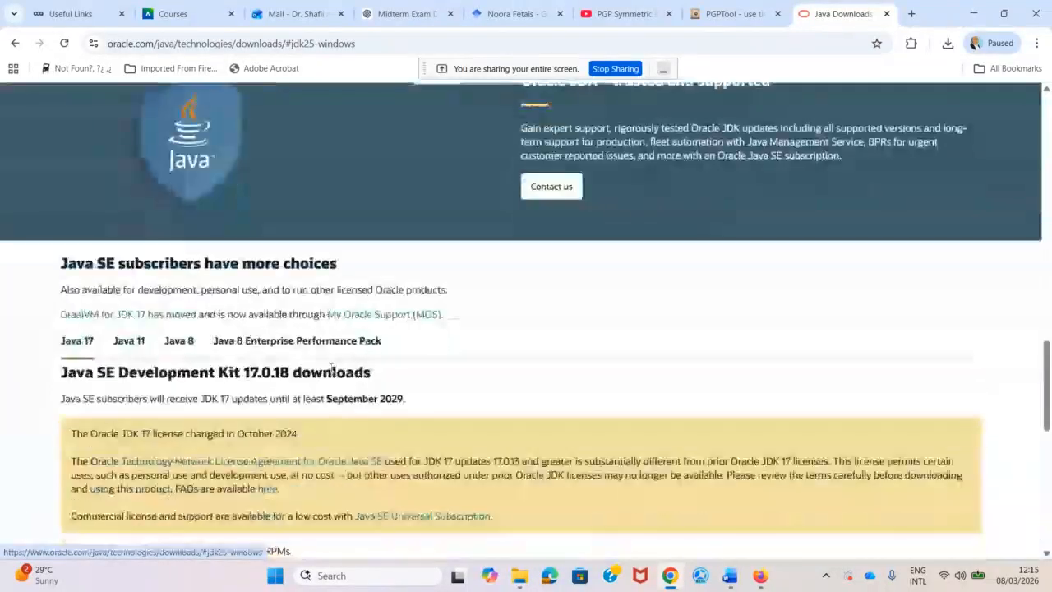
scroll(330, 366, down, 3)
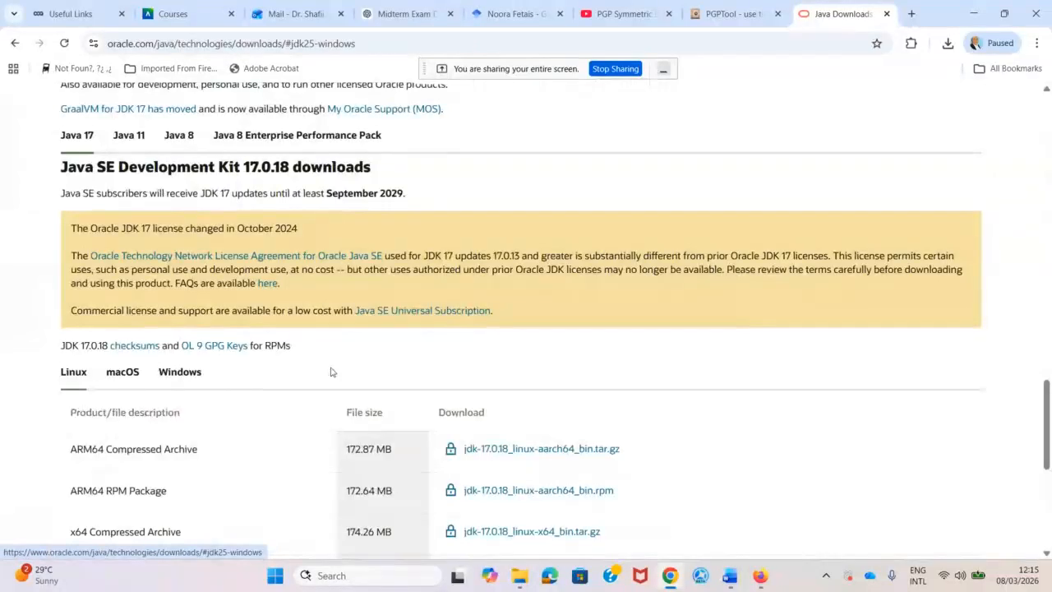
click(190, 377)
Open the Java Archive and scroll through the previous Java SE releases list.
scroll(267, 374, down, 3)
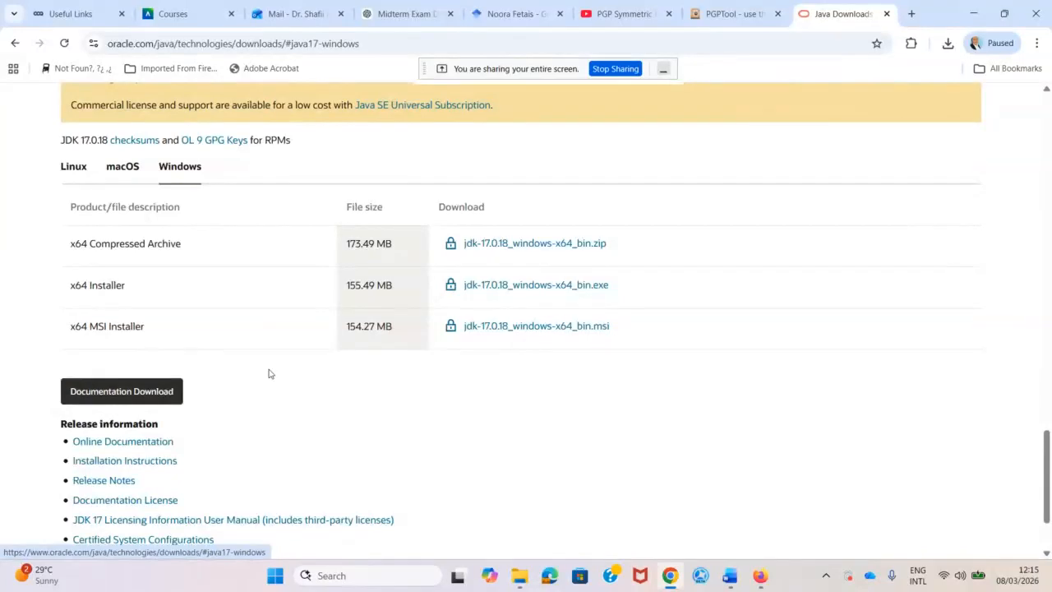
scroll(269, 372, down, 2)
scroll(275, 371, up, 5)
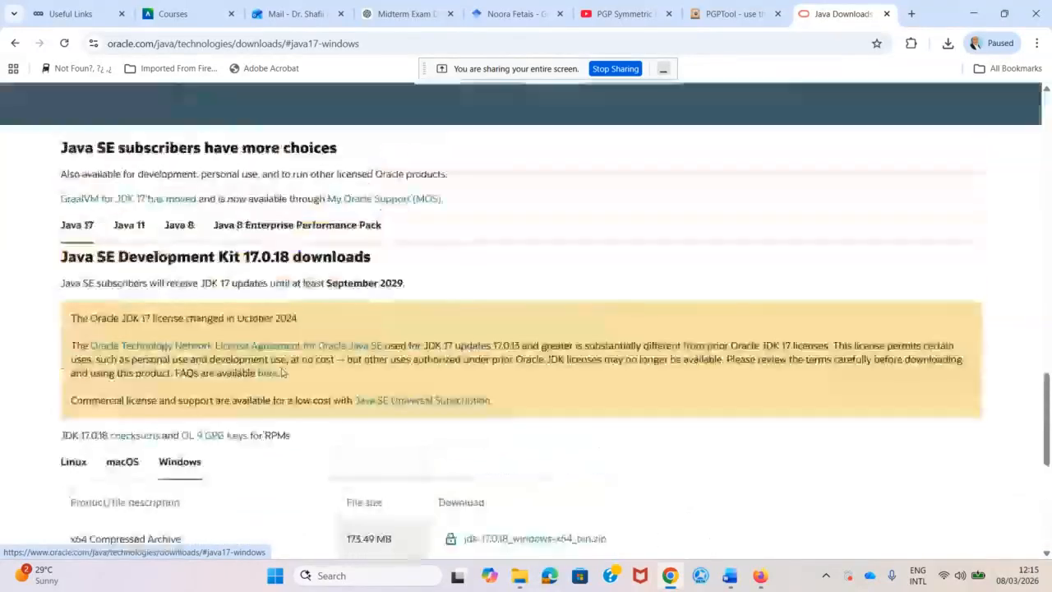
scroll(281, 372, up, 8)
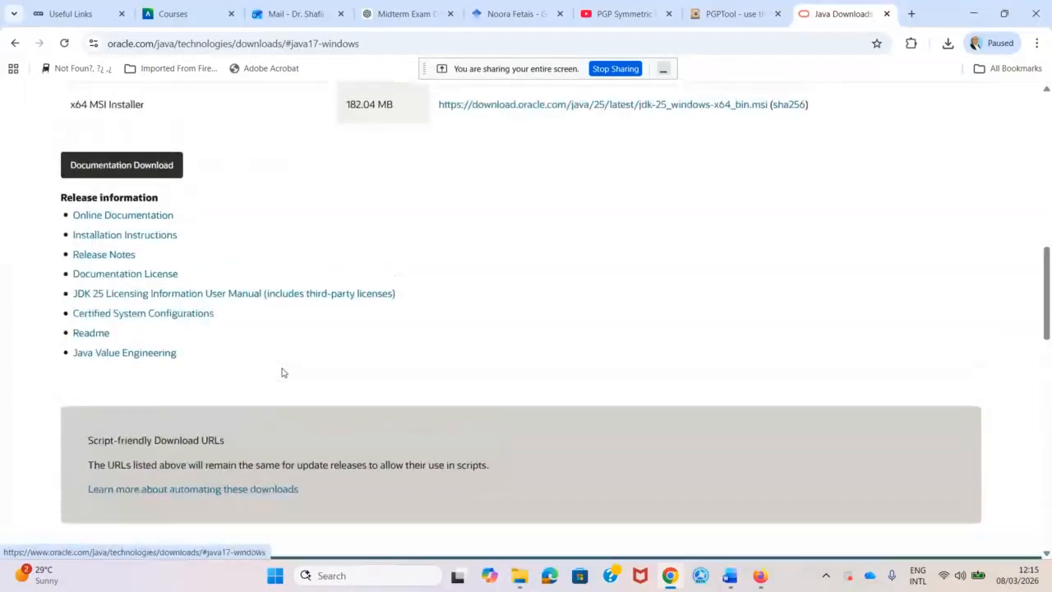
scroll(281, 373, up, 10)
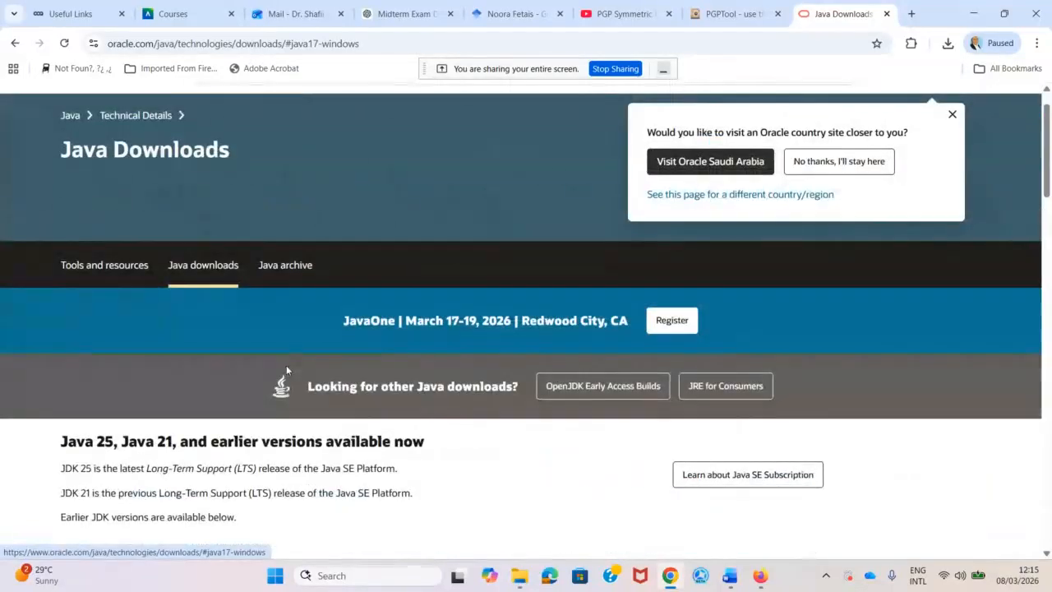
click(285, 267)
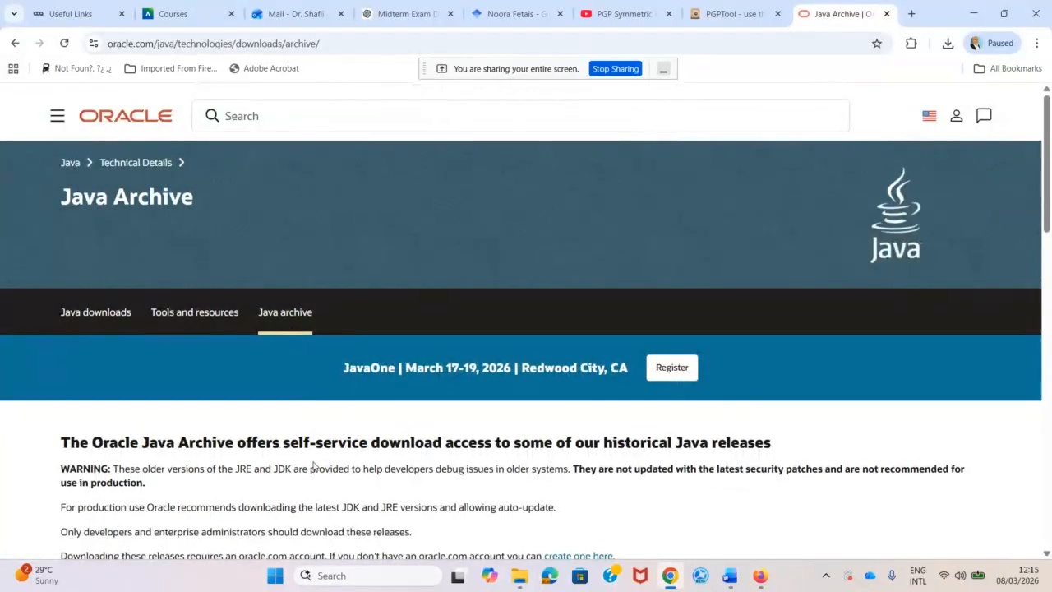
scroll(313, 465, down, 3)
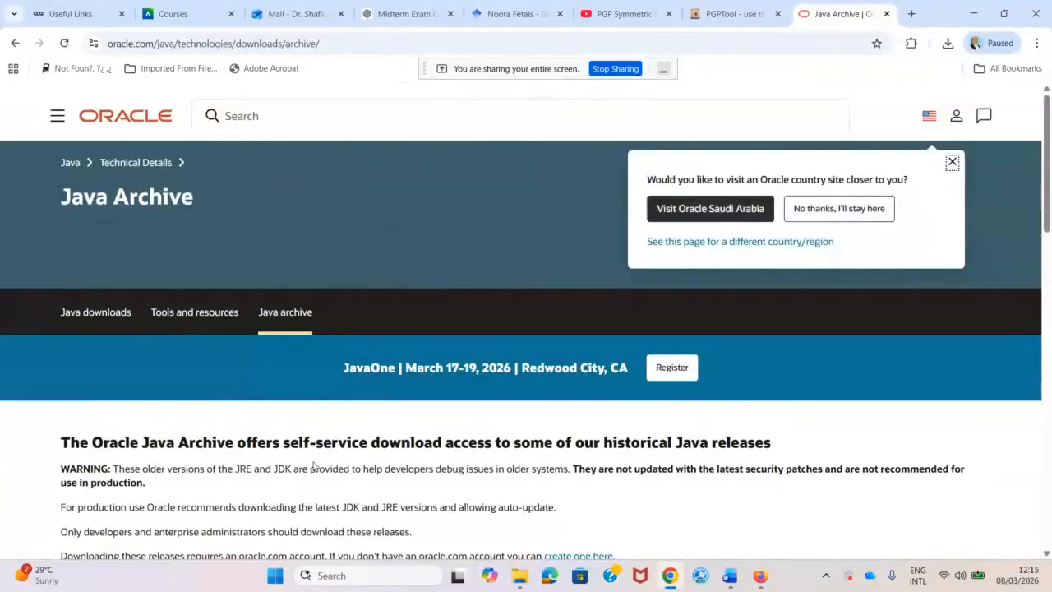
scroll(313, 465, down, 3)
scroll(313, 465, down, 5)
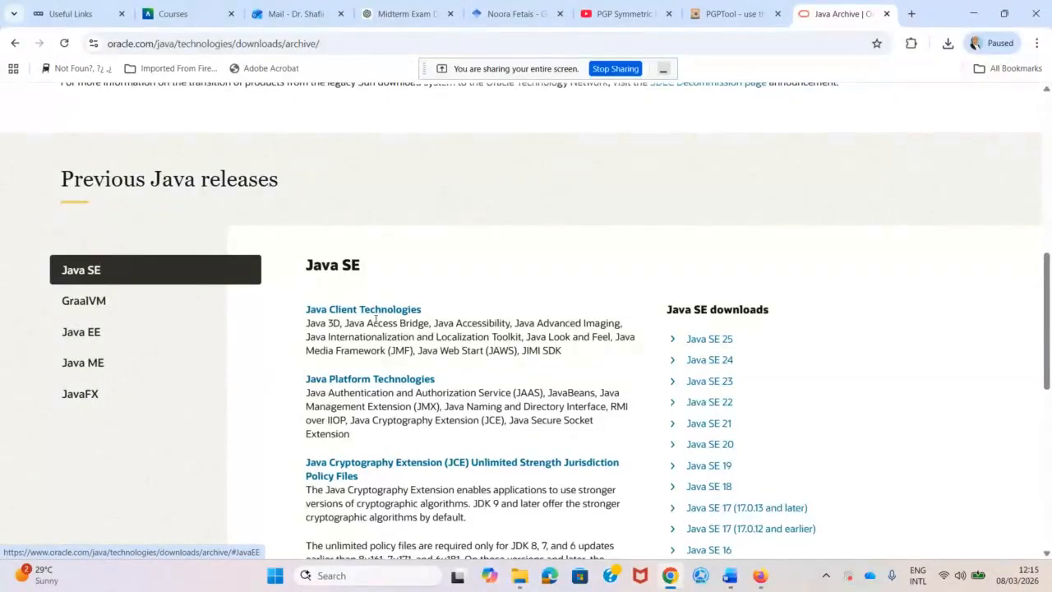
scroll(417, 332, down, 2)
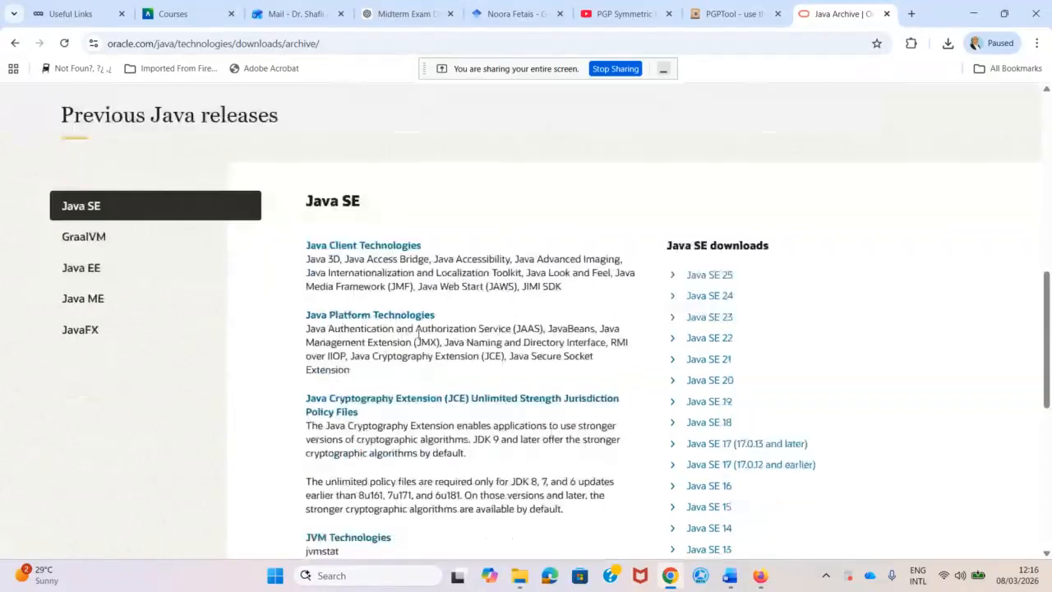
scroll(405, 395, down, 2)
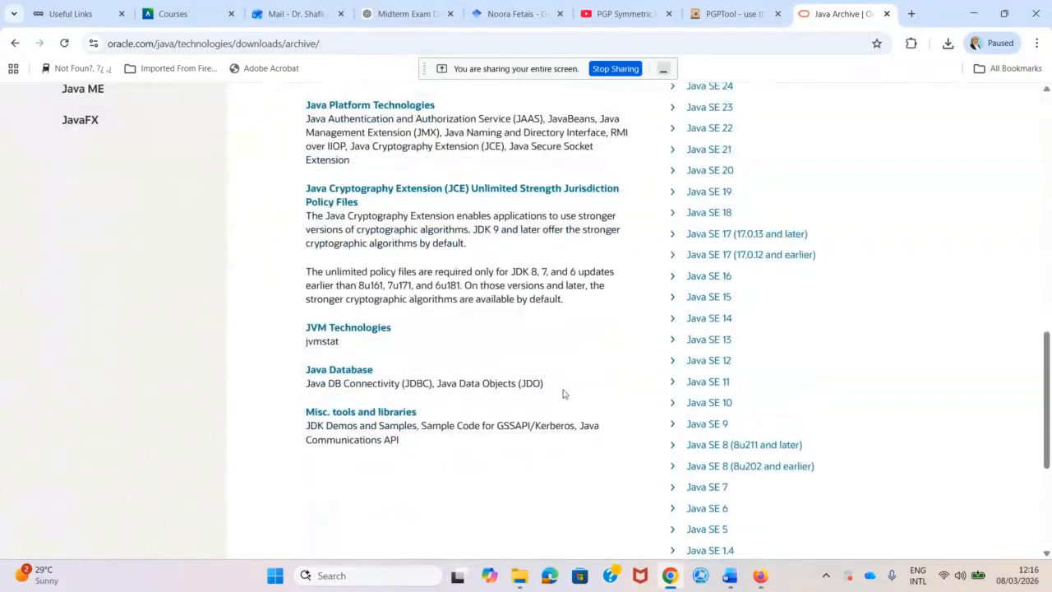
scroll(725, 436, down, 3)
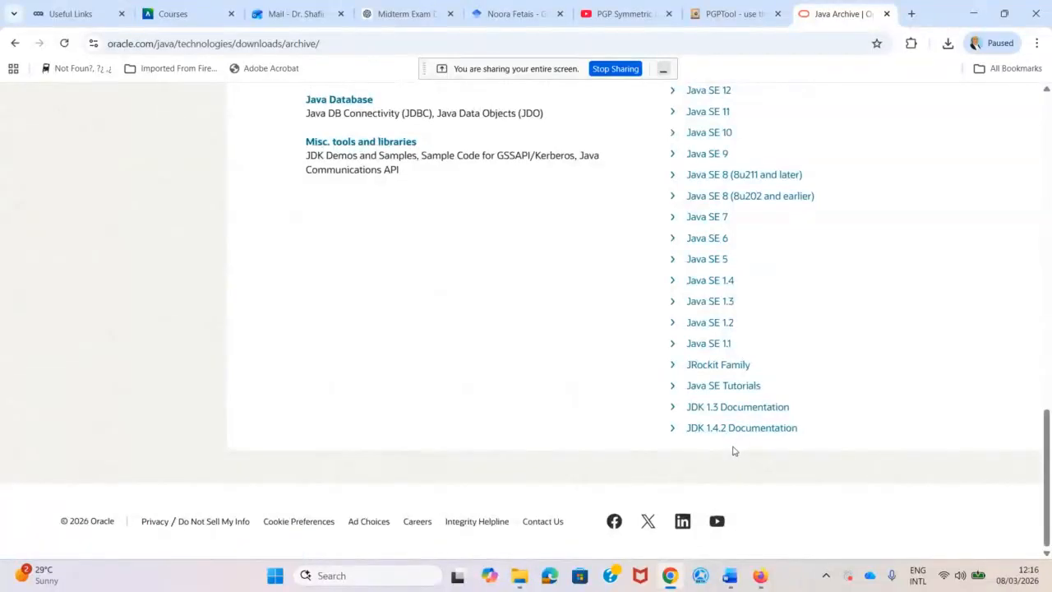
scroll(733, 450, up, 3)
scroll(734, 450, up, 3)
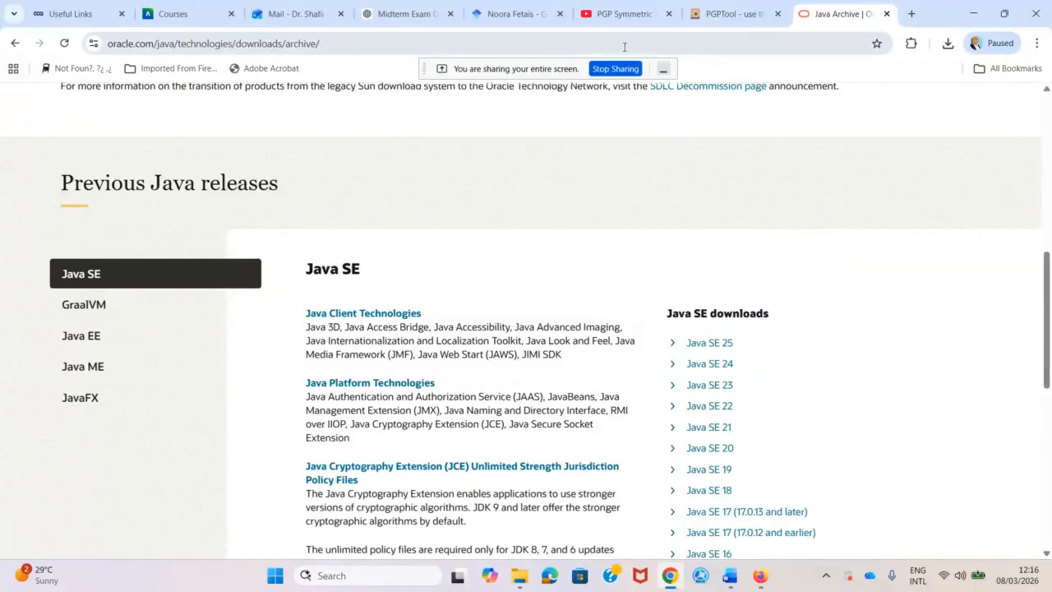
Open the java.com download link from the PGP Symmetric Encryption video's description.
click(612, 23)
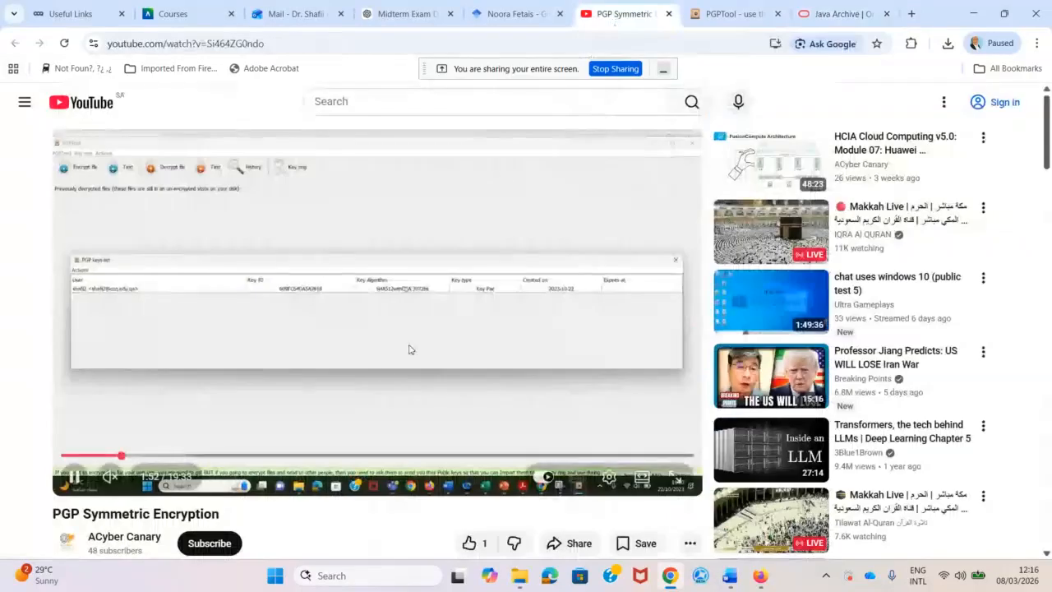
scroll(326, 432, down, 3)
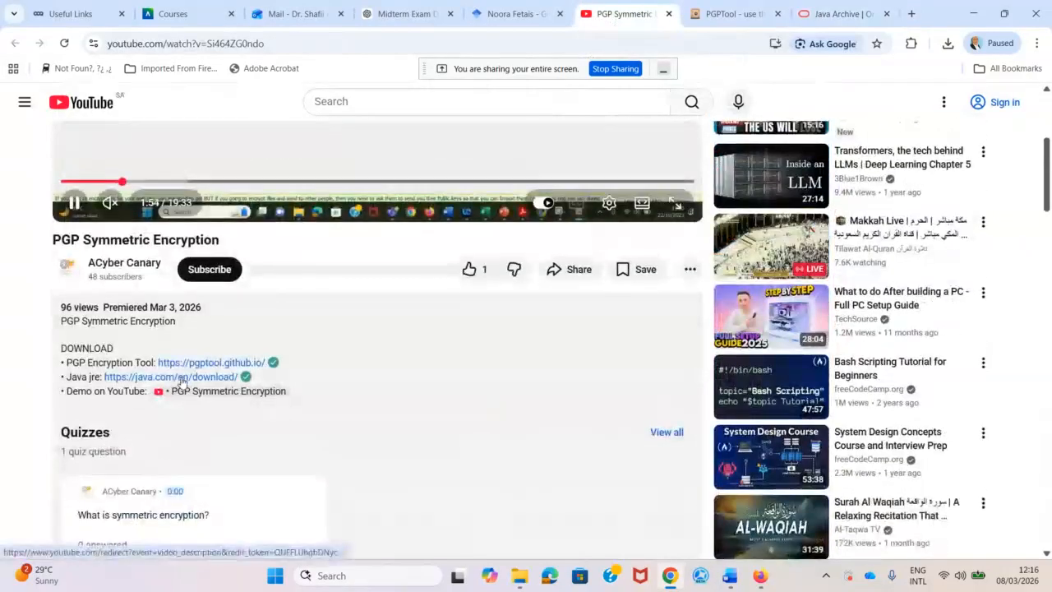
click(137, 383)
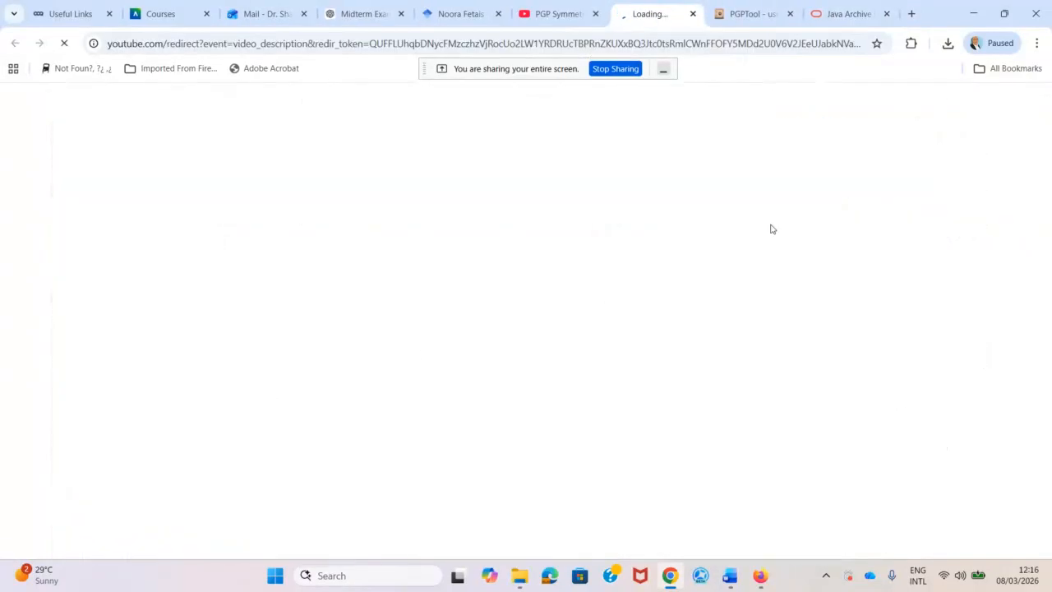
Close the Java Archive tab and show the downloaded Java 8 Update 481 installer in its folder.
click(886, 15)
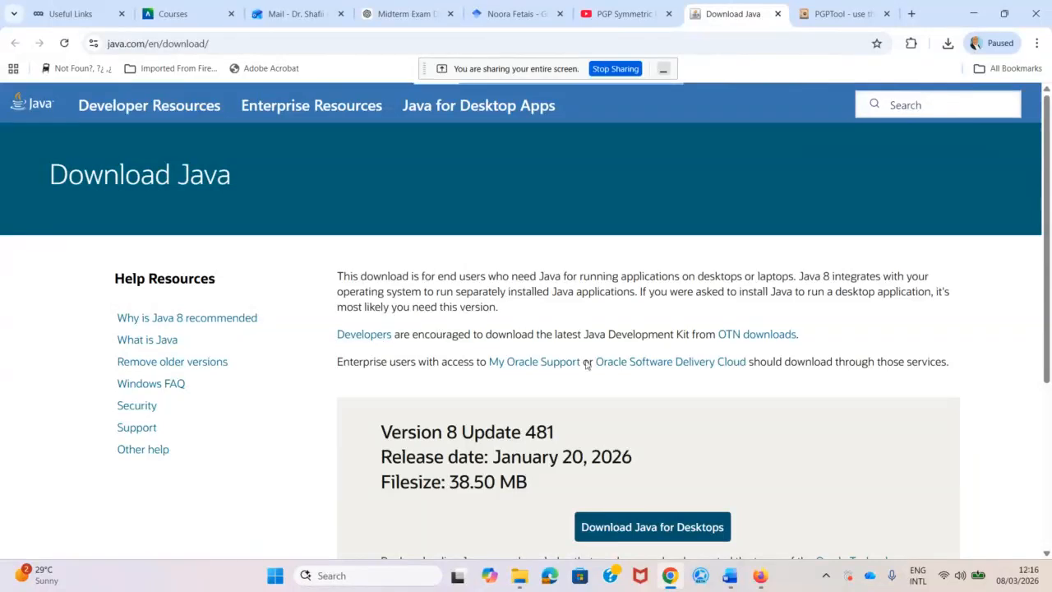
scroll(606, 394, down, 2)
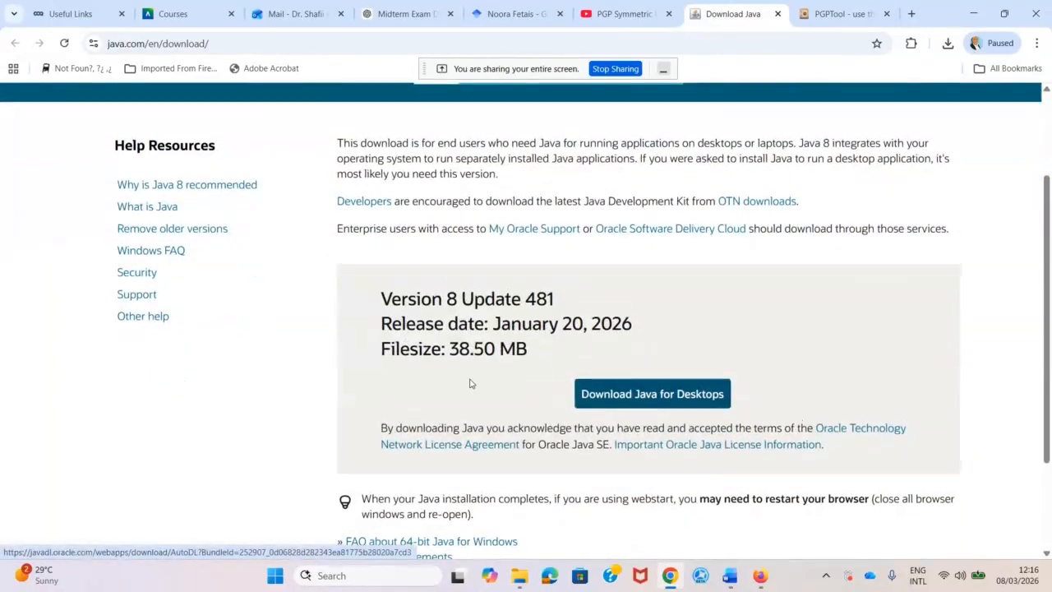
scroll(469, 380, up, 2)
scroll(493, 384, down, 1)
scroll(497, 385, down, 2)
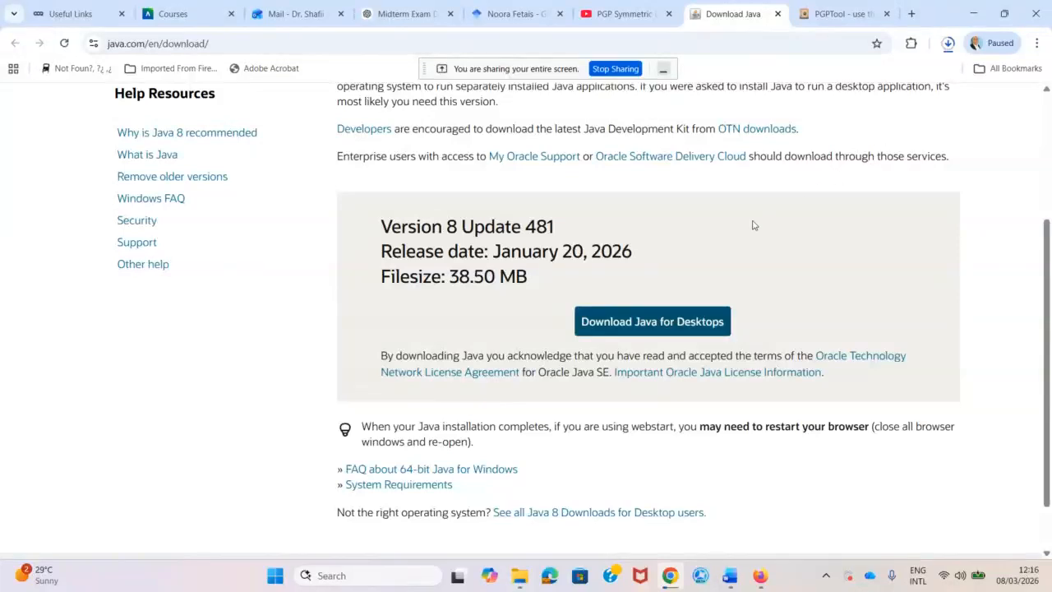
scroll(678, 278, up, 3)
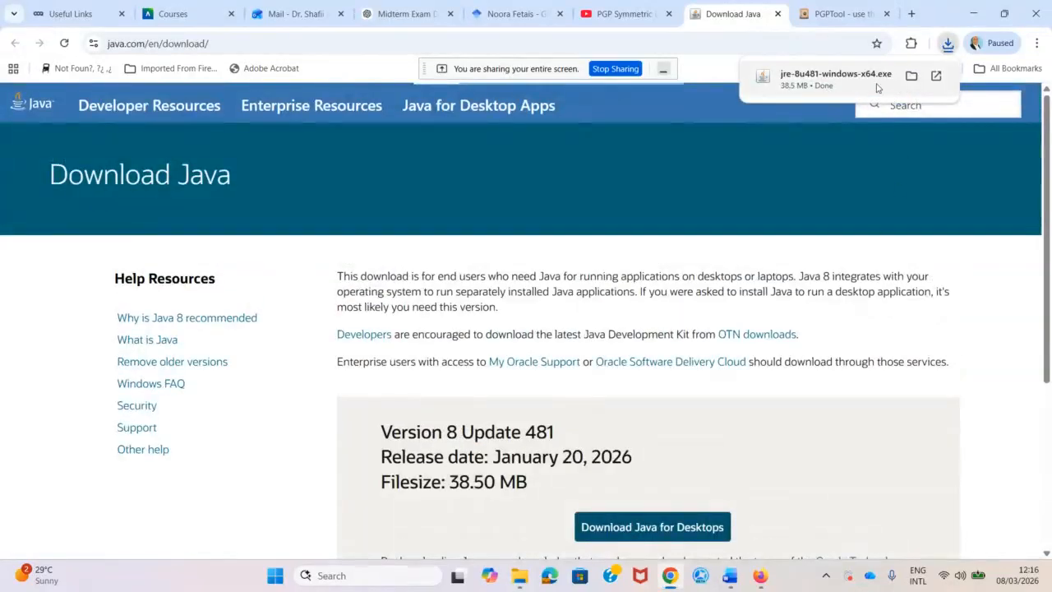
click(911, 75)
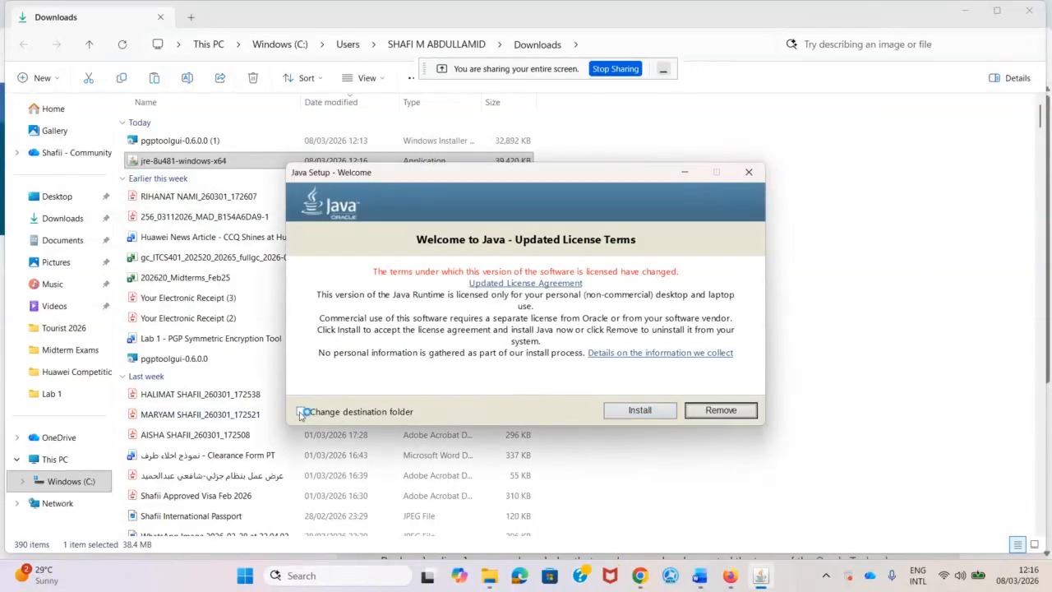
Install Java with jre-8u481-windows-x64 and close the setup after the success message.
click(639, 409)
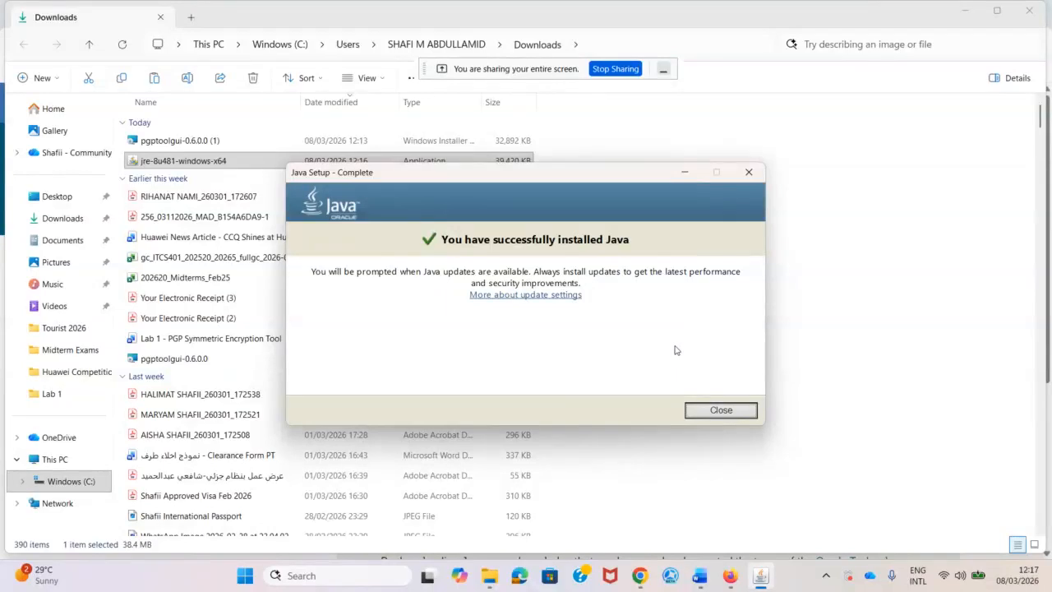
click(717, 410)
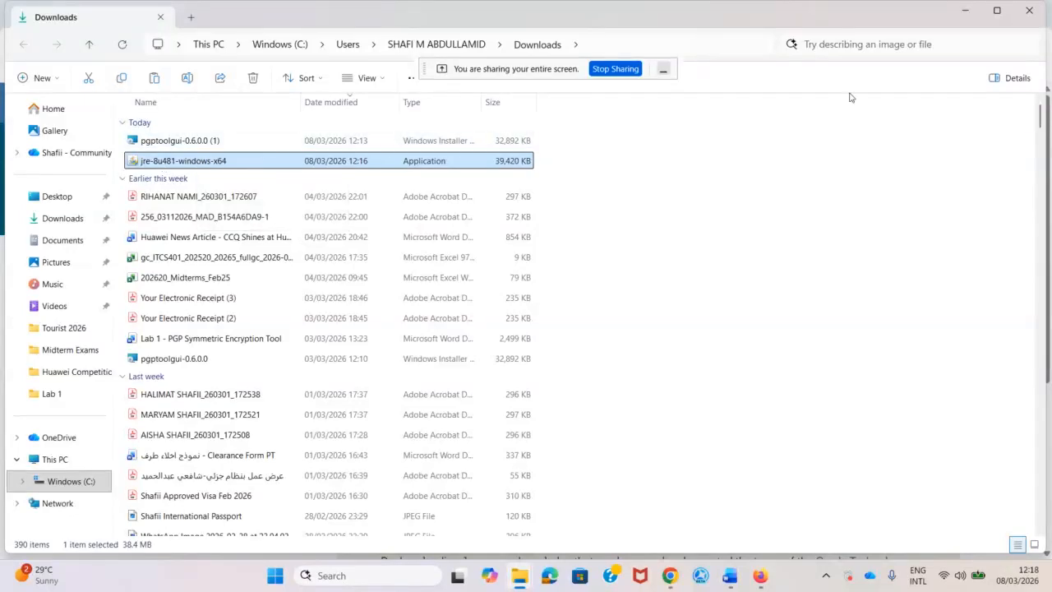
Minimize the open windows, search 'pgp', launch PGP Tool and dismiss its Java 17 error.
click(965, 11)
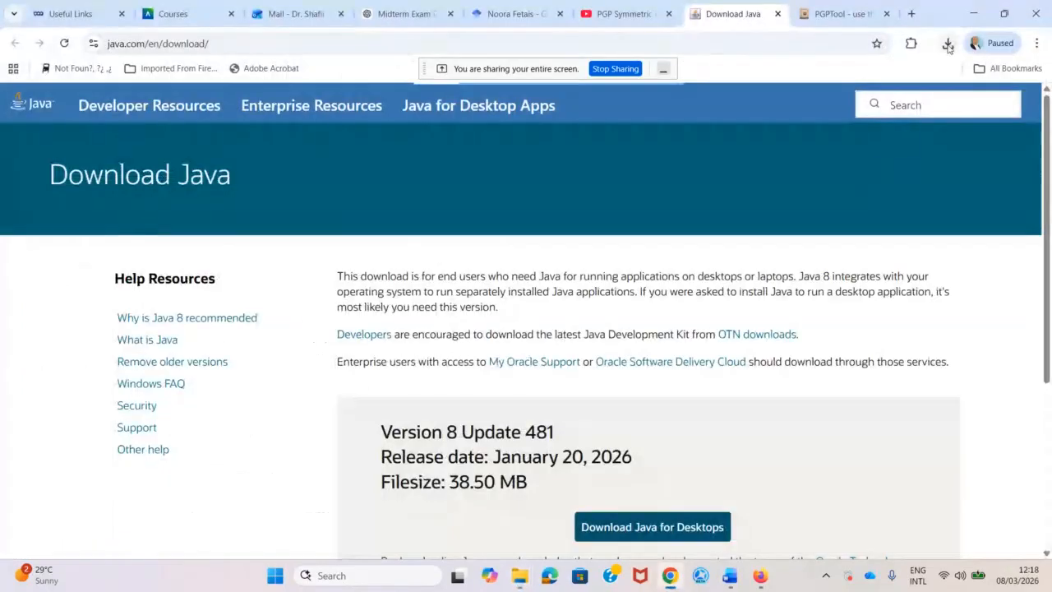
click(974, 14)
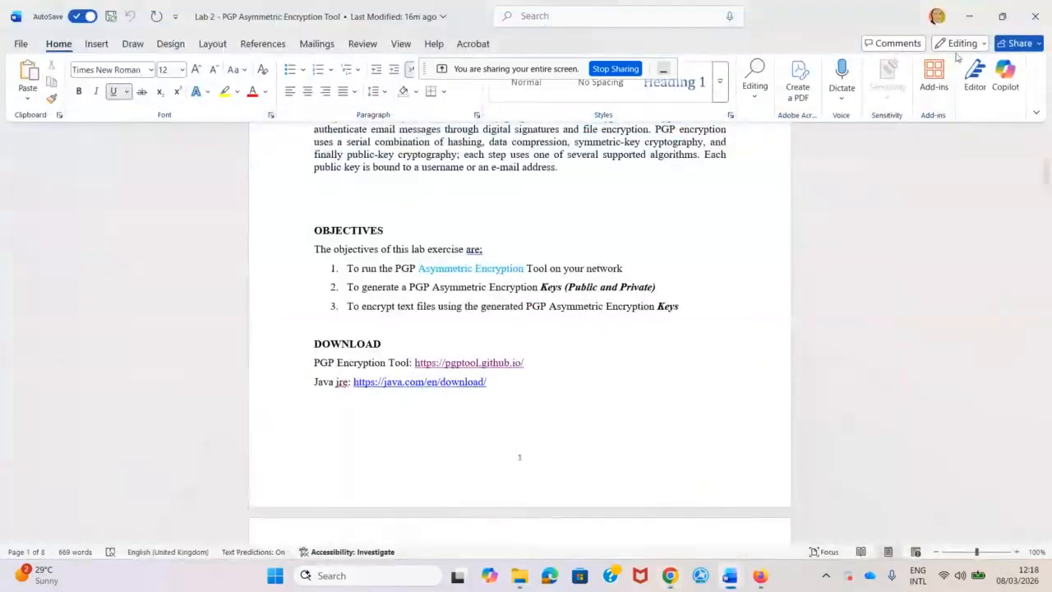
click(966, 16)
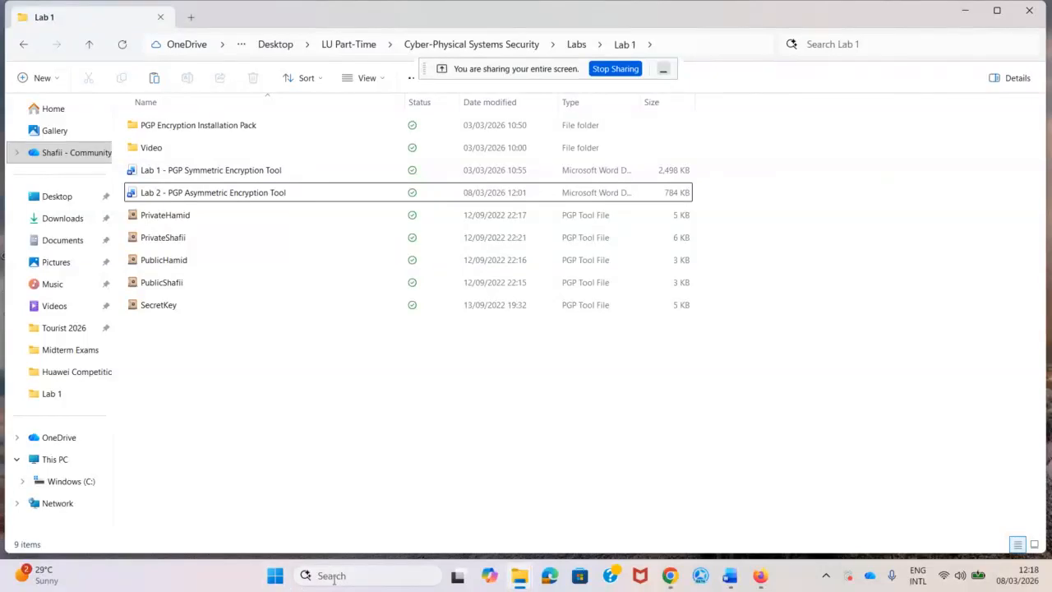
click(377, 574)
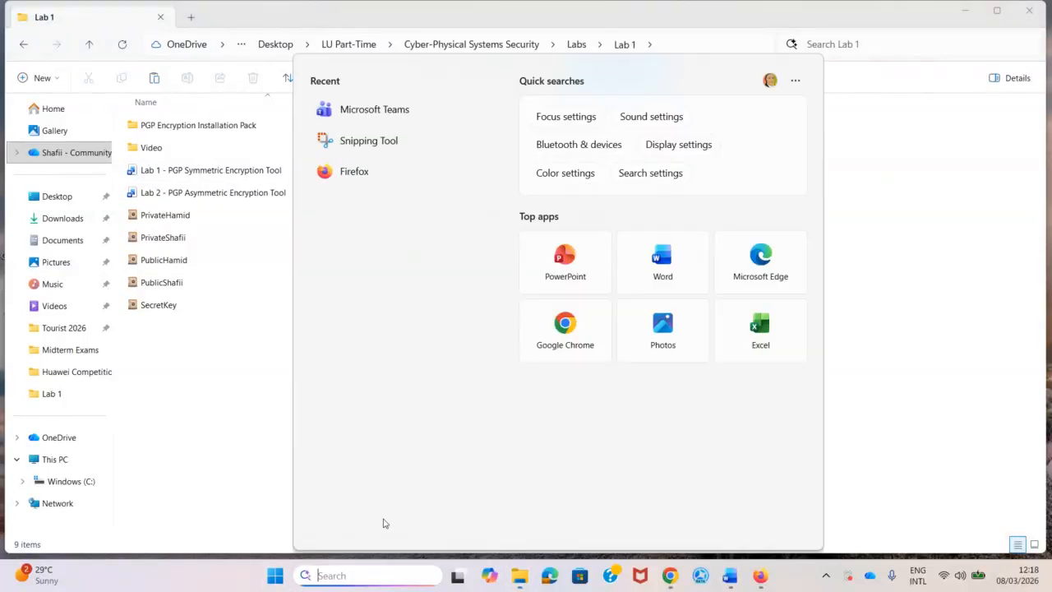
text(pgp)
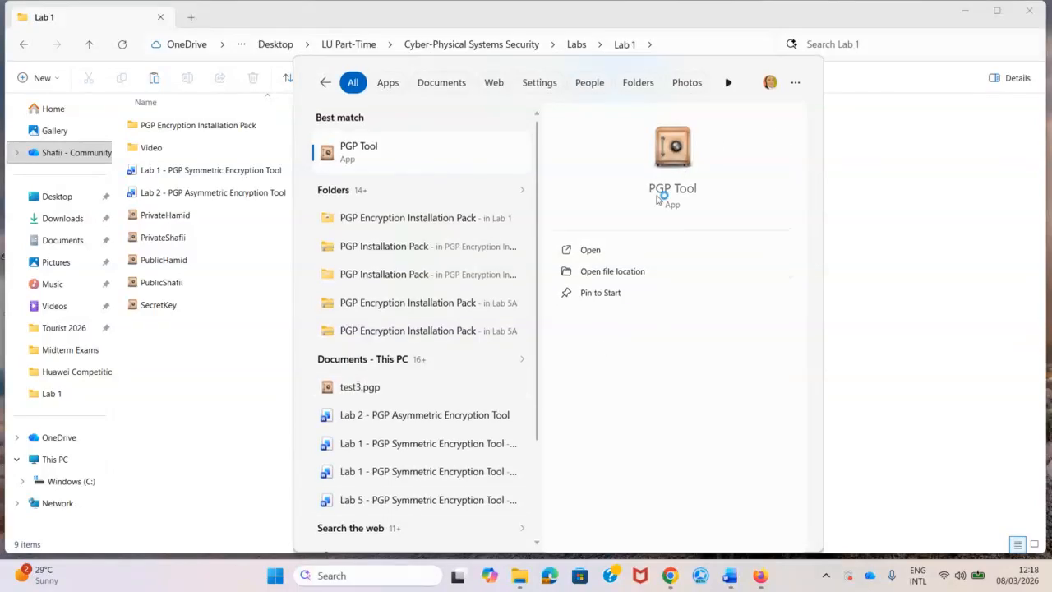
click(662, 191)
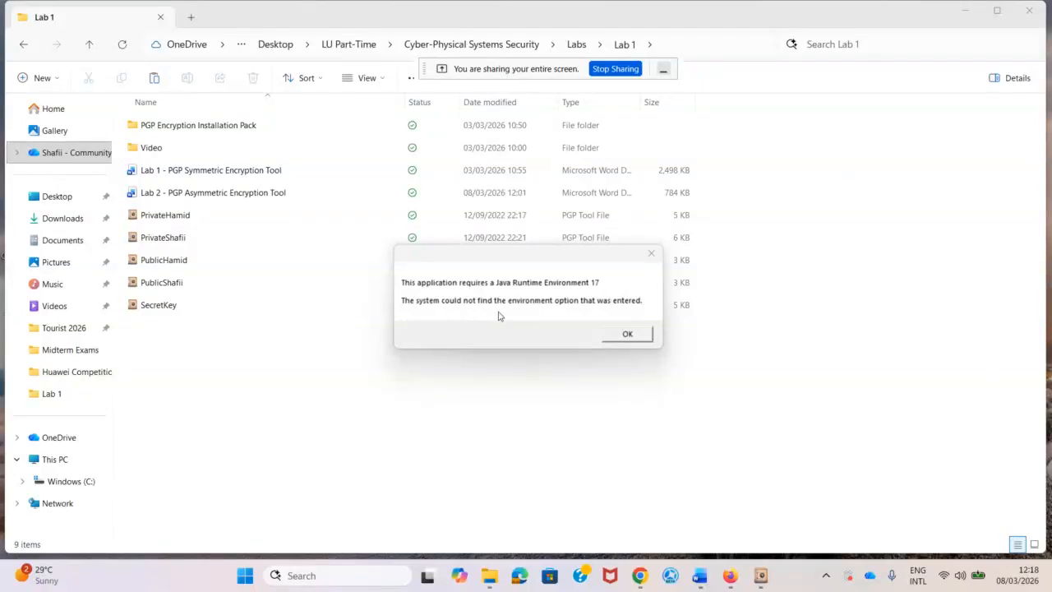
click(624, 333)
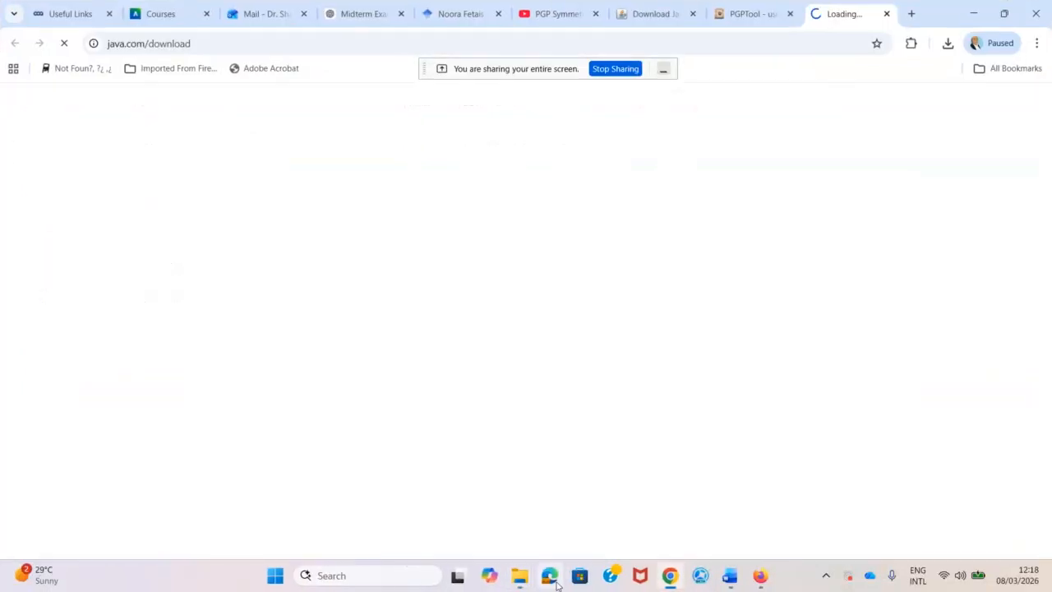
Run the Java 8u481 installer from Chrome downloads to remove the existing Java installation.
scroll(638, 349, down, 2)
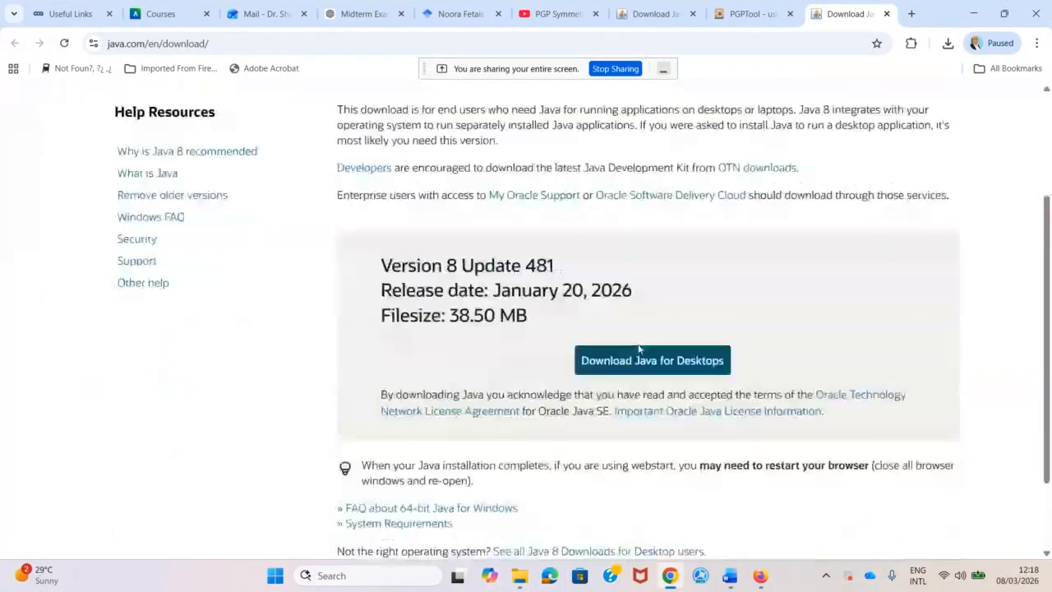
scroll(620, 421, down, 1)
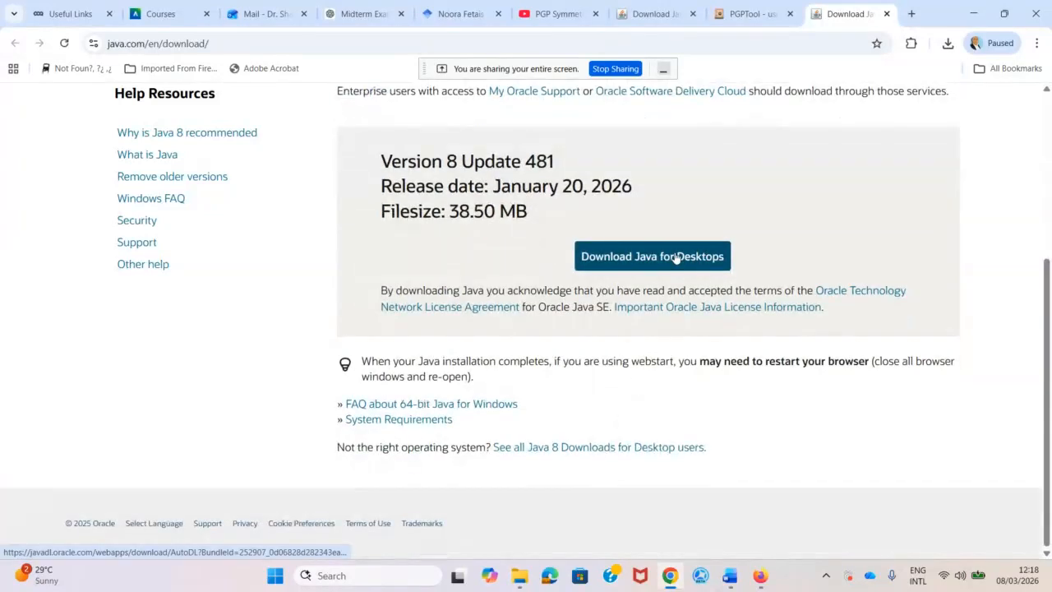
click(948, 44)
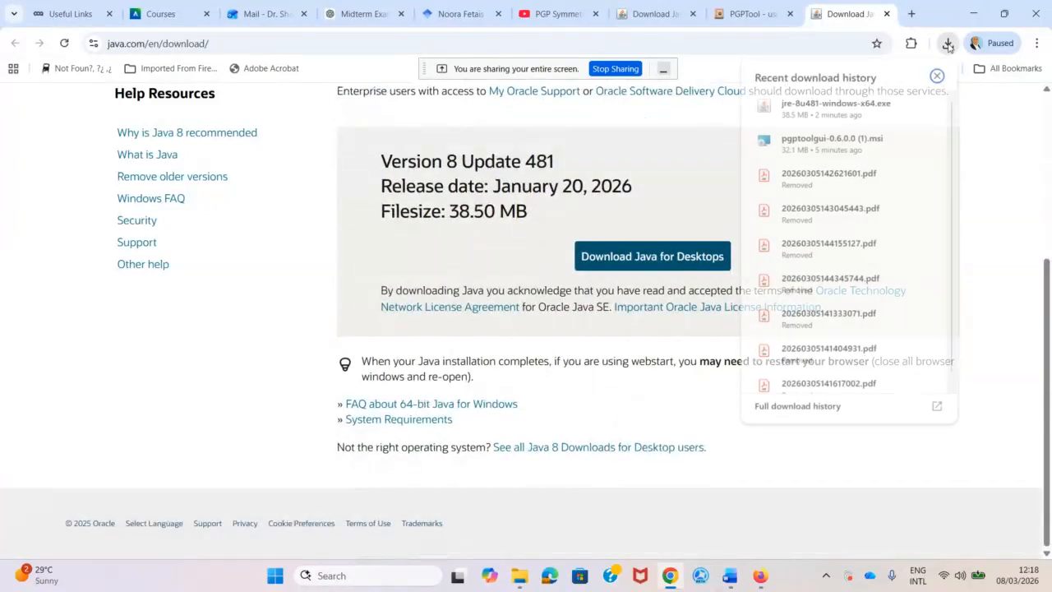
click(797, 117)
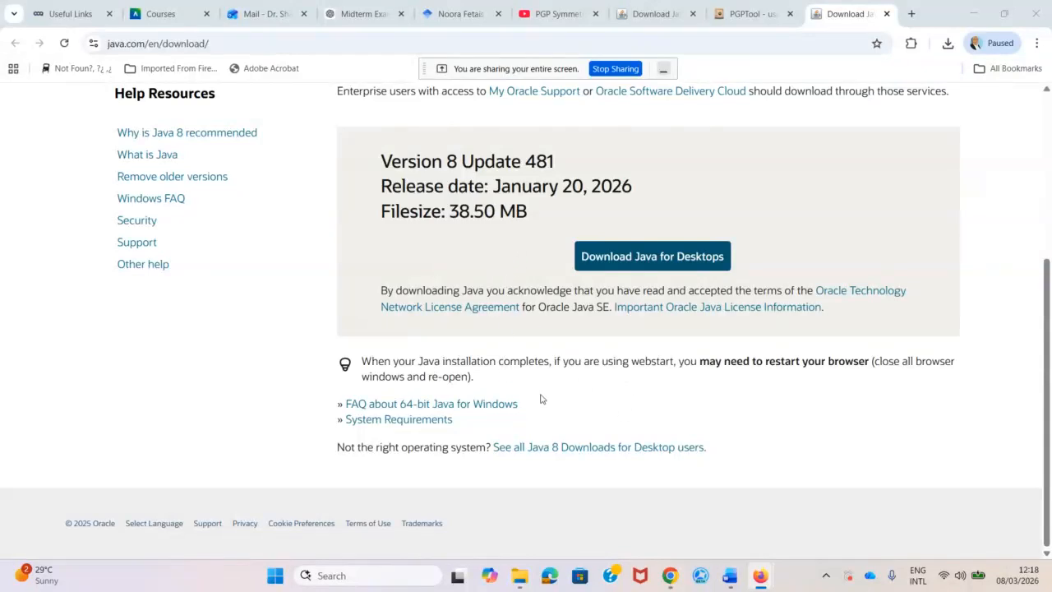
click(720, 409)
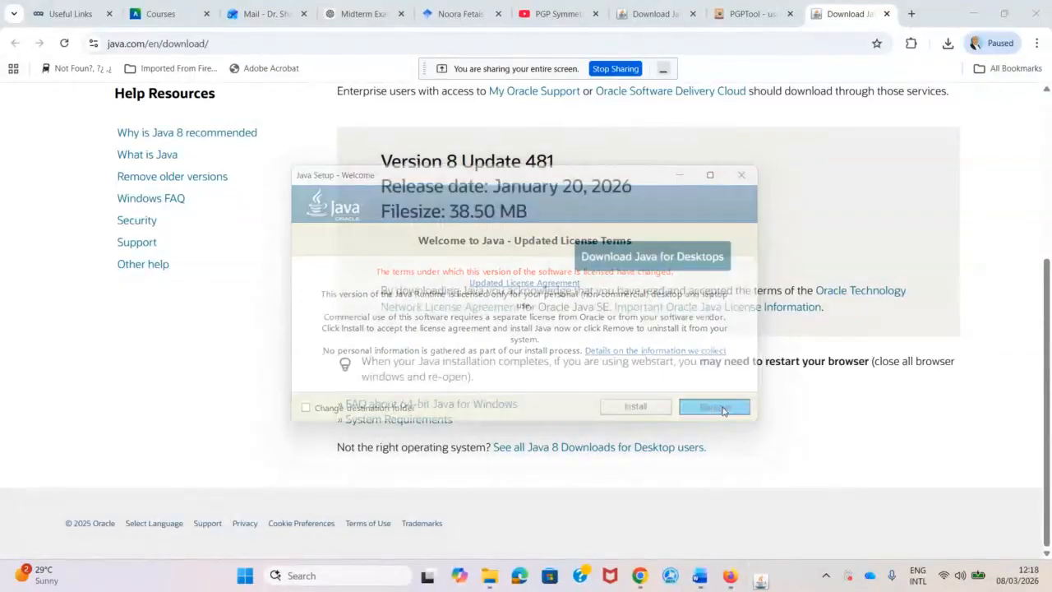
click(720, 410)
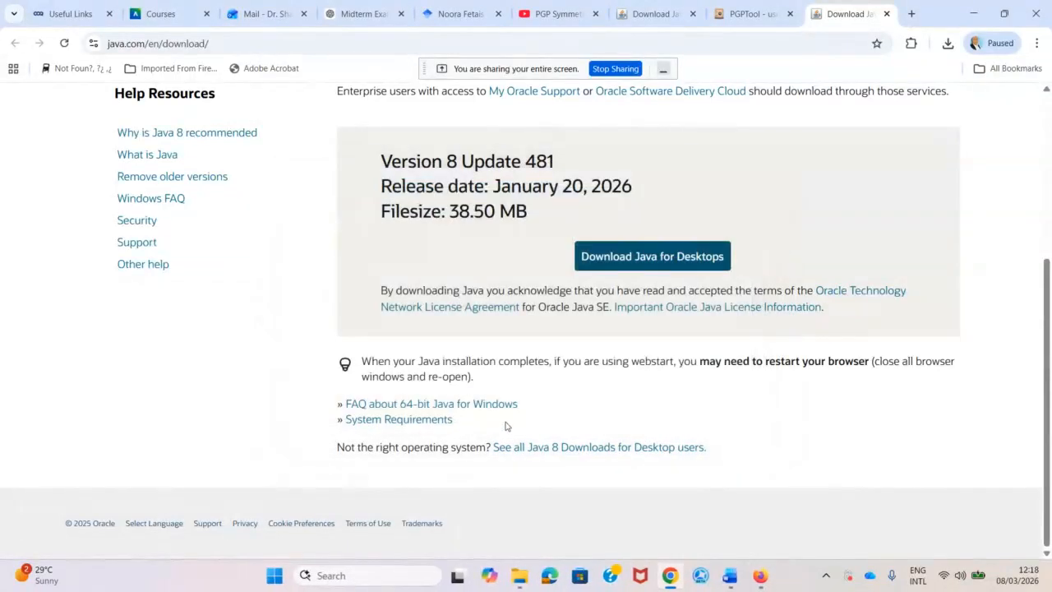
Rerun jre-8u481-windows-x64, install Java and close the success message.
click(947, 43)
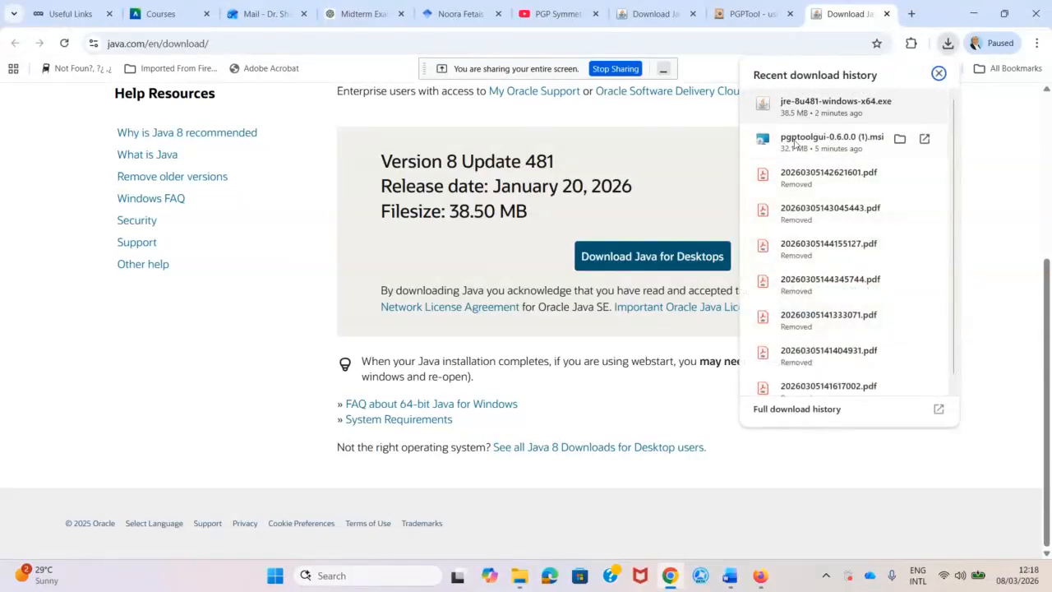
click(801, 106)
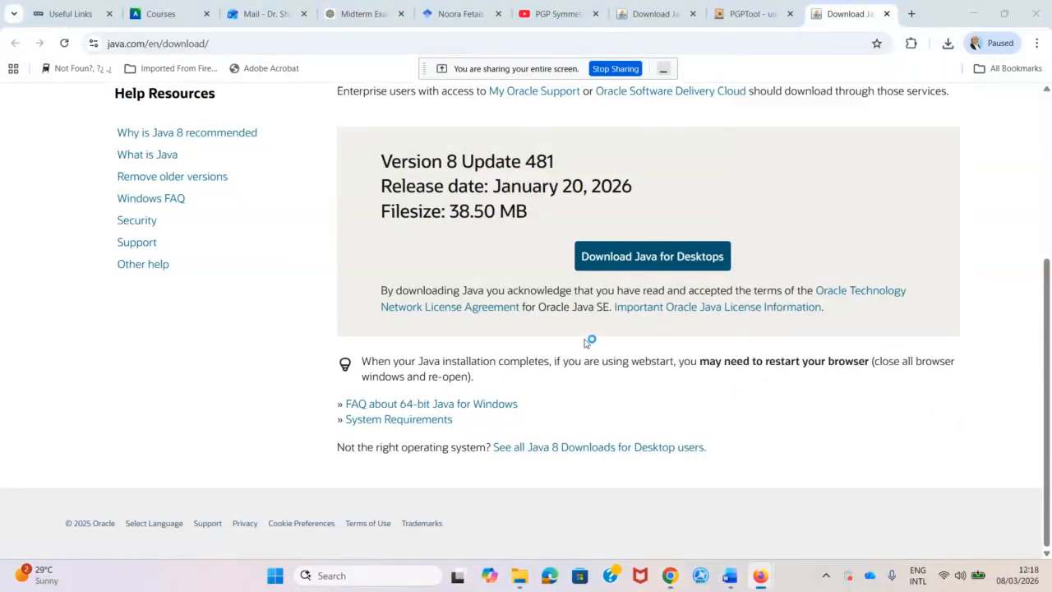
click(633, 407)
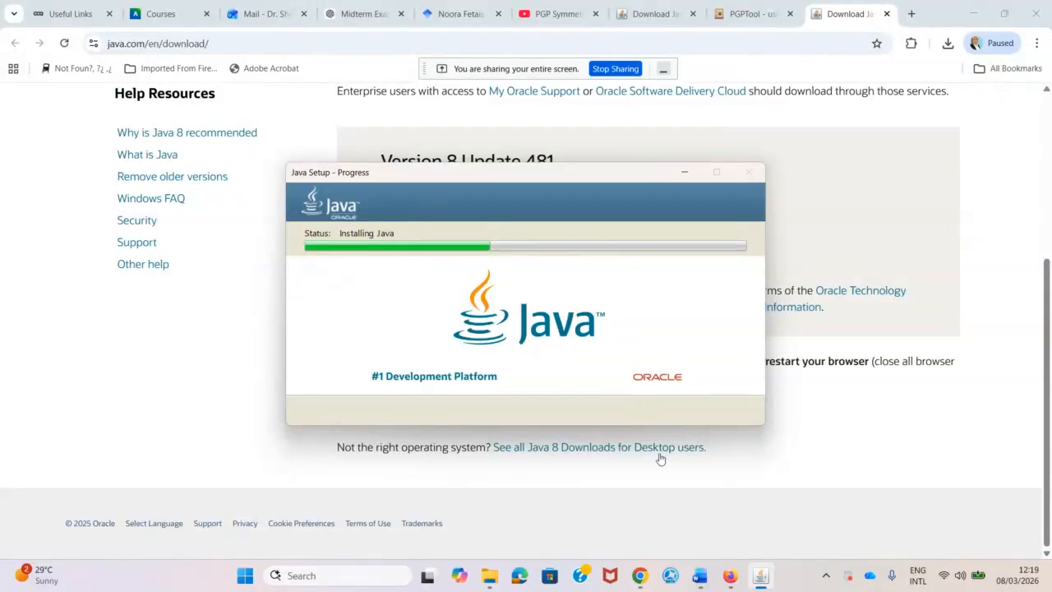
mouse_move(729, 582)
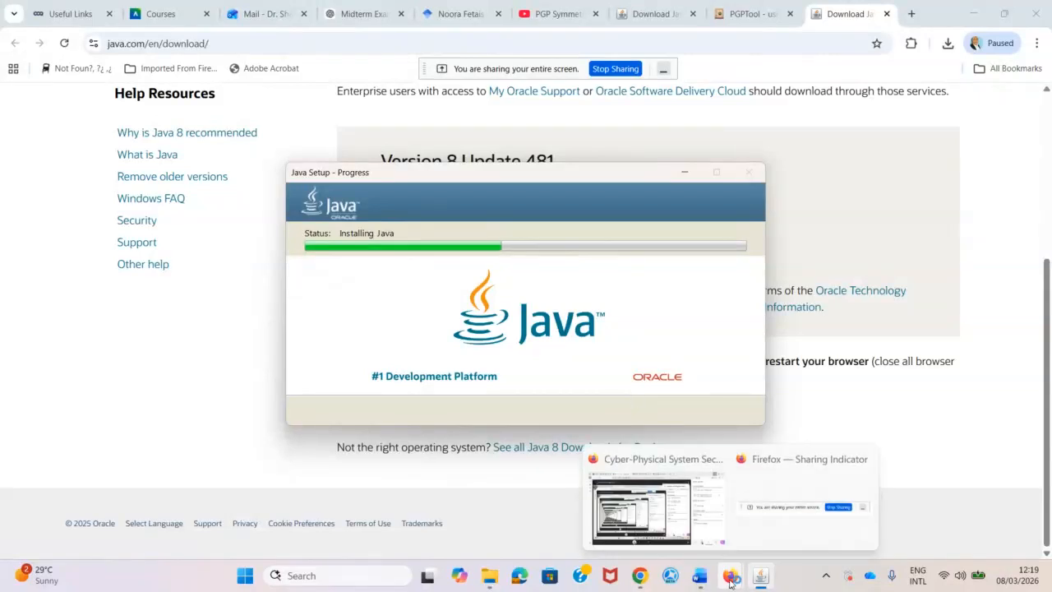
click(659, 515)
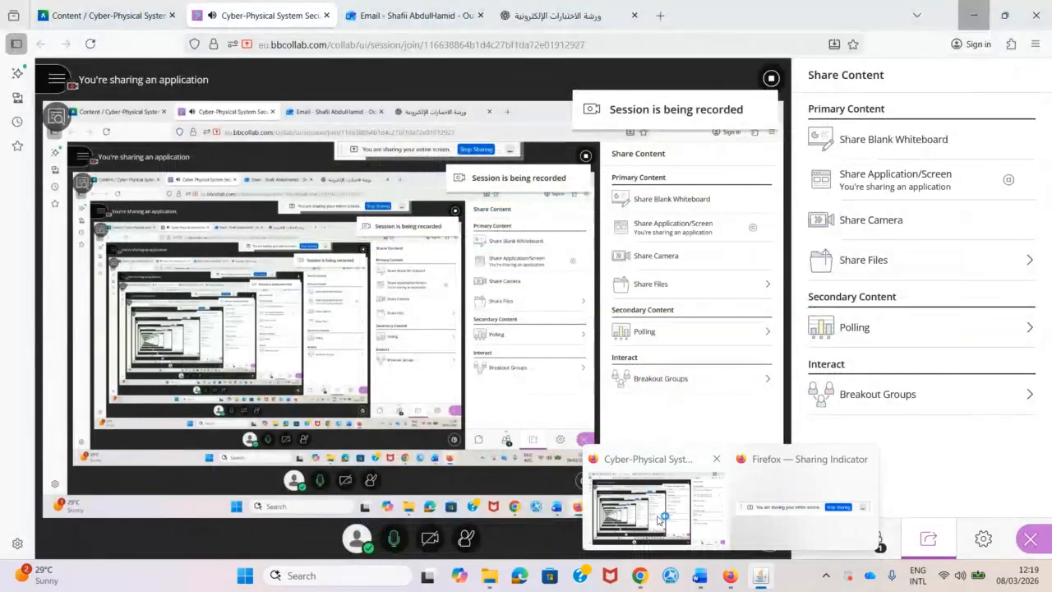
click(970, 23)
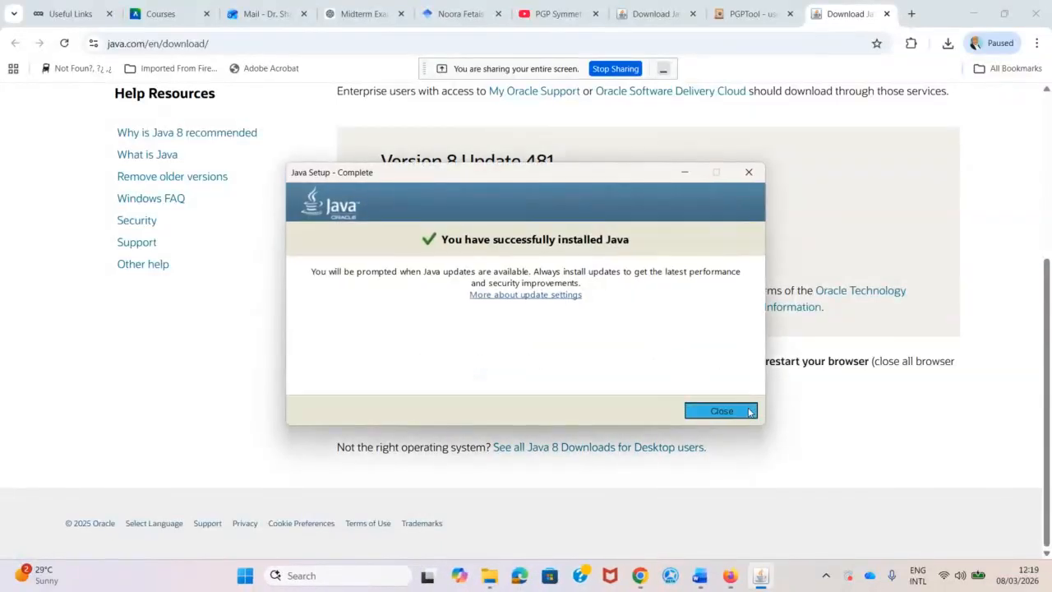
click(690, 409)
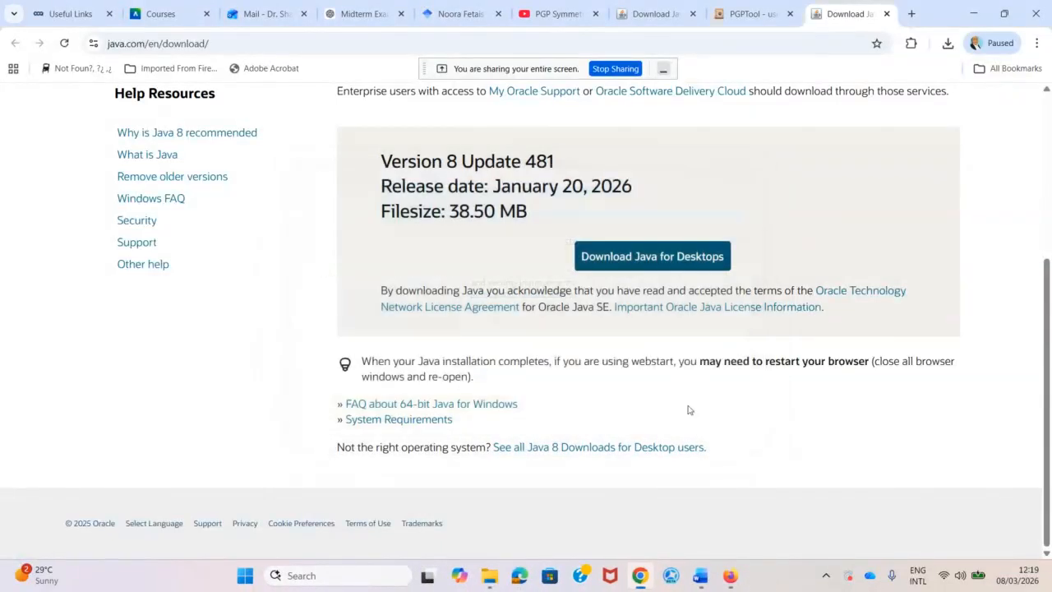
Relaunch PGP Tool from Windows search and dismiss the Java runtime error.
click(378, 573)
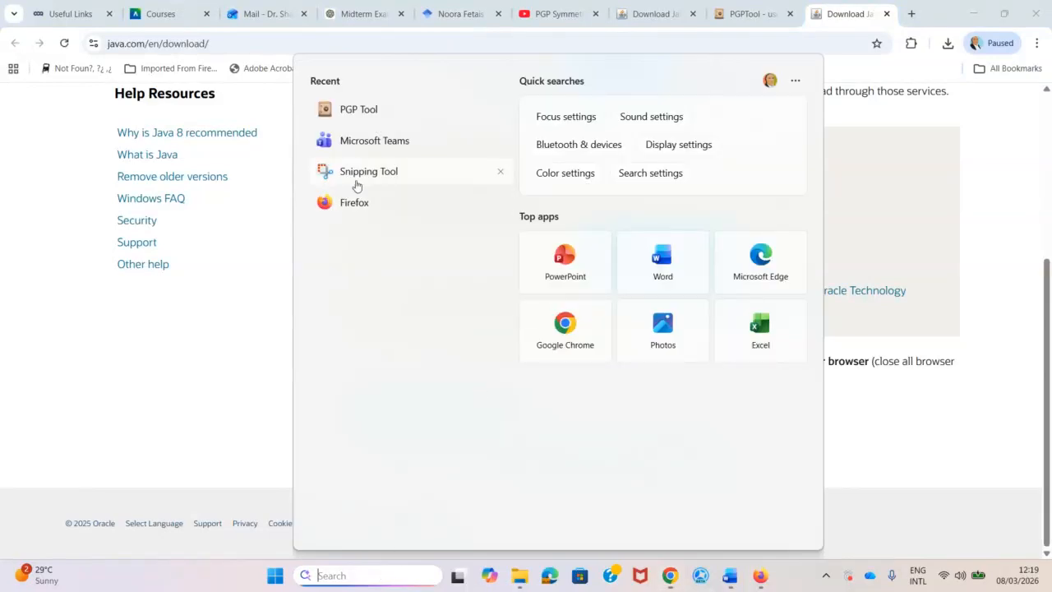
click(365, 114)
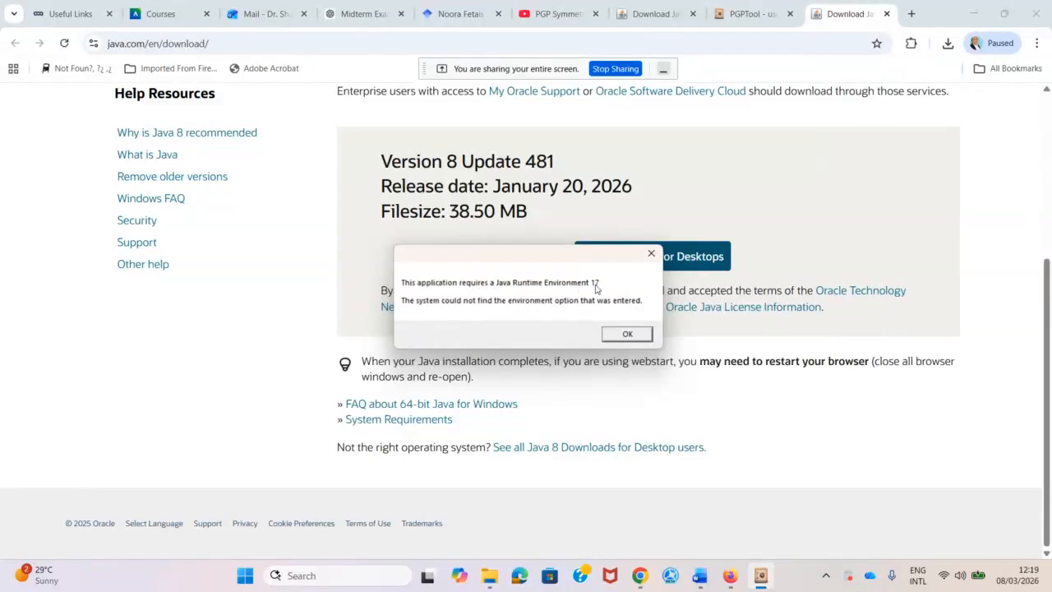
click(627, 333)
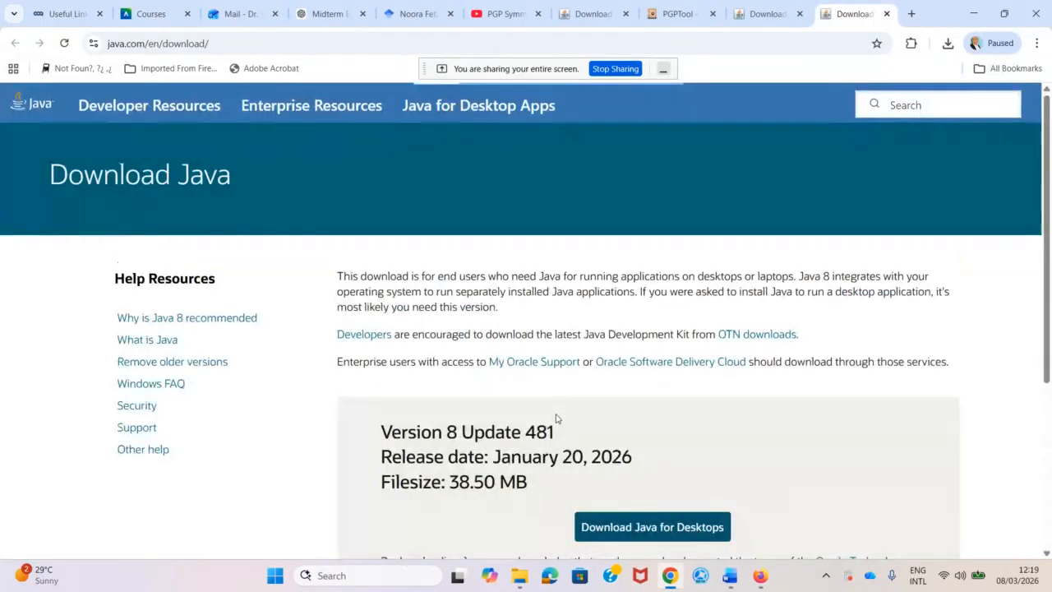
Close the two duplicate Download Java tabs in Chrome.
click(886, 14)
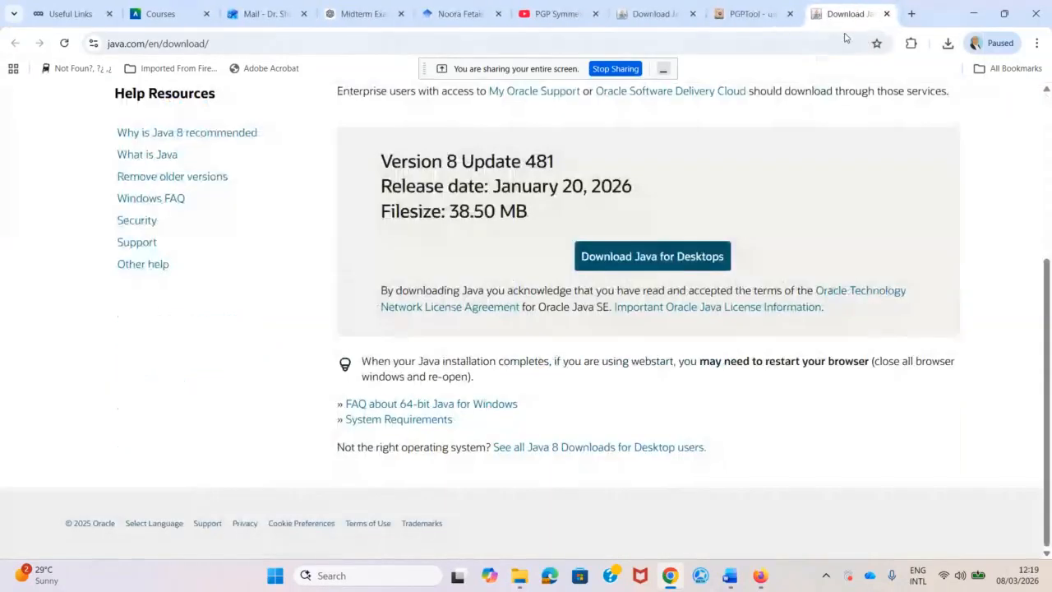
click(886, 14)
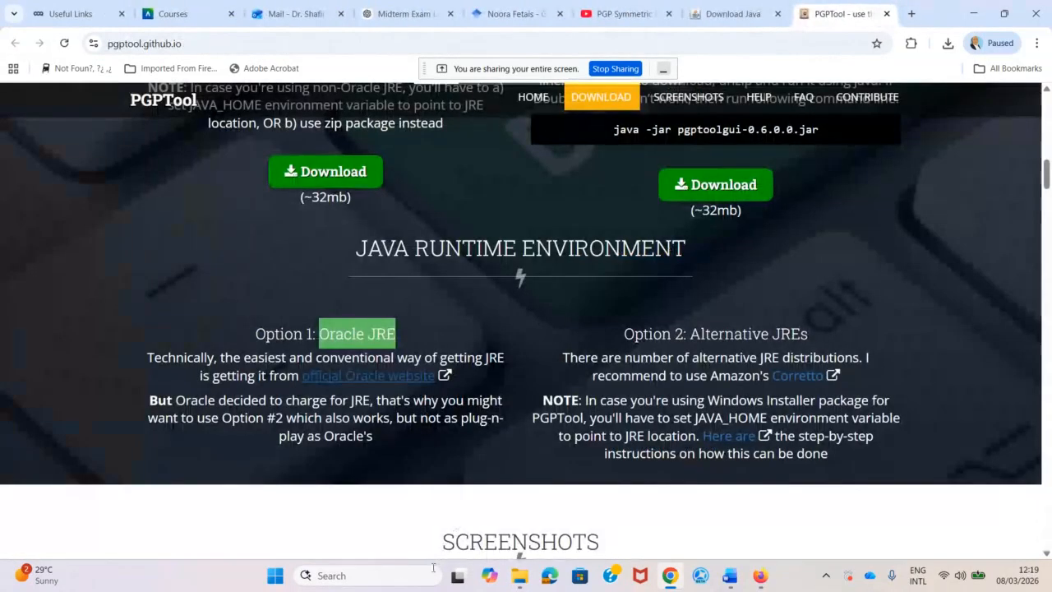
click(367, 578)
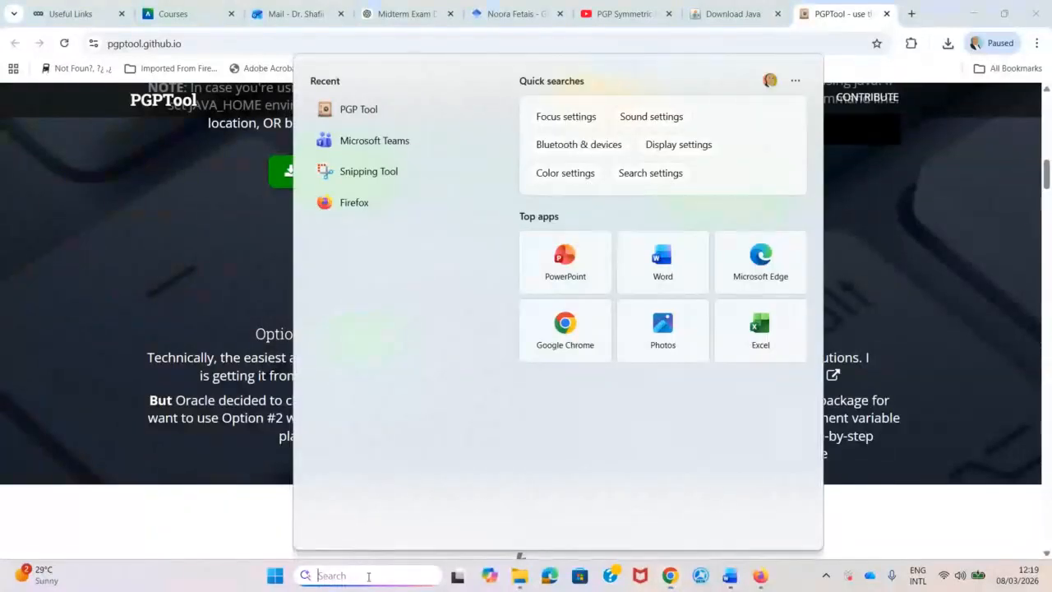
click(915, 415)
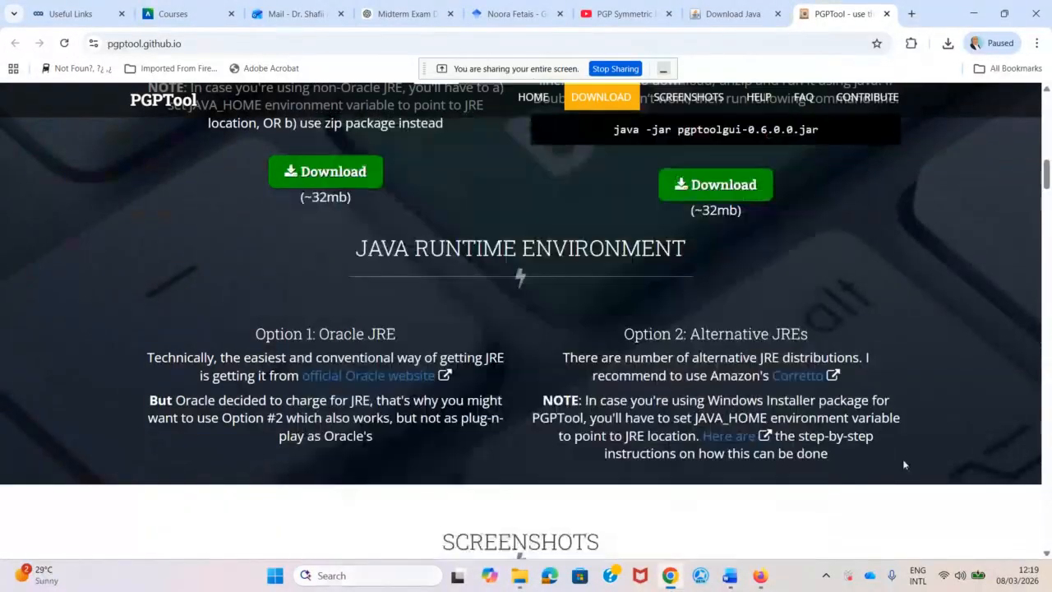
mouse_move(520, 578)
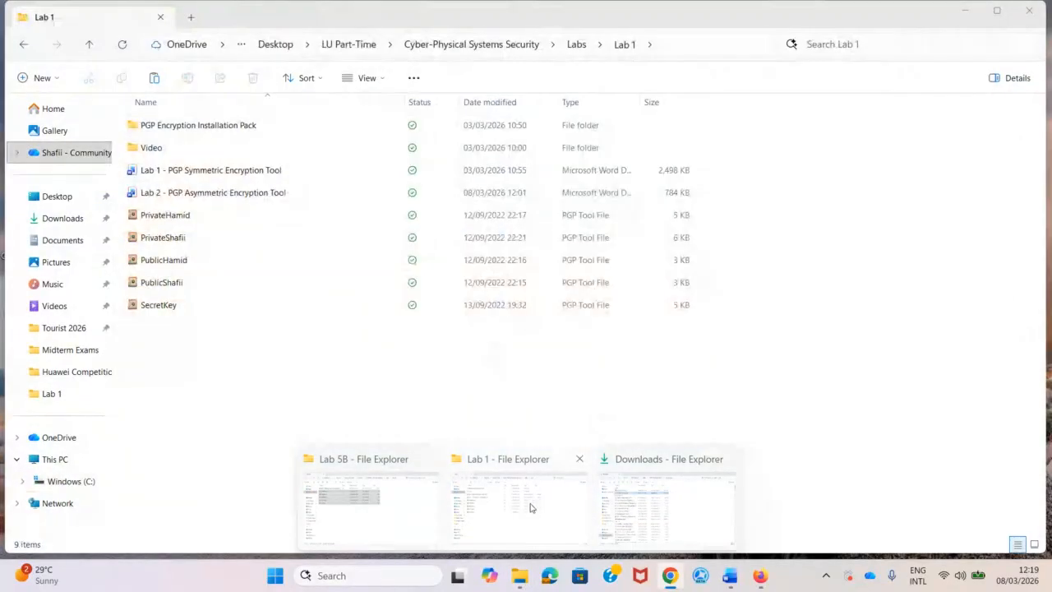
In the Lab 1 window, open PGP Encryption Installation Pack > PGP Installation Pack and run jre-8u261-windows-x64.
click(515, 507)
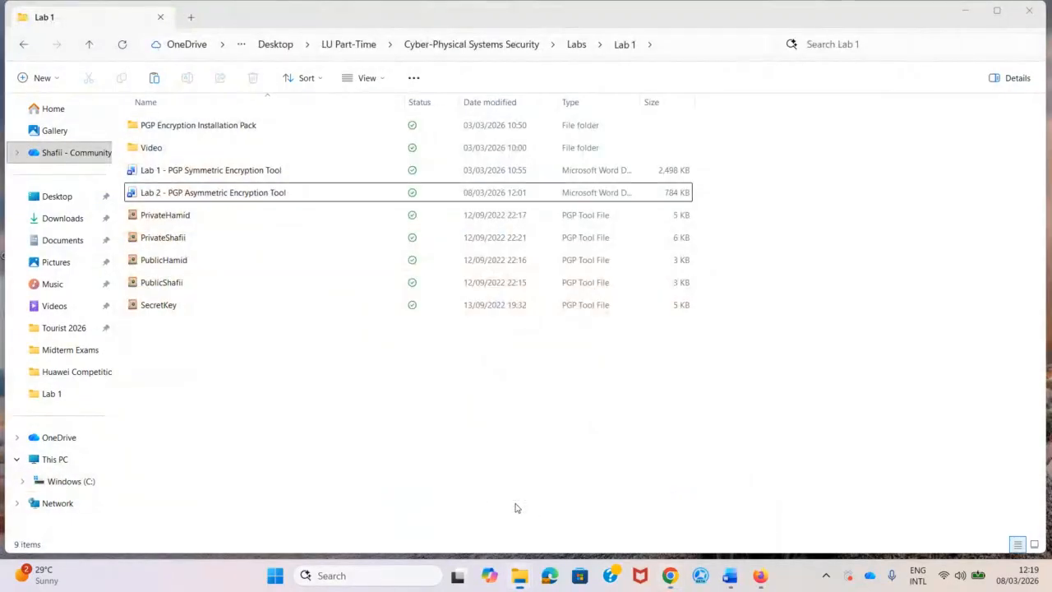
click(198, 129)
double_click(199, 127)
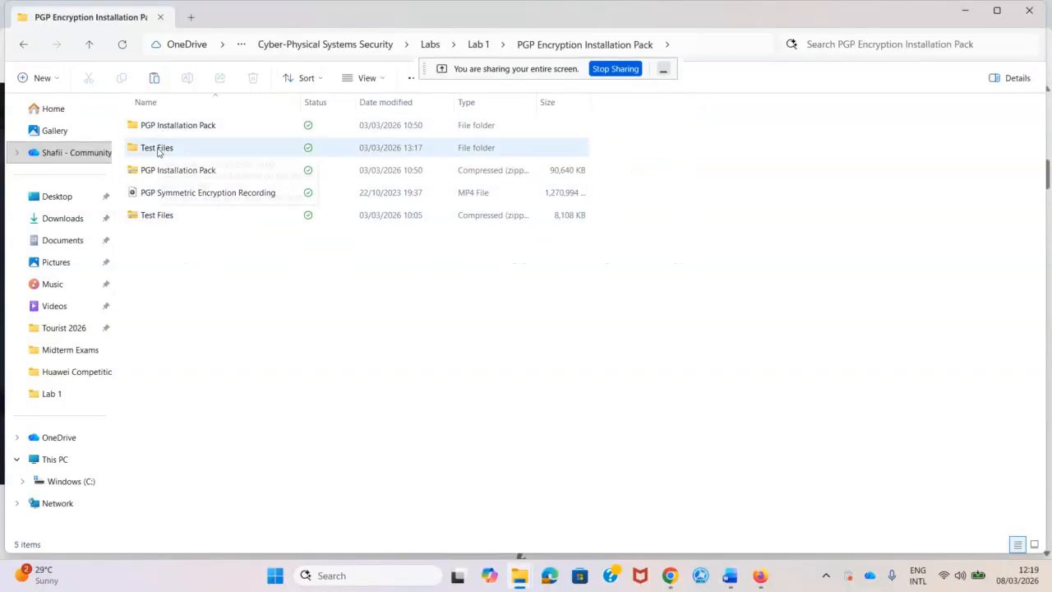
double_click(185, 125)
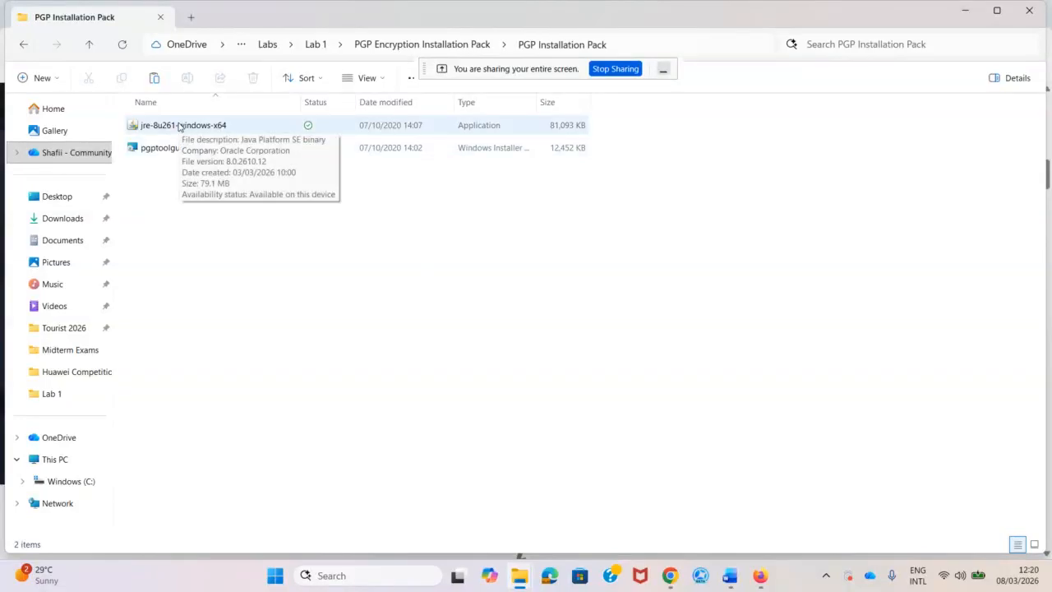
double_click(181, 125)
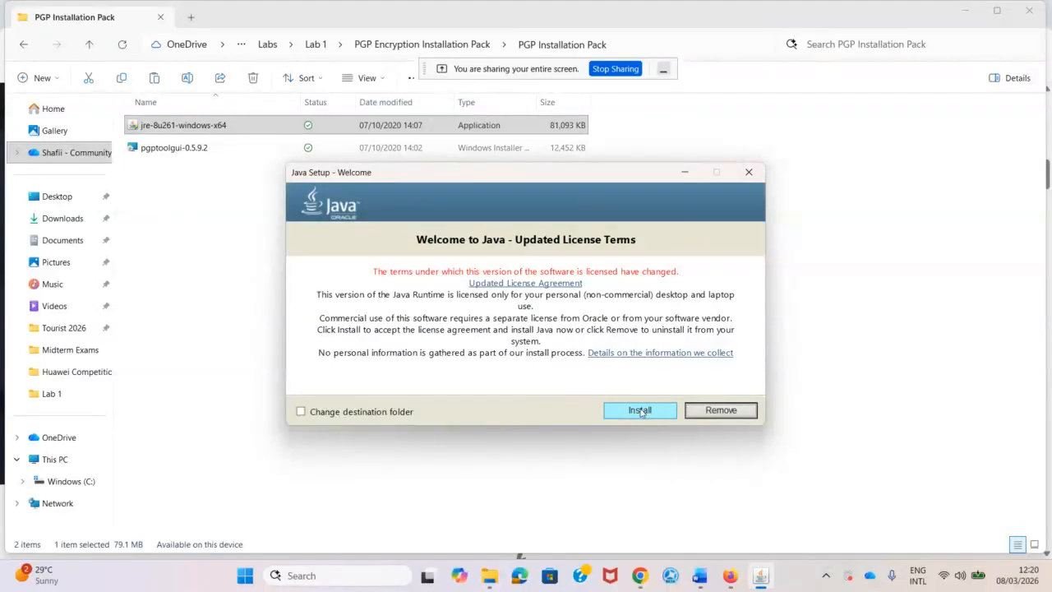
Remove the existing Java, then rerun jre-8u261-windows-x64 and install it through to completion.
click(716, 410)
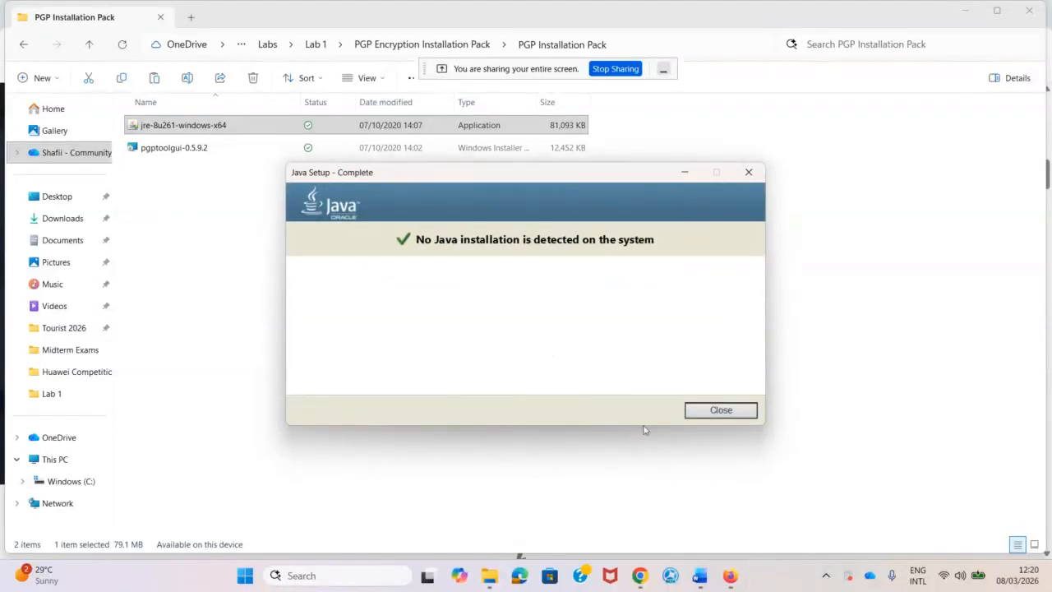
click(722, 411)
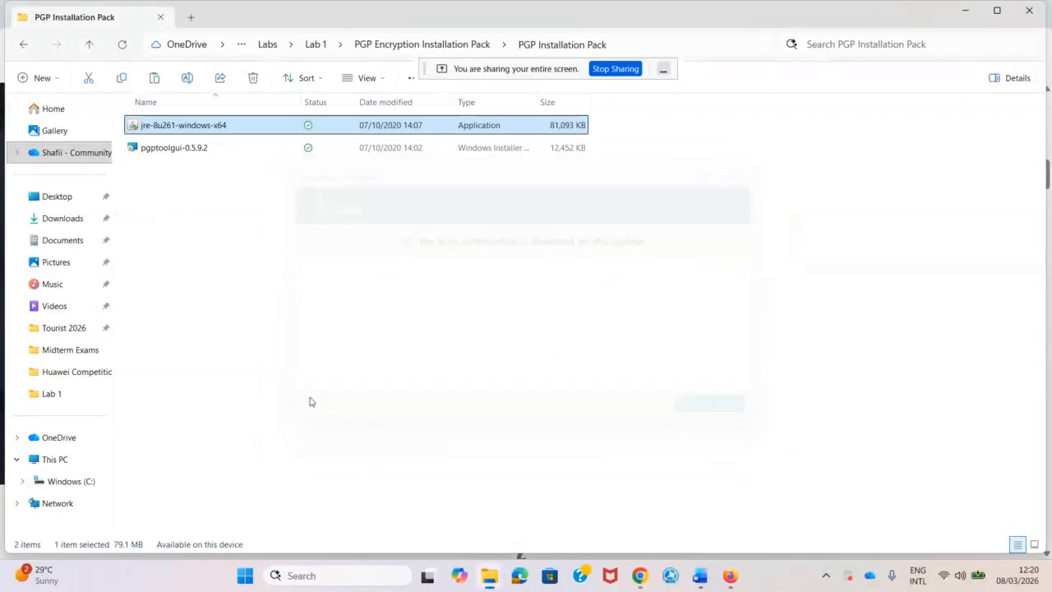
double_click(180, 128)
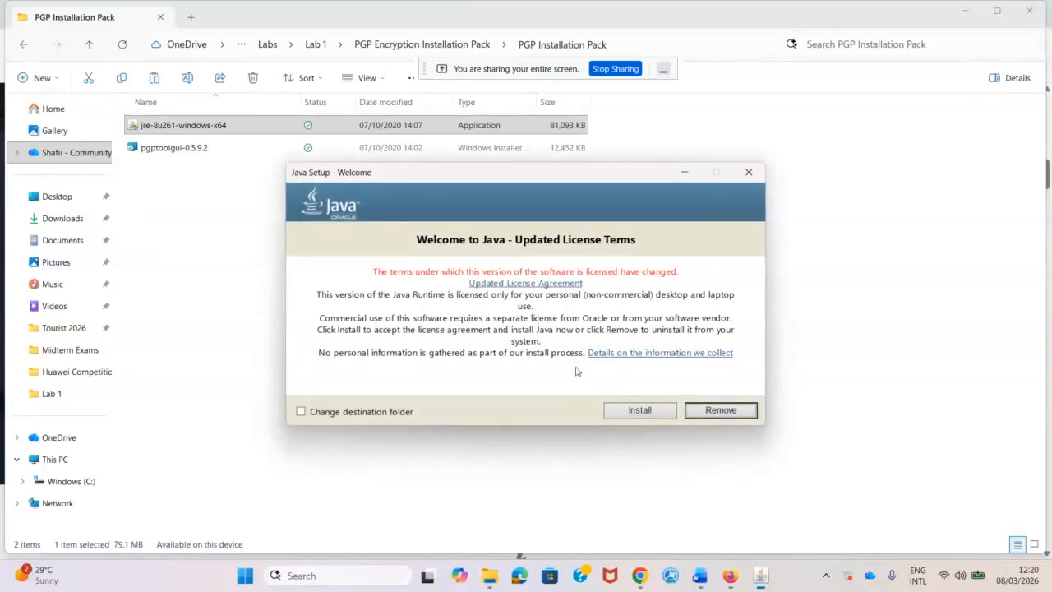
click(628, 414)
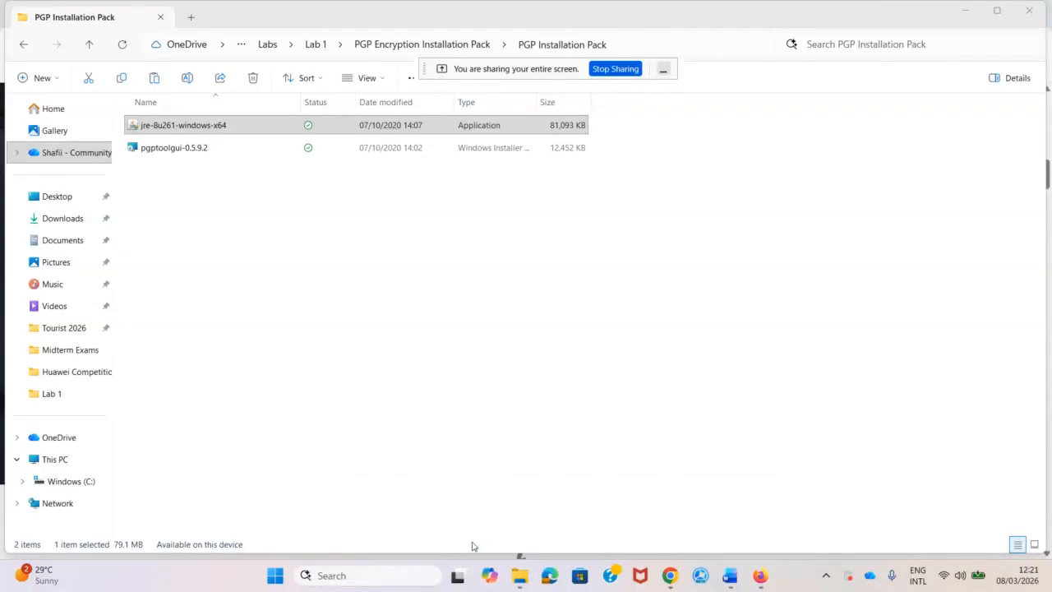
click(704, 411)
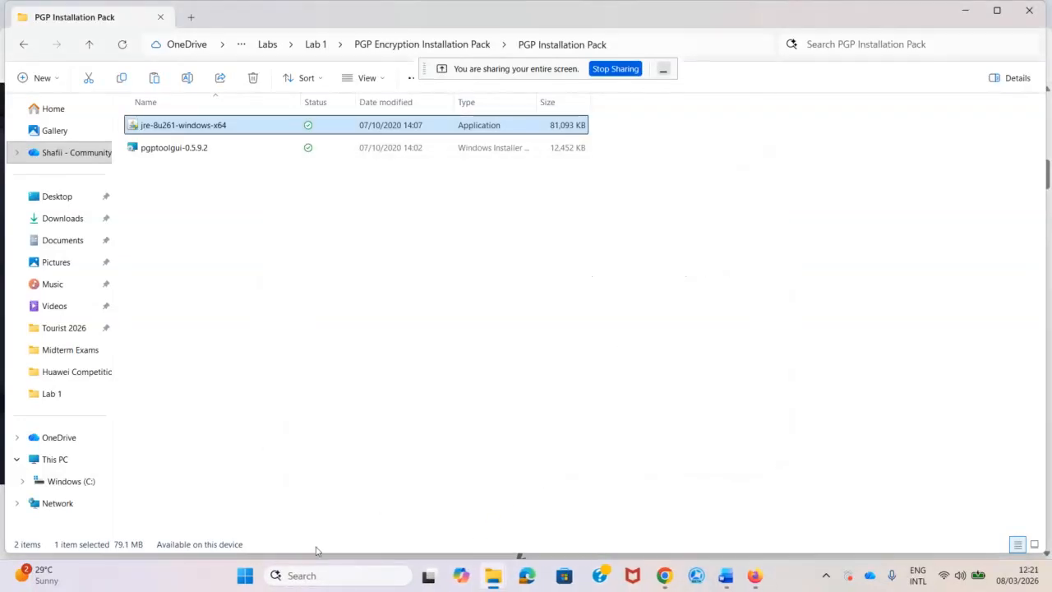
Try PGP Tool from Search, dismiss its Java Runtime Environment 17 error, and bring up the Java download page.
click(317, 577)
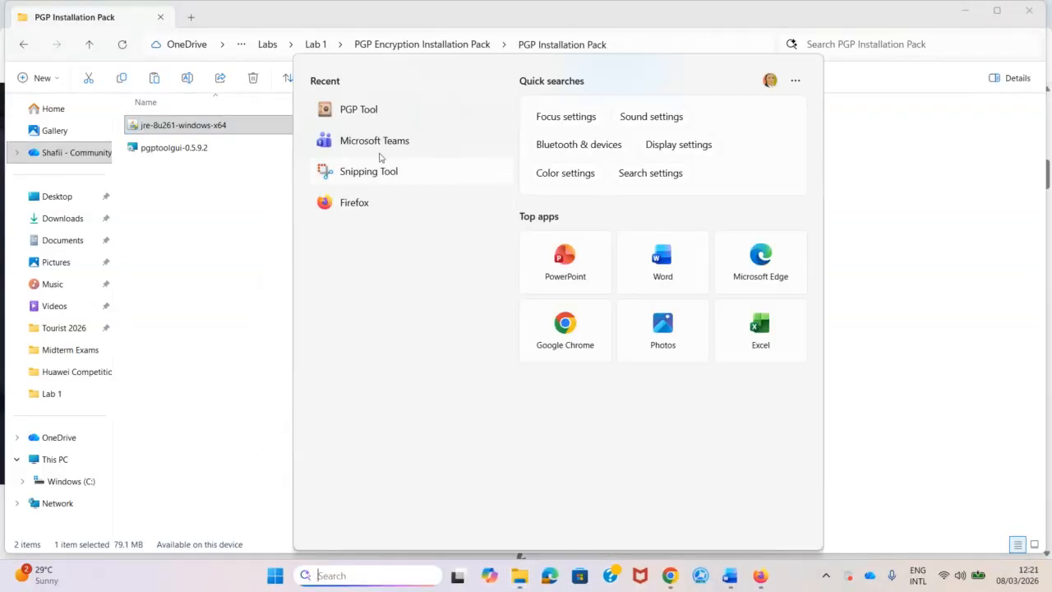
click(361, 110)
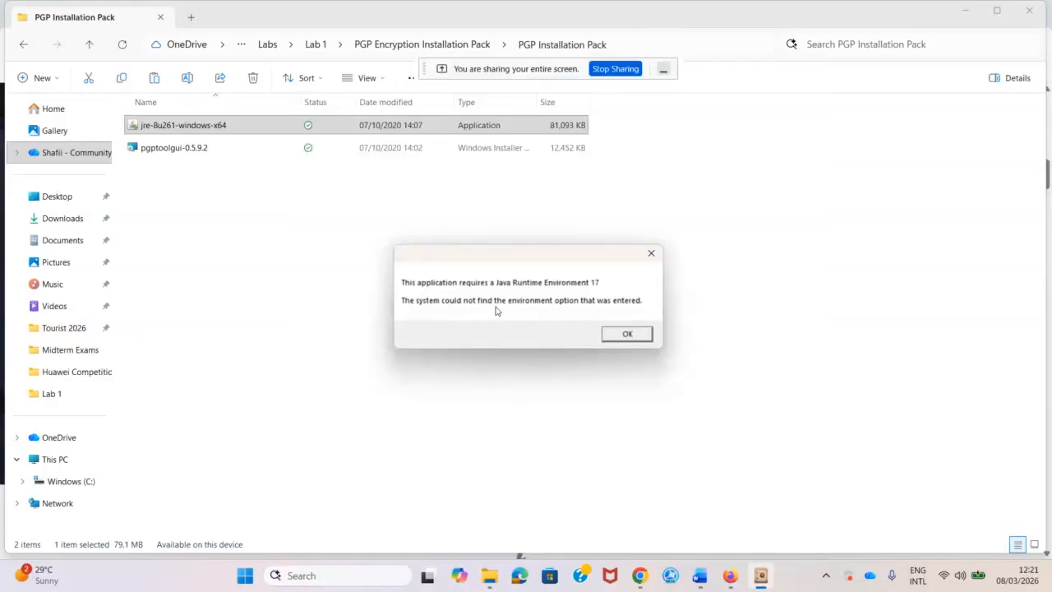
click(625, 336)
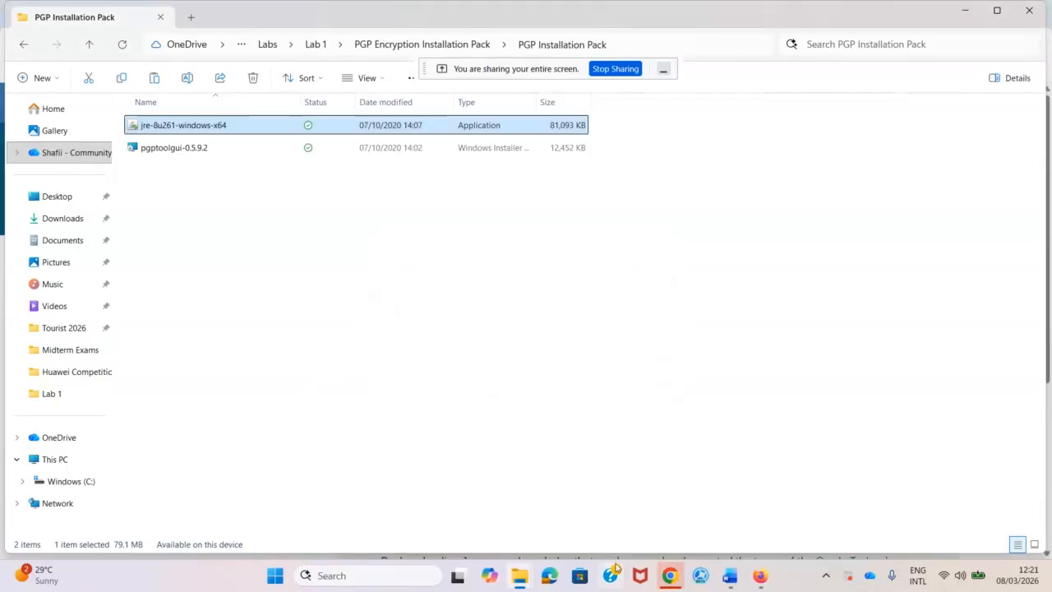
mouse_move(676, 577)
click(657, 501)
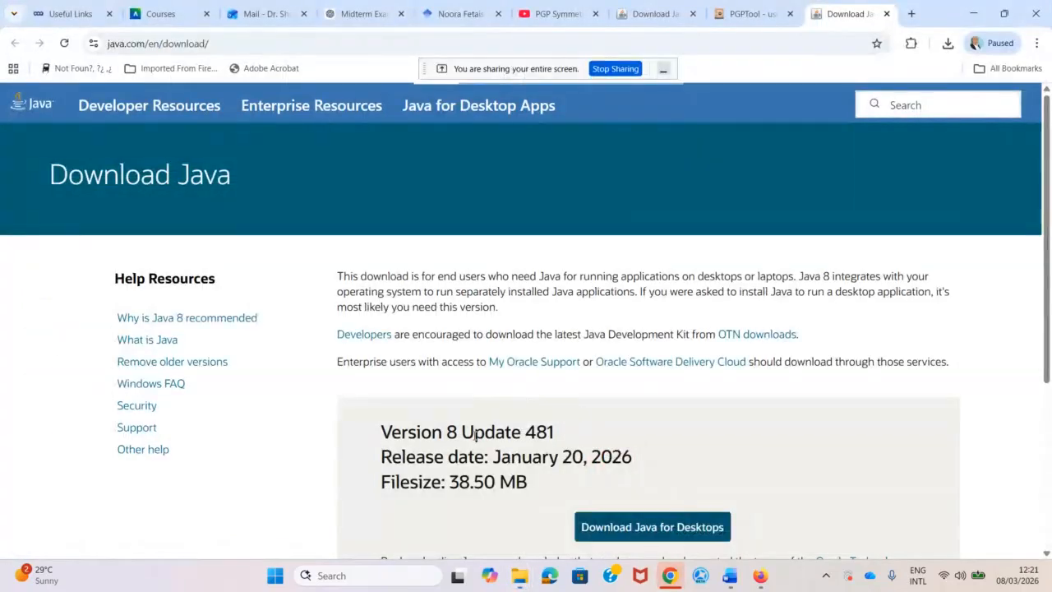
Scroll through Chrome's Java 8 Update 481 download page, then minimize the browser.
scroll(482, 438, down, 3)
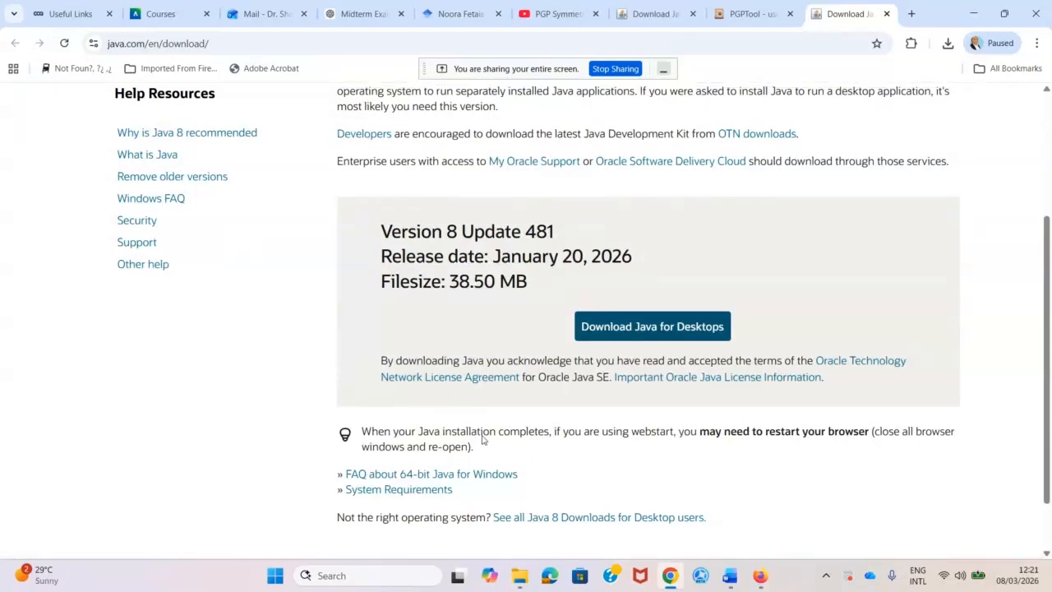
scroll(481, 440, up, 2)
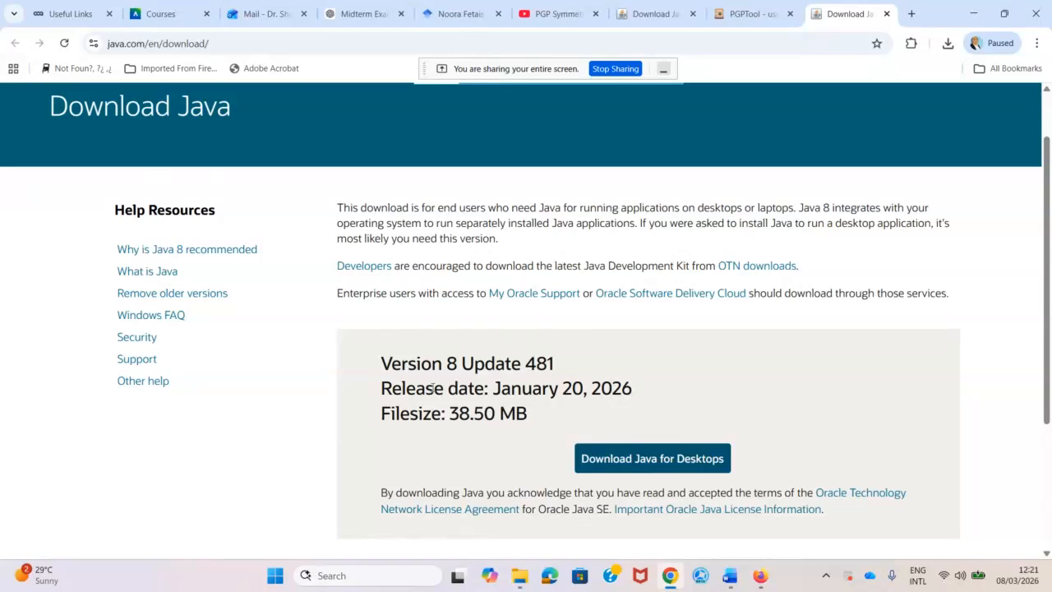
scroll(429, 388, up, 1)
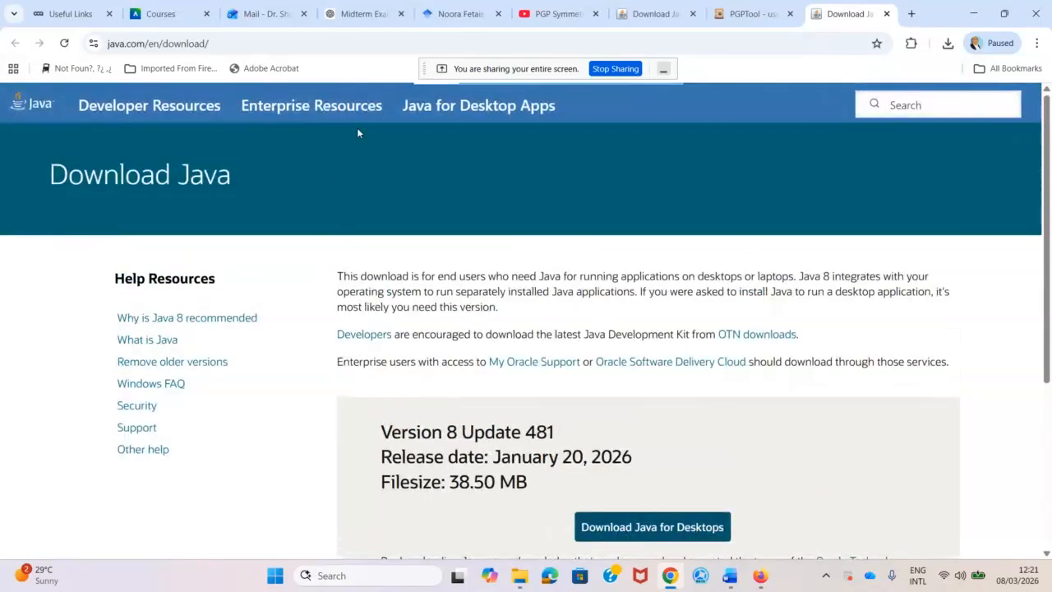
click(973, 14)
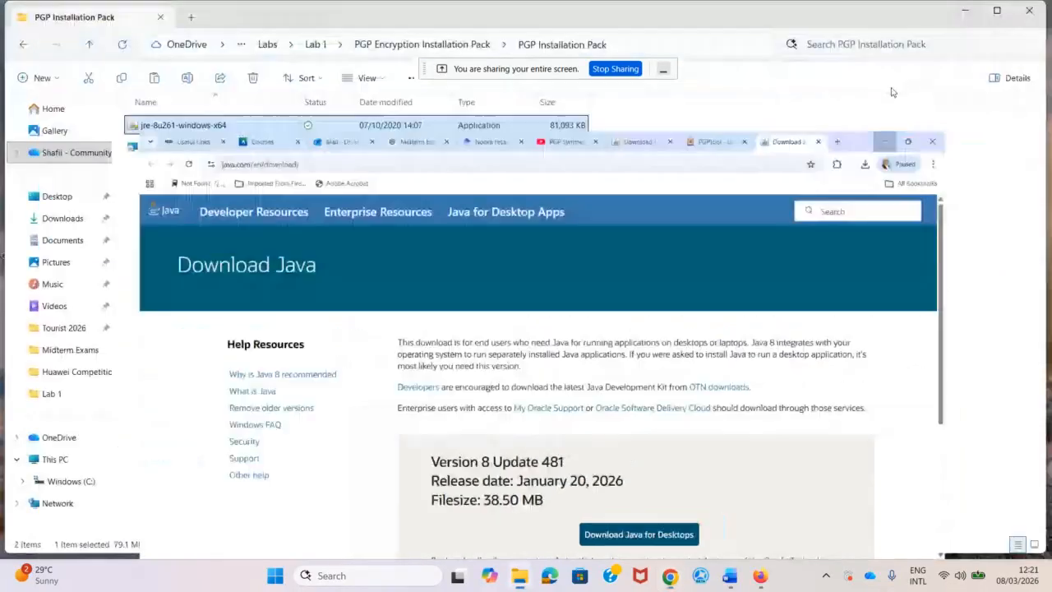
Browse through the Test Files folder and back into the PGP Installation Pack folder.
click(421, 44)
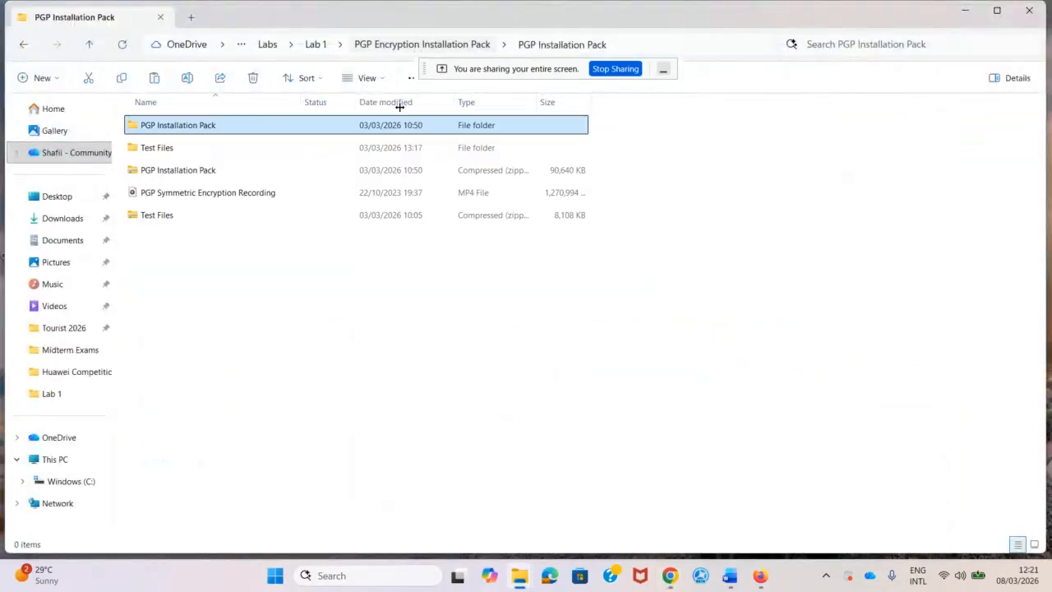
click(192, 289)
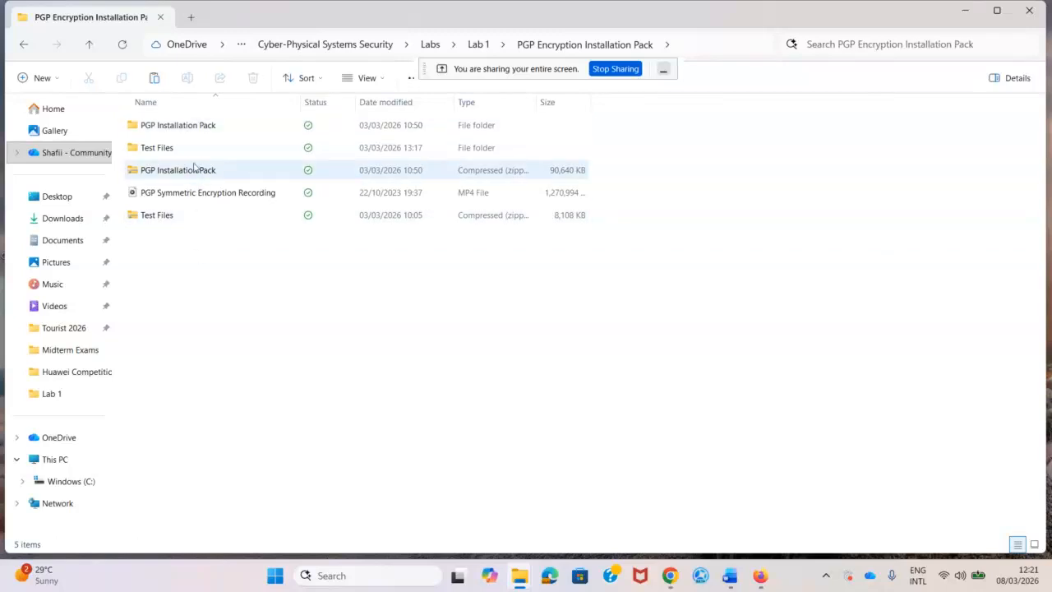
double_click(148, 148)
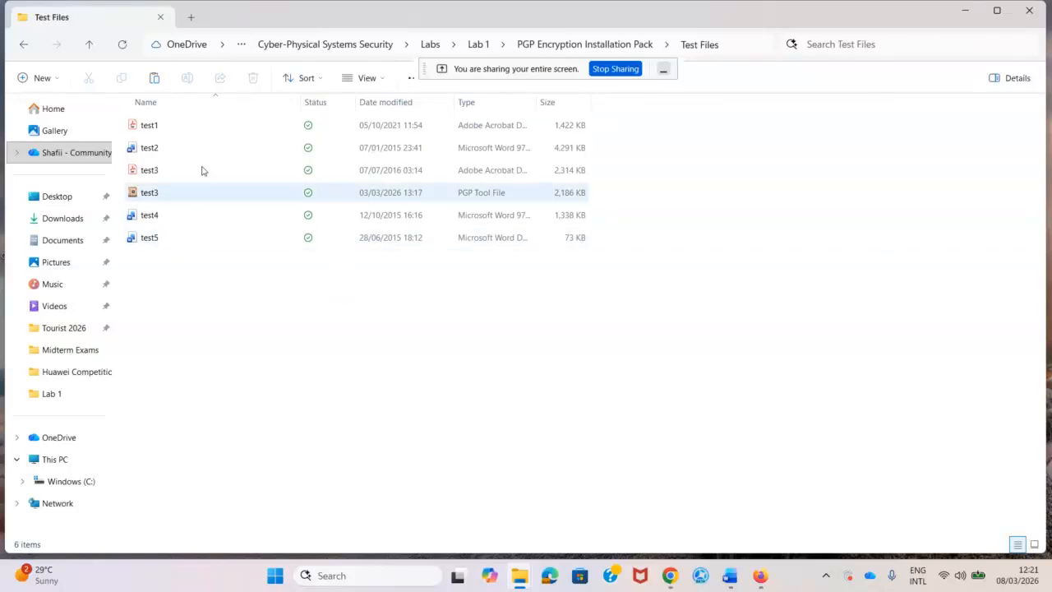
click(600, 46)
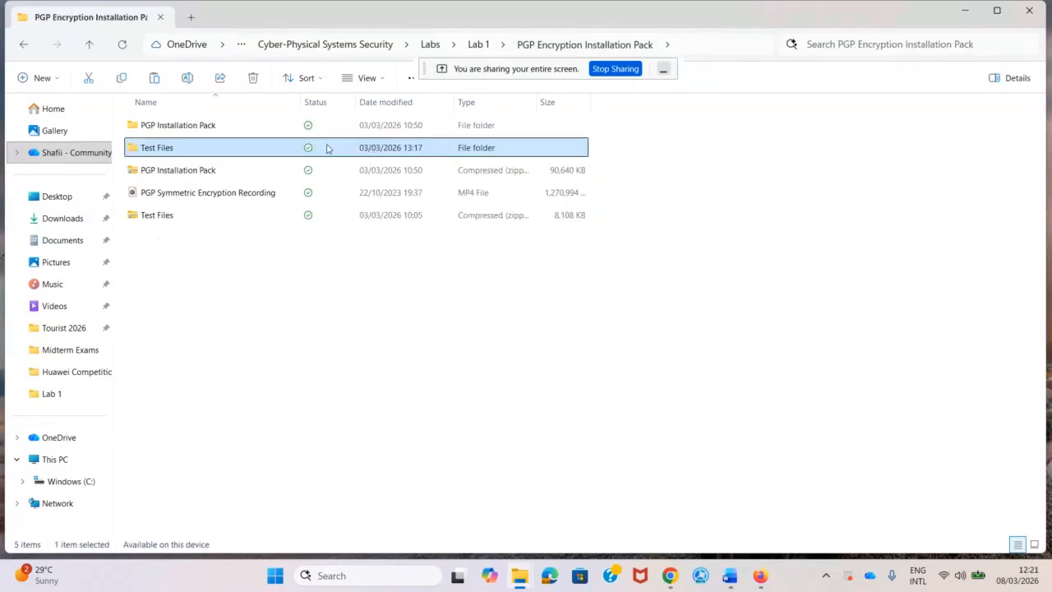
double_click(211, 127)
Install pgptoolgui-0.5.9.2, accepting the license and finishing the setup wizard.
double_click(192, 156)
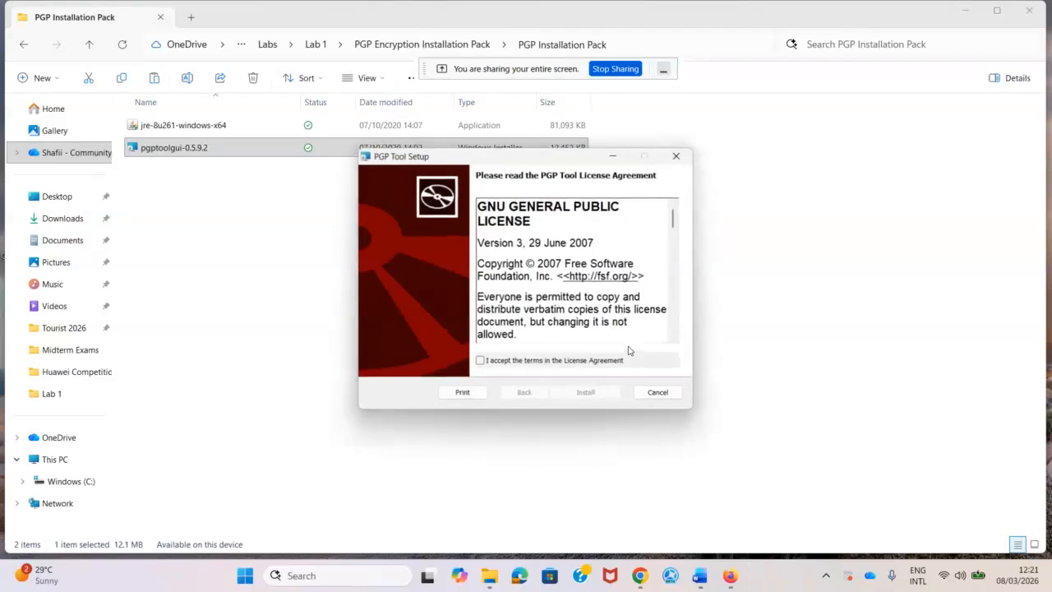
click(480, 362)
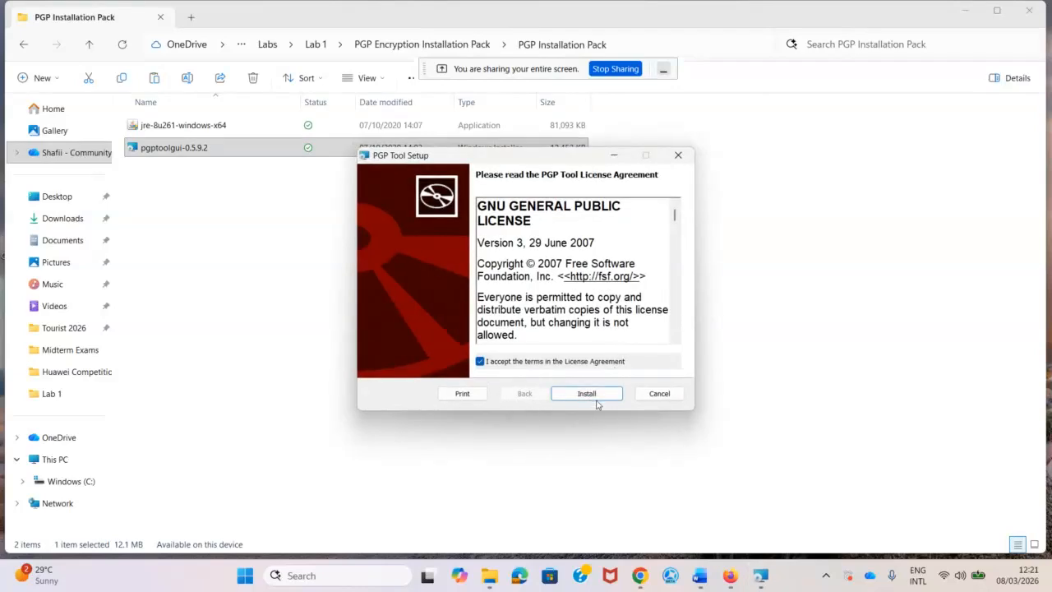
click(595, 395)
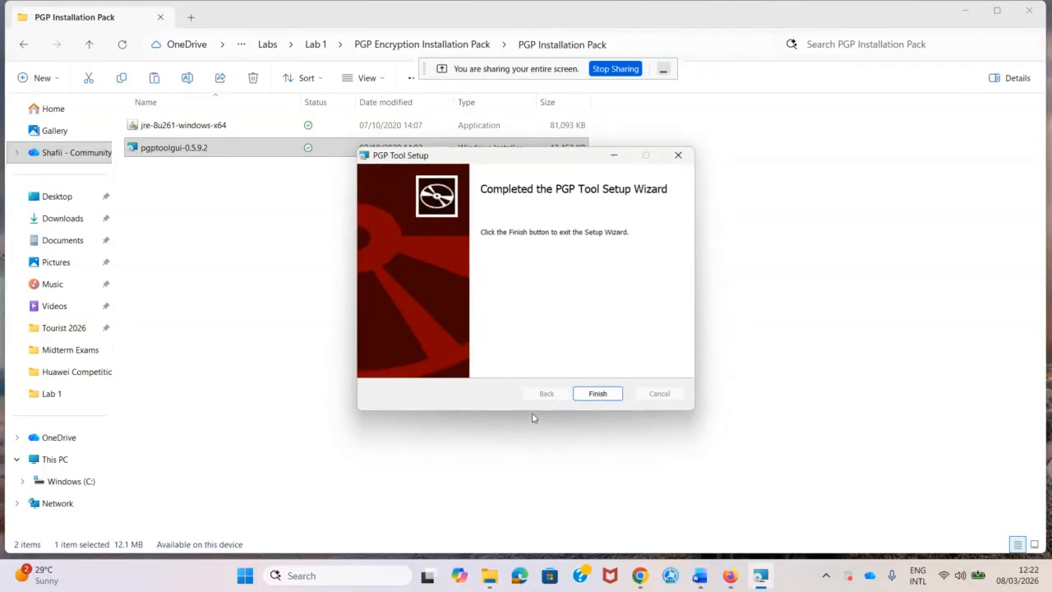
click(599, 393)
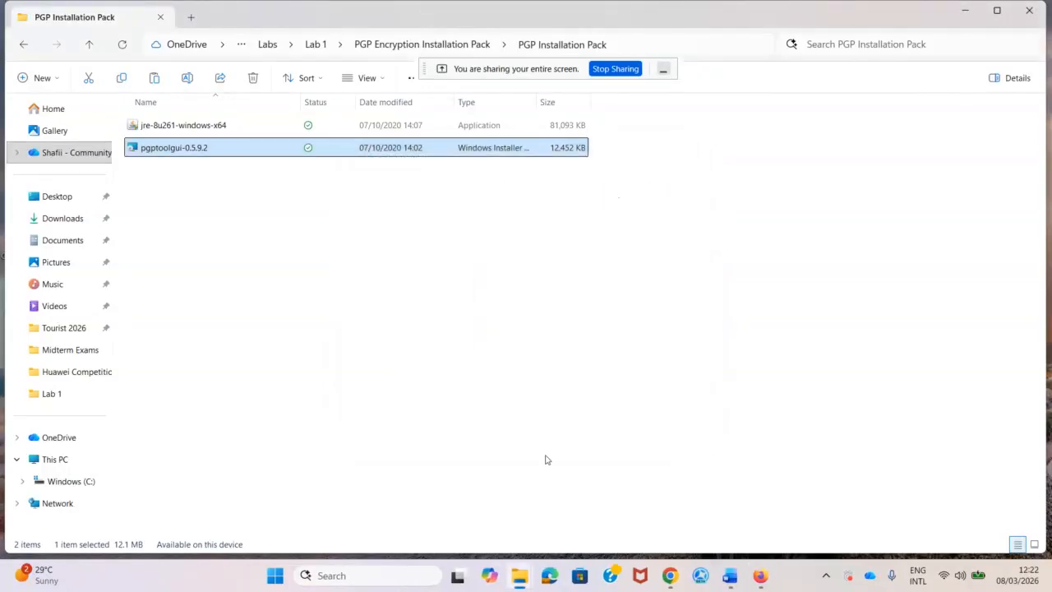
click(386, 575)
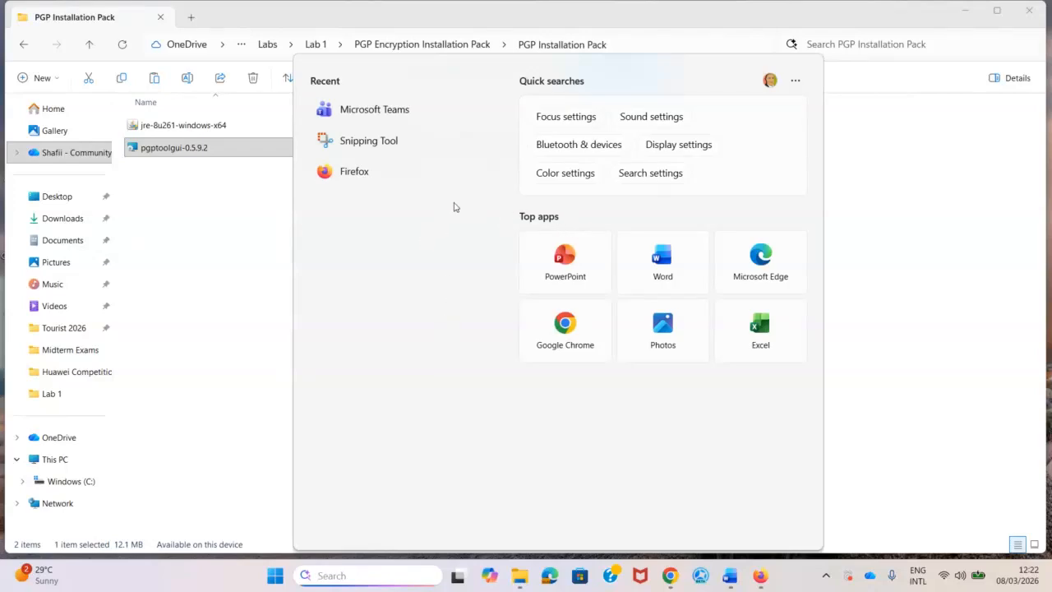
Search 'pgp', start PGP Tool, close the Check for updates notice, and maximize its window.
text(pg)
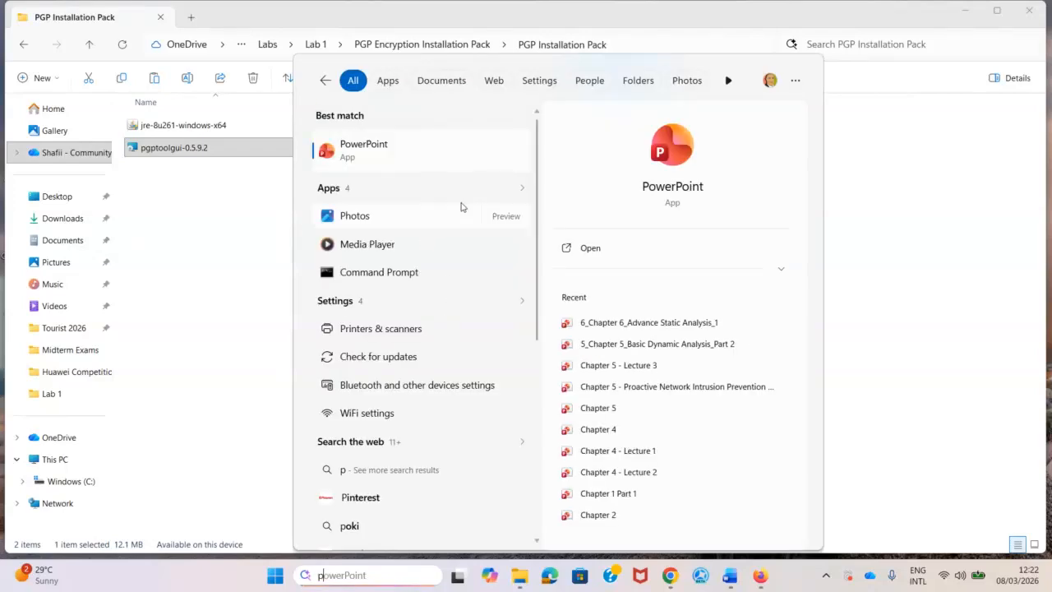
text(p)
click(389, 152)
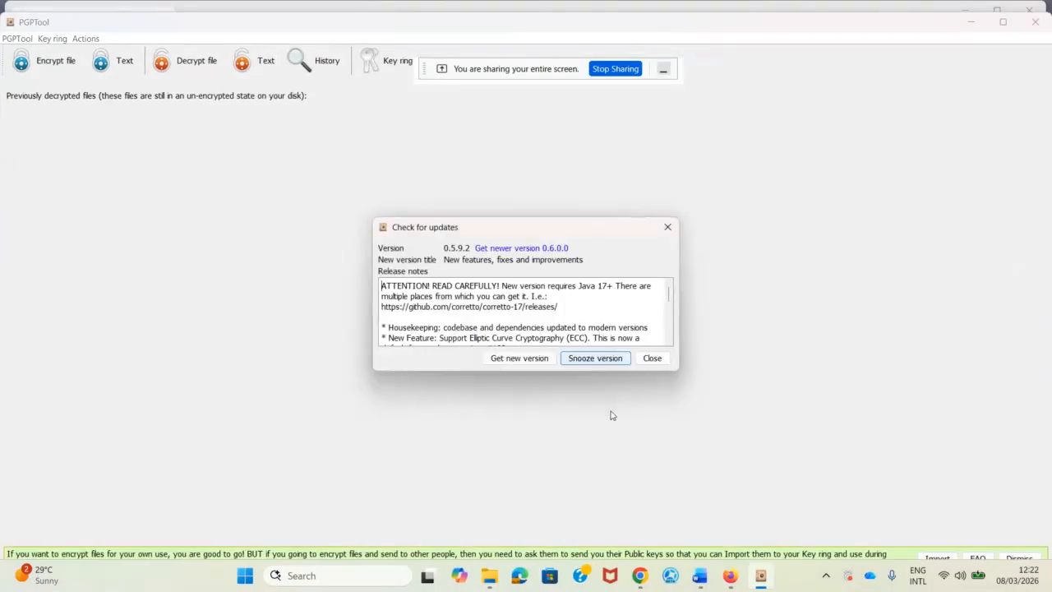
click(652, 359)
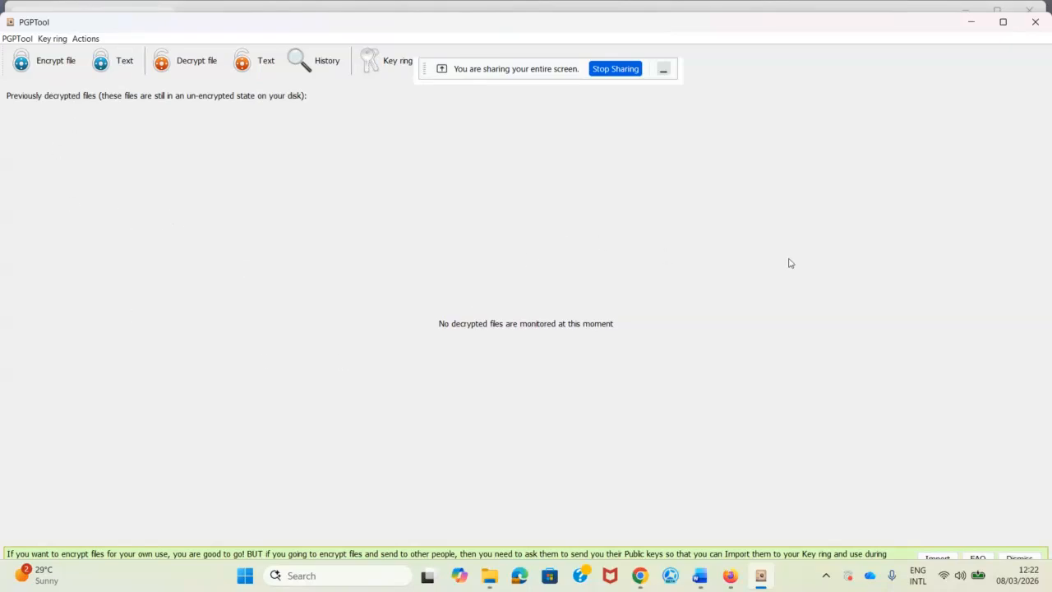
click(1002, 22)
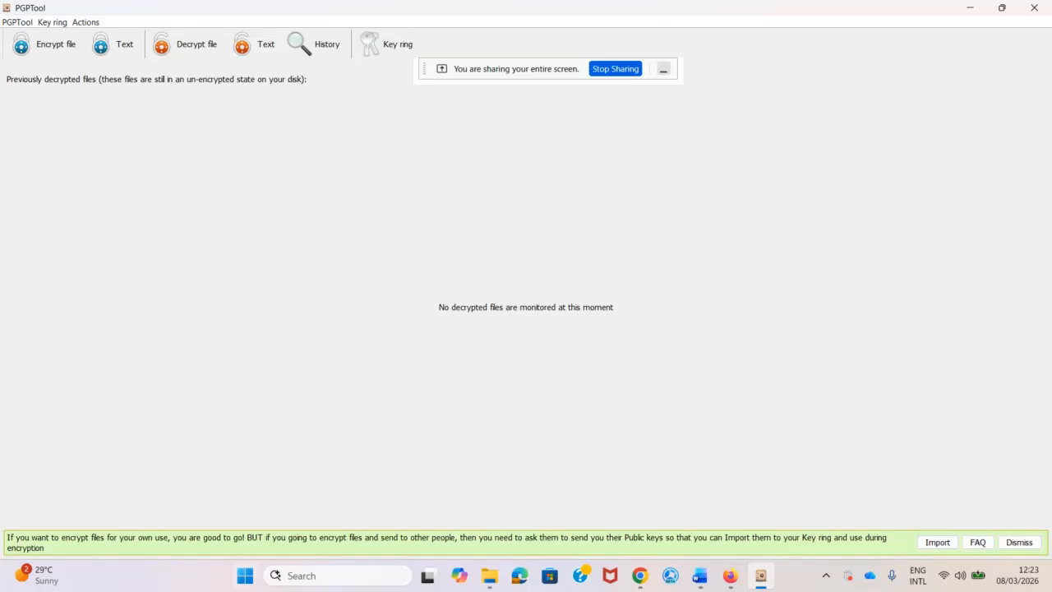
Bring the Lab 2 document forward, scroll to Figure 1, and zoom in to 140%.
mouse_move(696, 579)
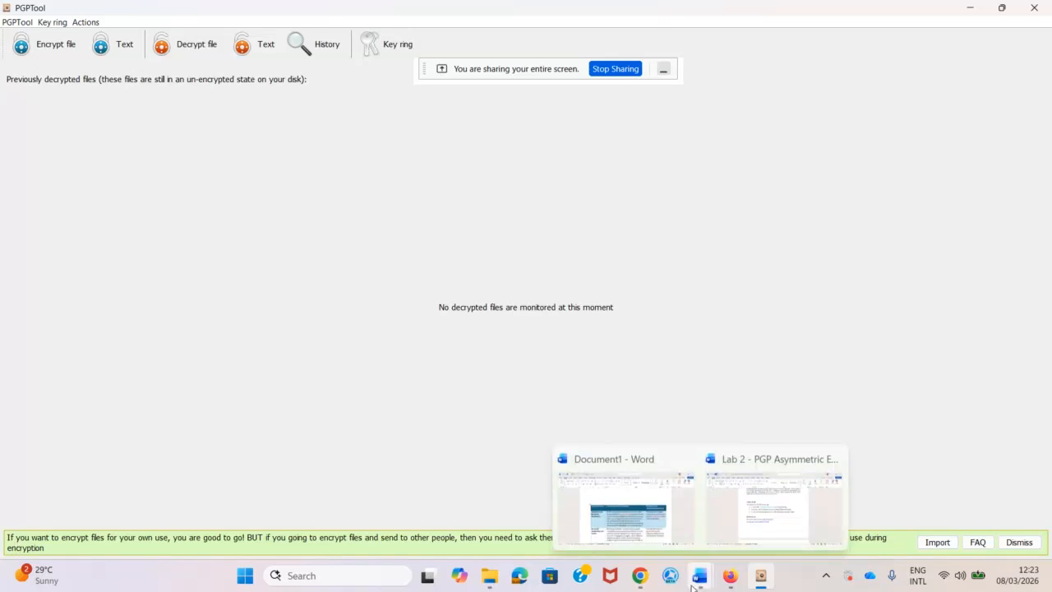
click(776, 539)
scroll(441, 298, down, 3)
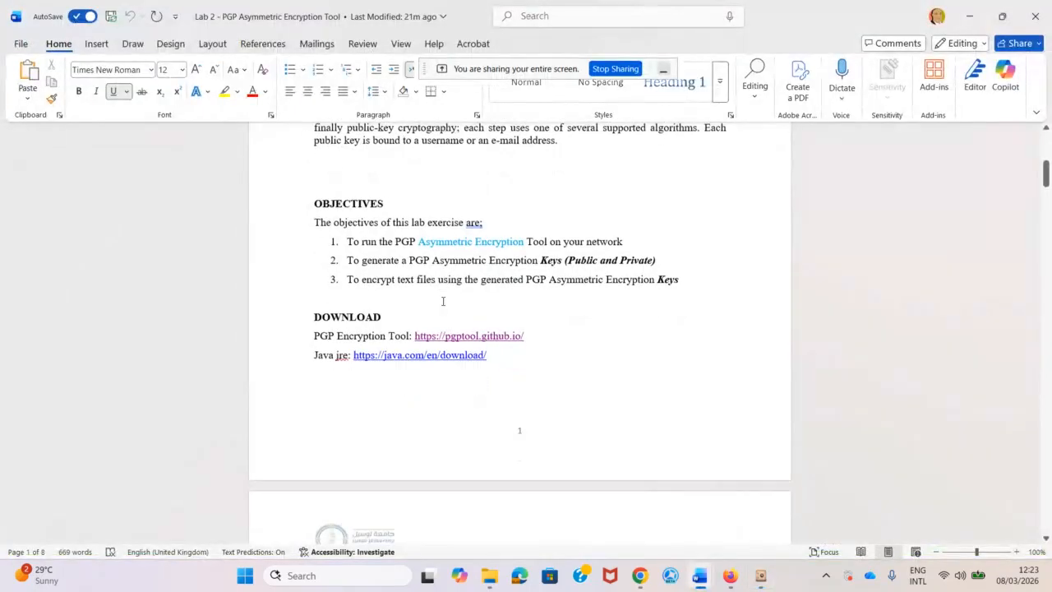
scroll(353, 261, down, 2)
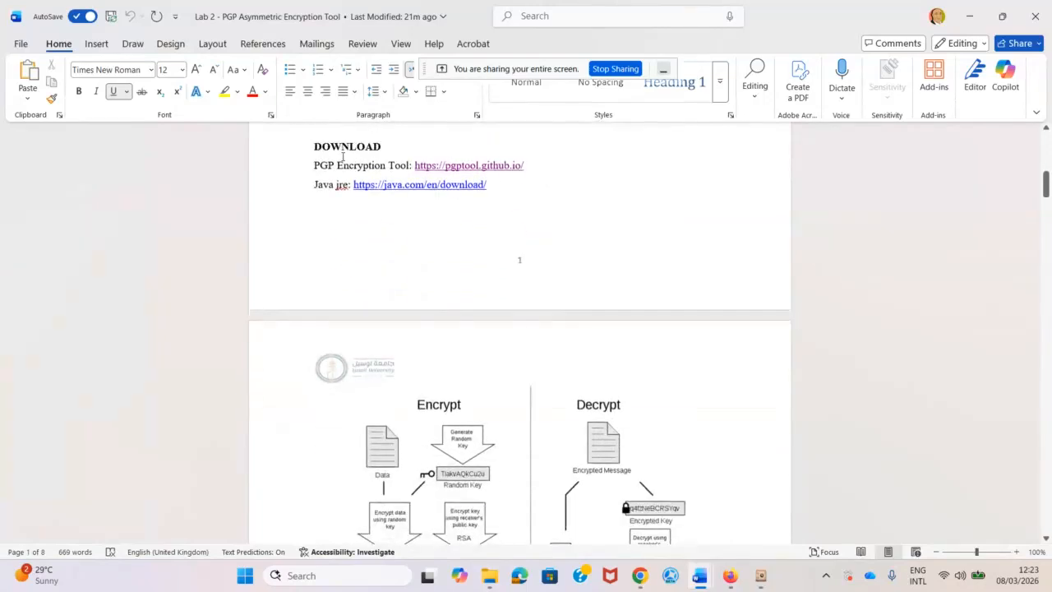
scroll(429, 299, down, 5)
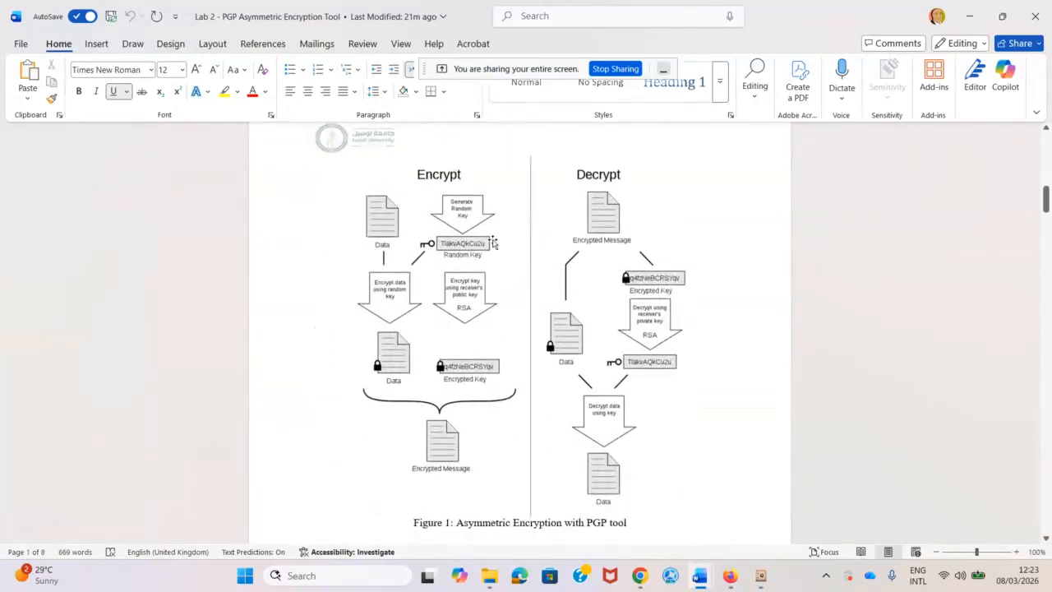
scroll(383, 208, down, 1)
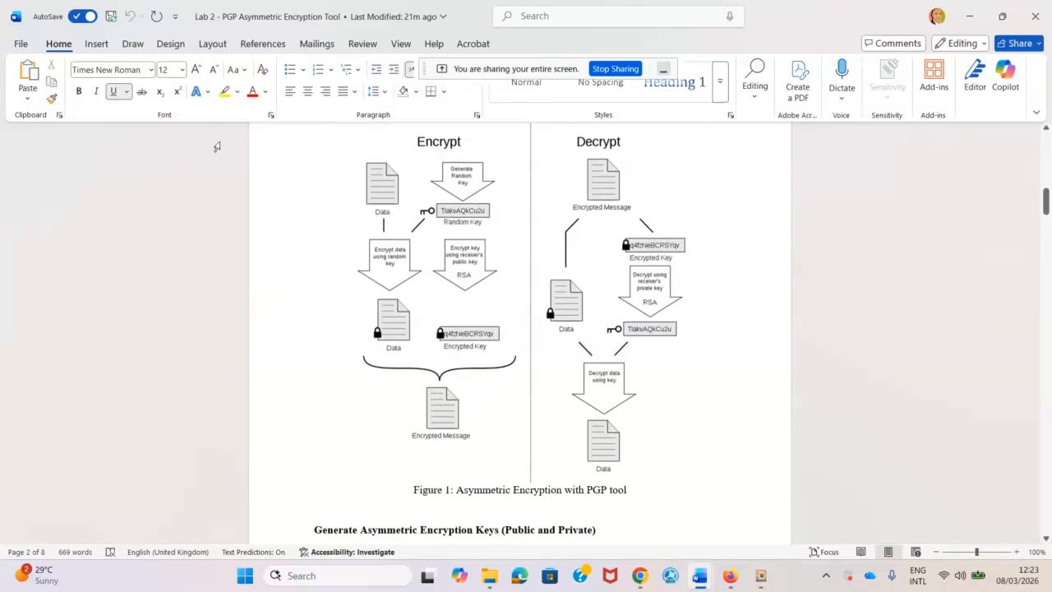
click(1016, 551)
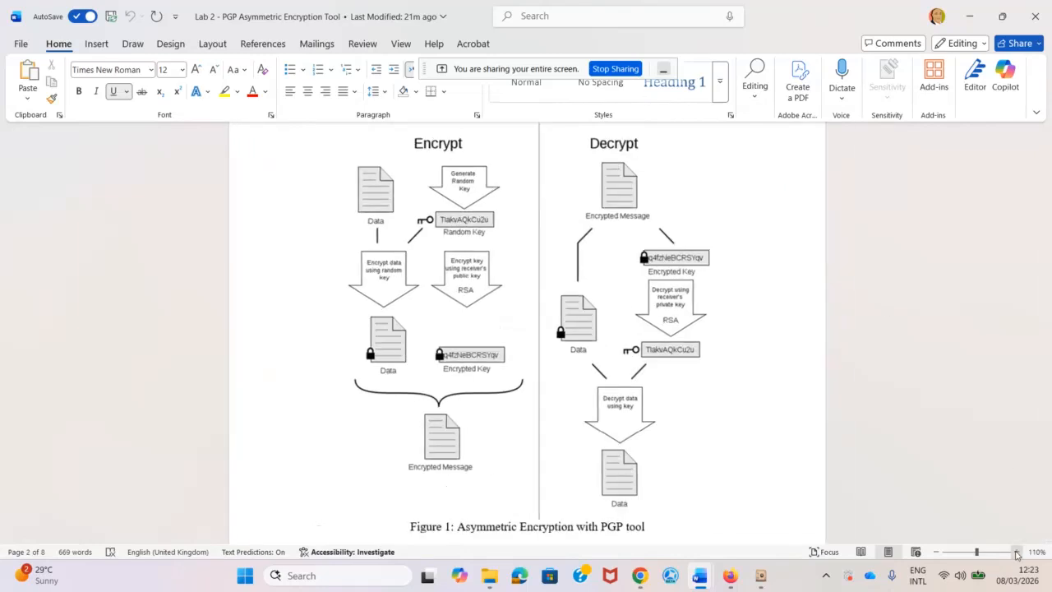
click(1017, 551)
click(1017, 551)
click(1017, 551)
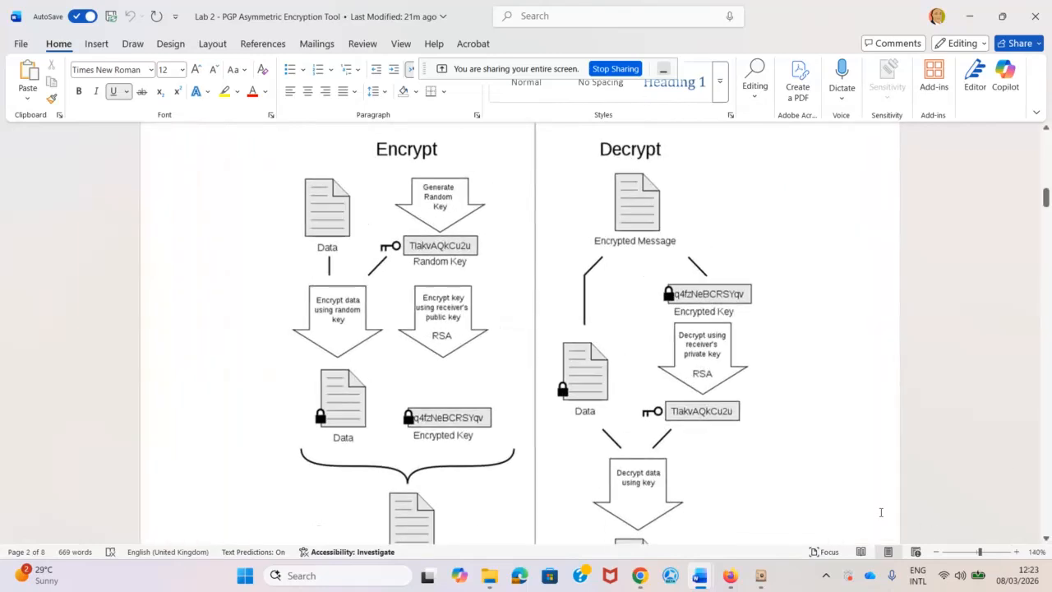
Underline 'public key' in the RSA arrow with the red pen from the Draw tab.
click(133, 44)
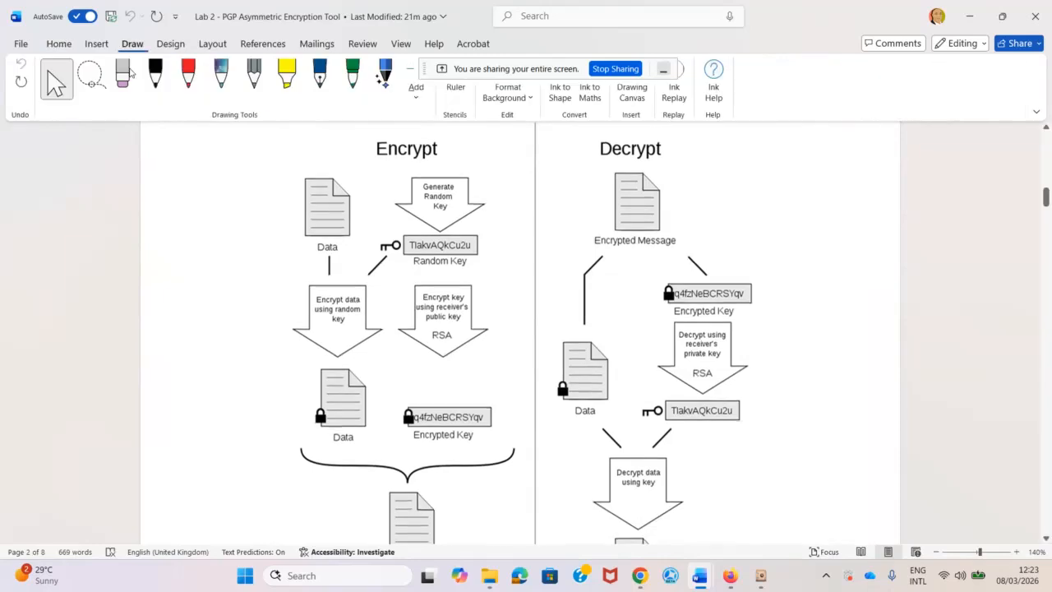
click(189, 74)
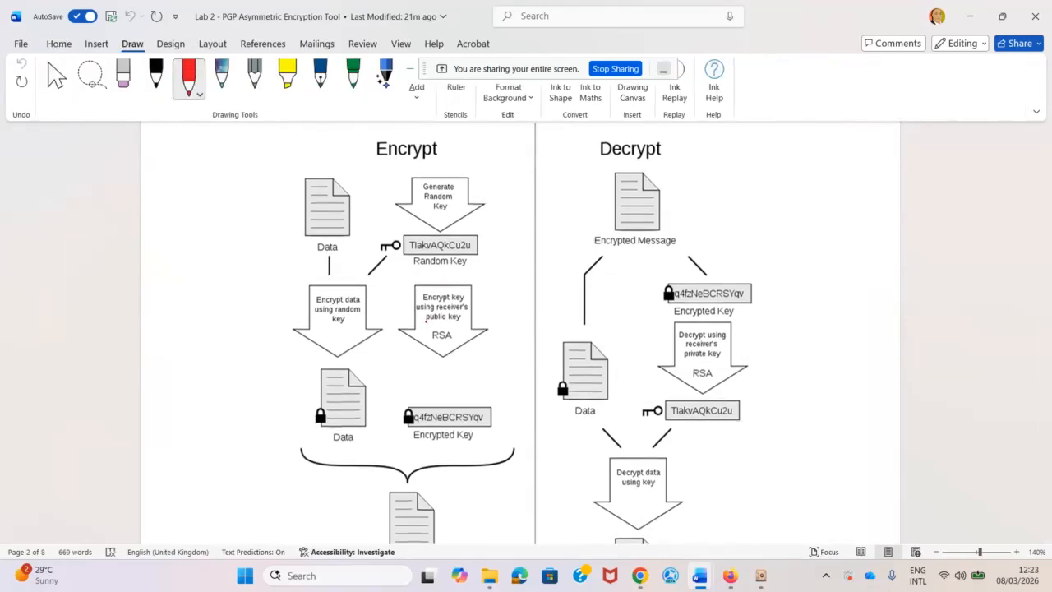
drag(426, 322, 448, 324)
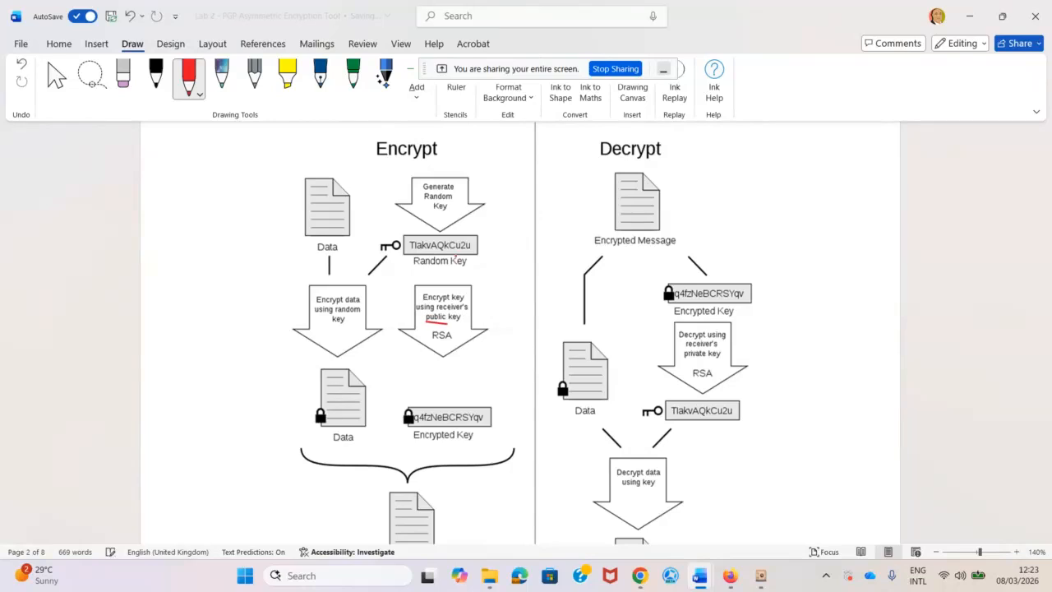
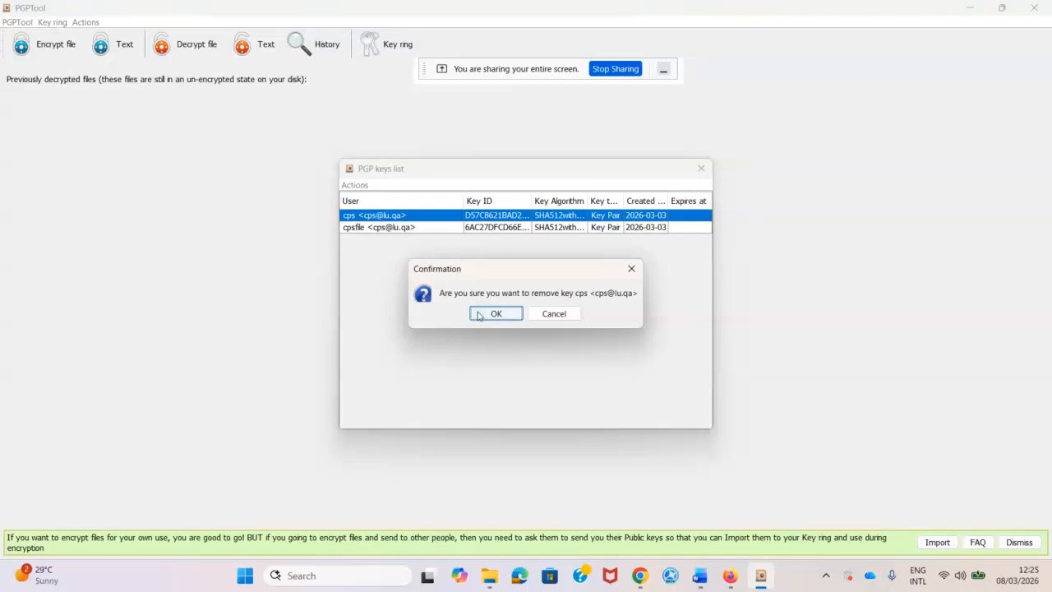
Remove both old keys, cps and cpsfile, and reopen the now-empty key ring.
click(493, 313)
right_click(416, 216)
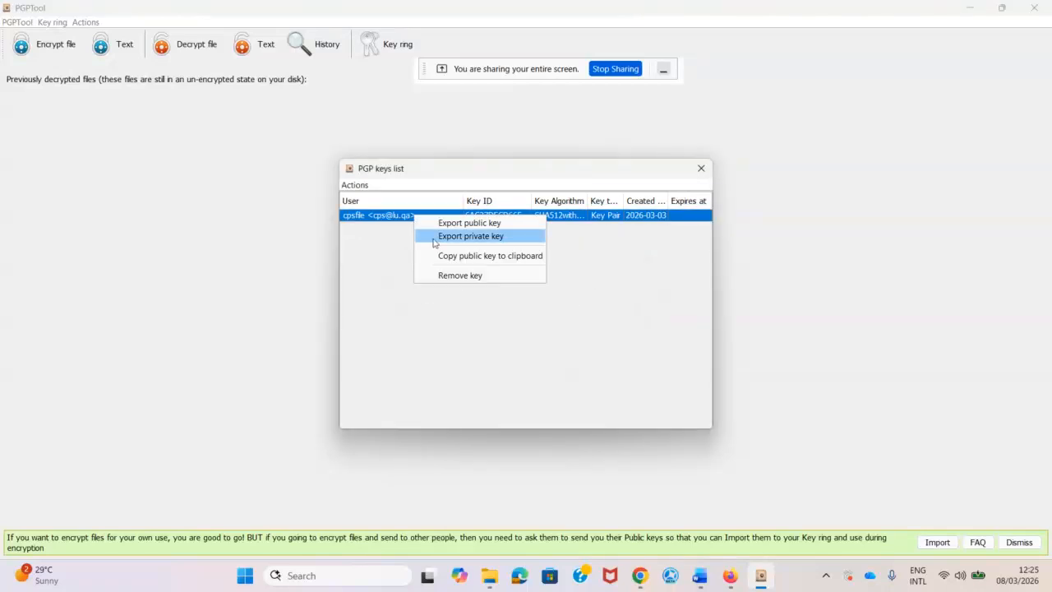
click(461, 276)
click(493, 314)
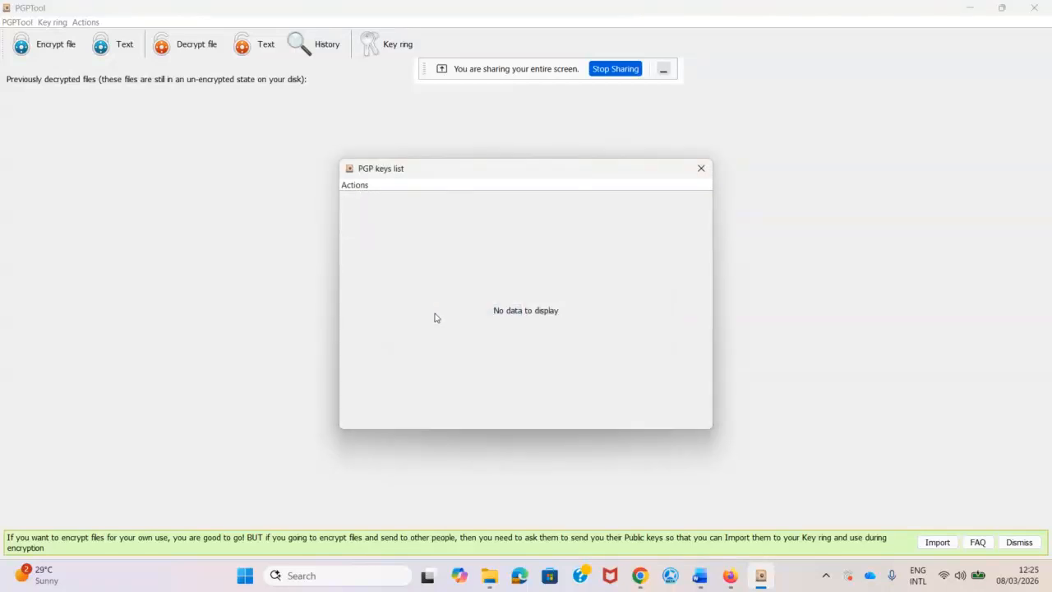
click(700, 169)
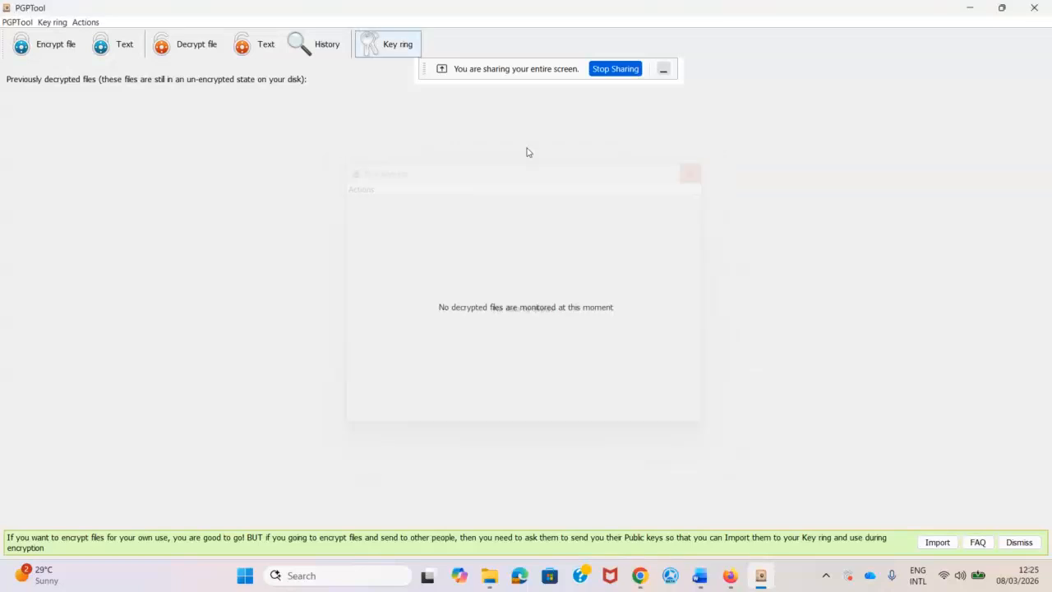
click(391, 47)
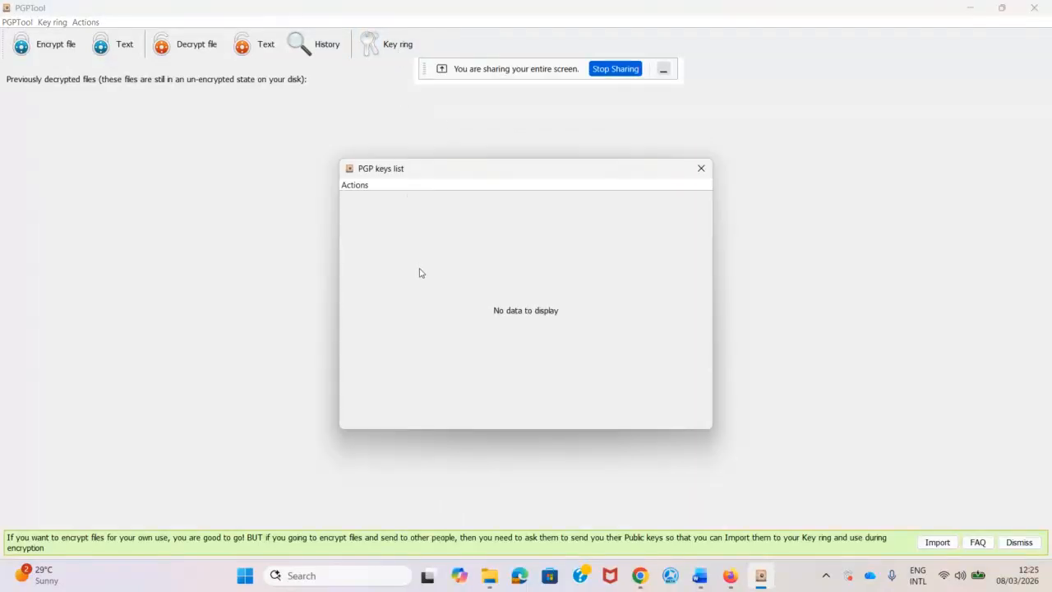
click(354, 185)
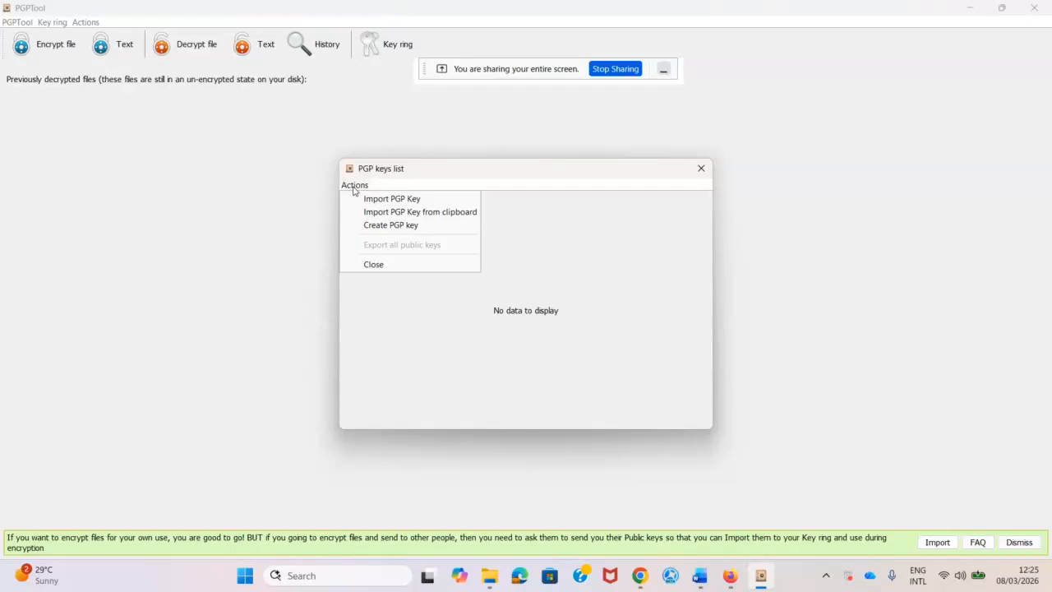
Create a new PGP key pair with a full name, an e-mail address and a passphrase entered twice.
click(408, 229)
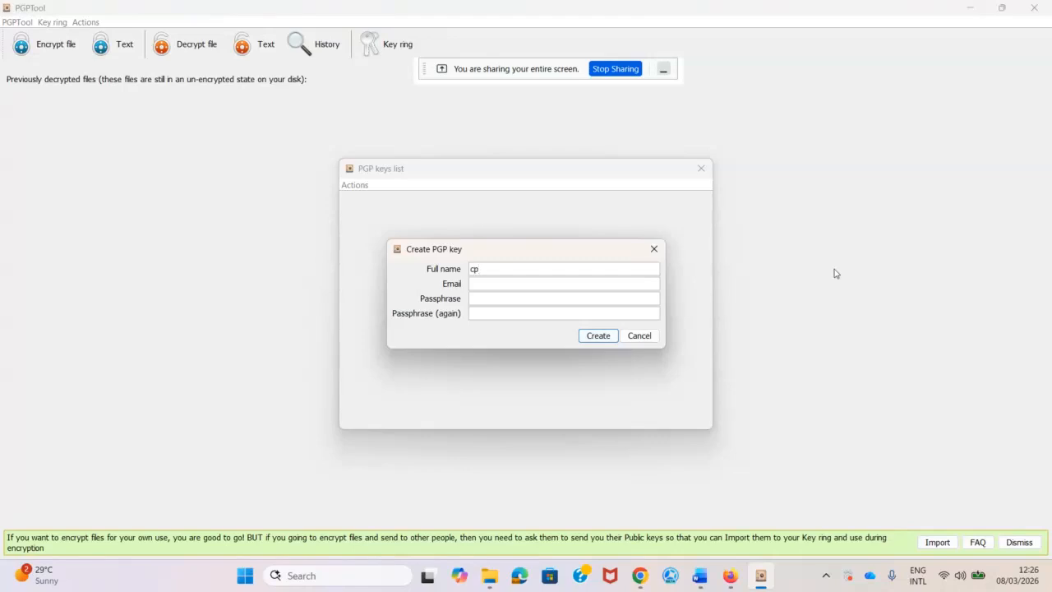
click(490, 301)
text(●●●●●)
click(486, 315)
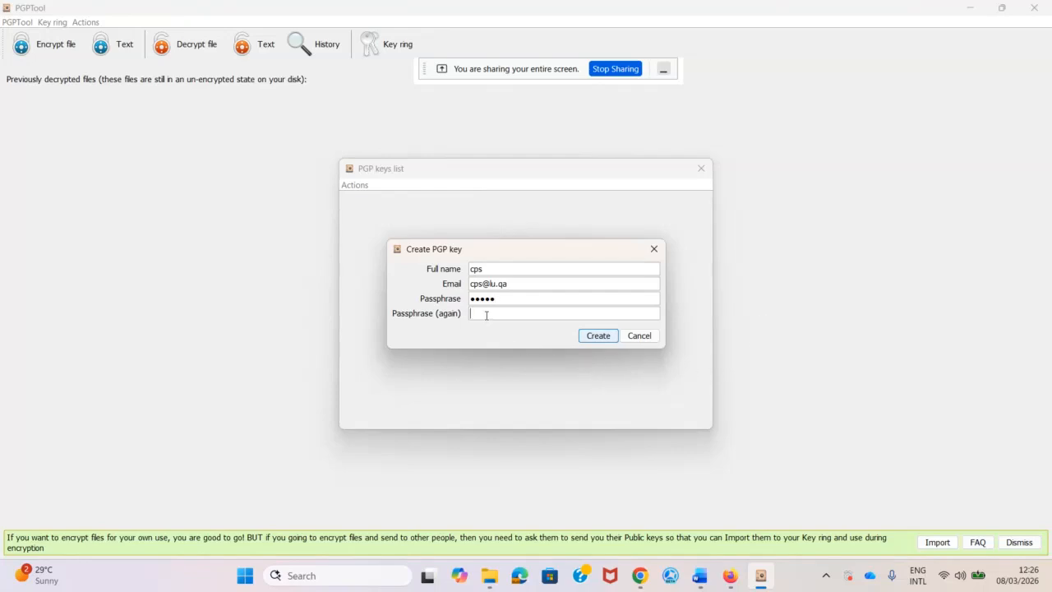
text(●●●●●)
click(597, 337)
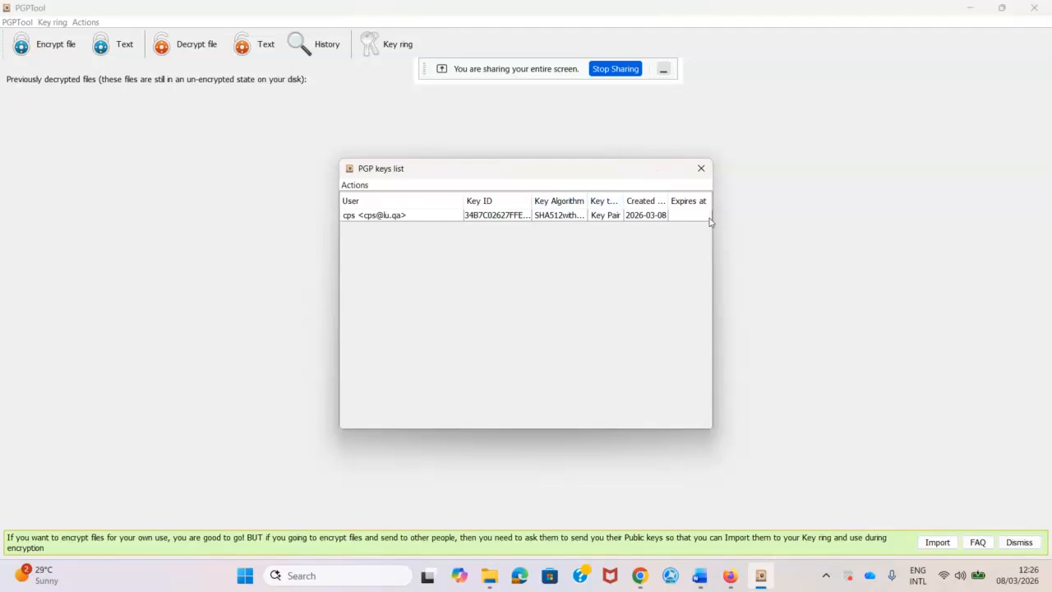
Widen the keys list window on both sides to show the full key ID and the SHA512withDSA 3072bit algorithm.
drag(712, 220, 1006, 242)
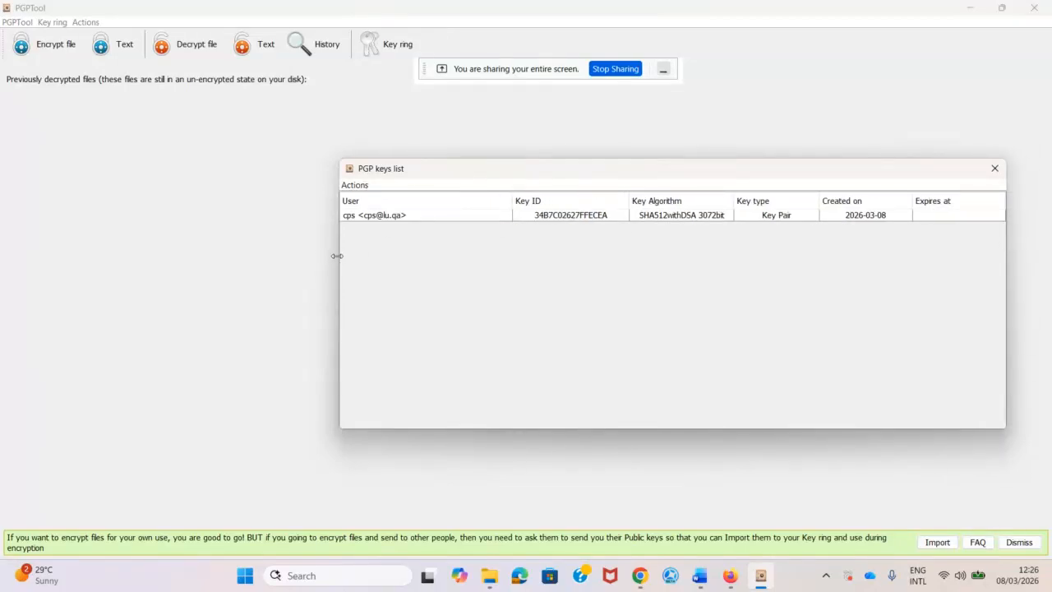
drag(339, 255, 148, 227)
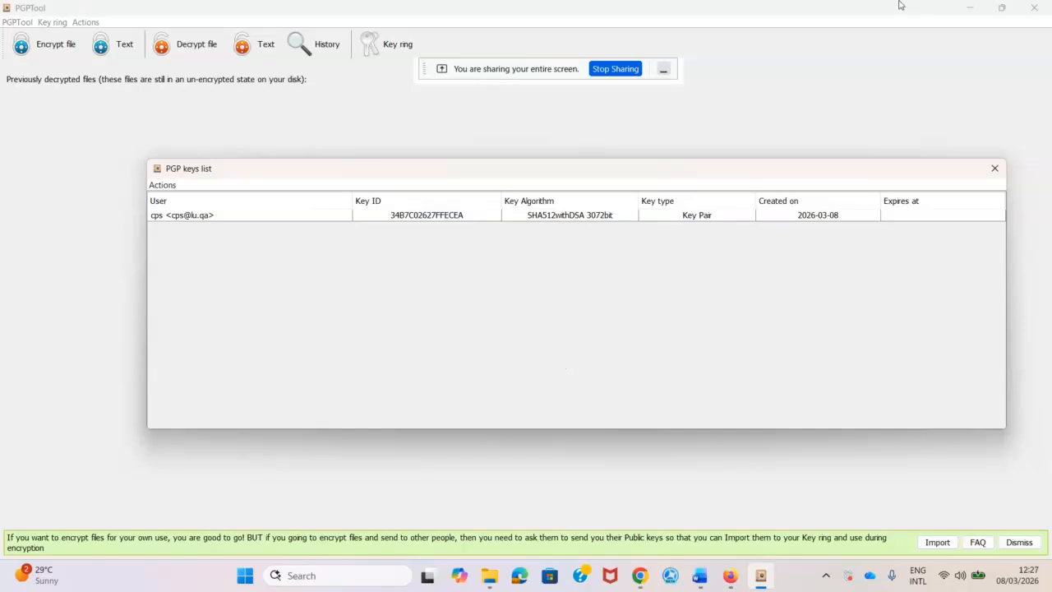
Export the cps public key to Desktop > LU Part-Time > Cyber-Physical Systems Security > Labs.
right_click(685, 217)
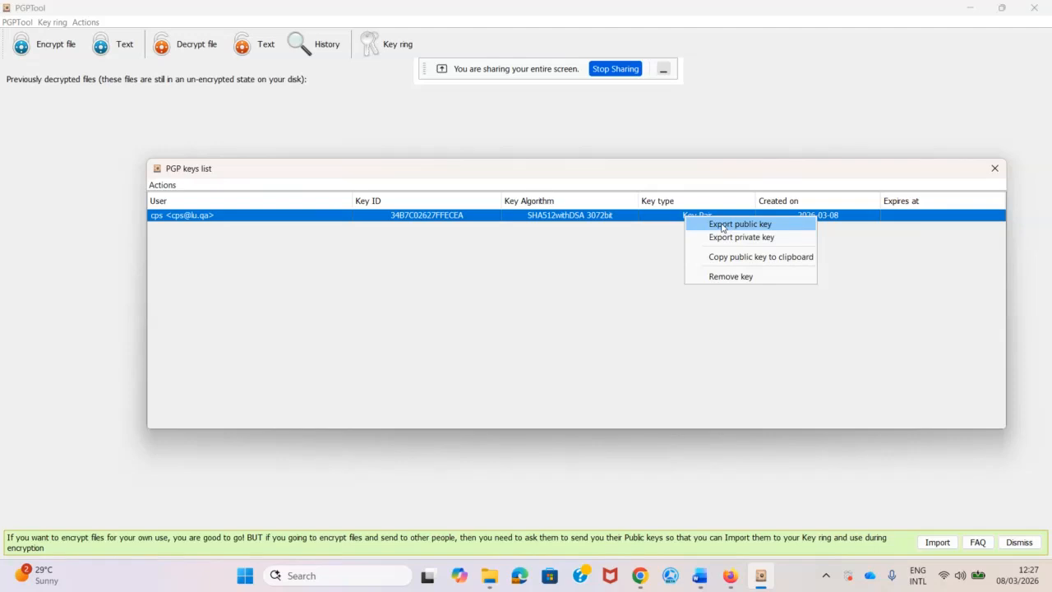
click(723, 227)
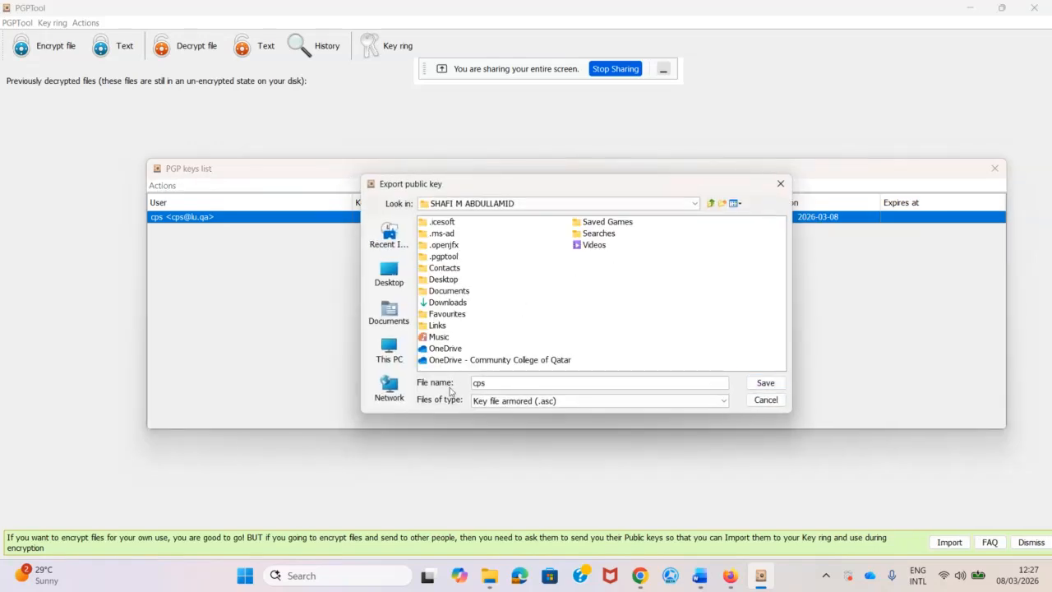
click(388, 276)
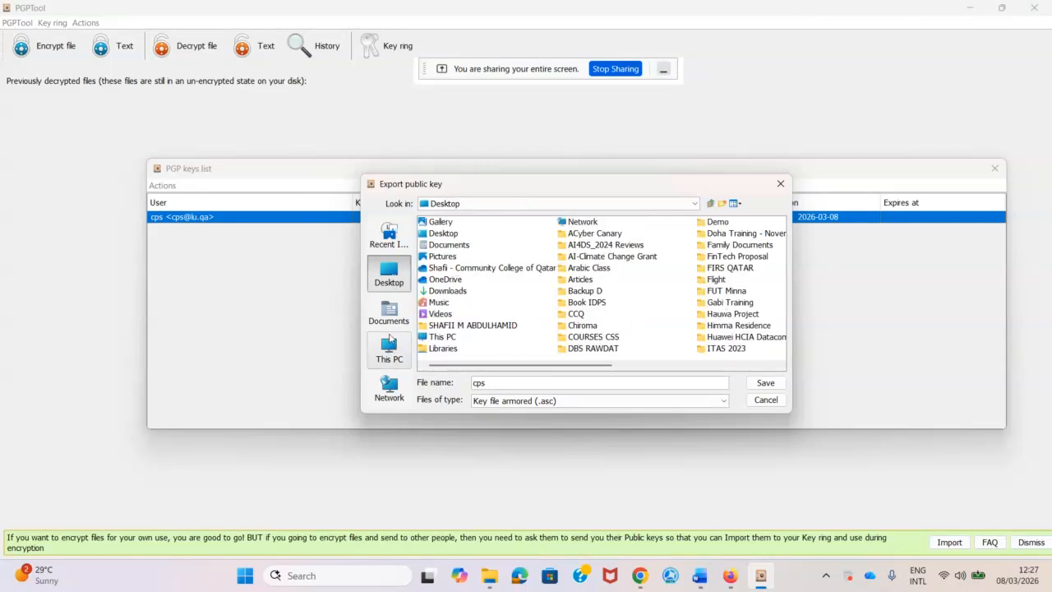
click(395, 339)
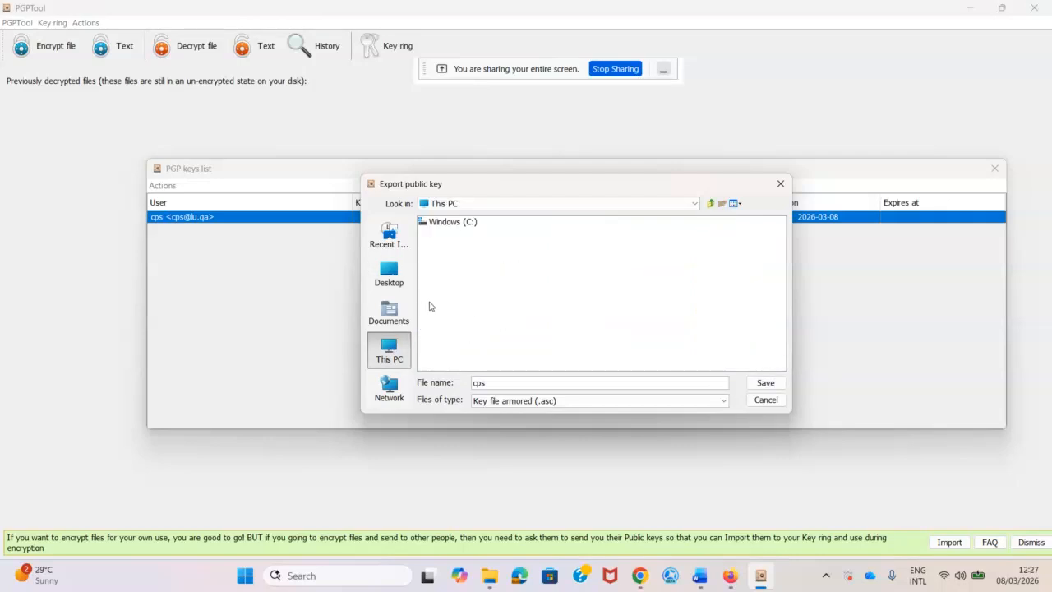
click(394, 287)
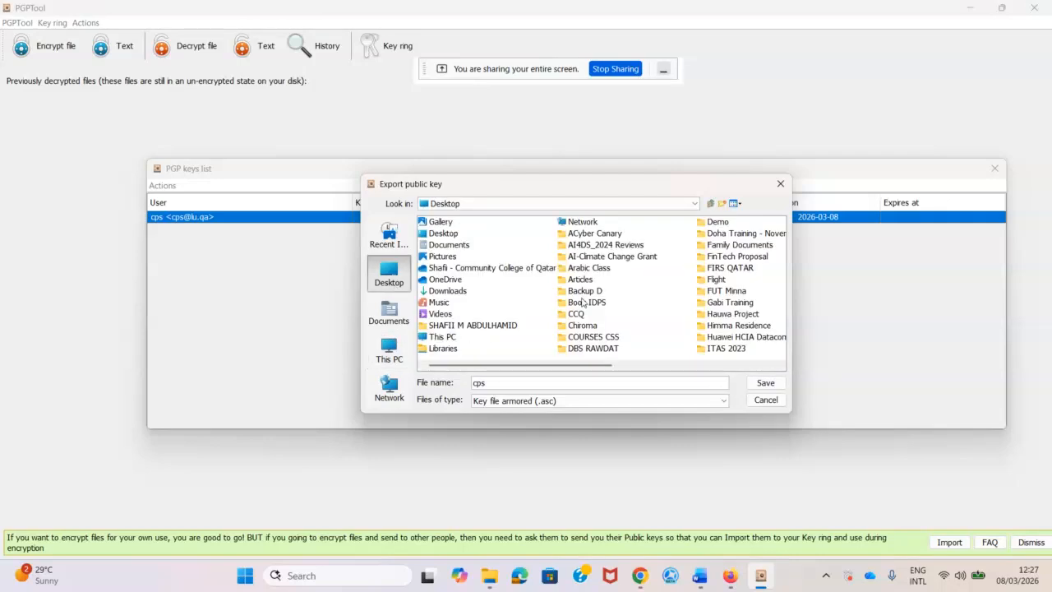
click(724, 303)
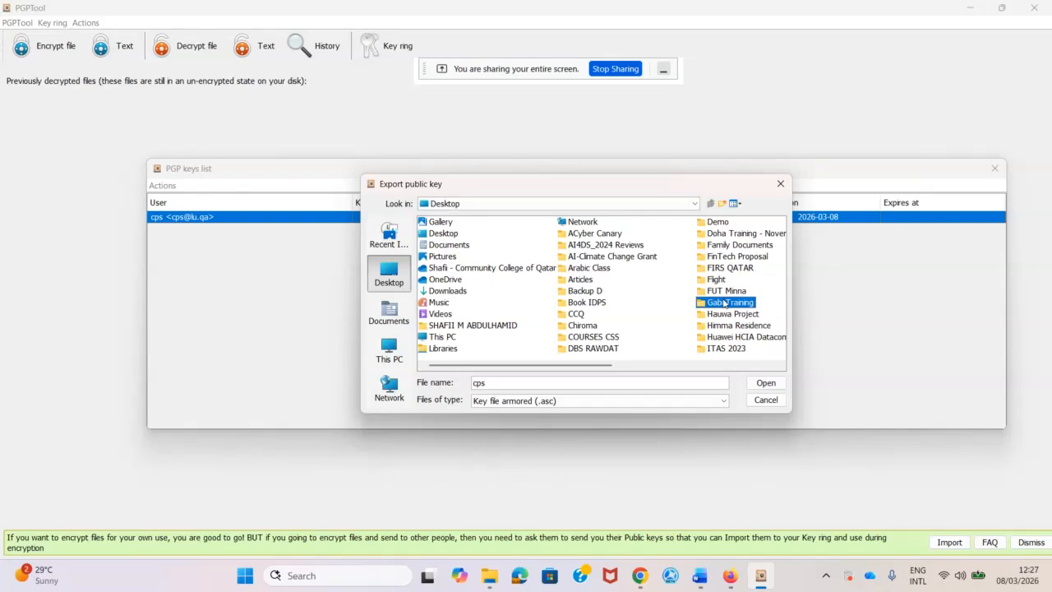
key(l)
key(Down)
key(Down)
key(Down)
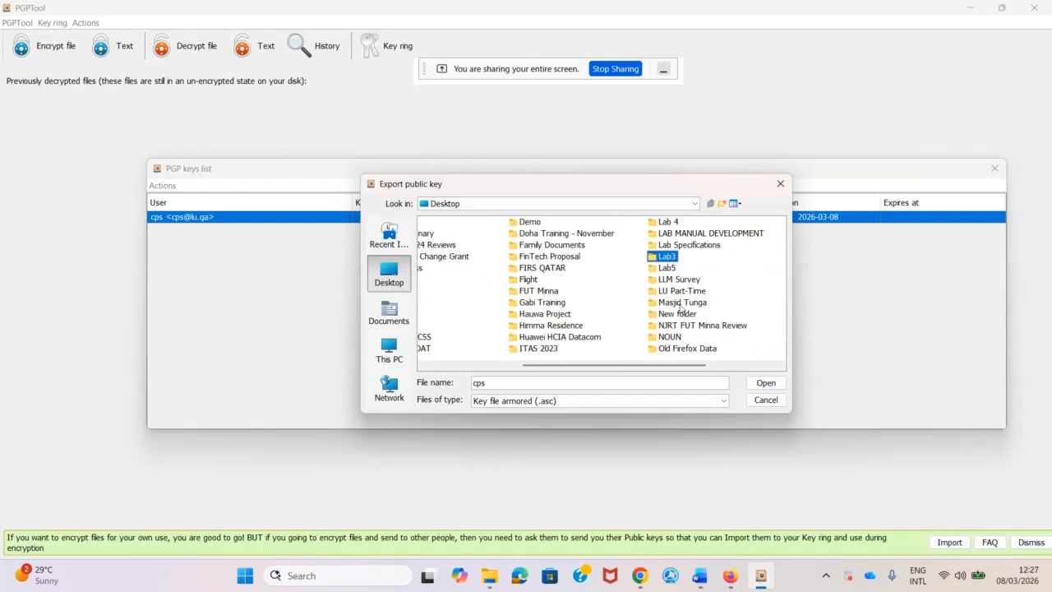
double_click(681, 290)
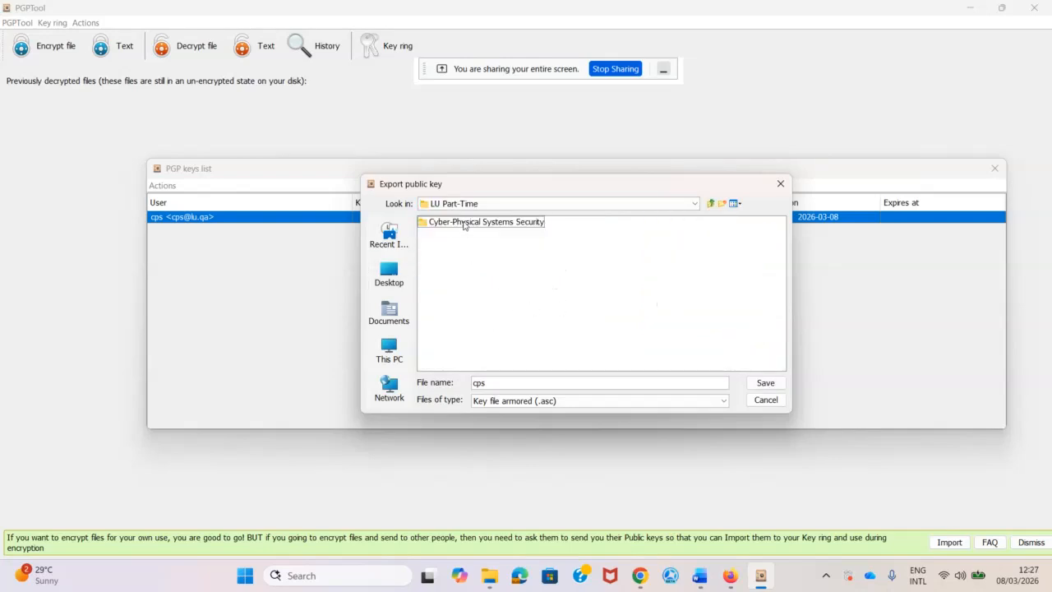
double_click(464, 224)
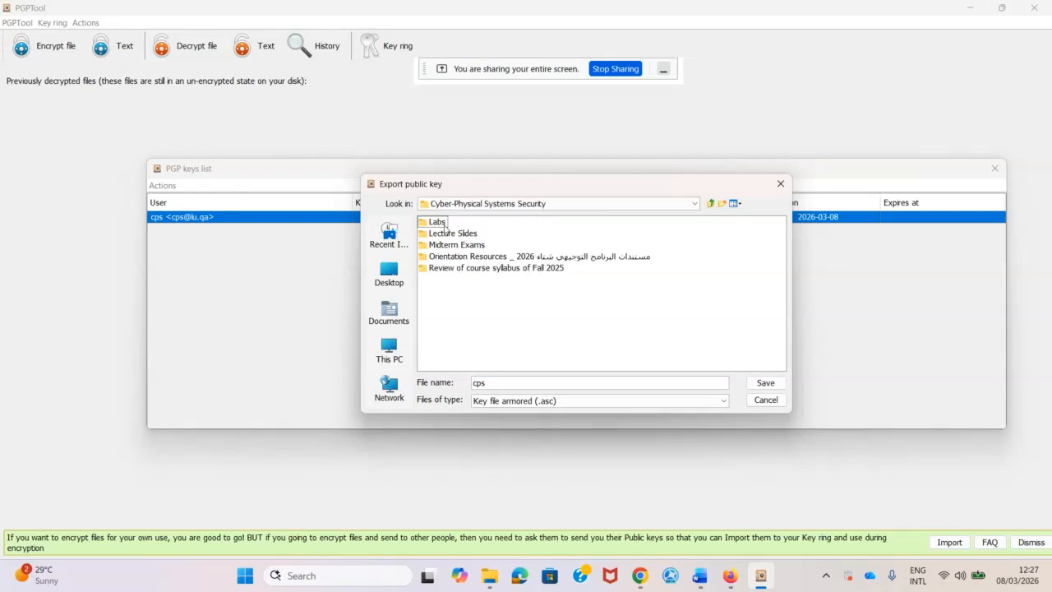
click(446, 225)
double_click(445, 223)
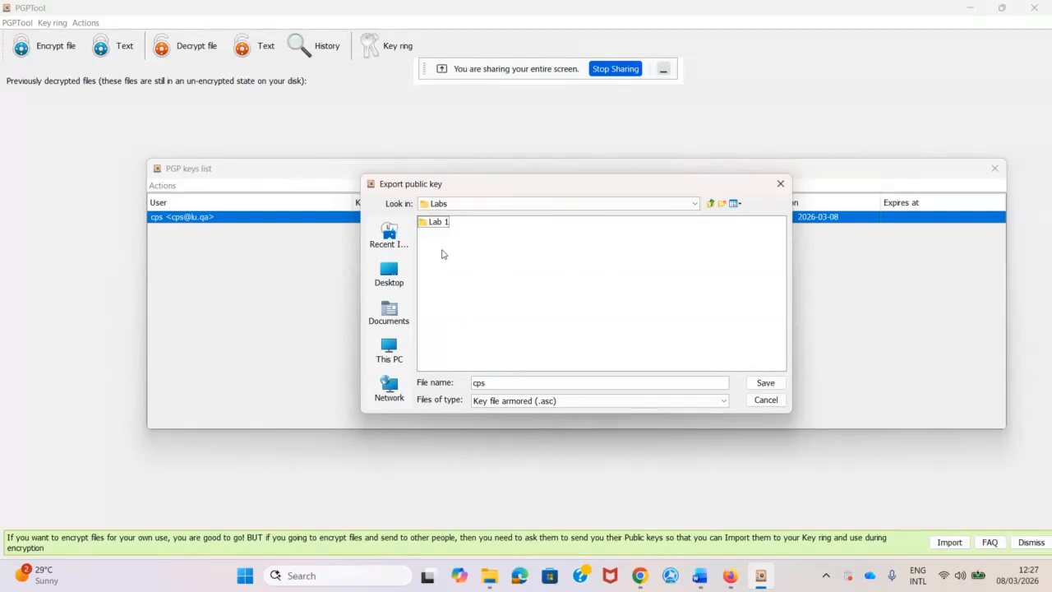
Create a Lab 2 folder inside Labs, open it, and name the file Publiccps.
click(723, 204)
text(Lab 2)
key(Return)
double_click(433, 233)
key(Home)
text(Publi)
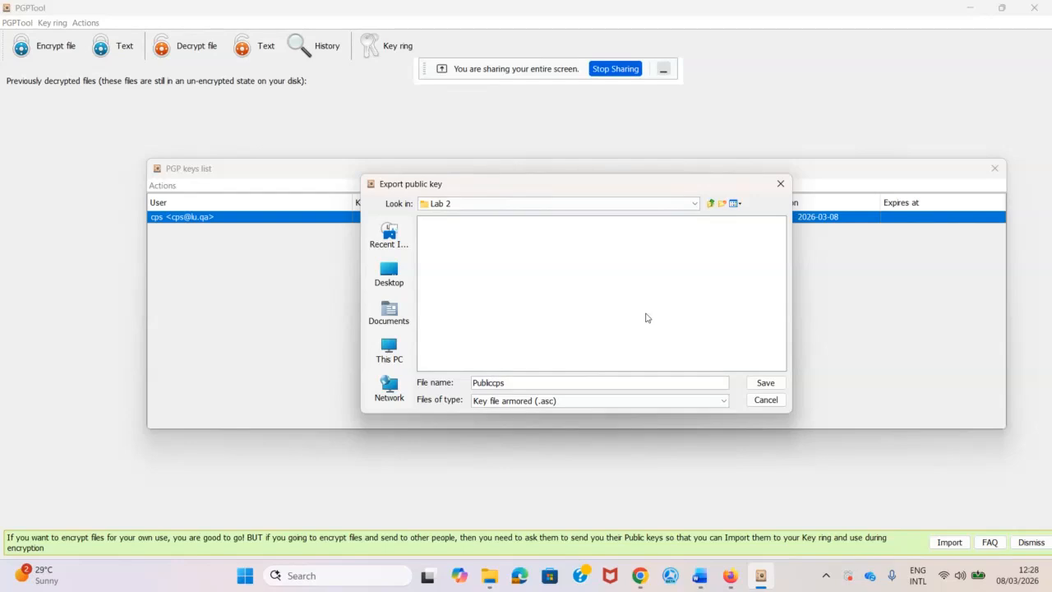
key(ctrl+a)
Save Publiccps.asc (2.4 kB) into Lab 2 and return from Chrome to PGPTool.
click(757, 383)
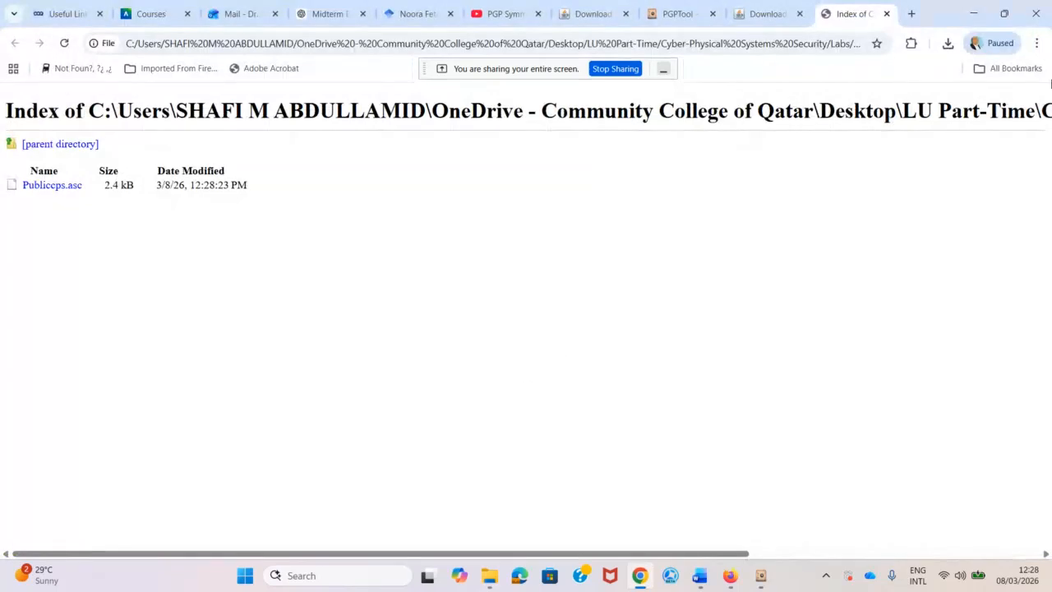
click(973, 14)
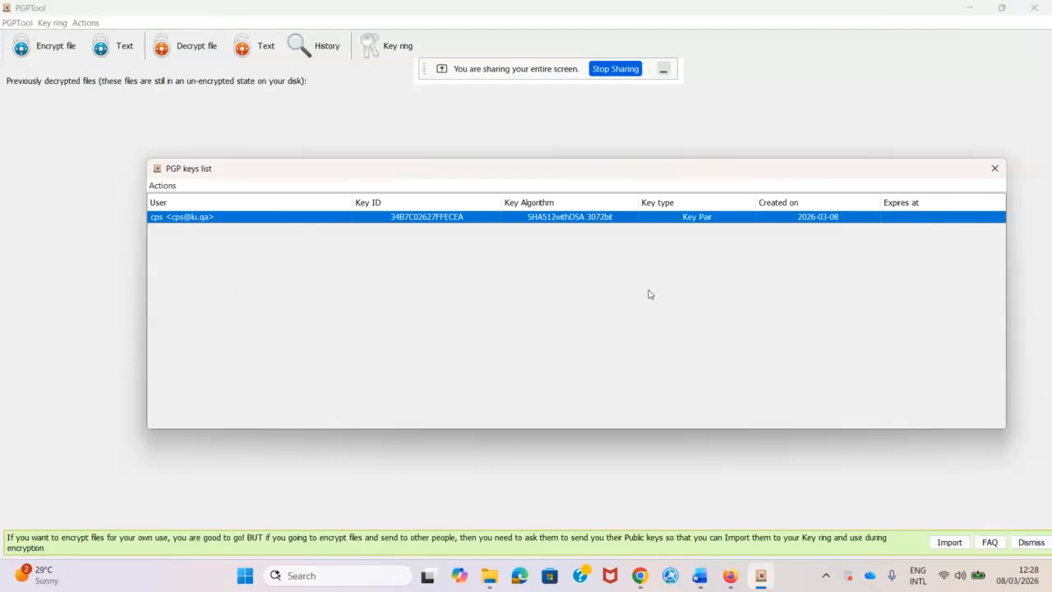
Export the cps private key as Privatecps.asc into Lab 2, accepting the private key warning.
right_click(692, 222)
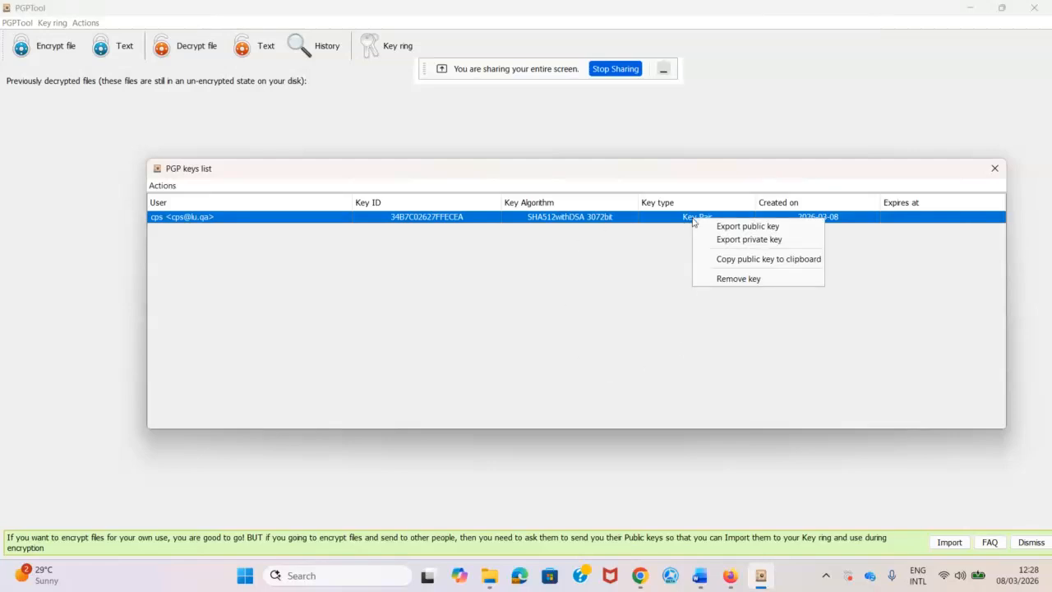
click(738, 239)
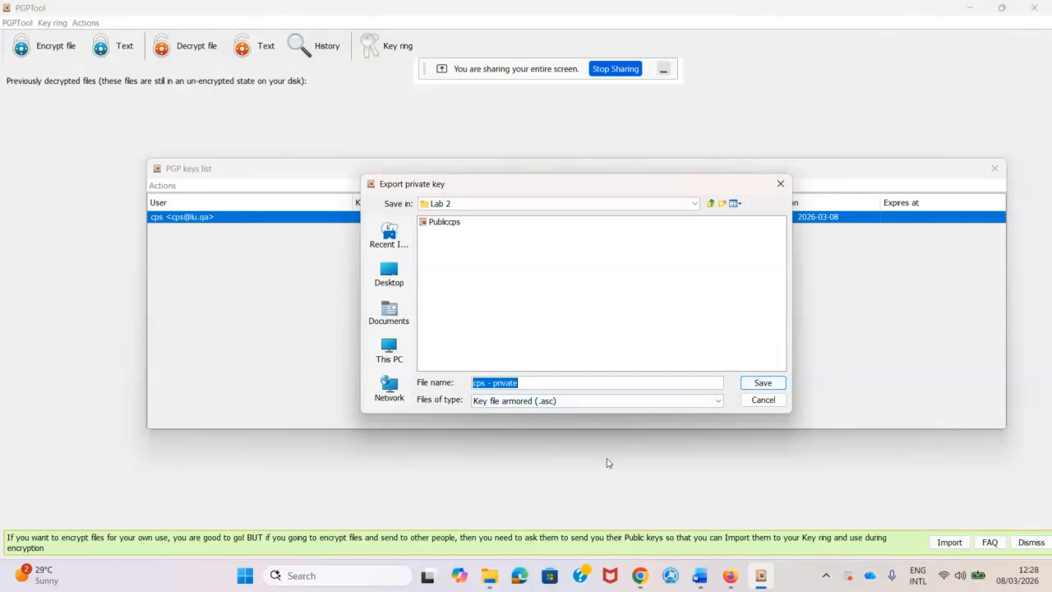
key(Left)
key(BackSpace)
key(BackSpace)
key(BackSpace)
key(BackSpace)
key(BackSpace)
key(BackSpace)
key(BackSpace)
text(P)
text(cps)
click(755, 383)
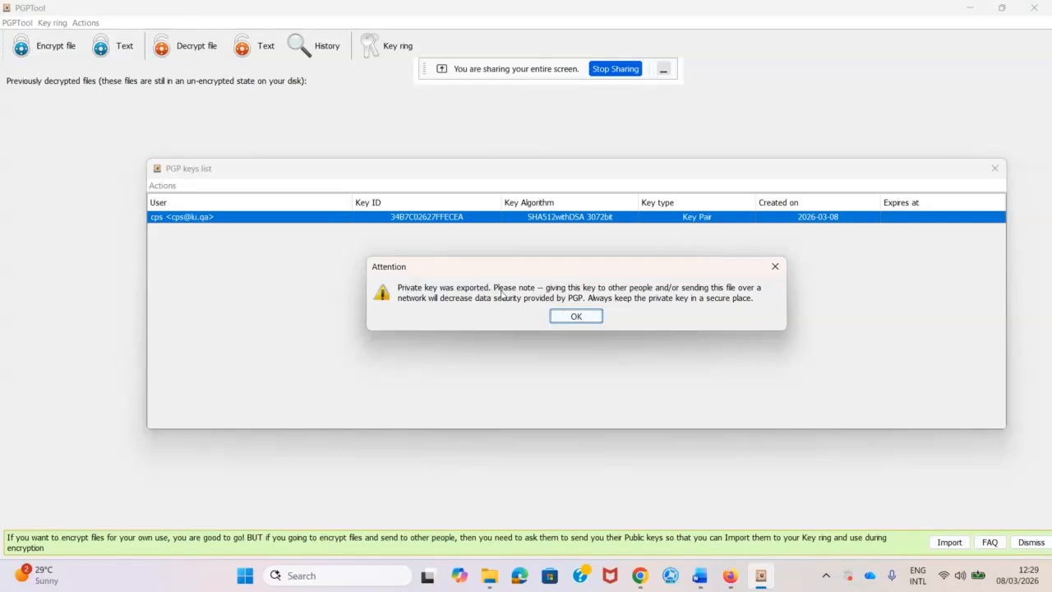
click(576, 315)
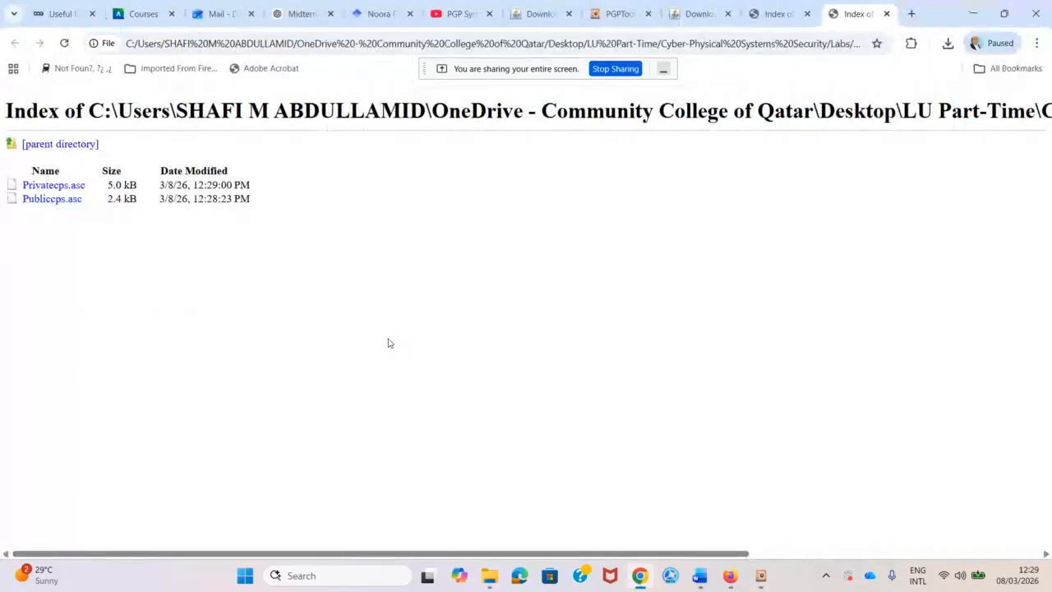
click(973, 13)
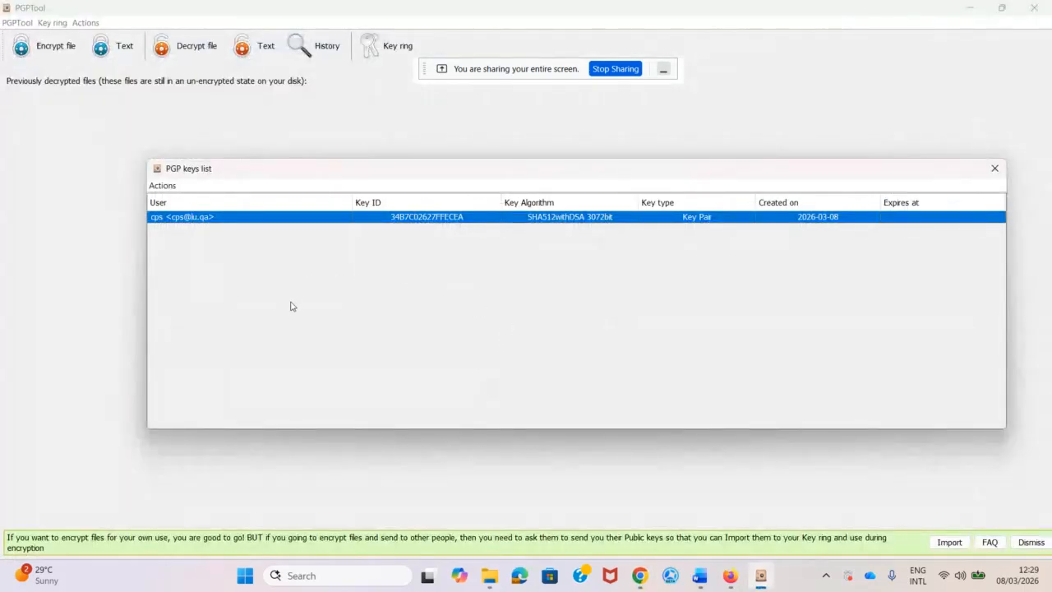
click(163, 186)
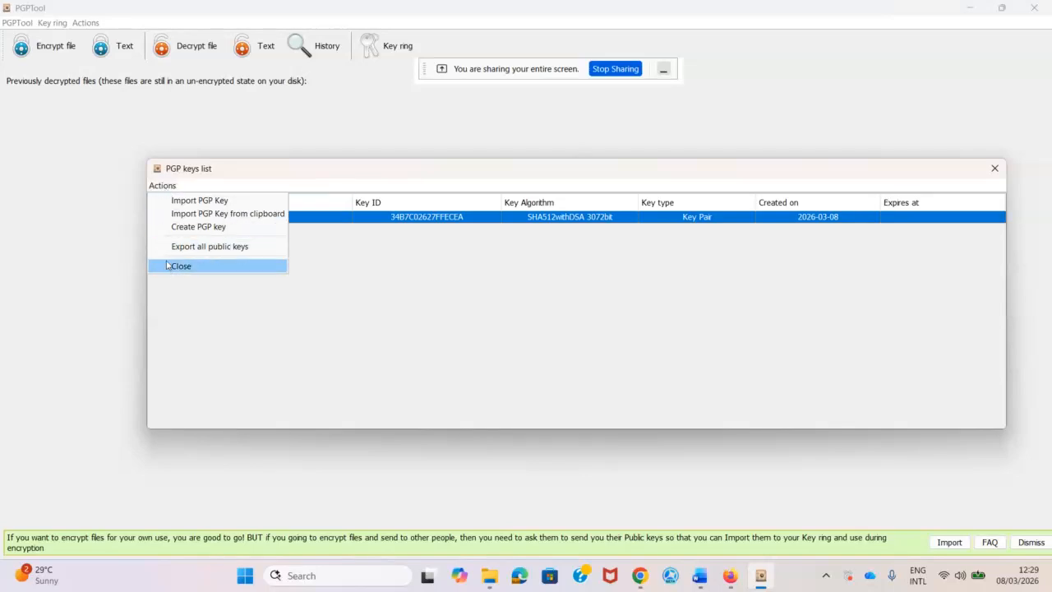
click(225, 215)
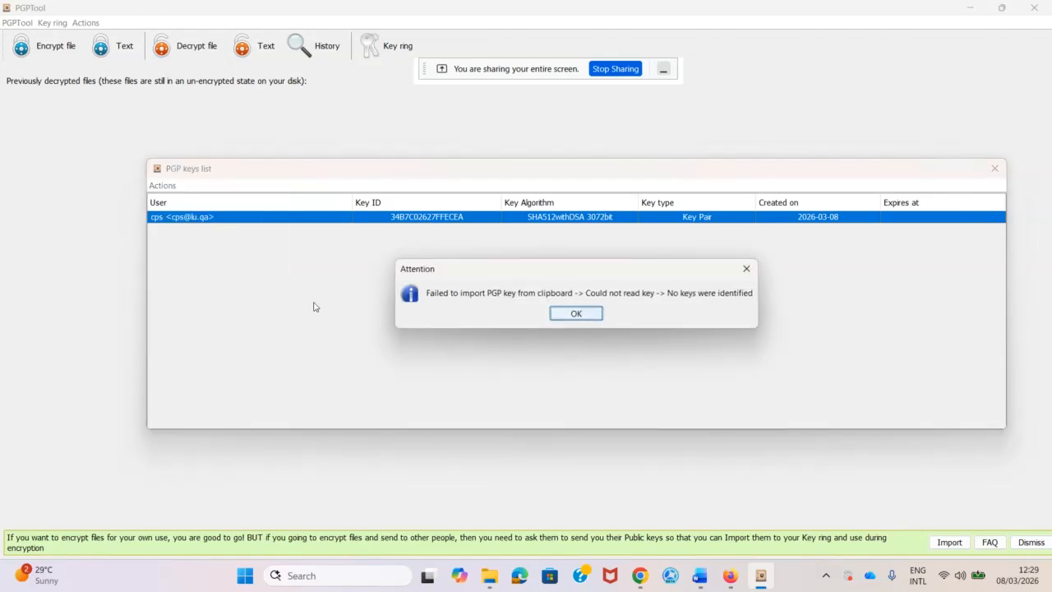
click(751, 269)
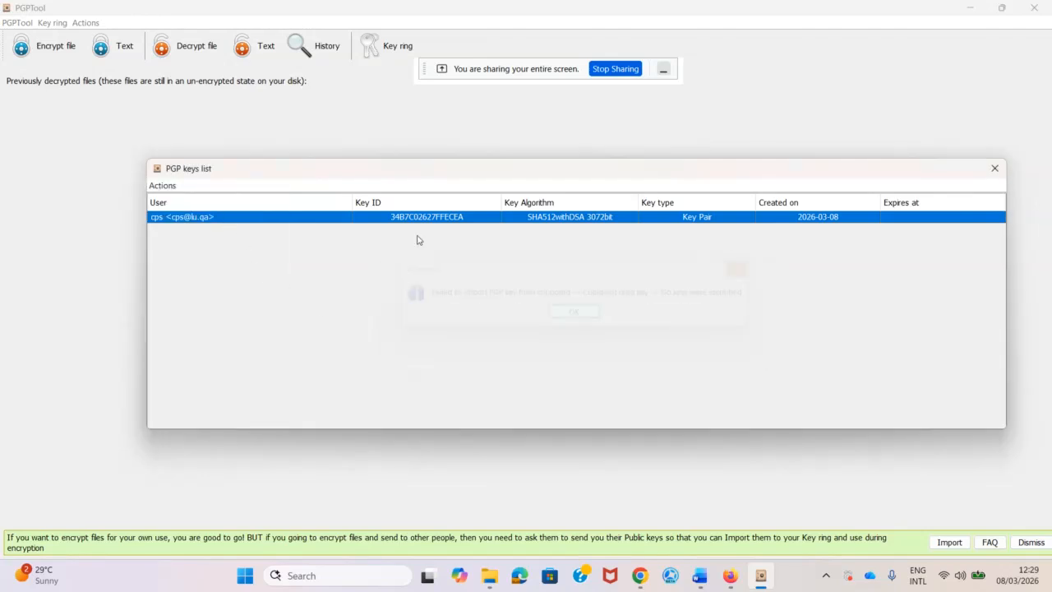
click(163, 185)
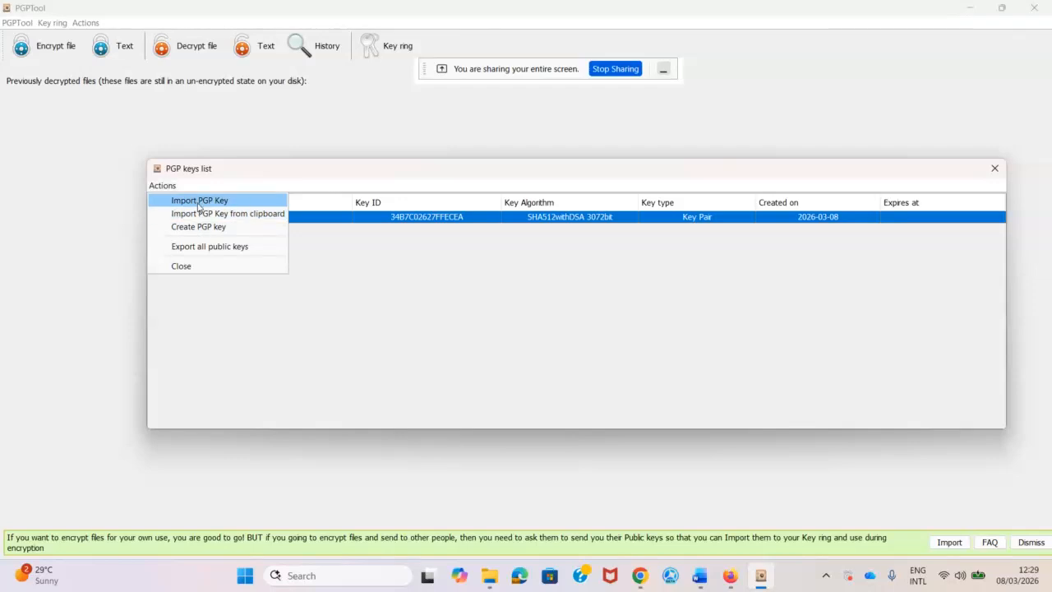
click(200, 201)
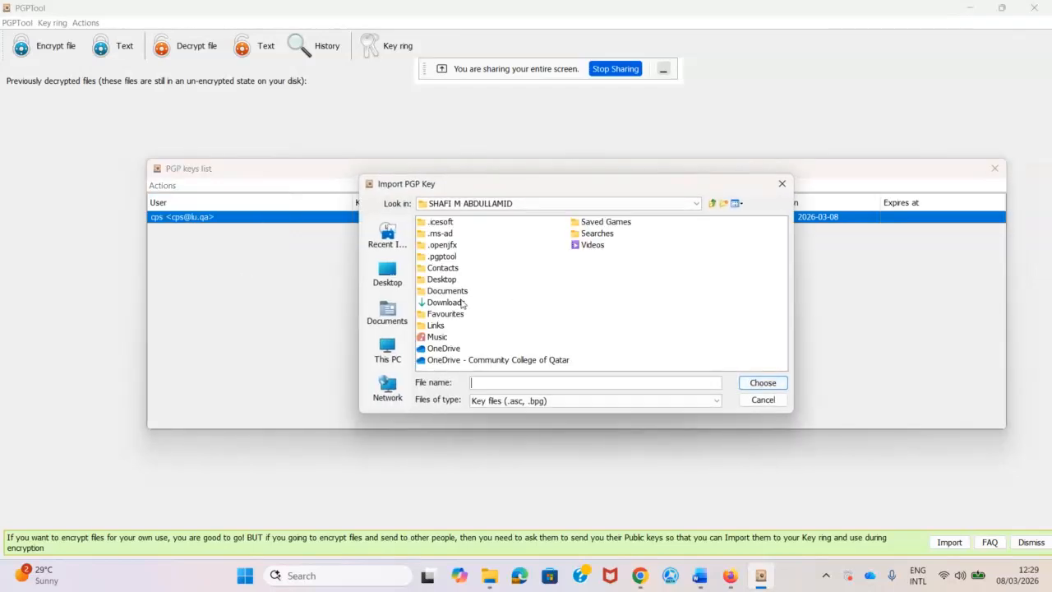
click(388, 276)
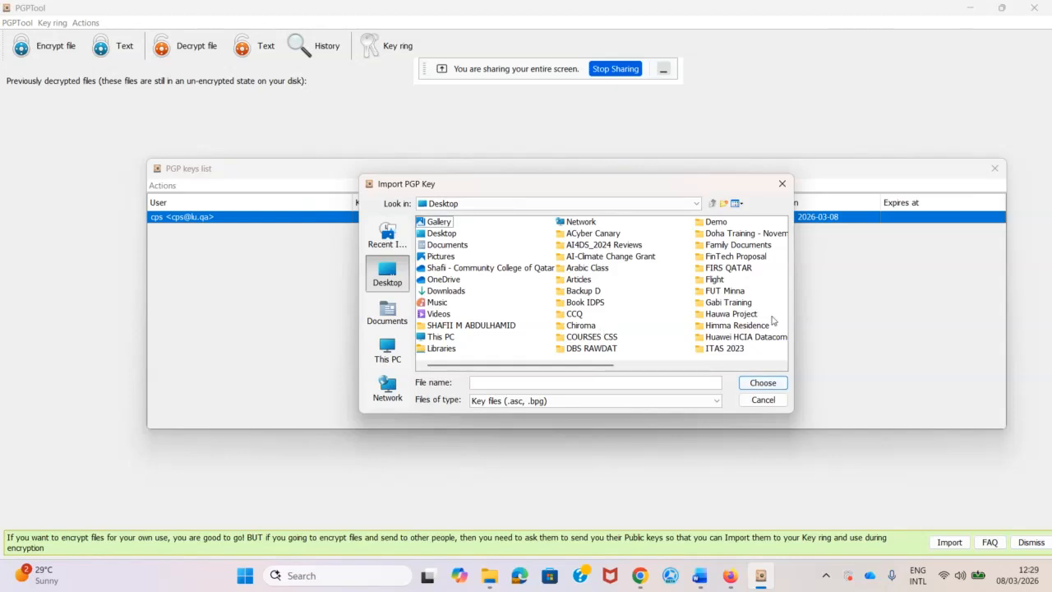
click(722, 318)
key(l)
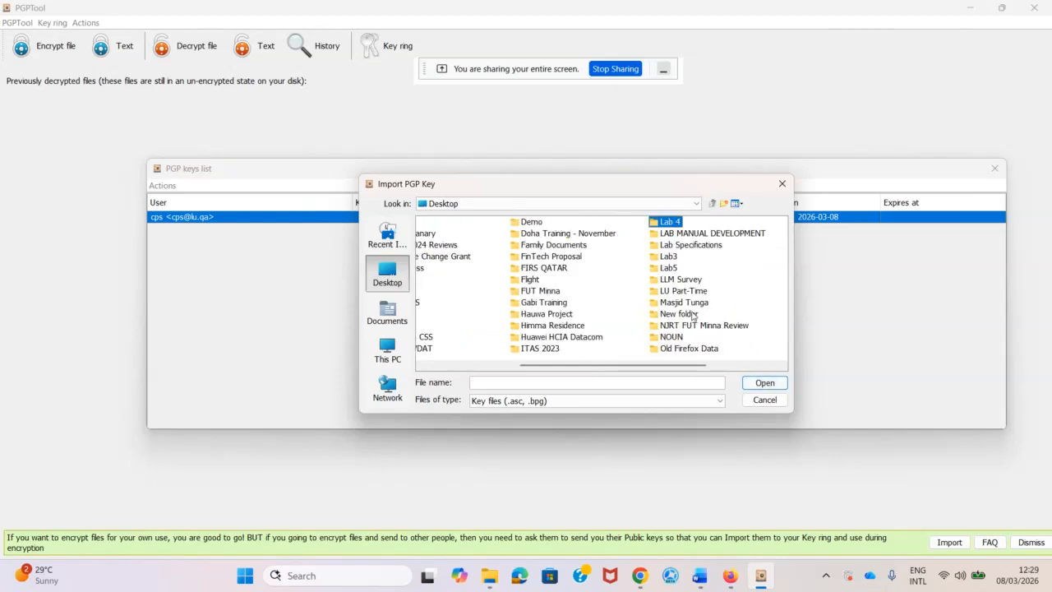
key(l)
double_click(674, 292)
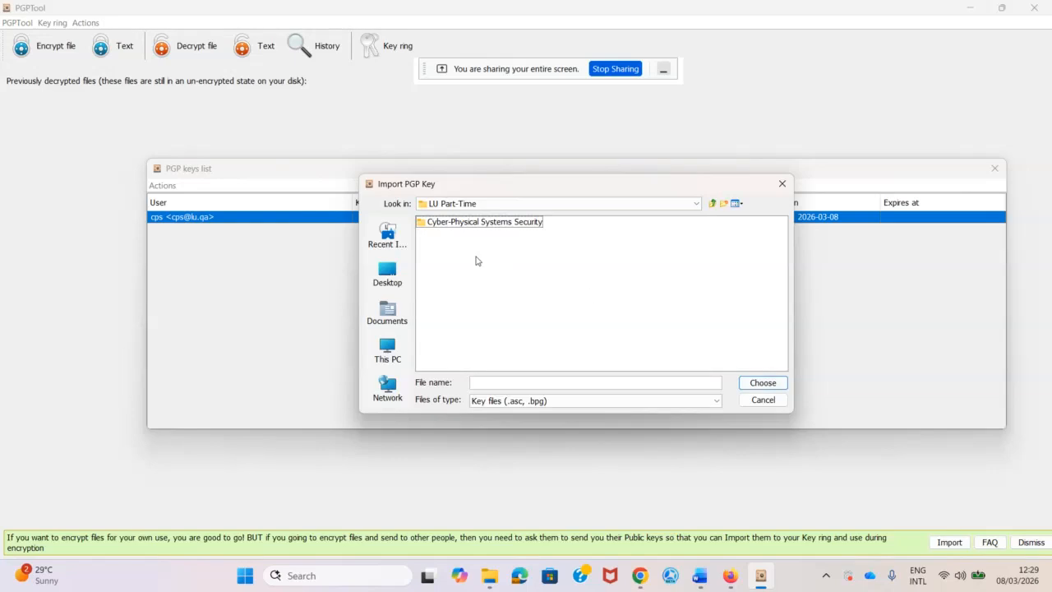
double_click(467, 224)
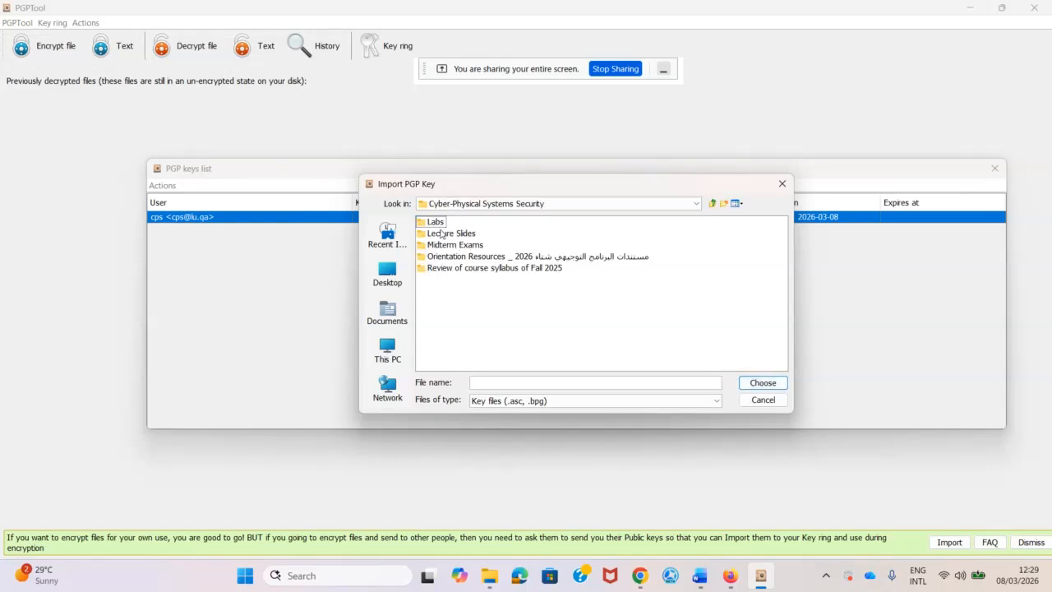
double_click(440, 223)
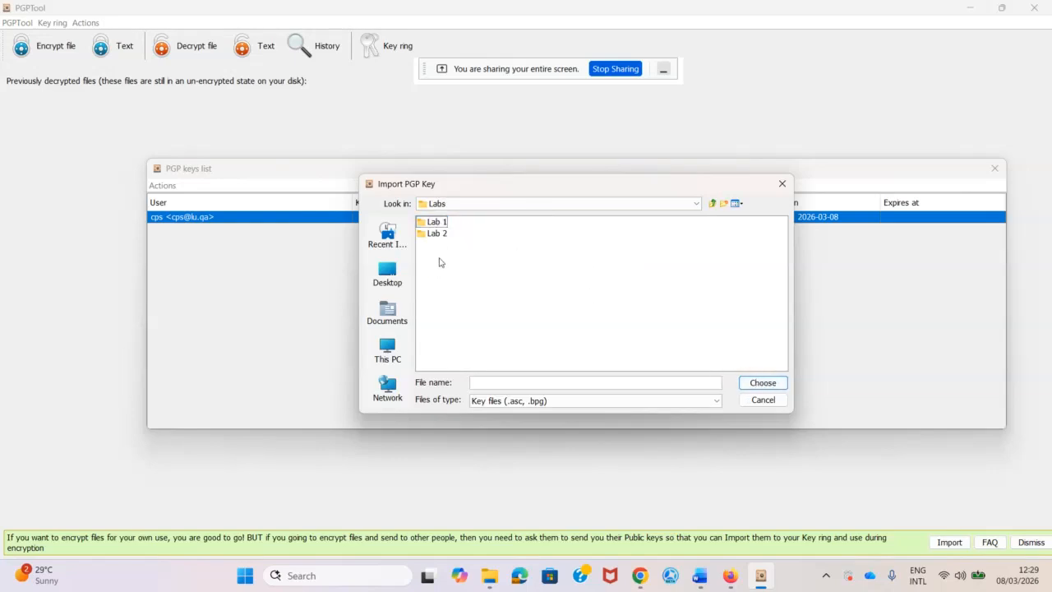
double_click(434, 233)
click(590, 402)
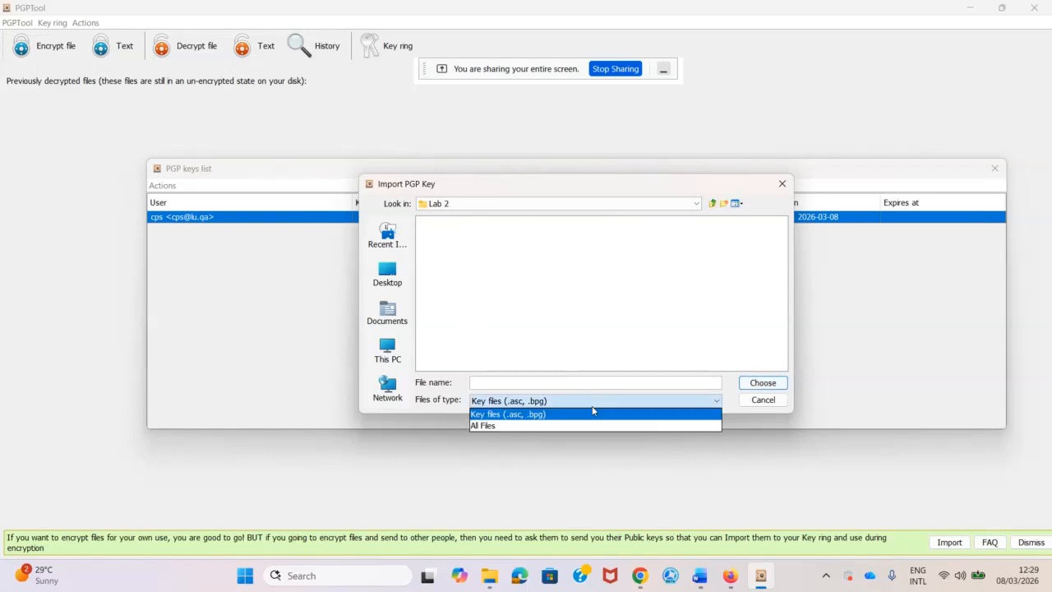
click(545, 428)
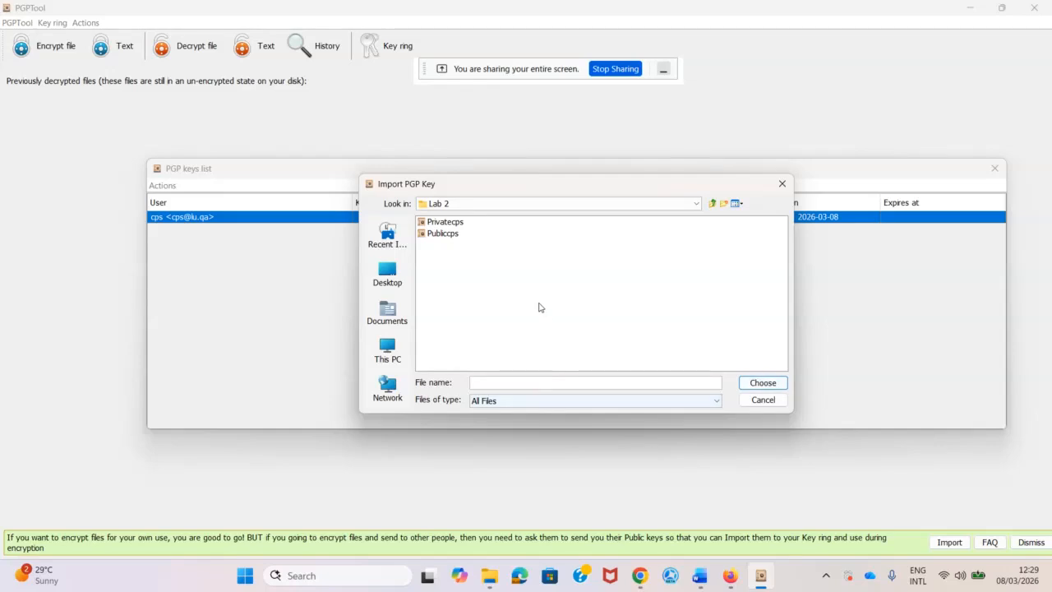
click(444, 233)
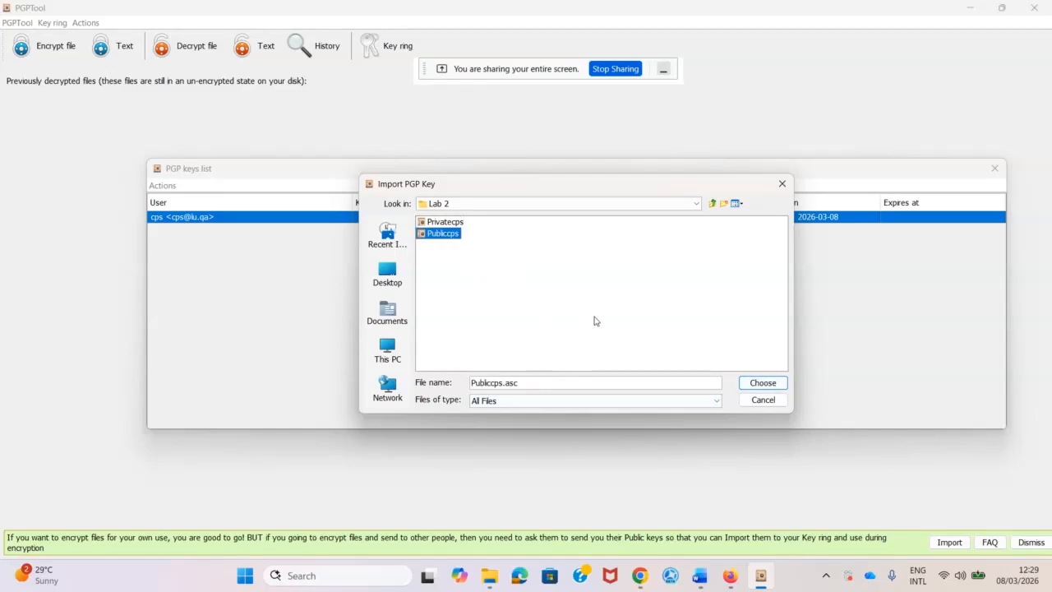
click(762, 382)
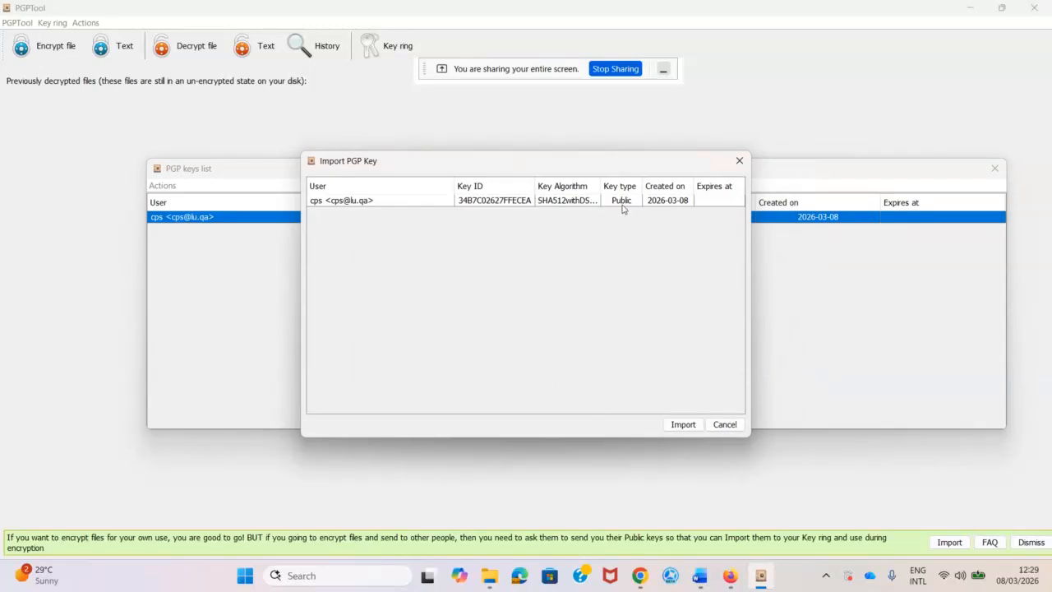
click(681, 426)
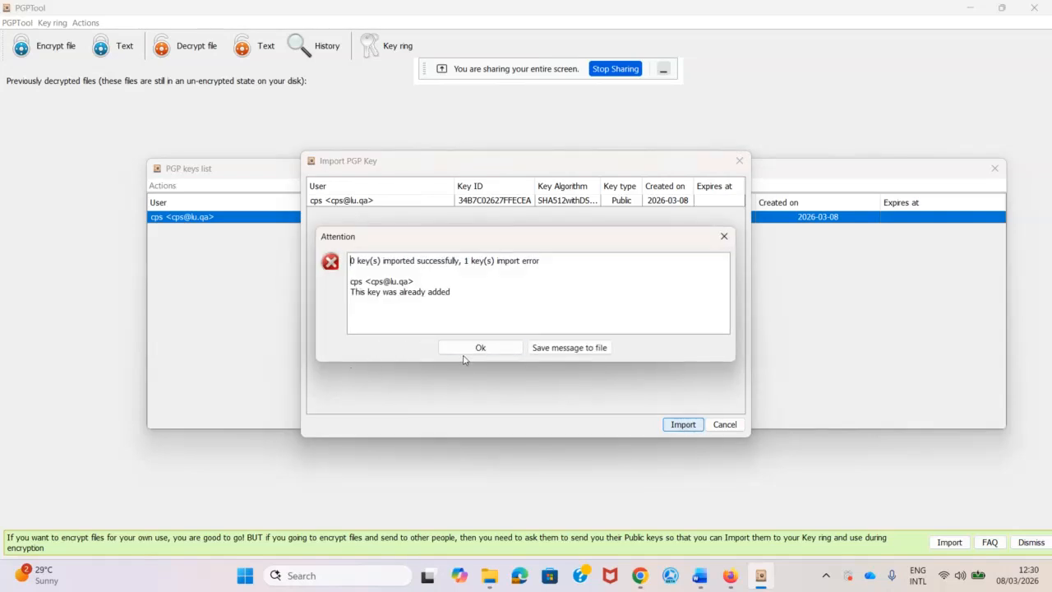
click(496, 351)
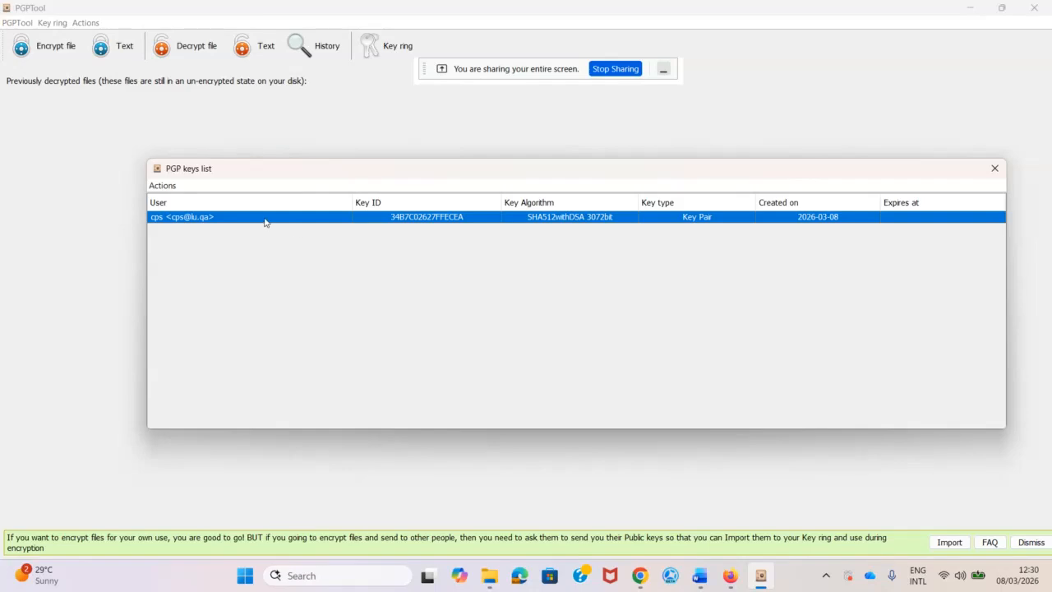
Remove the existing key pair from the key ring.
right_click(229, 217)
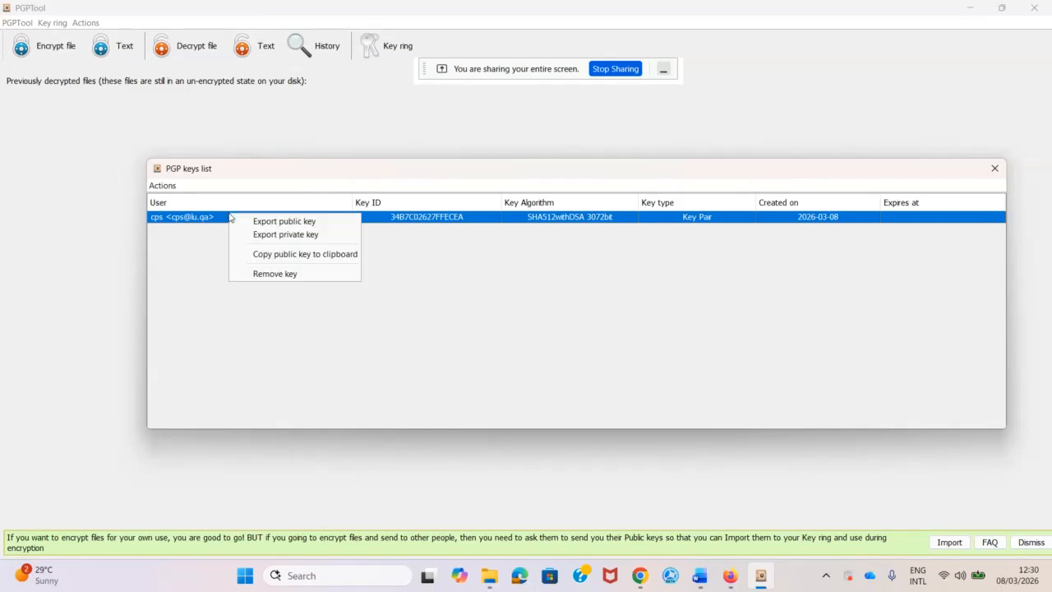
click(263, 275)
click(546, 315)
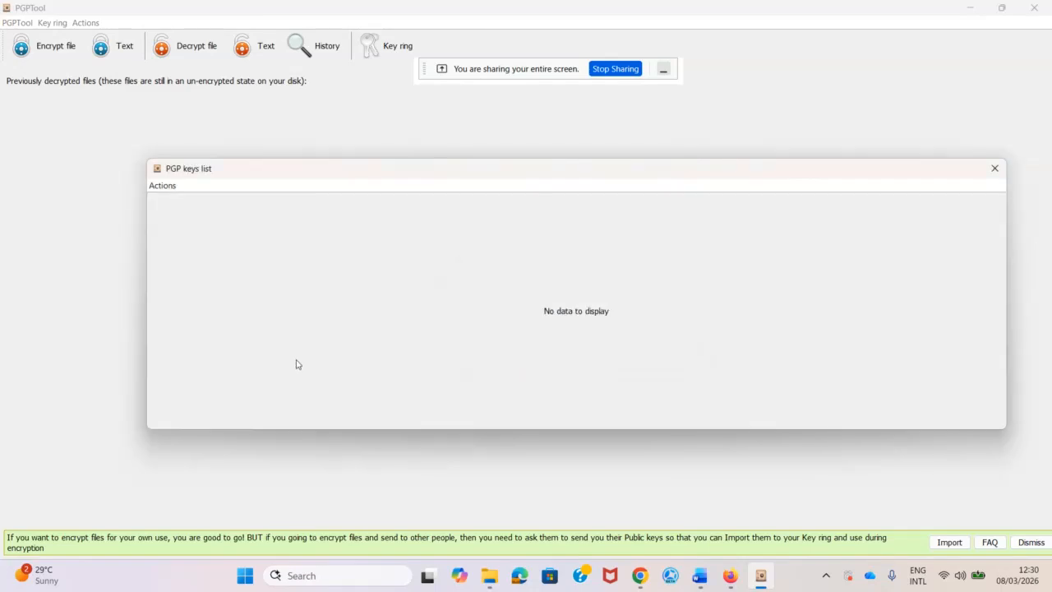
Import the public key from Publiccps.asc, leaving a Public entry.
click(163, 188)
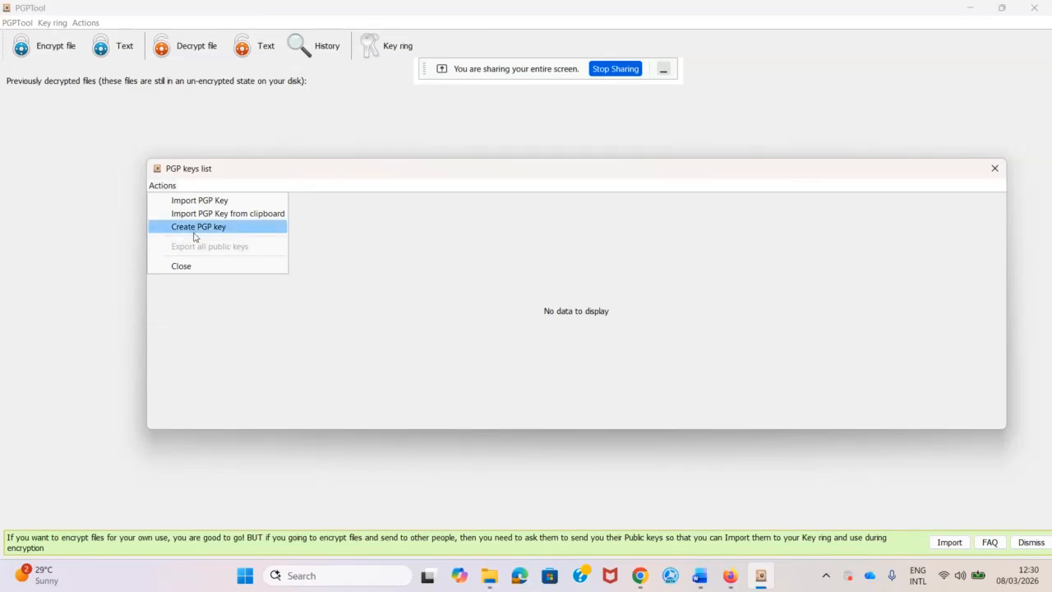
click(200, 204)
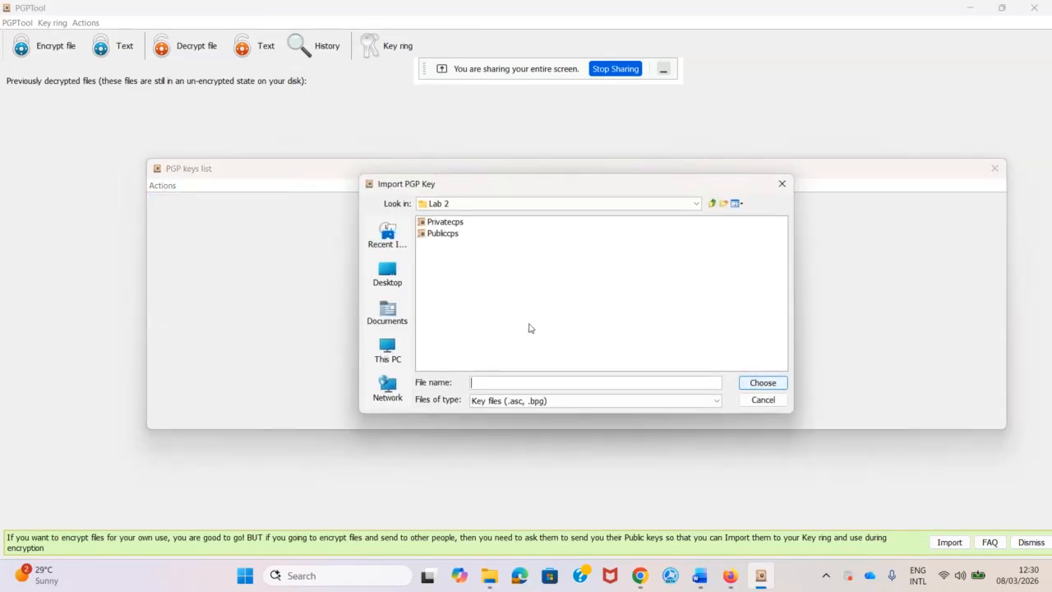
click(444, 235)
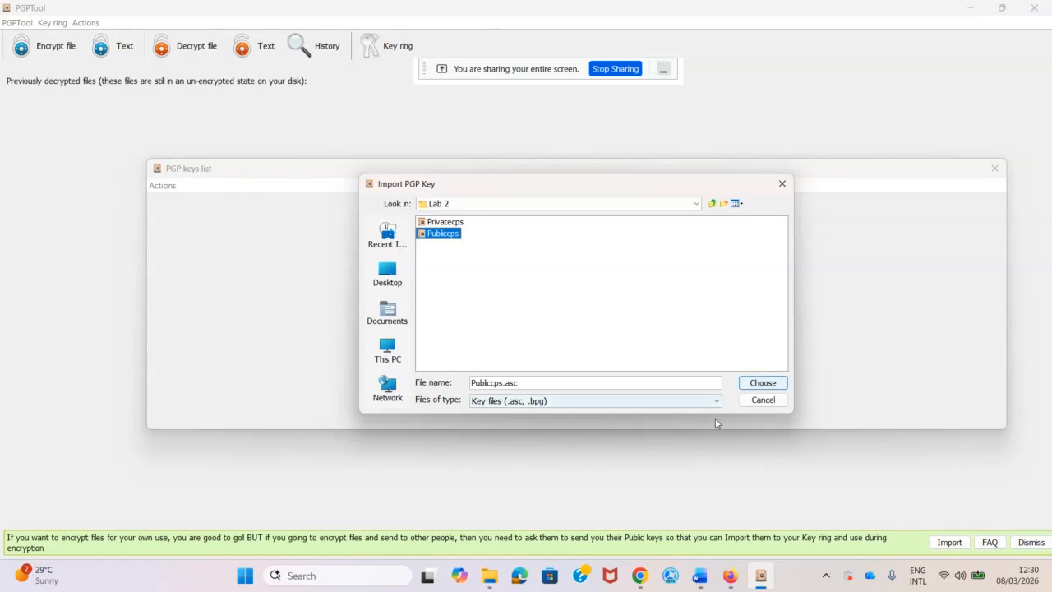
click(763, 384)
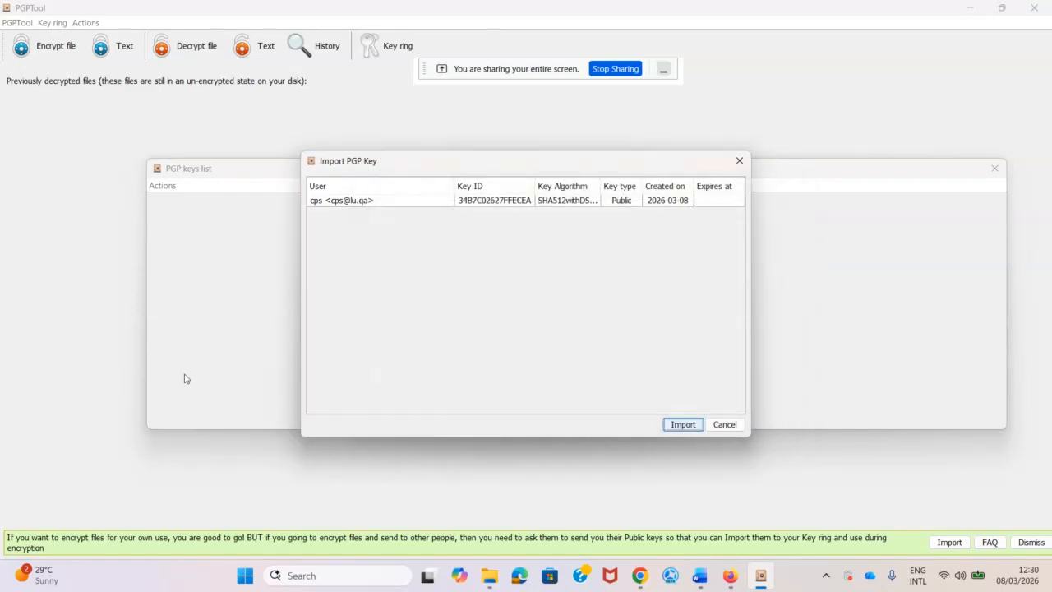
click(679, 425)
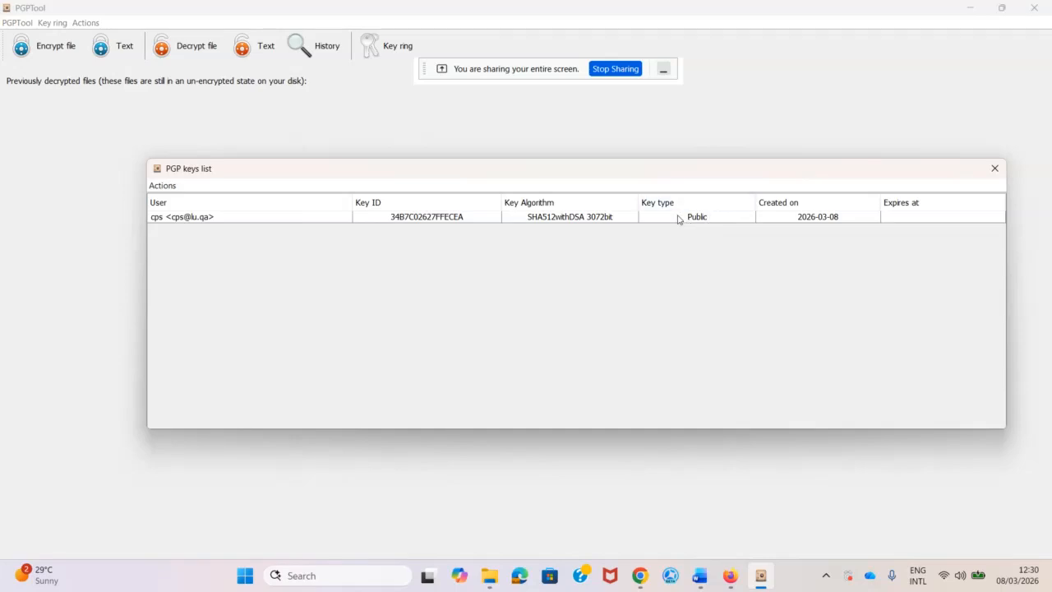
Import Privatecps.asc from Lab 2 so the entry becomes a full Key Pair again.
click(161, 186)
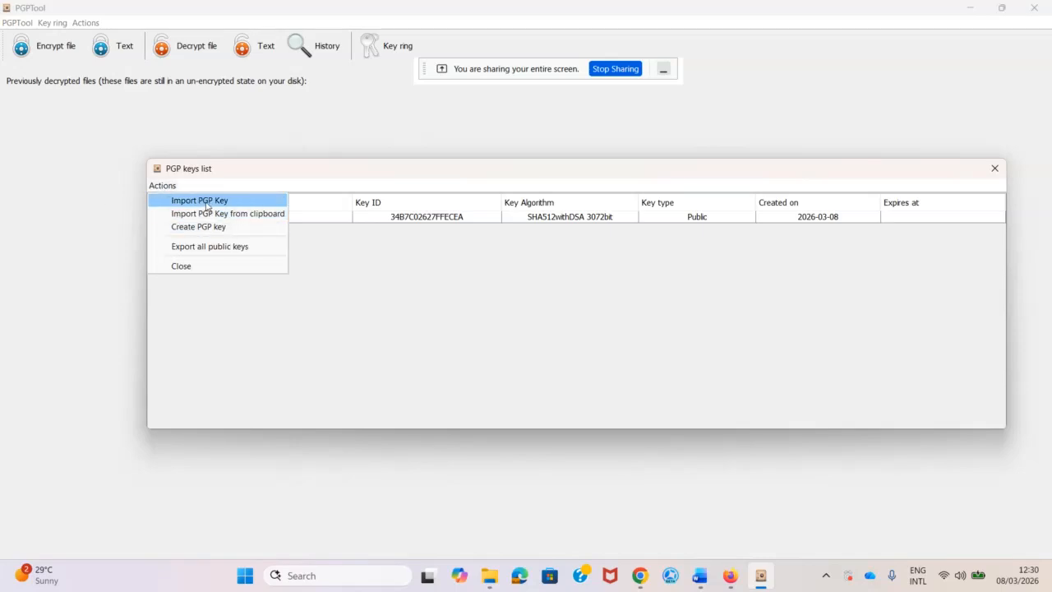
key(Return)
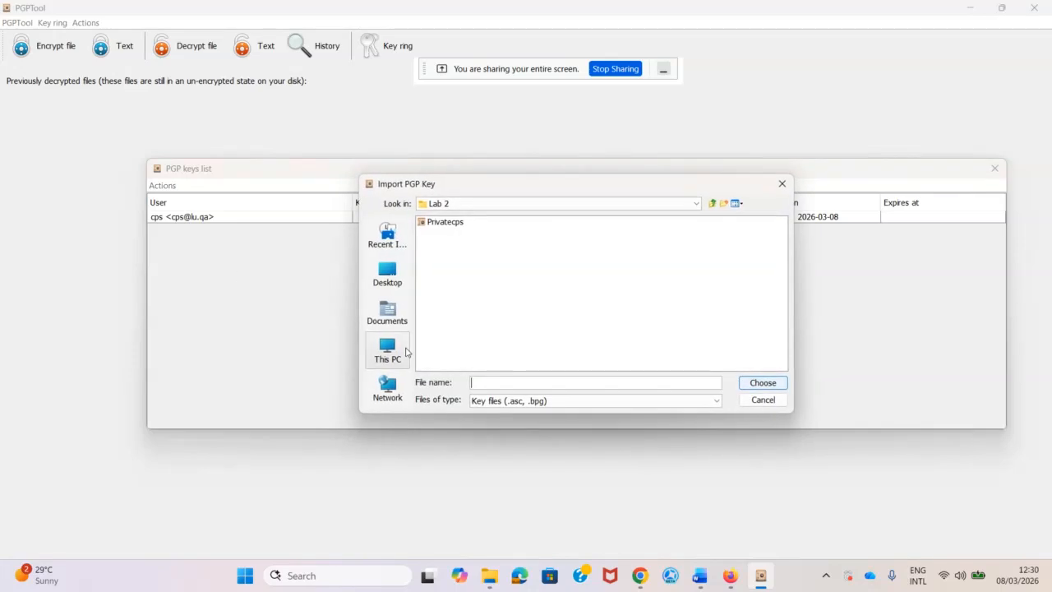
click(448, 224)
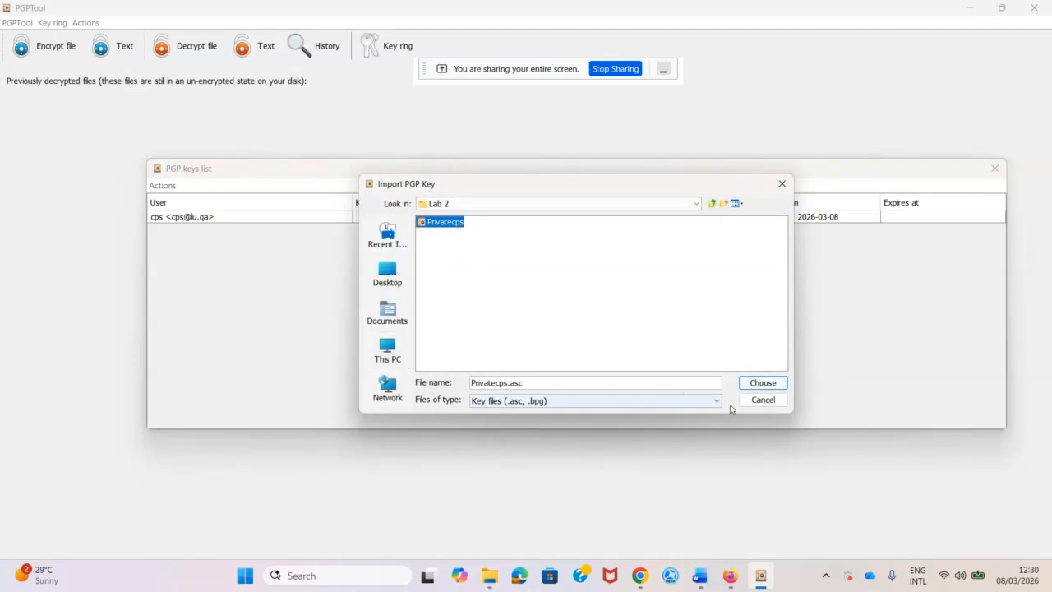
click(771, 383)
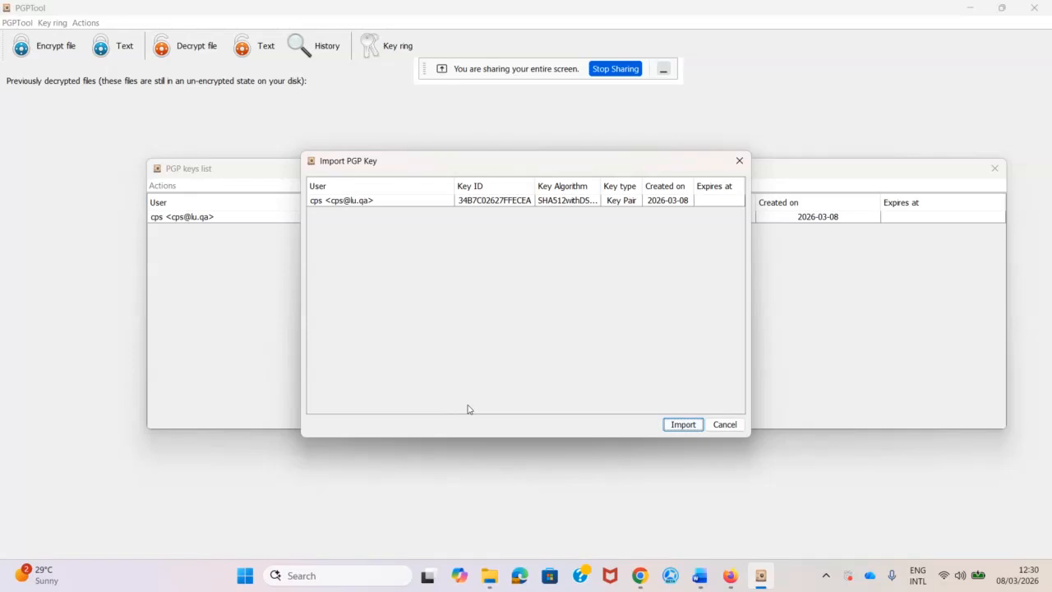
click(681, 424)
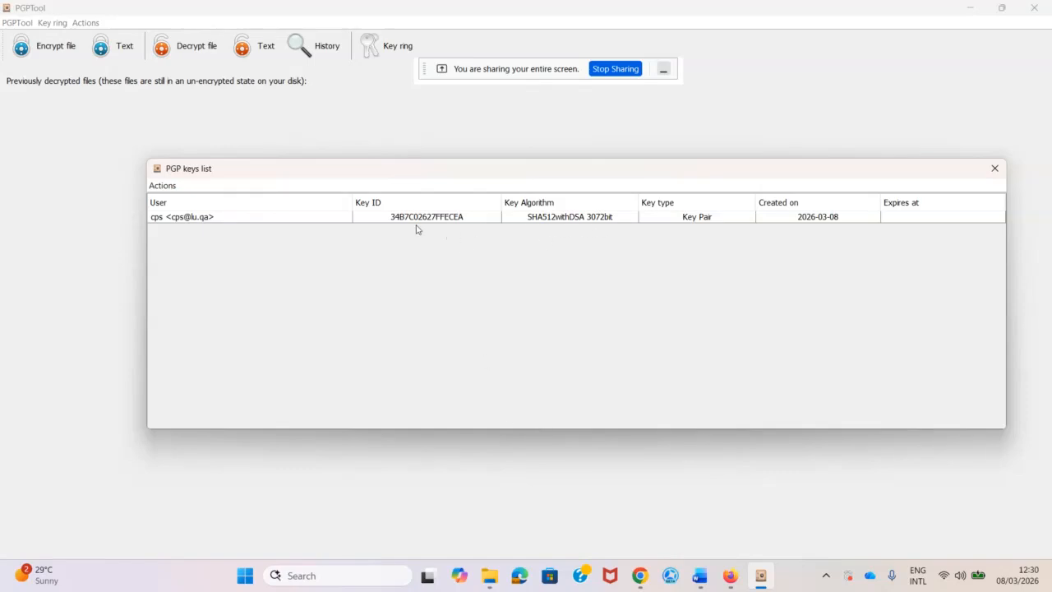
click(292, 216)
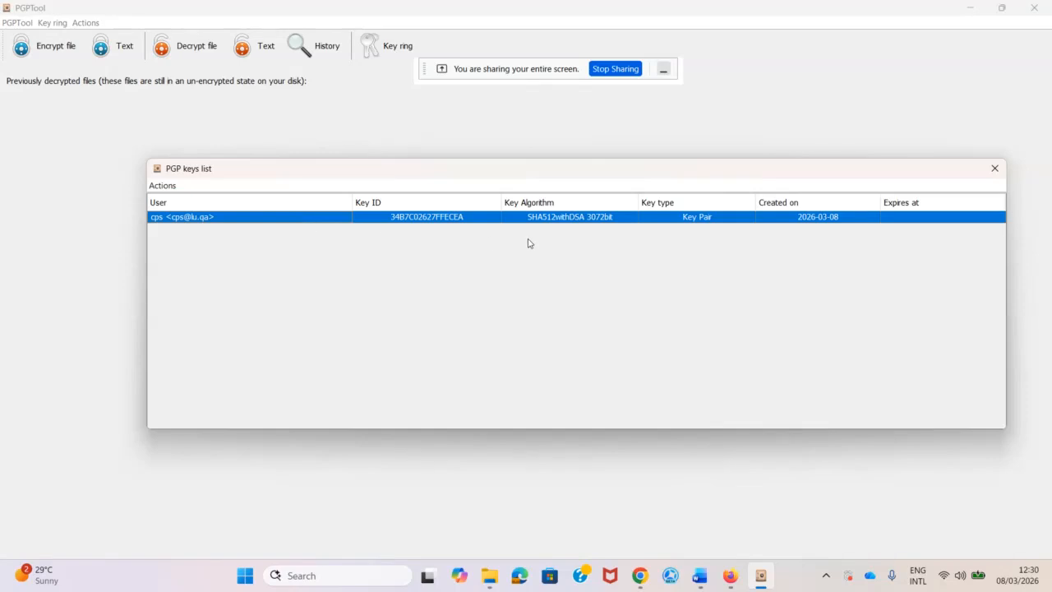
Remove the cps key pair from the key ring.
right_click(687, 220)
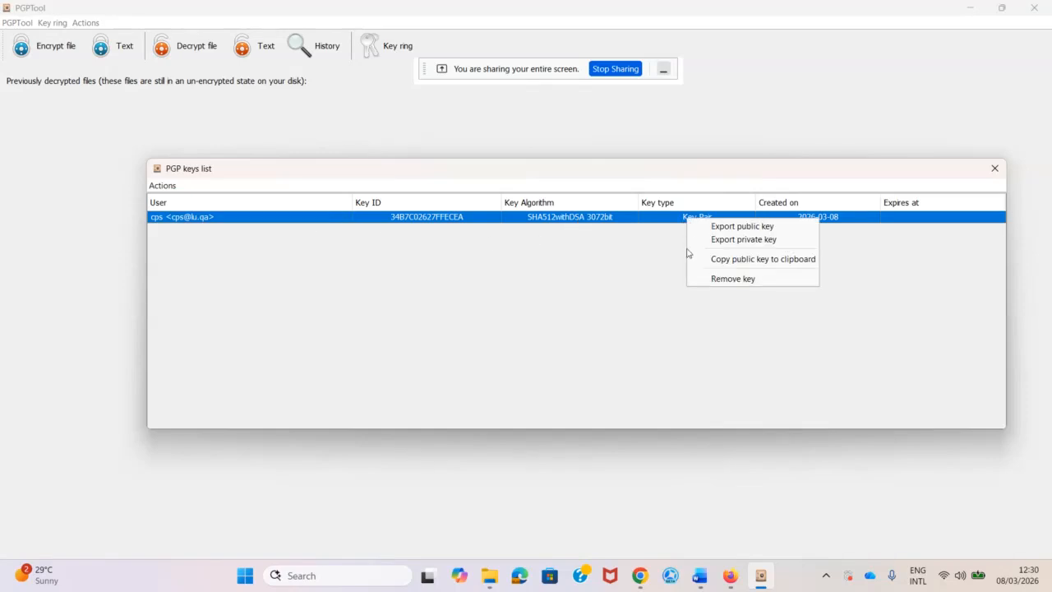
click(722, 282)
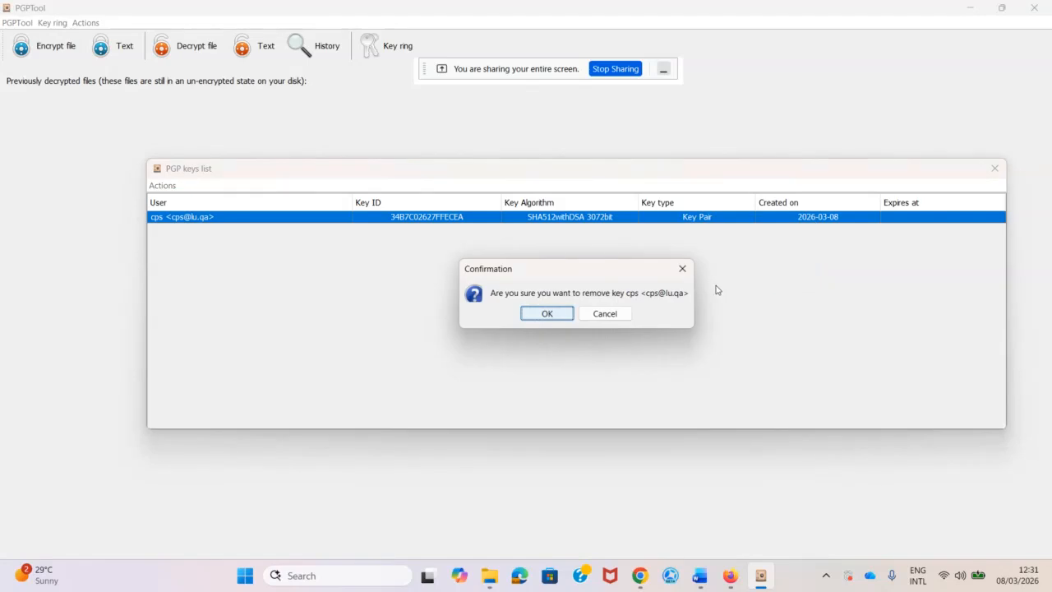
click(558, 315)
Re-import only the Publiccps public key and close the keys list window.
click(163, 186)
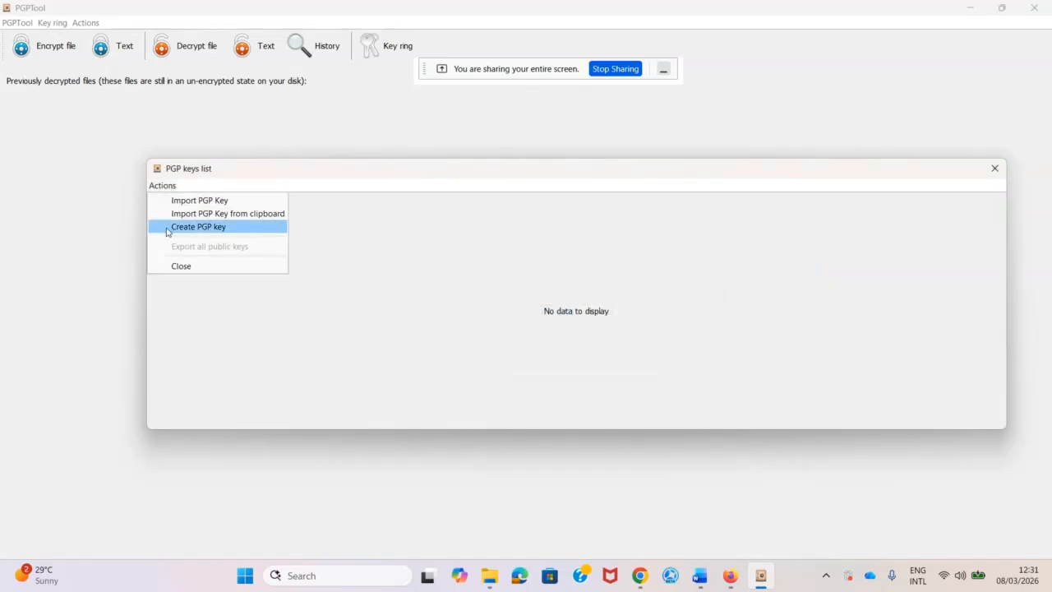
click(190, 202)
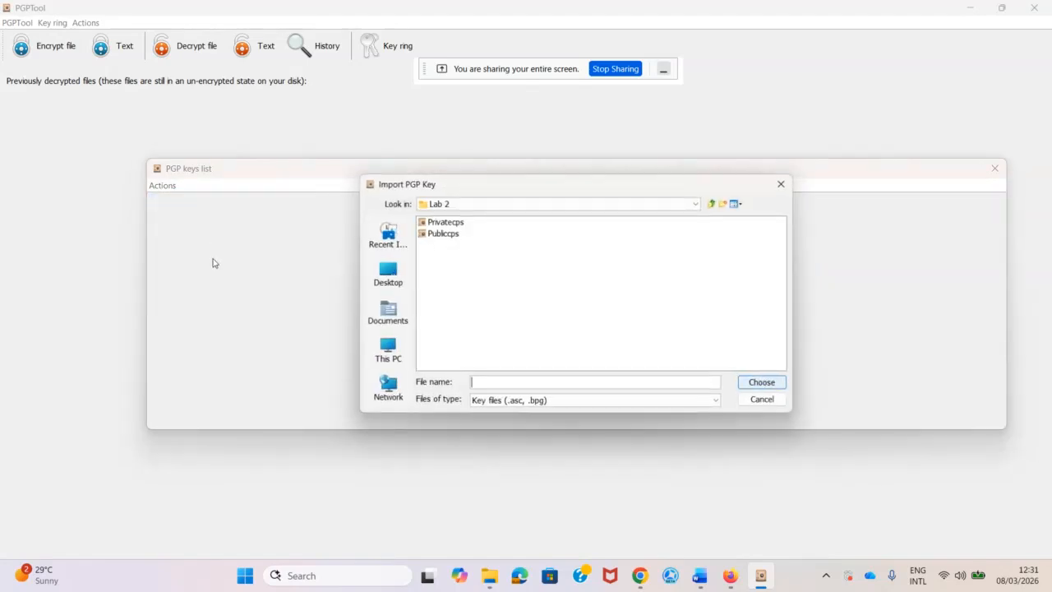
click(448, 234)
click(758, 382)
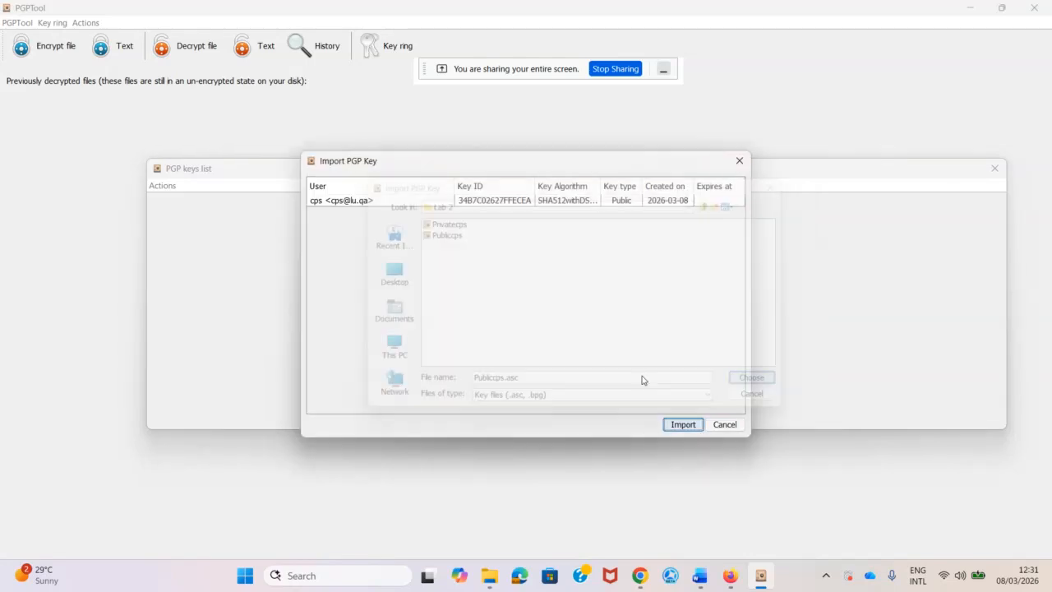
click(681, 425)
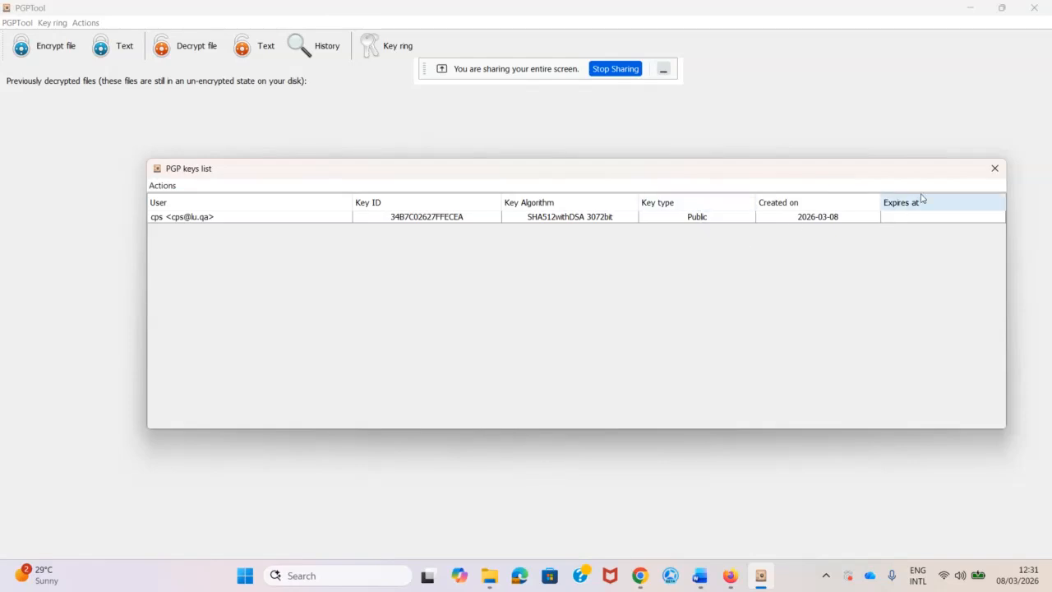
click(993, 167)
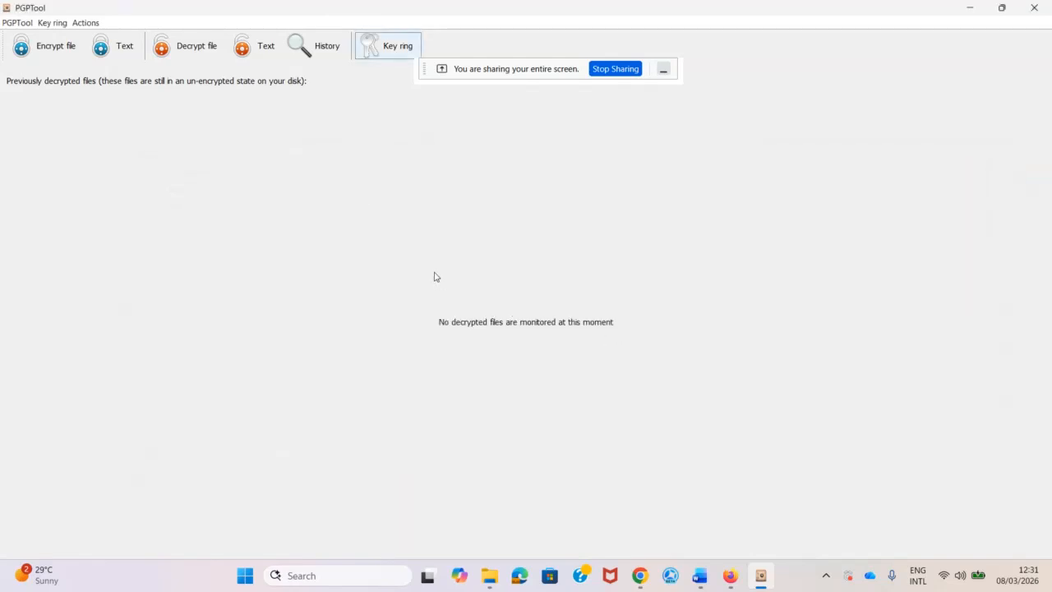
Bring the Lab 2 Word document forward, switch to the Select tool, and highlight 'Key ring' in step 1.
mouse_move(697, 582)
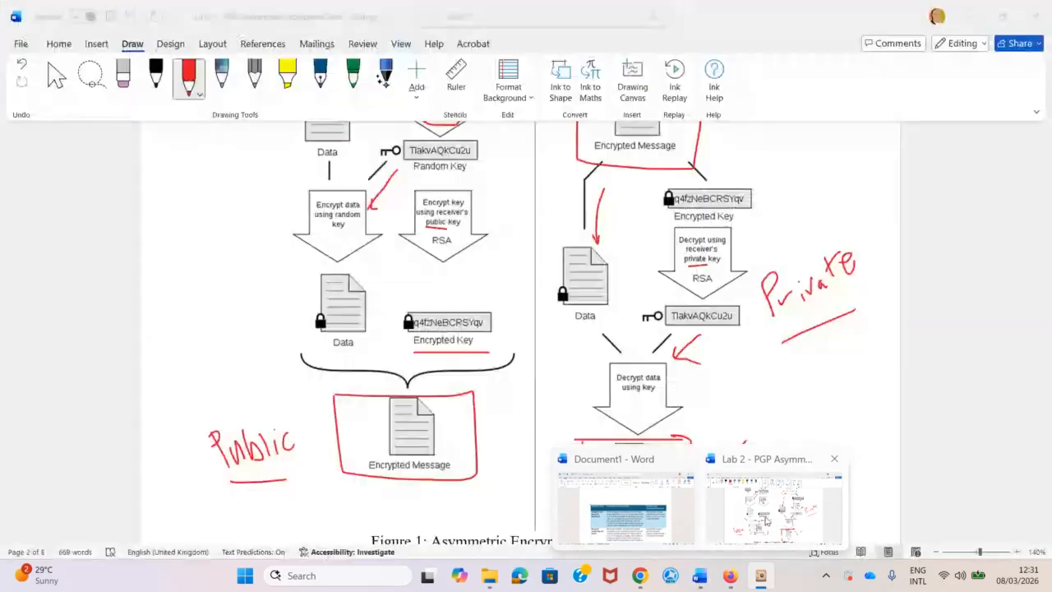
click(773, 514)
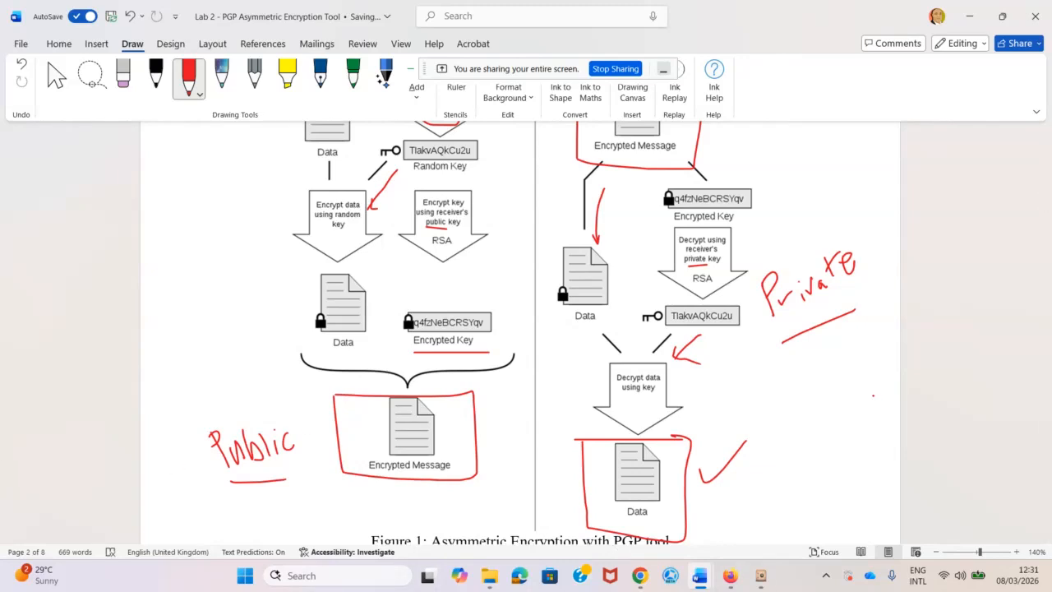
click(56, 78)
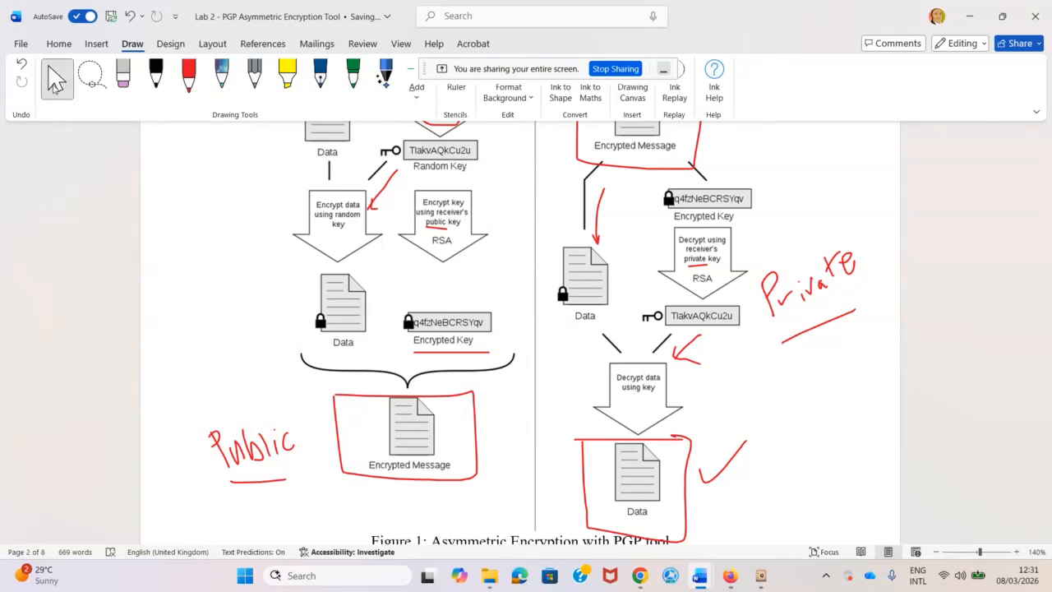
scroll(682, 325, down, 8)
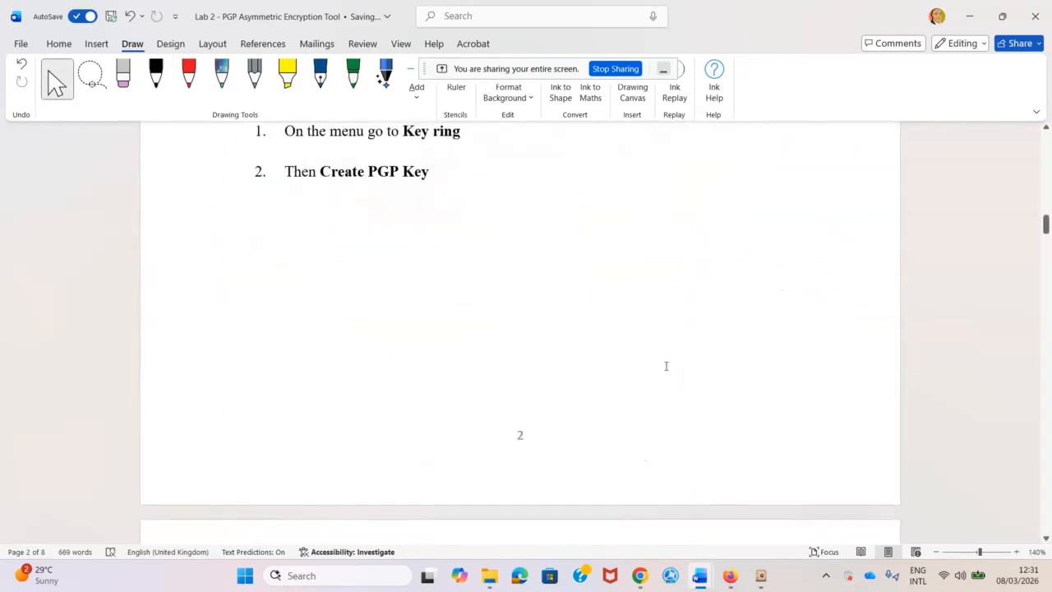
scroll(626, 310, up, 2)
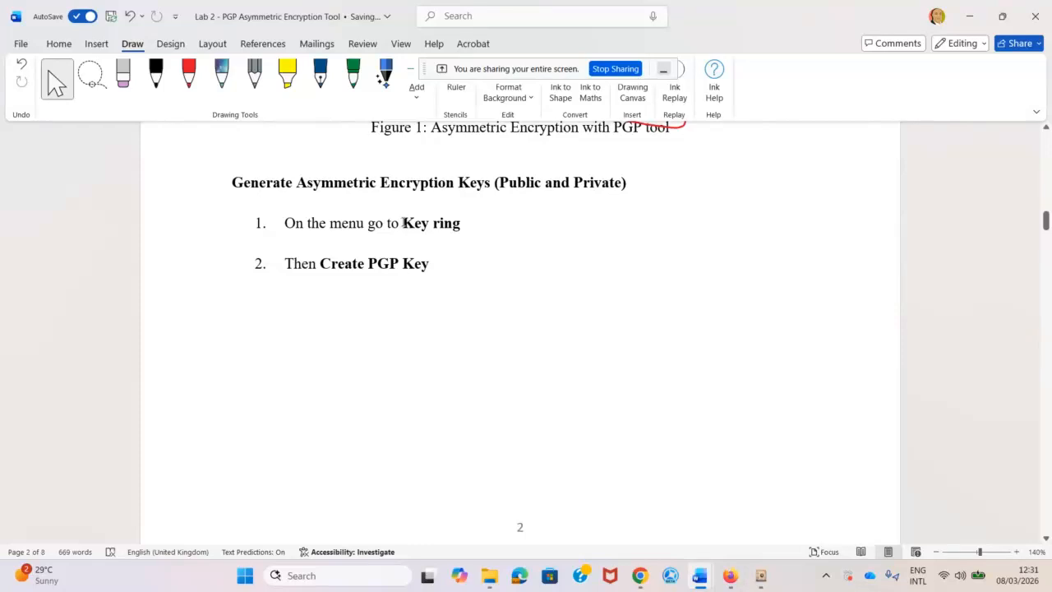
drag(402, 223, 446, 227)
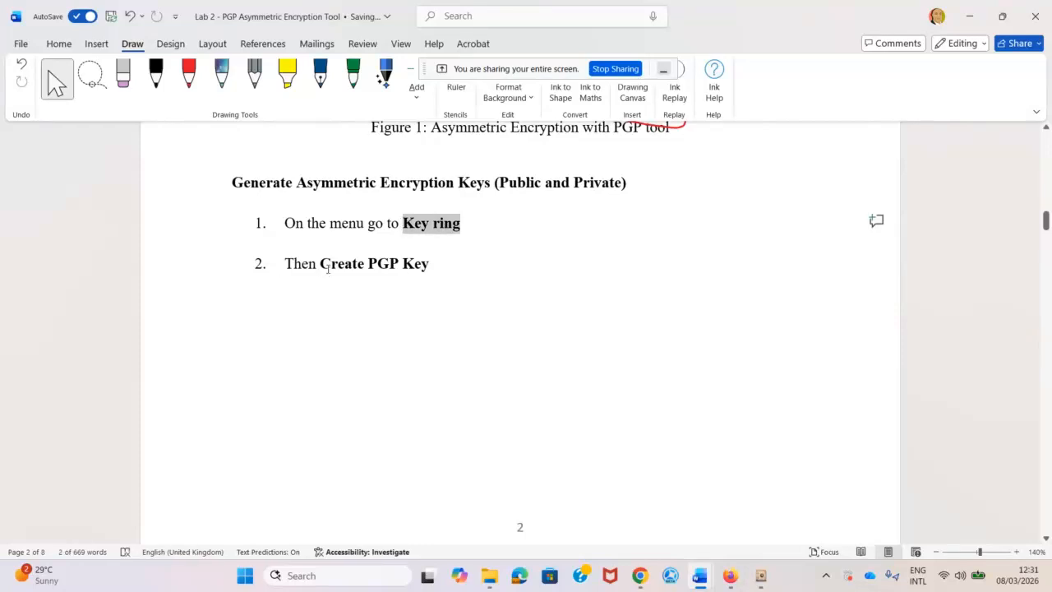
drag(327, 269, 429, 265)
Scroll through the lab instructions down to Question 1 and its Table 1.
scroll(508, 475, down, 10)
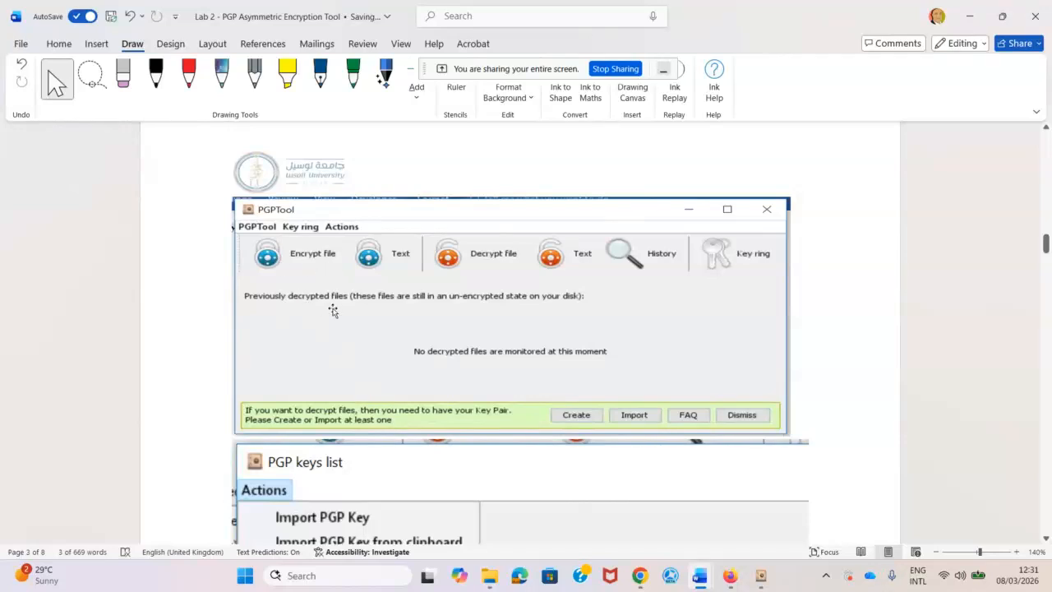
scroll(627, 341, down, 3)
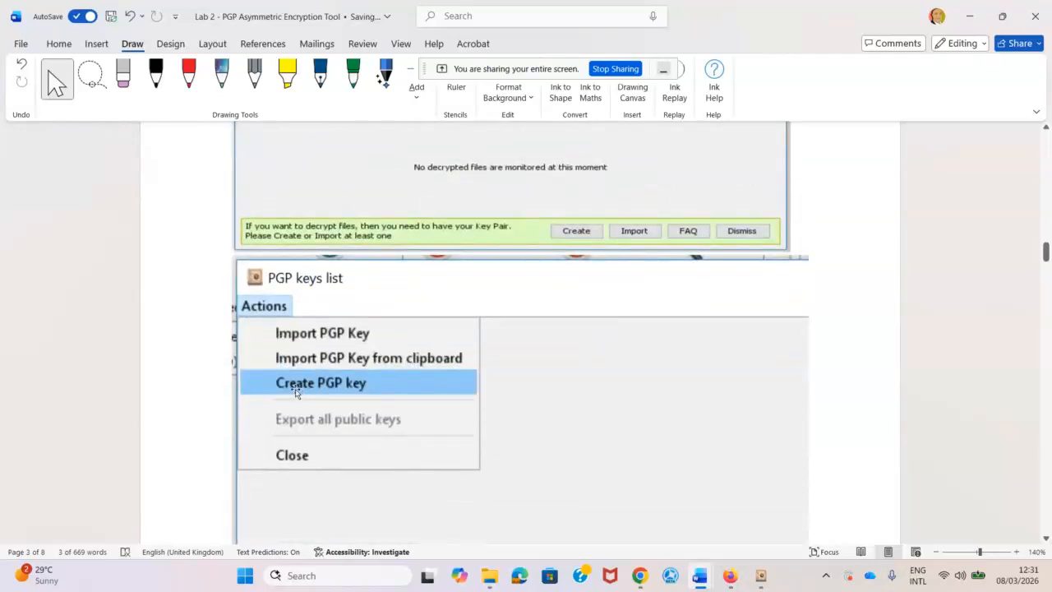
scroll(391, 401, down, 5)
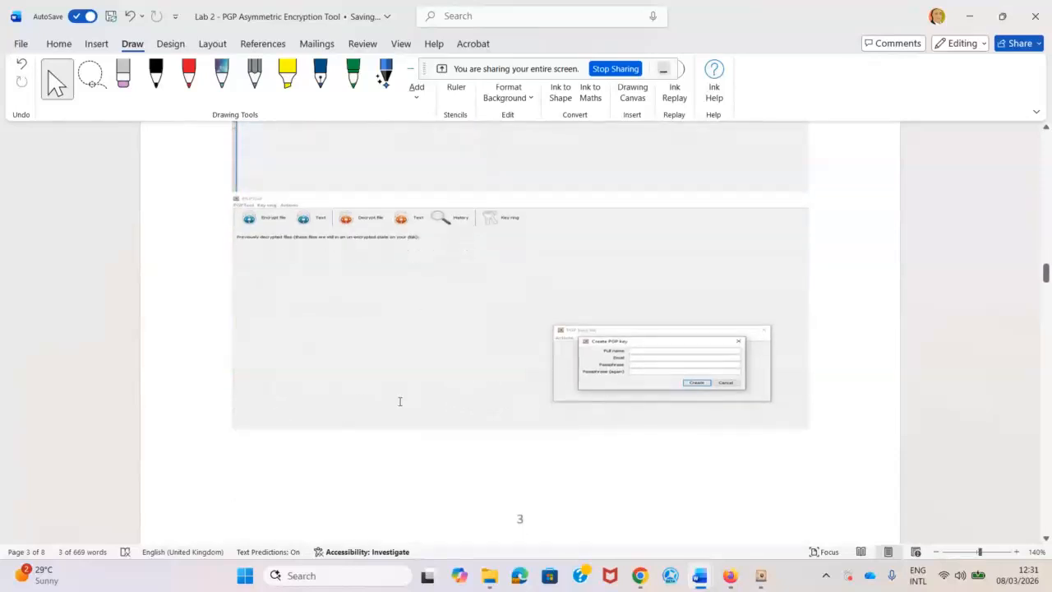
scroll(415, 400, down, 3)
scroll(493, 393, up, 2)
scroll(658, 353, down, 2)
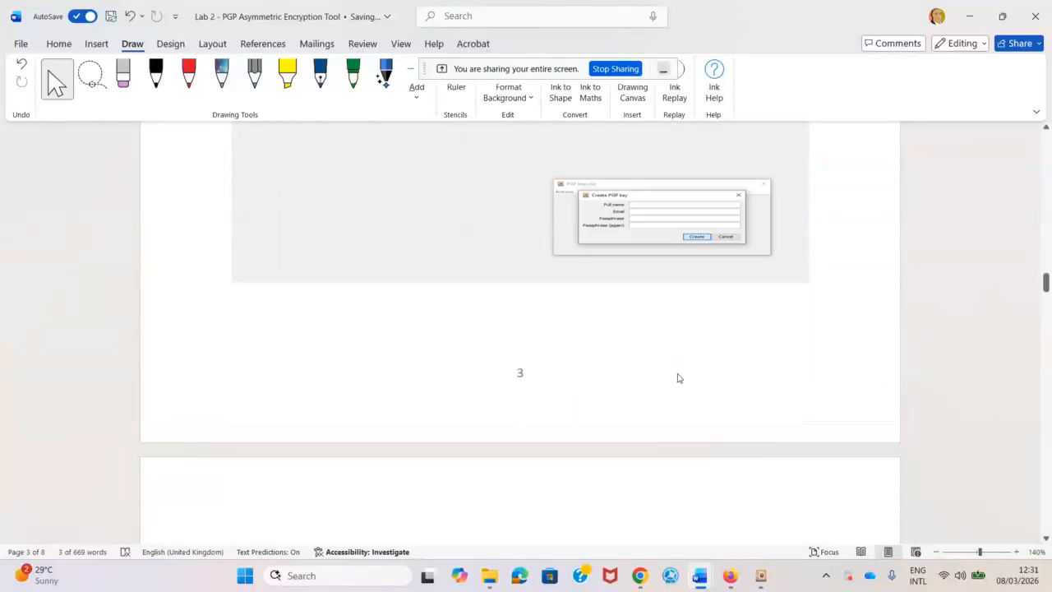
scroll(678, 378, down, 5)
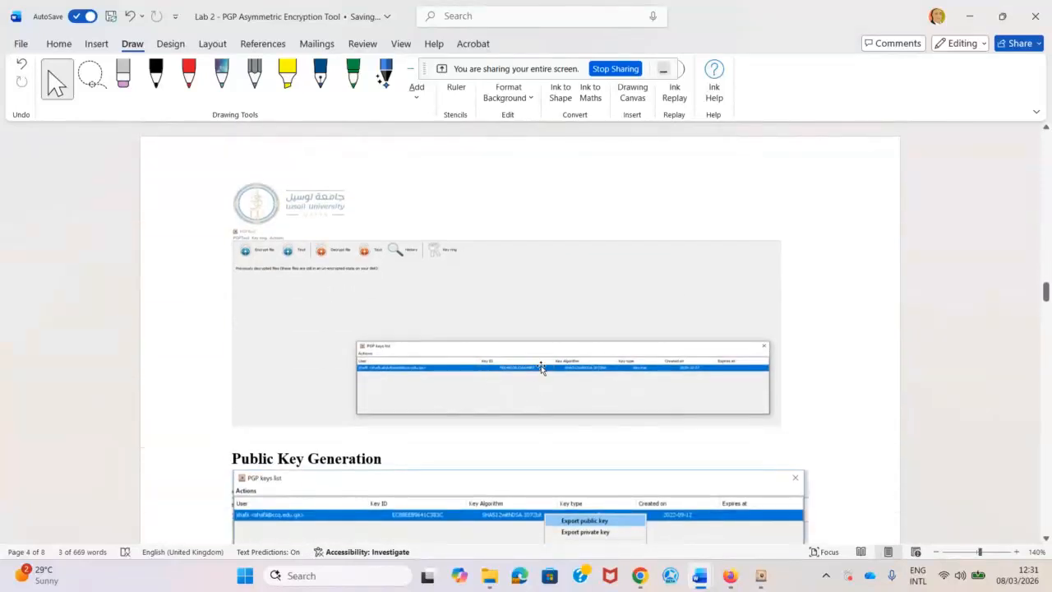
scroll(541, 367, down, 3)
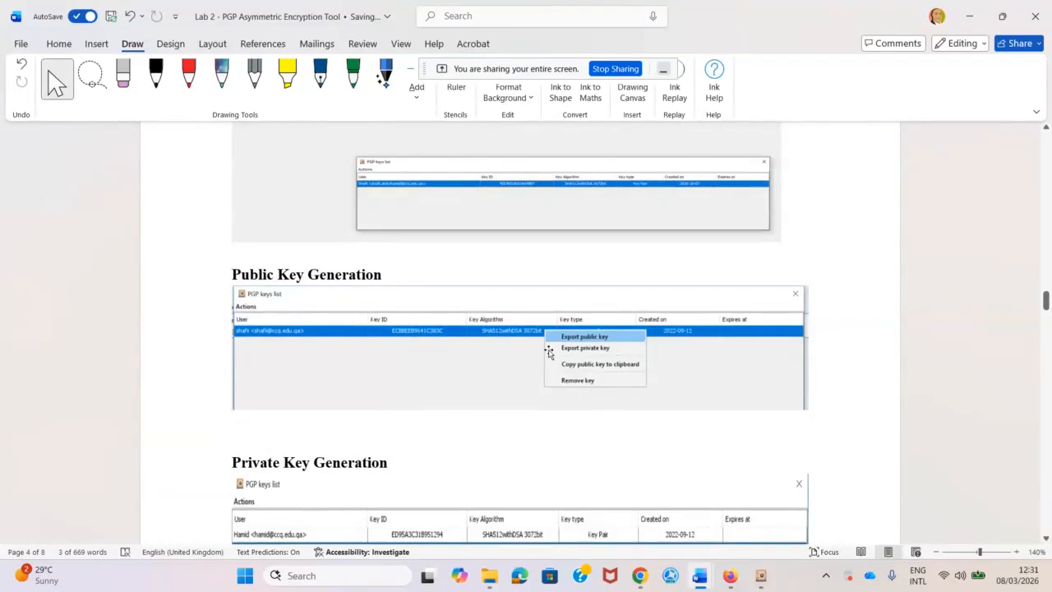
scroll(549, 352, down, 3)
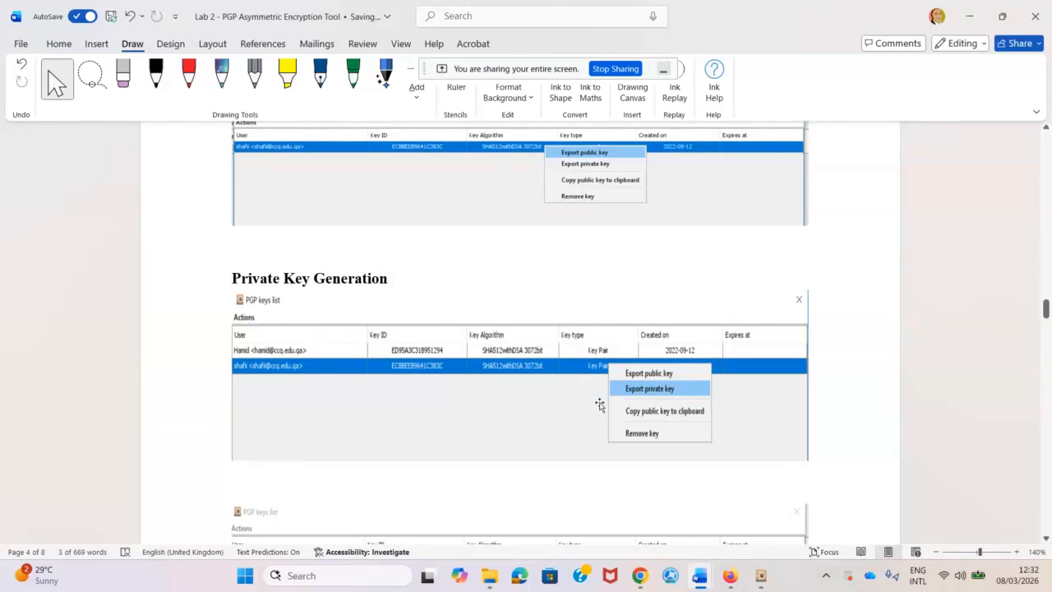
scroll(648, 403, down, 3)
scroll(647, 403, down, 4)
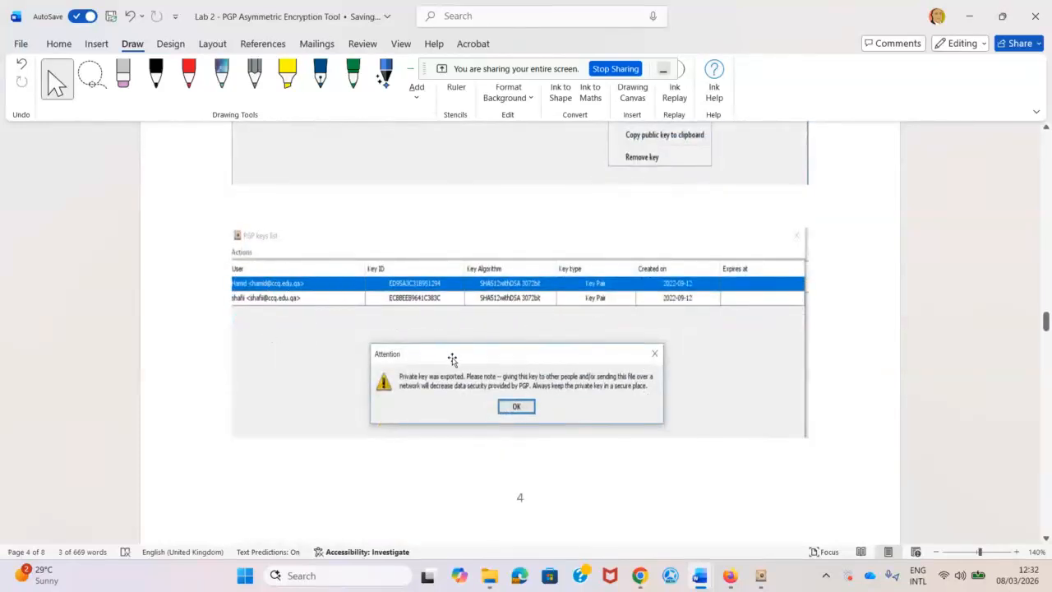
scroll(534, 386, down, 3)
scroll(532, 389, down, 12)
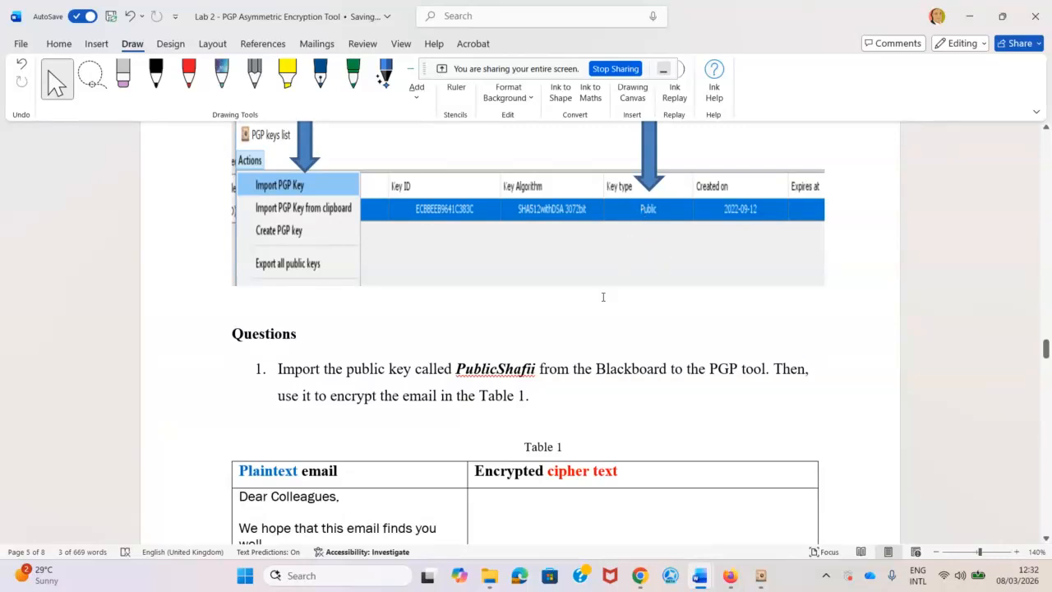
scroll(584, 312, down, 3)
scroll(585, 346, up, 3)
Open the second Lab: Assignment 2 page in Blackboard and select the PublicShafii.asc file name.
click(731, 576)
click(667, 527)
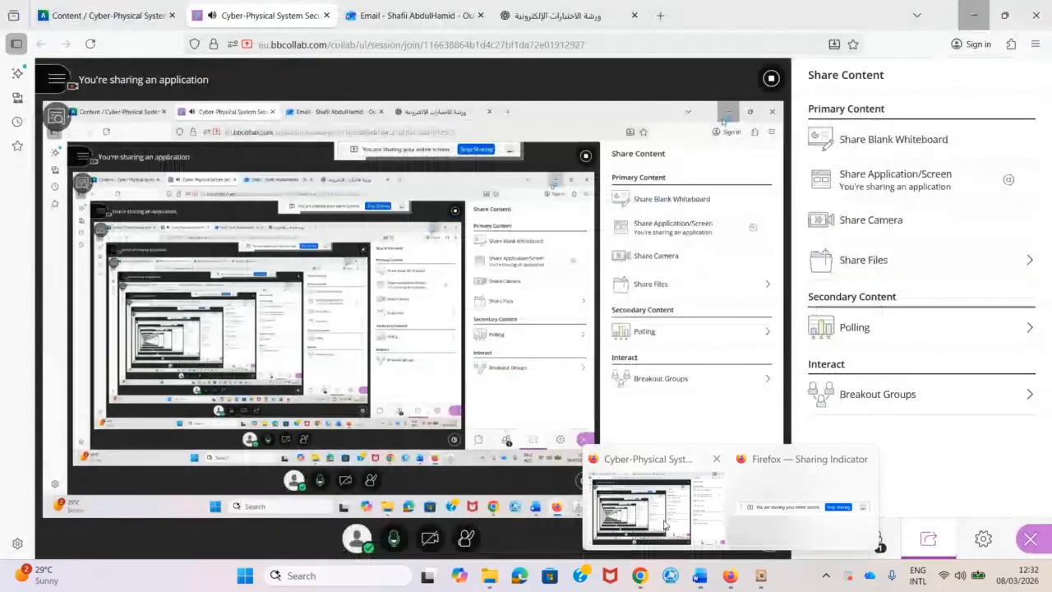
click(54, 21)
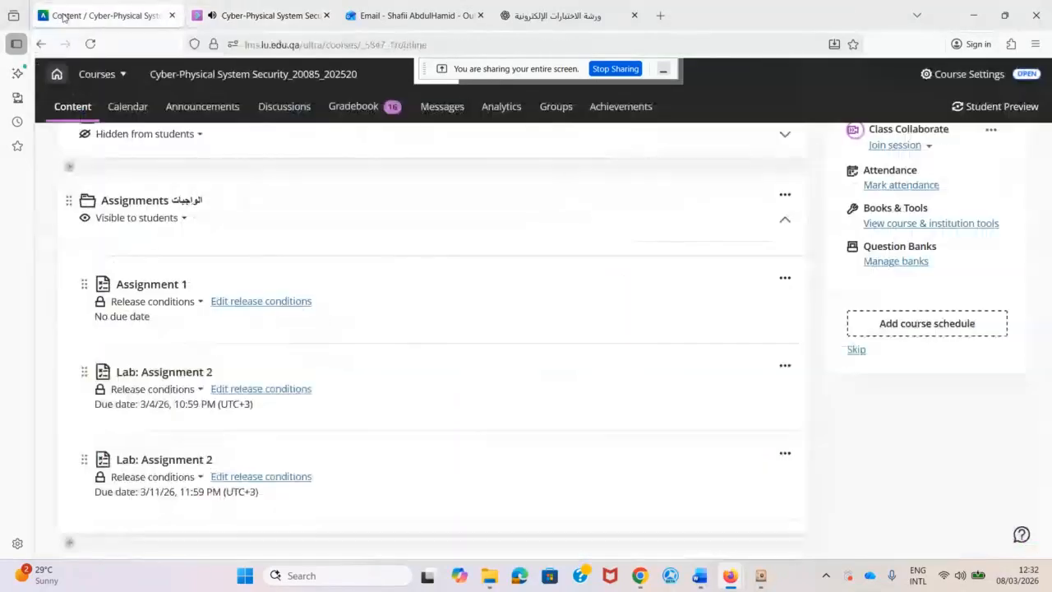
click(152, 477)
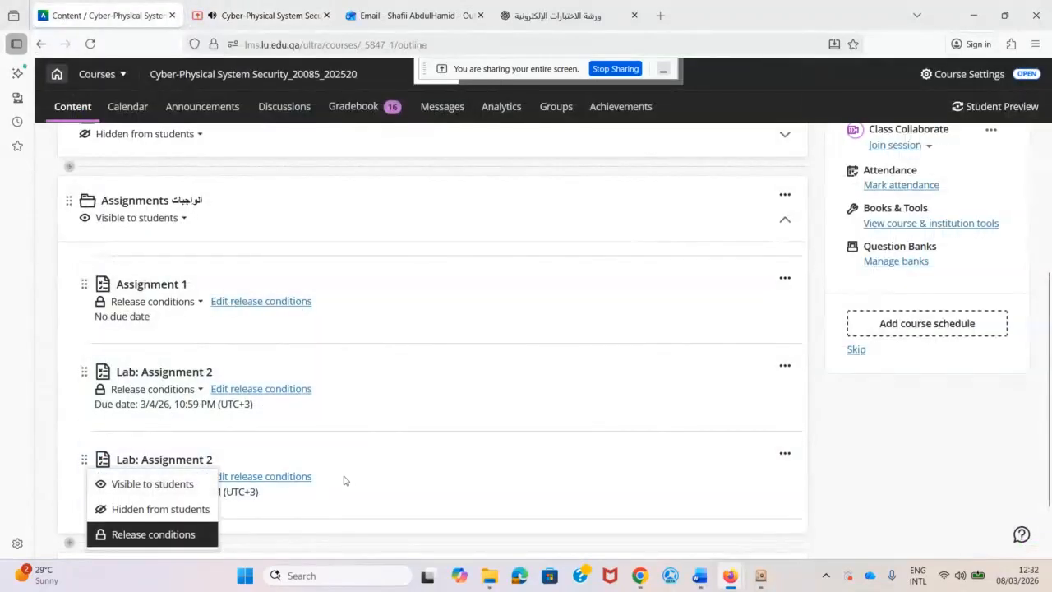
key(Escape)
click(157, 491)
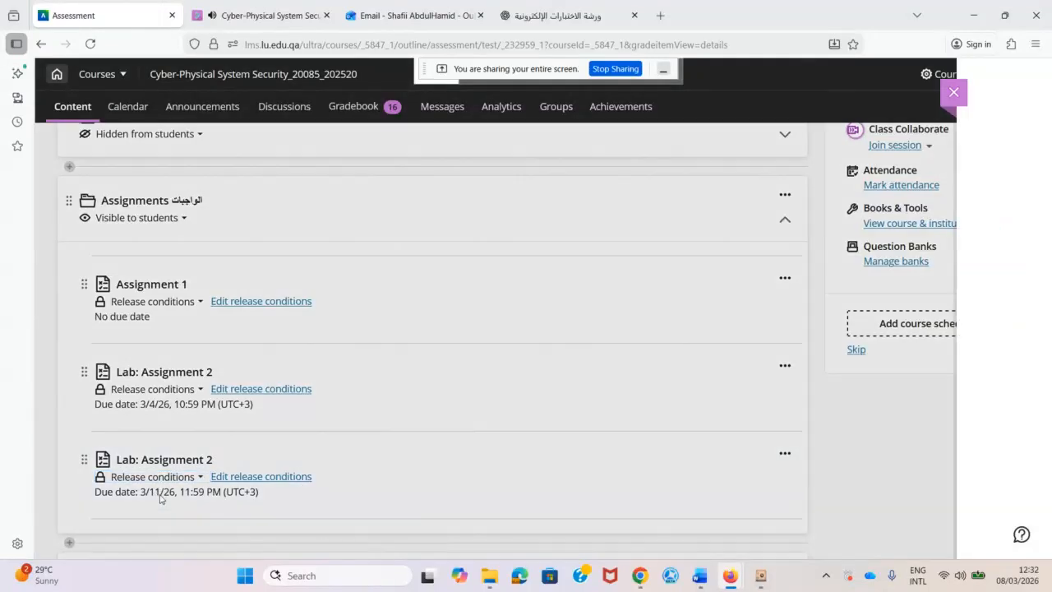
scroll(317, 308, down, 3)
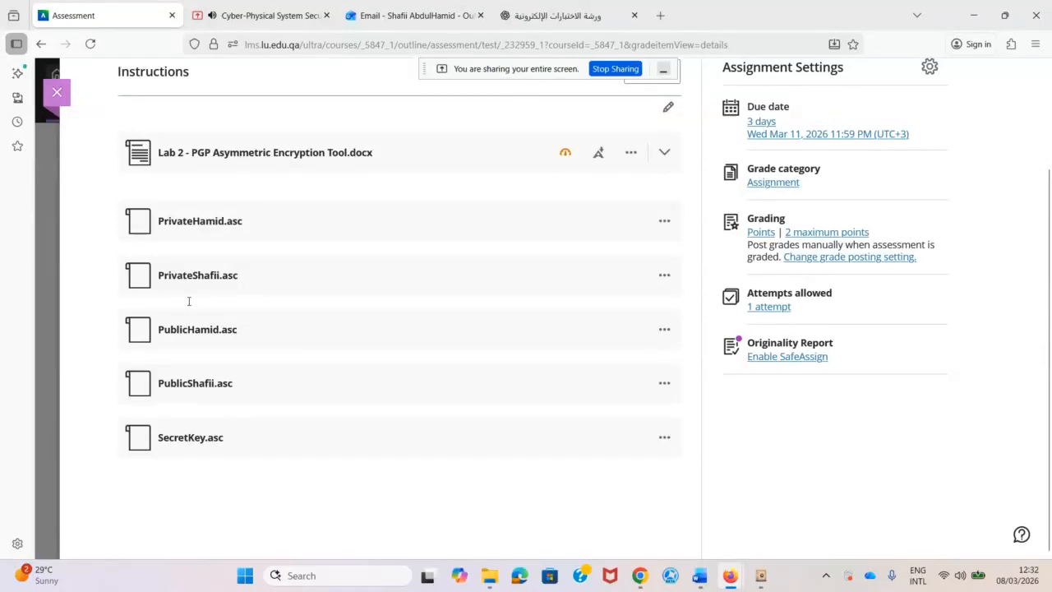
mouse_move(163, 383)
mouse_down()
mouse_move(249, 383)
mouse_move(156, 386)
mouse_up()
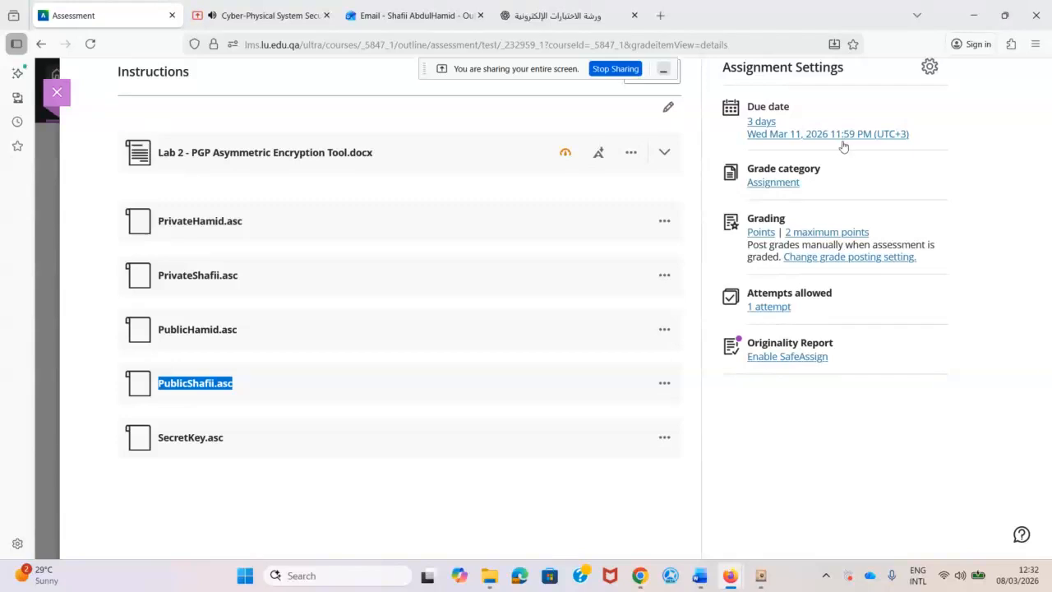
click(973, 14)
Select the key name PublicShafii in Question 1.
scroll(496, 329, down, 5)
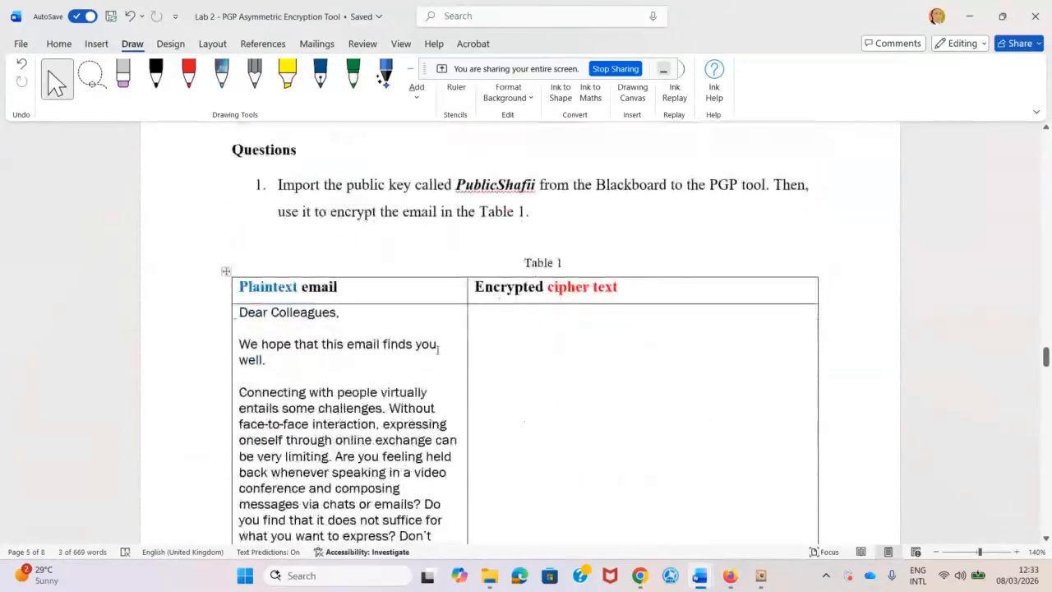
double_click(461, 140)
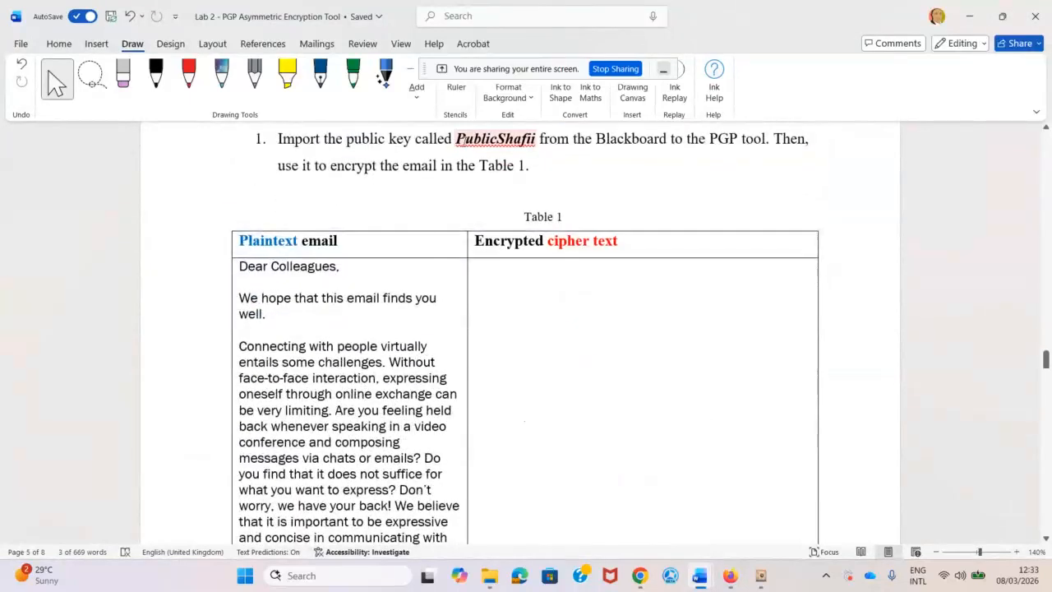
drag(456, 140, 538, 139)
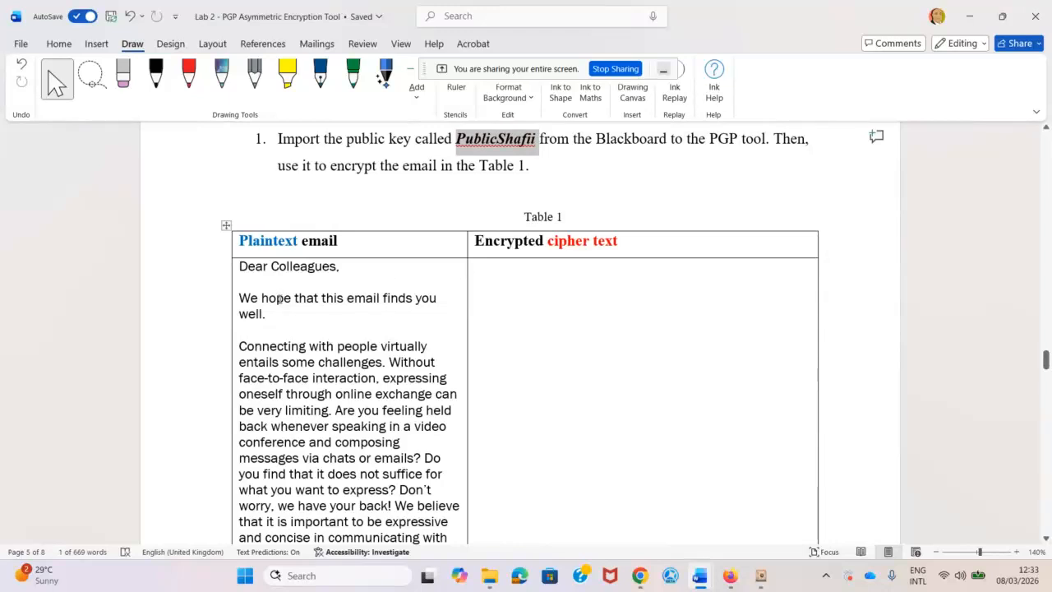
Colour the sample email in Table 1's Plaintext cell red and copy it.
scroll(280, 298, down, 2)
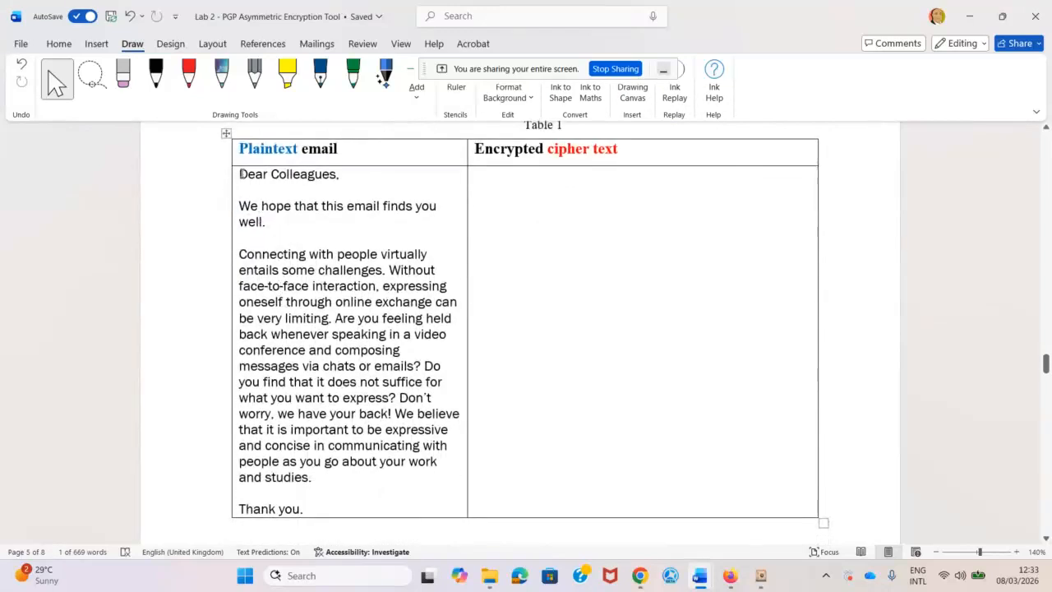
drag(241, 173, 306, 506)
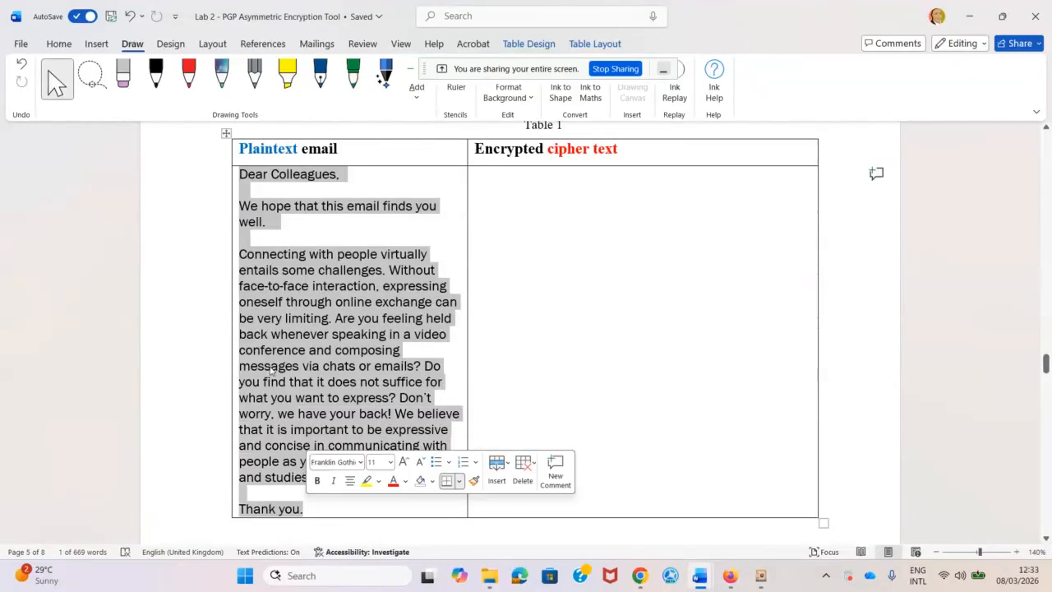
click(59, 44)
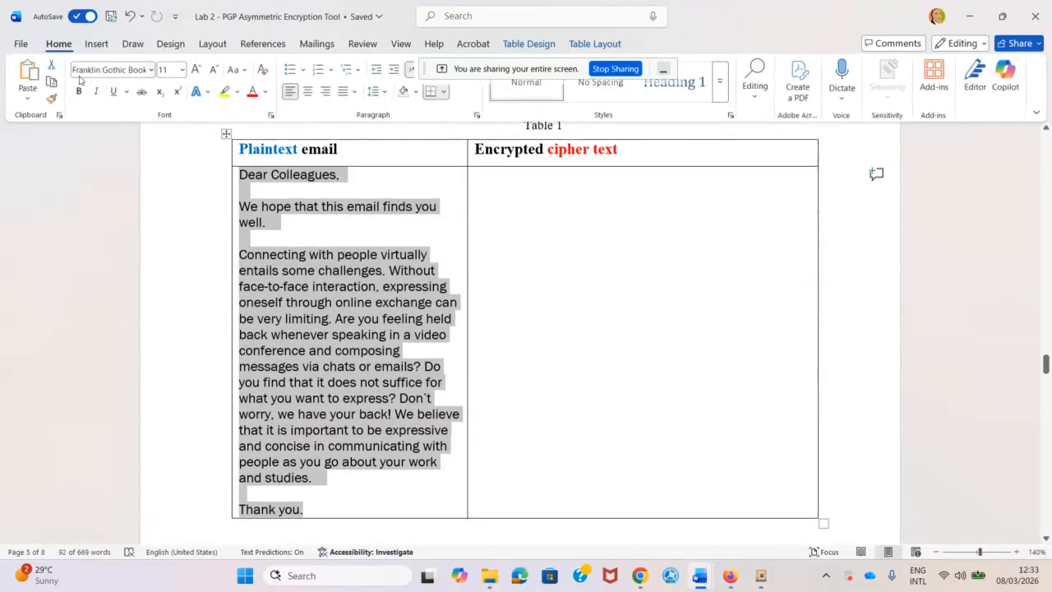
click(252, 92)
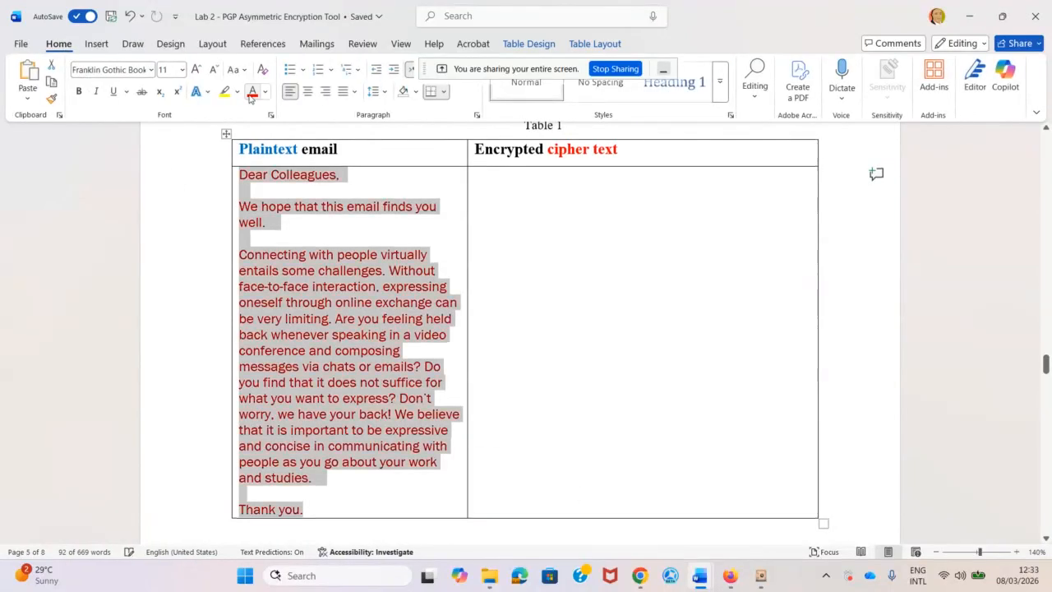
right_click(321, 401)
click(353, 95)
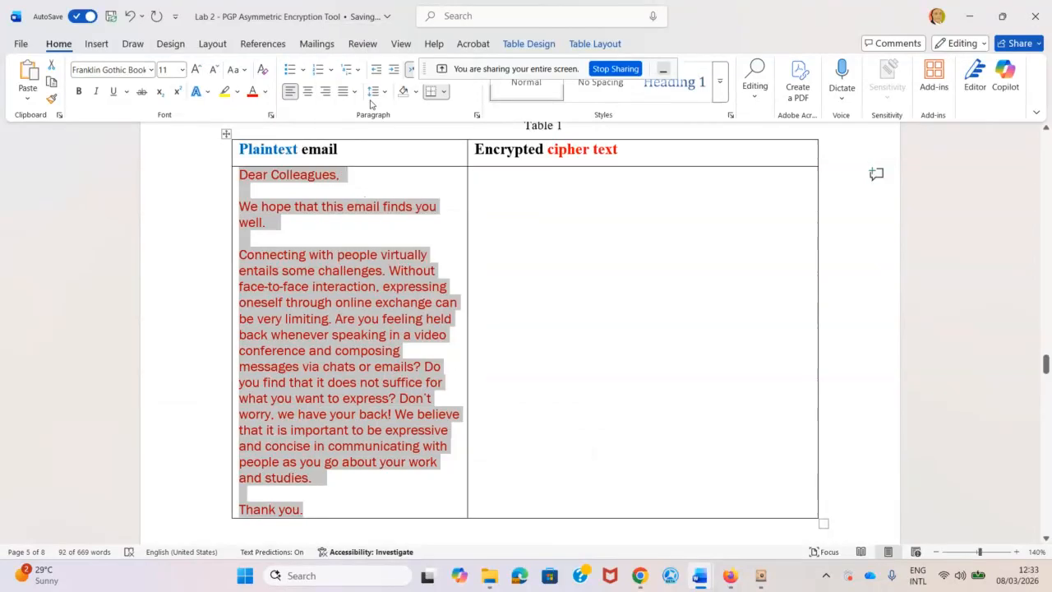
mouse_move(743, 583)
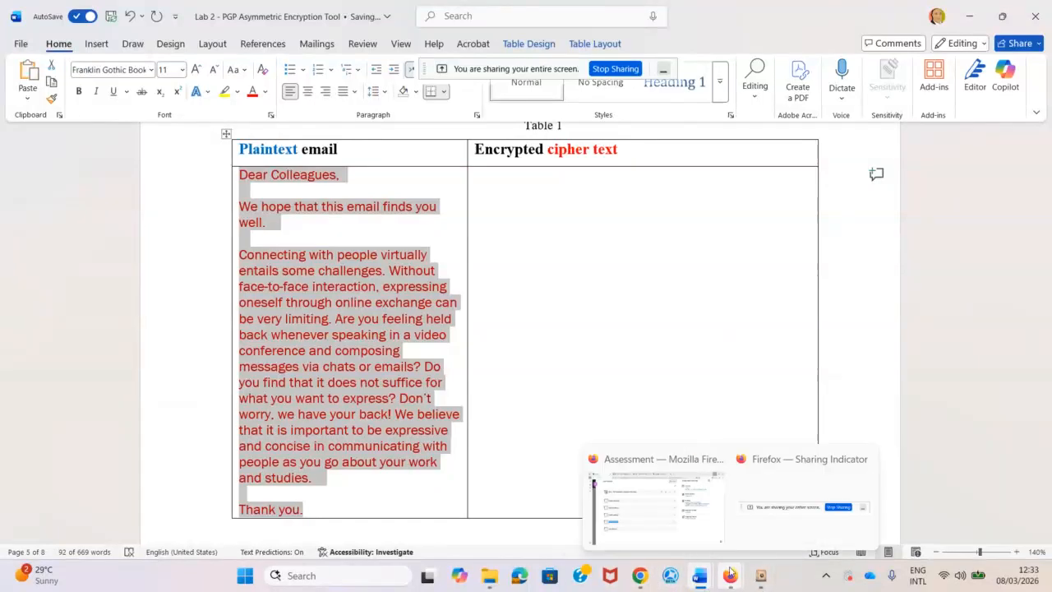
Download PublicShafii.asc from the Blackboard assignment into the Downloads folder.
click(682, 516)
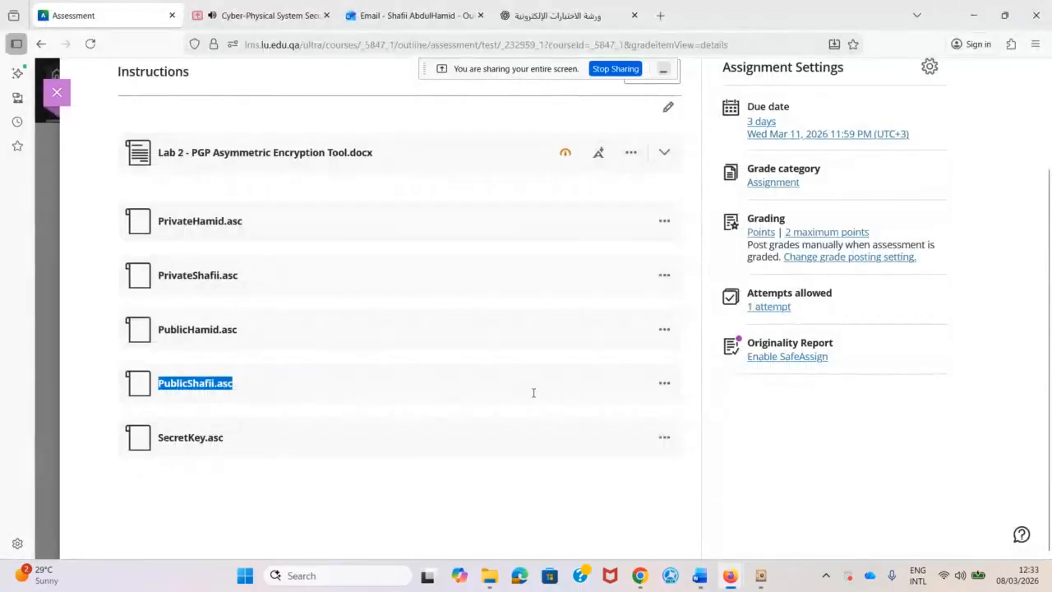
click(664, 384)
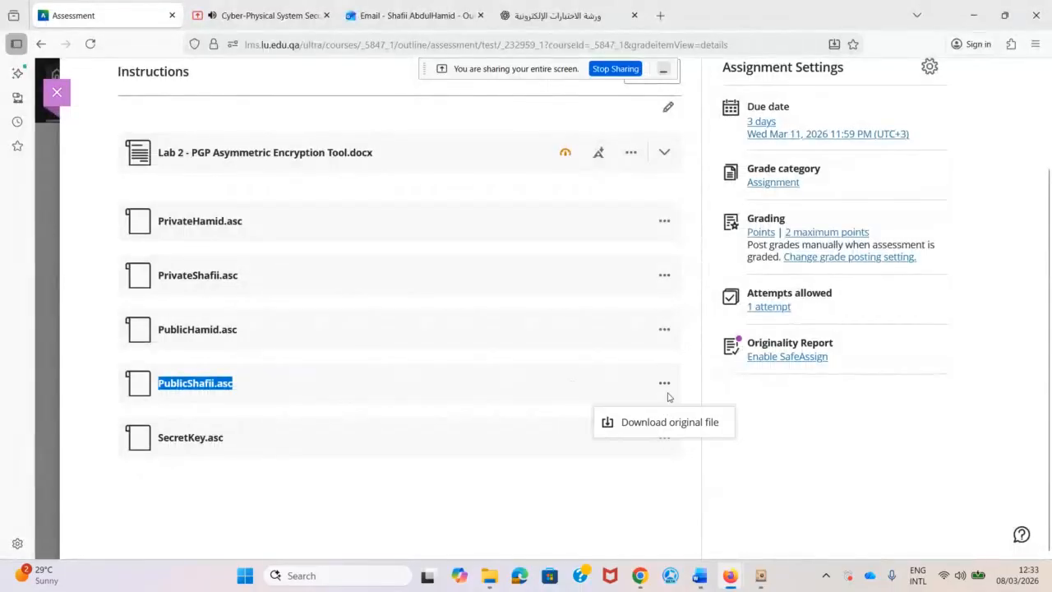
click(655, 424)
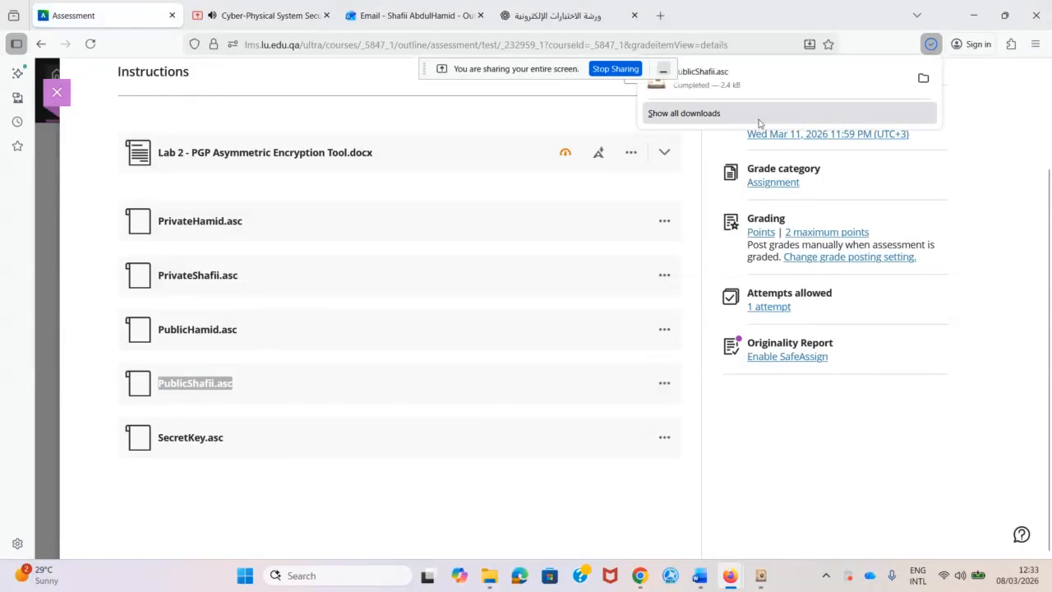
click(923, 78)
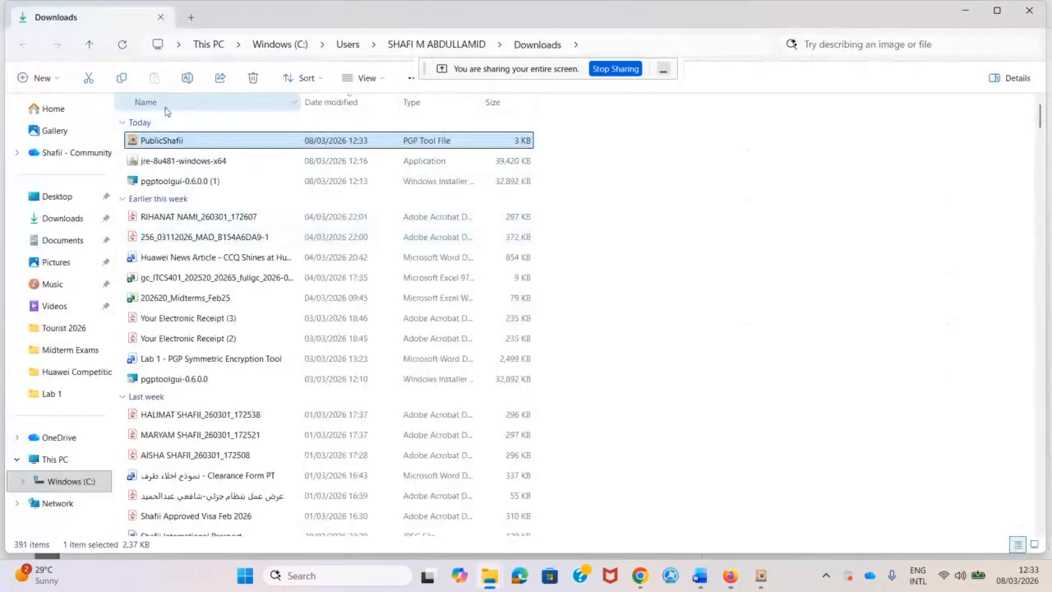
click(769, 580)
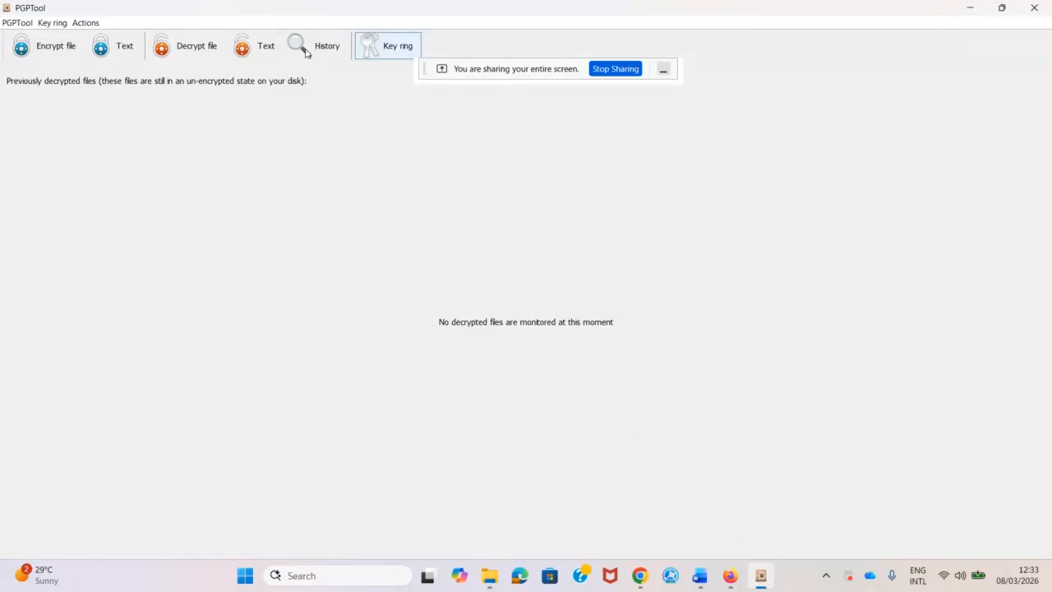
Import PublicShafii.asc from Downloads into the PGPTool key ring.
click(377, 45)
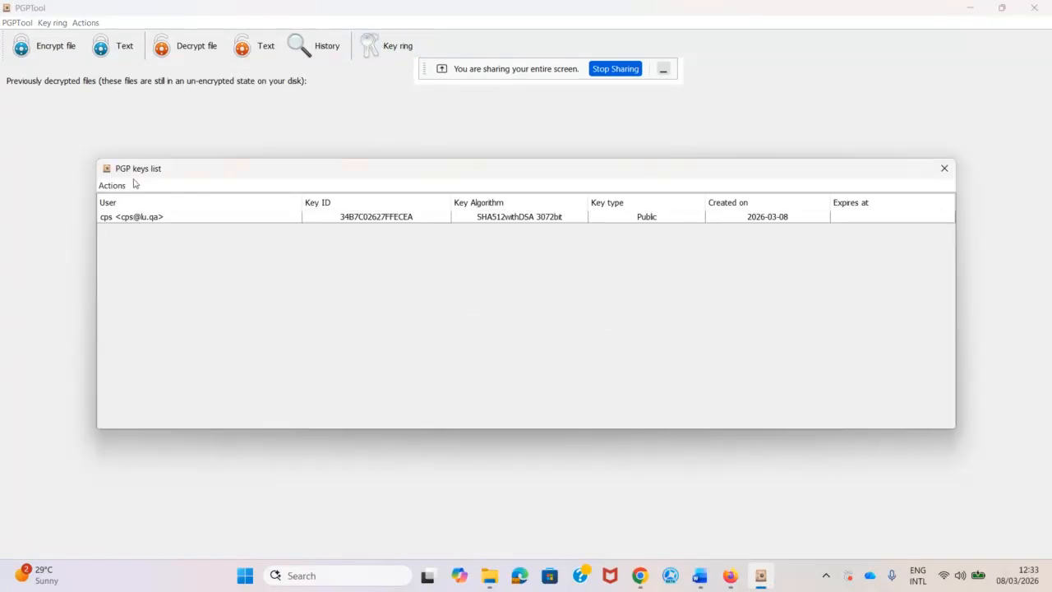
click(112, 185)
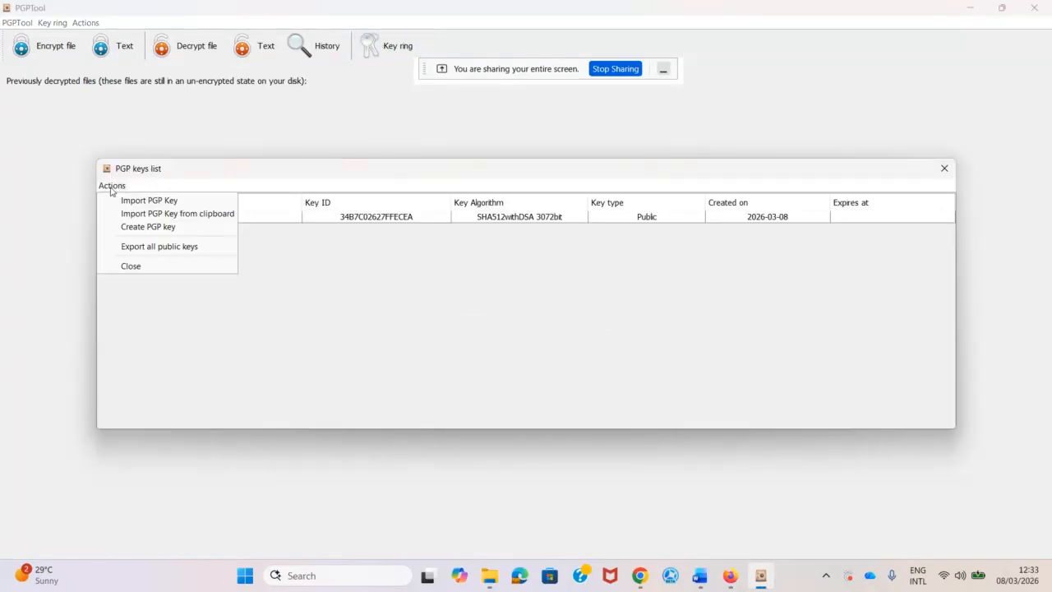
click(164, 201)
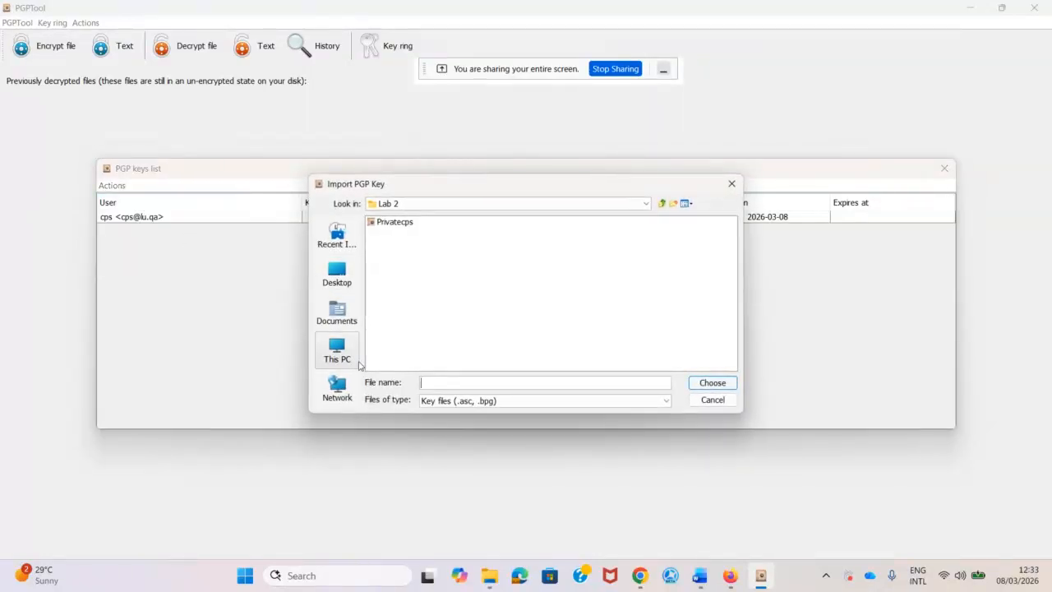
click(346, 312)
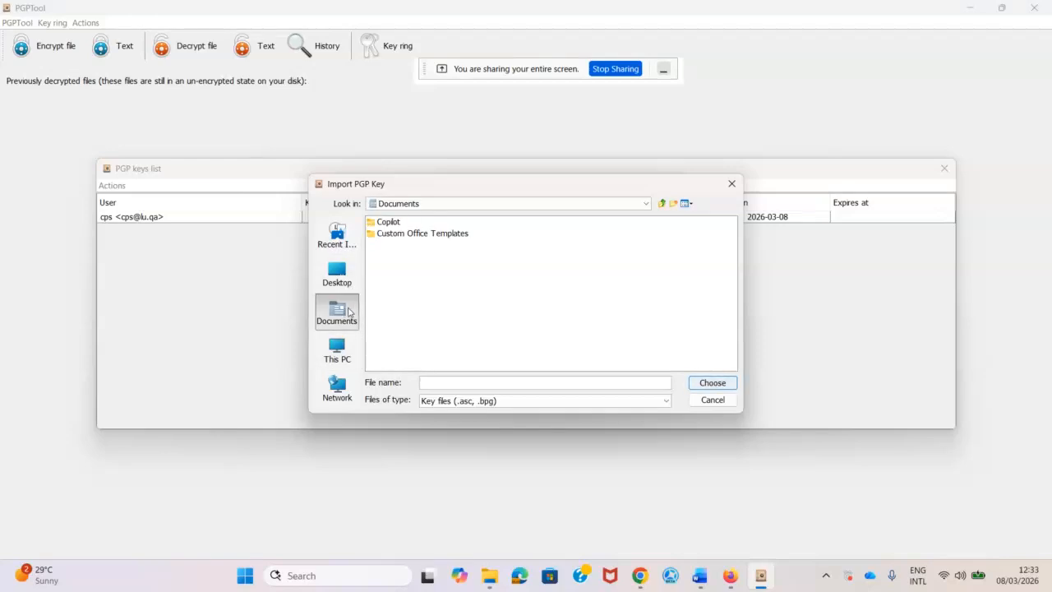
click(582, 203)
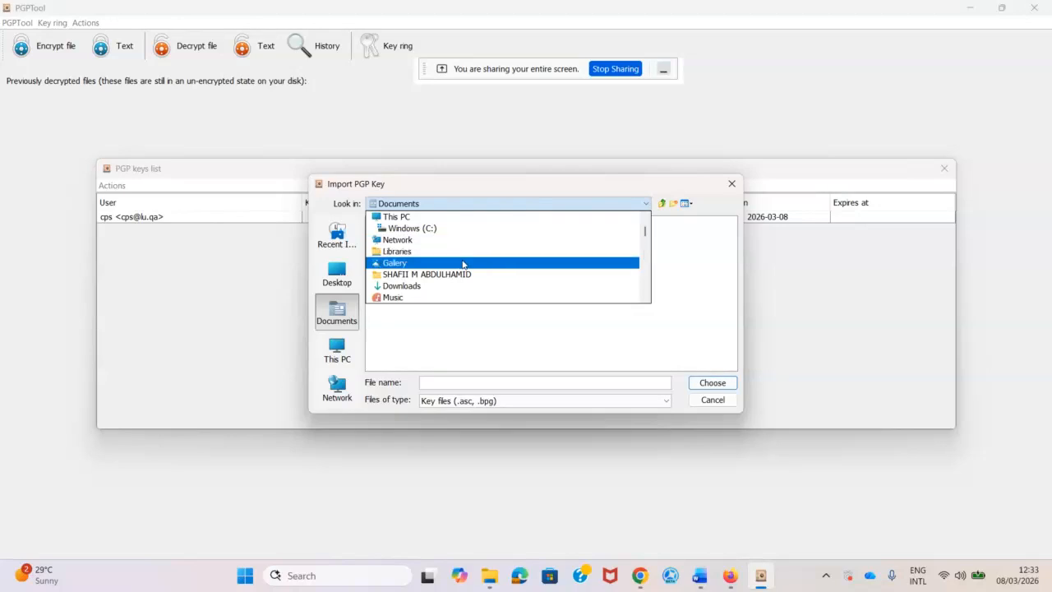
click(437, 286)
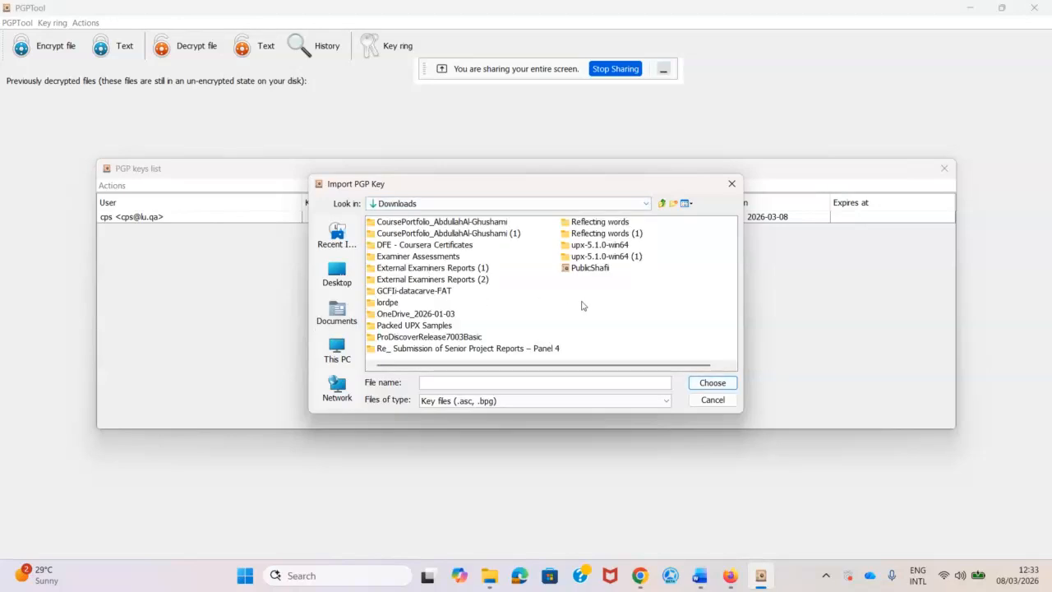
click(588, 270)
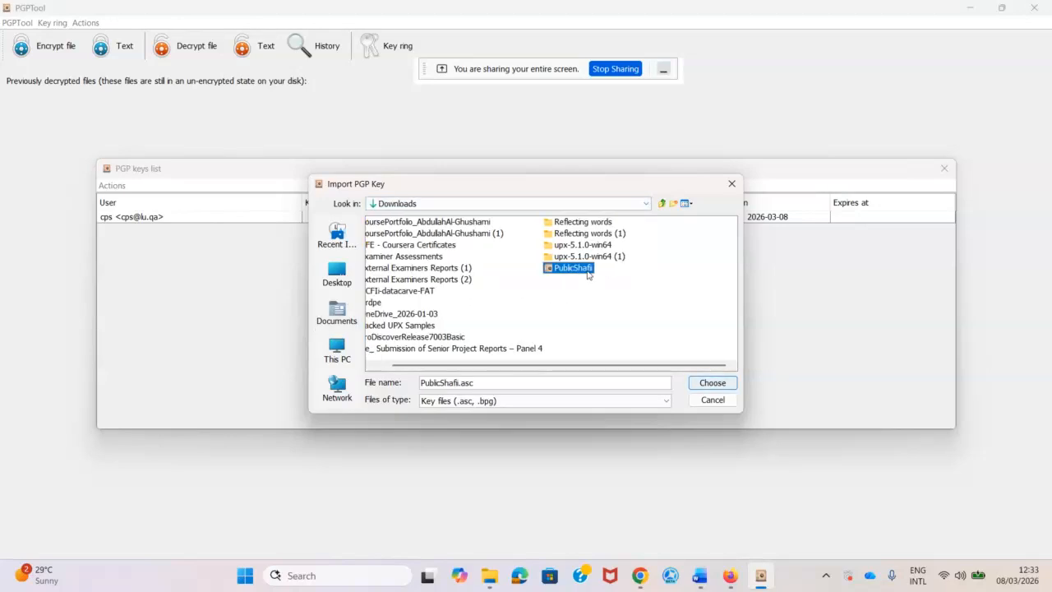
click(702, 386)
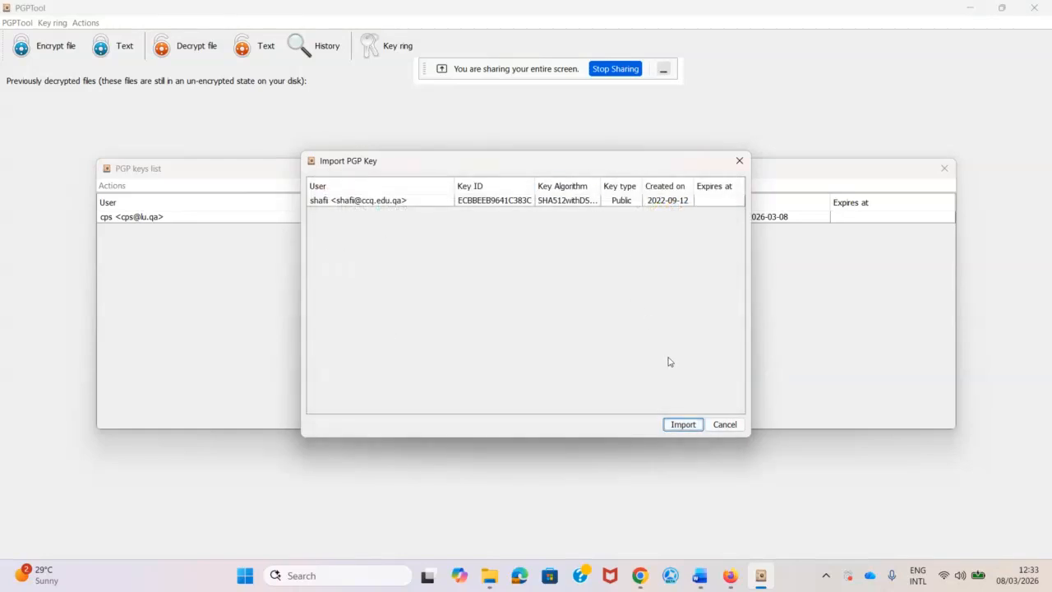
click(682, 425)
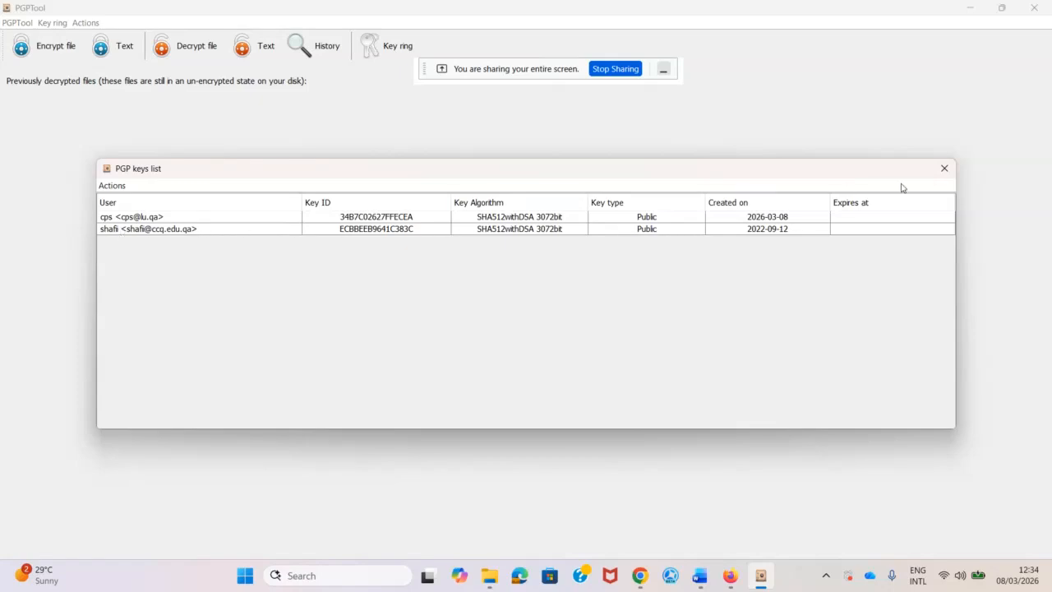
click(947, 174)
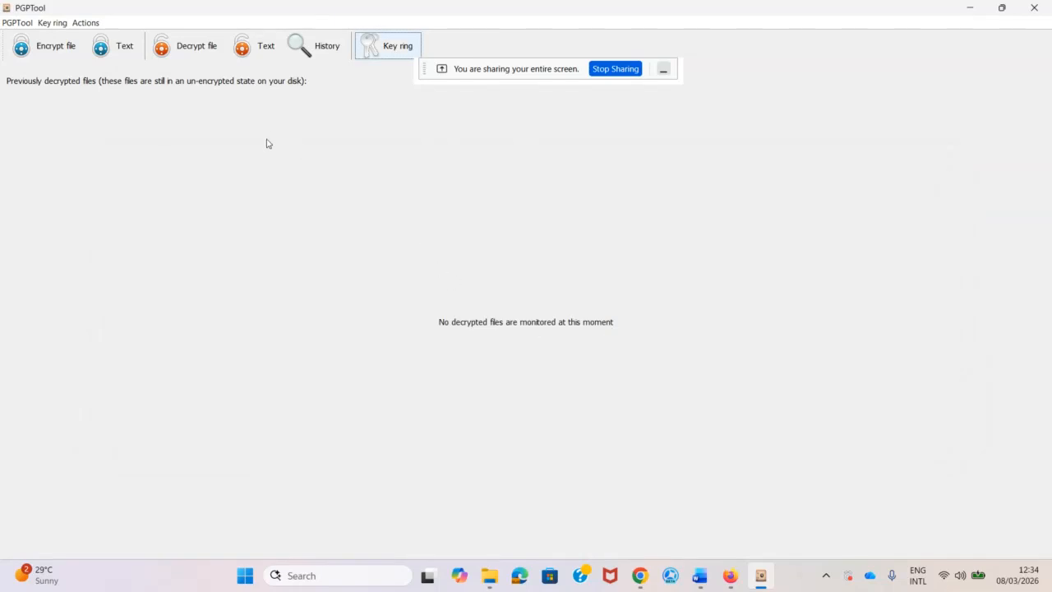
Start text encryption for the imported Shafii key and copy the sample email from Word.
click(106, 47)
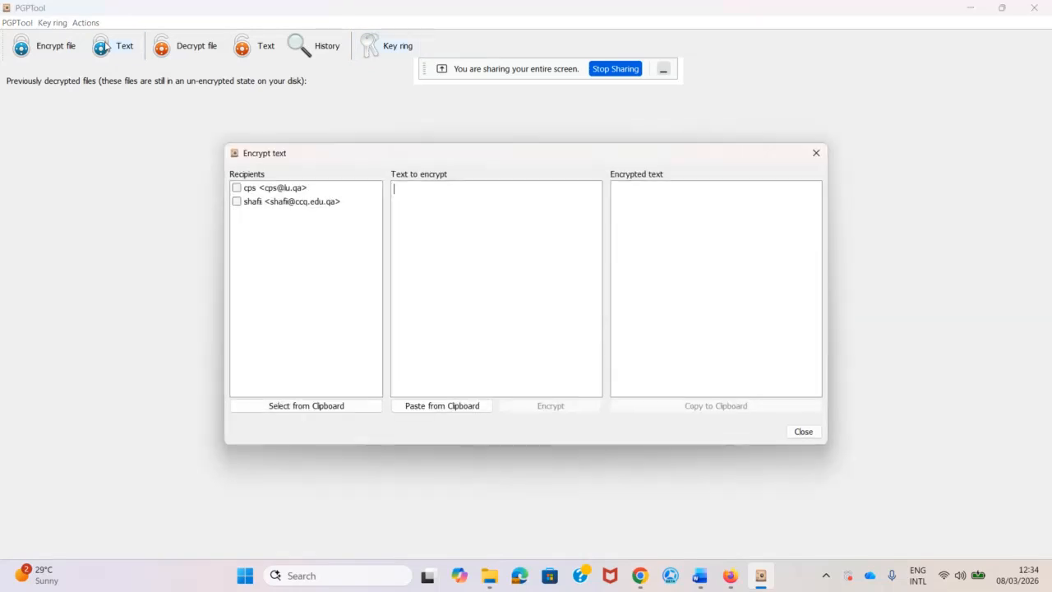
click(236, 202)
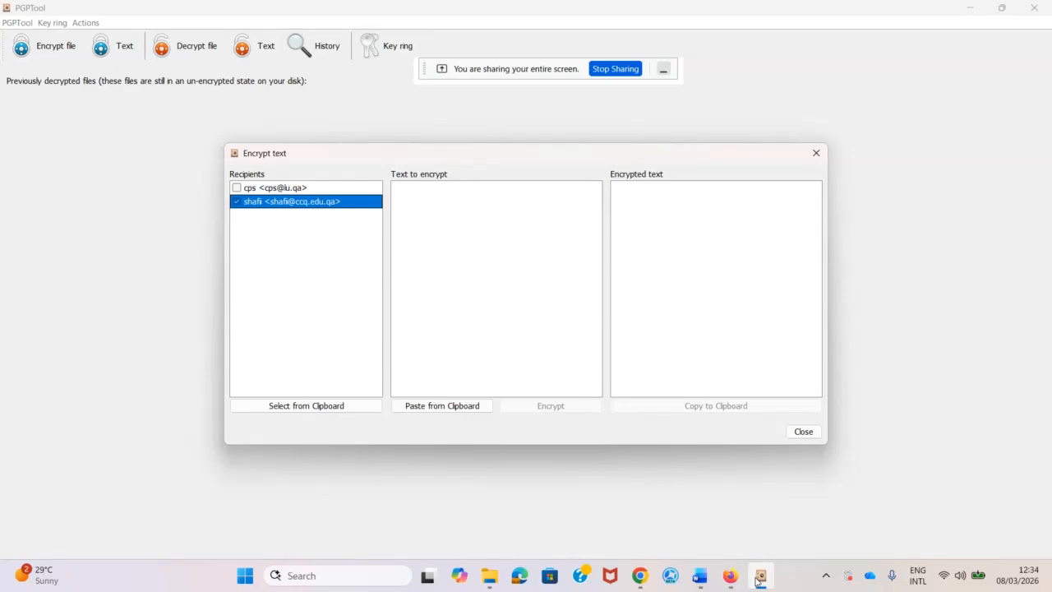
mouse_move(700, 577)
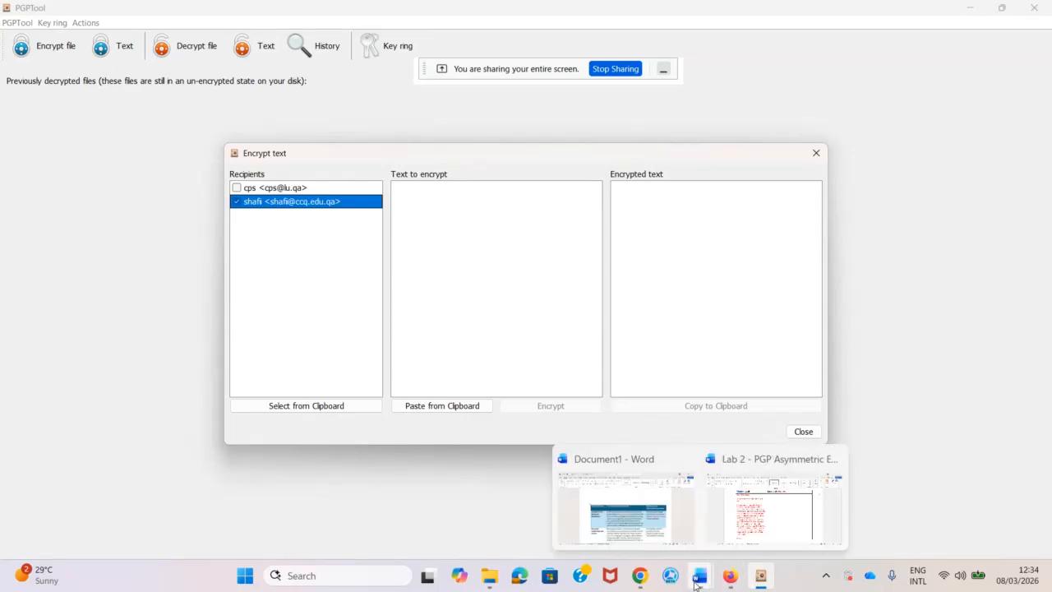
click(757, 522)
right_click(297, 321)
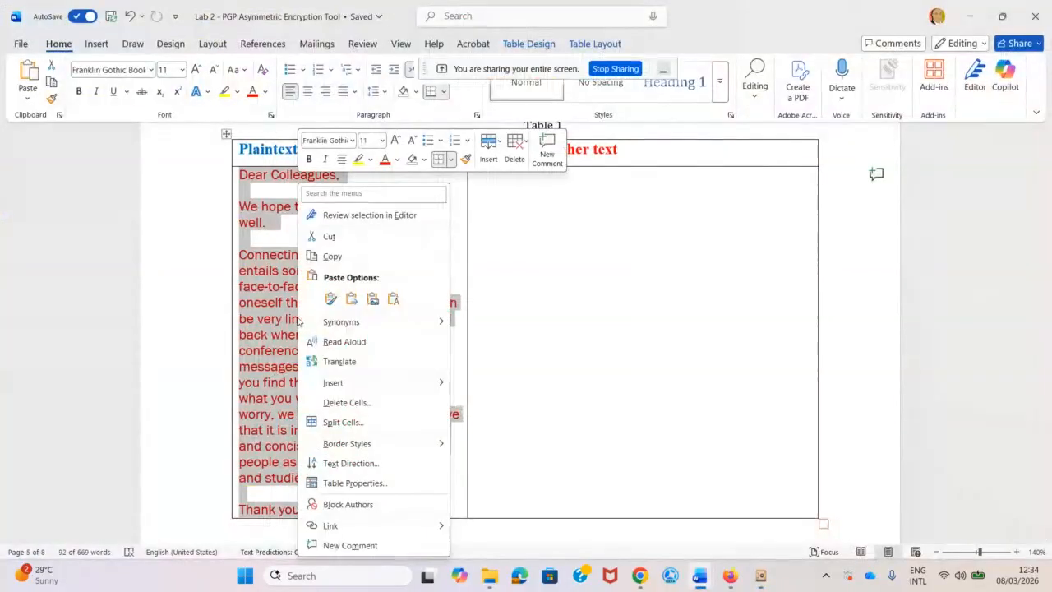
click(333, 257)
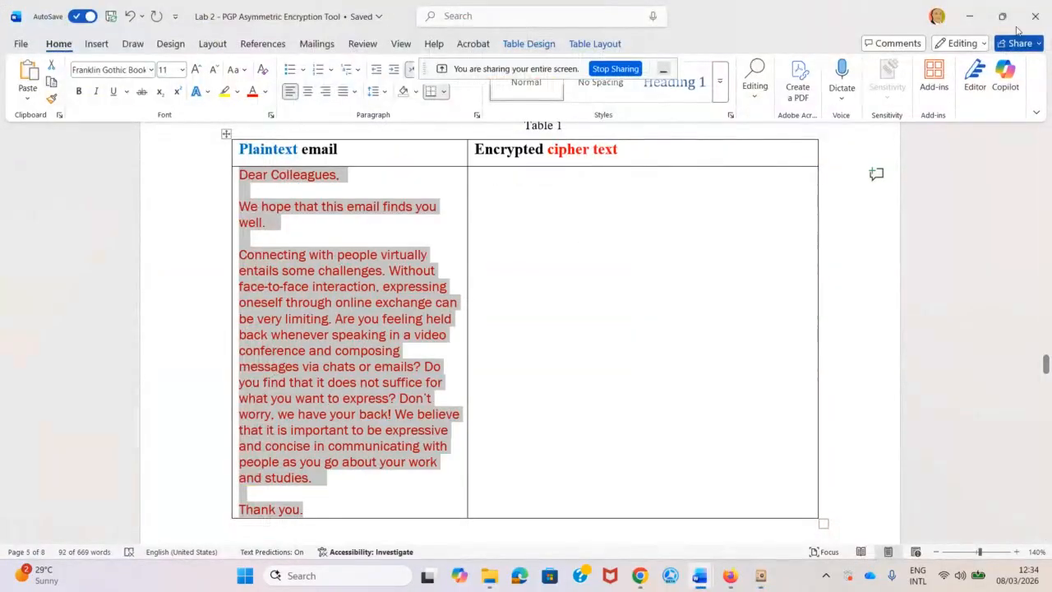
click(969, 16)
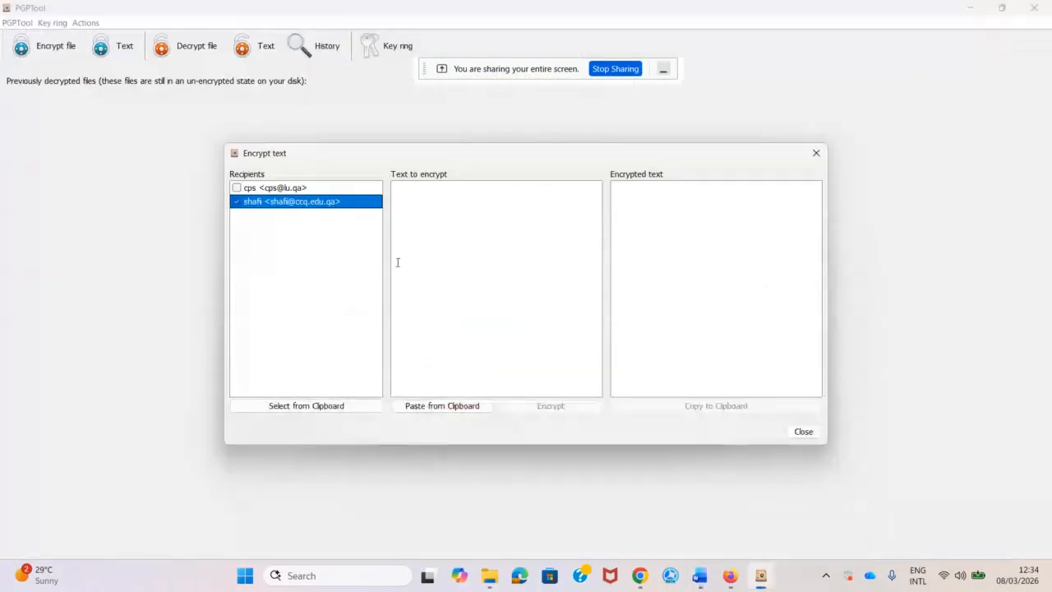
Paste the email, encrypt it, and copy the resulting PGP message.
click(435, 210)
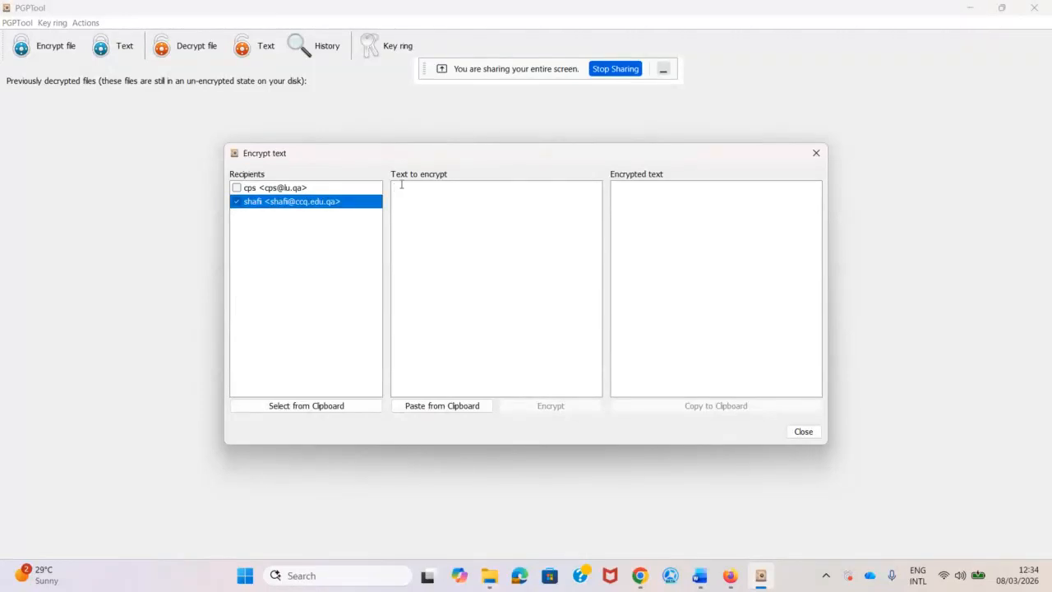
click(442, 407)
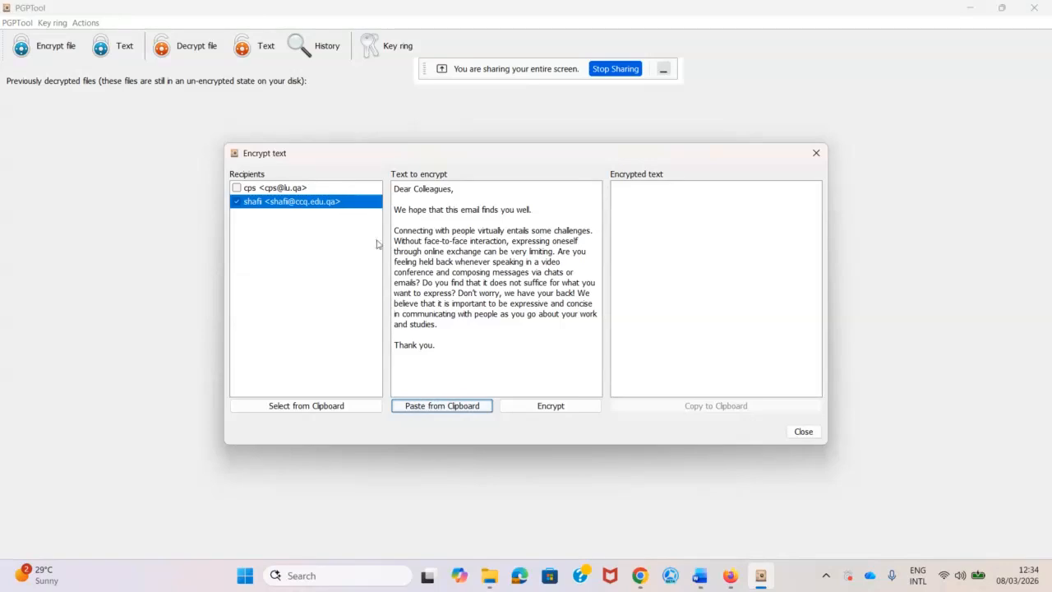
click(561, 410)
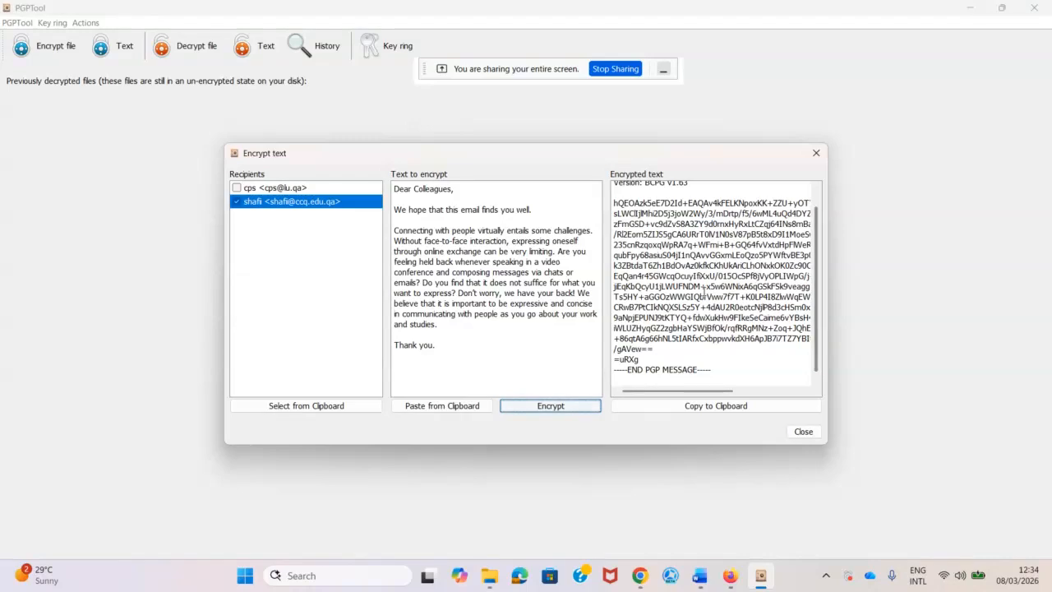
scroll(699, 293, up, 1)
scroll(699, 293, down, 1)
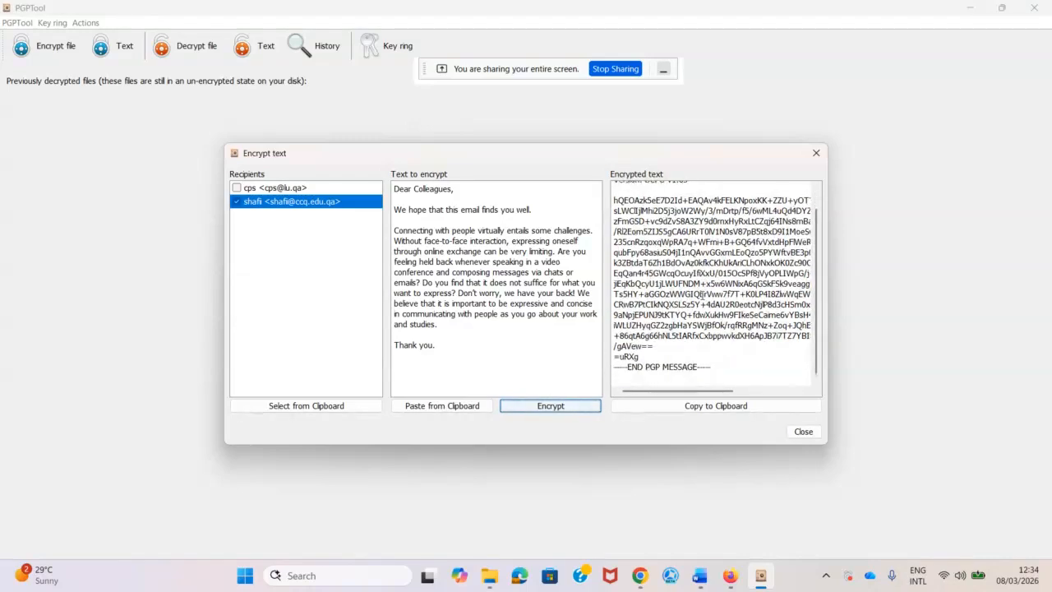
click(704, 409)
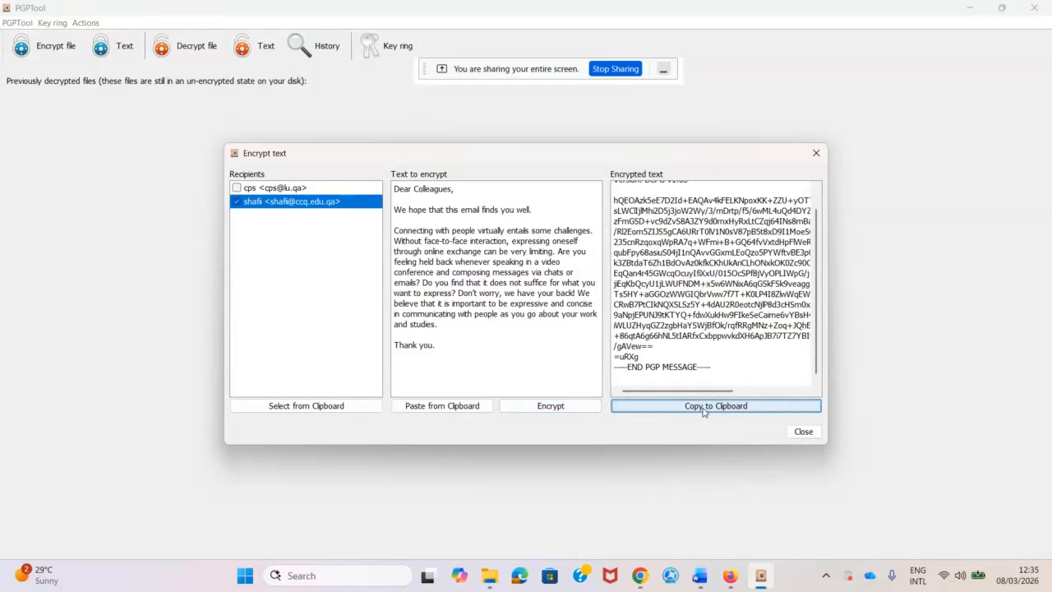
click(699, 577)
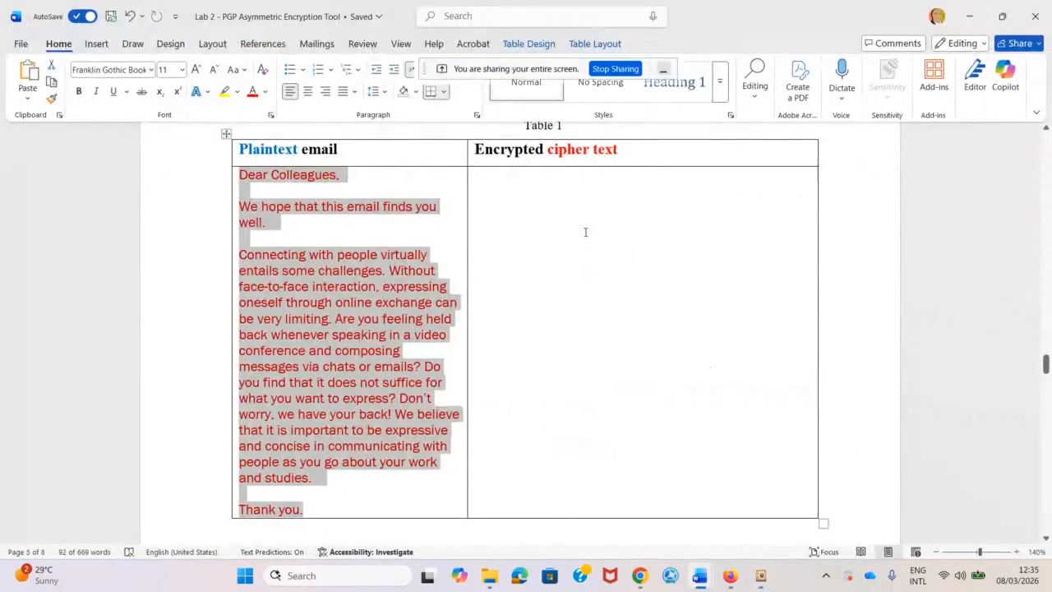
Paste the PGP message into Table 1's Encrypted cipher text cell and set it to 8 pt.
click(585, 231)
right_click(584, 231)
click(633, 301)
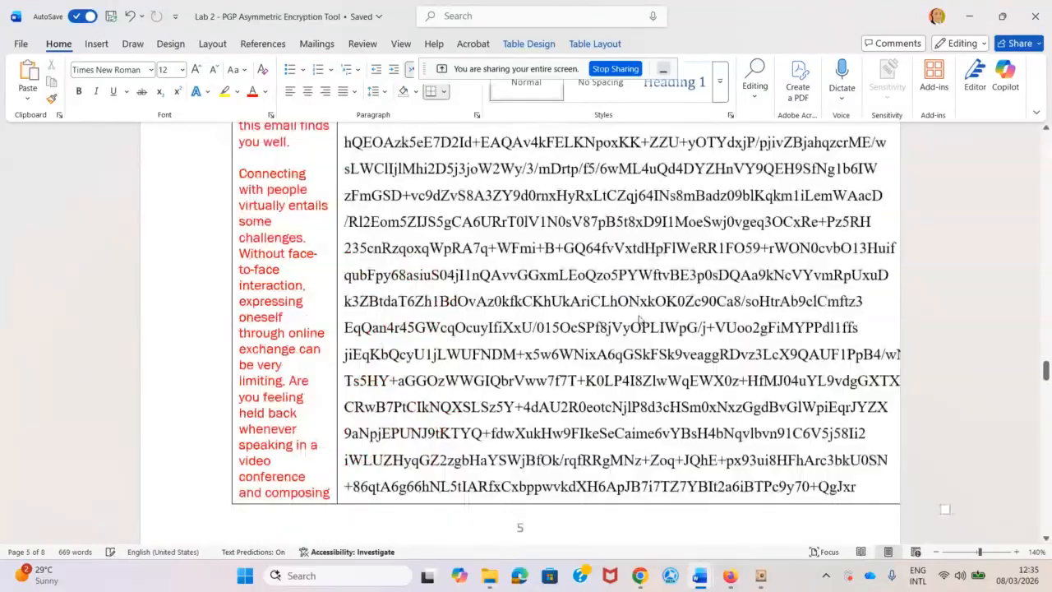
scroll(519, 270, up, 5)
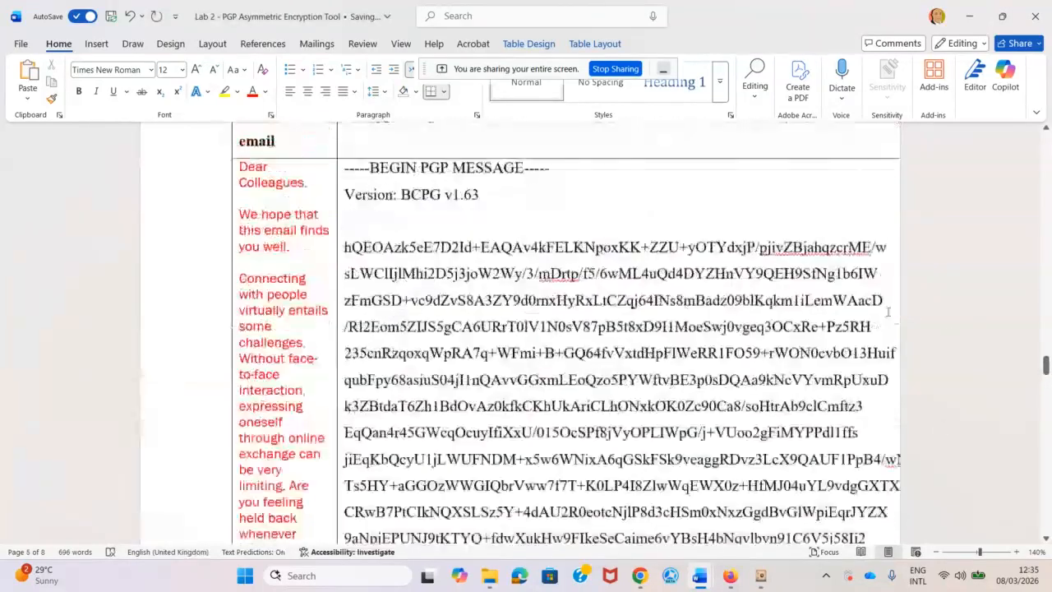
click(345, 176)
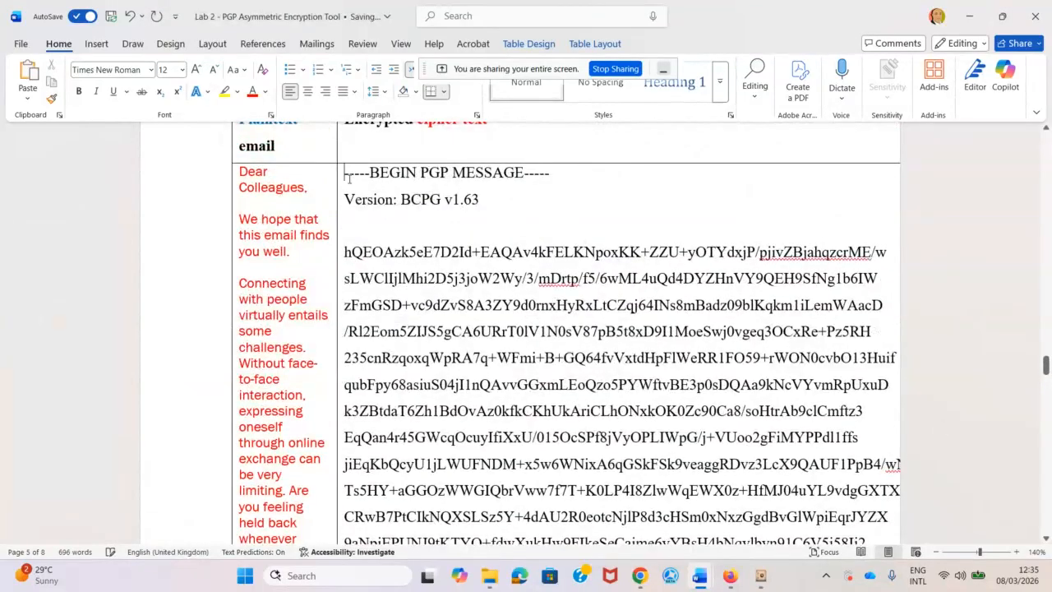
drag(353, 183, 676, 443)
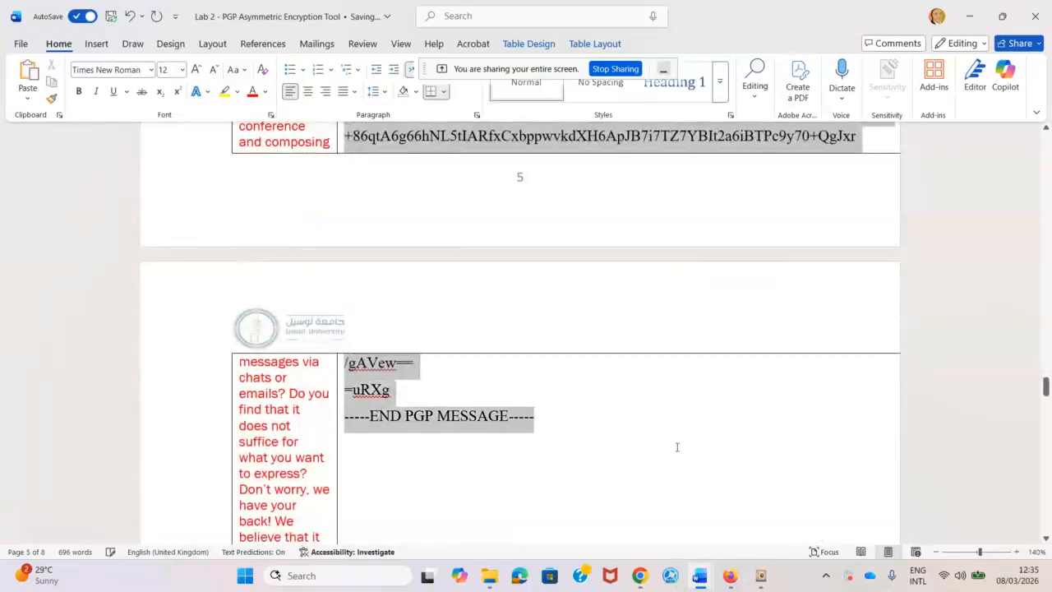
click(181, 69)
click(170, 87)
scroll(647, 236, up, 6)
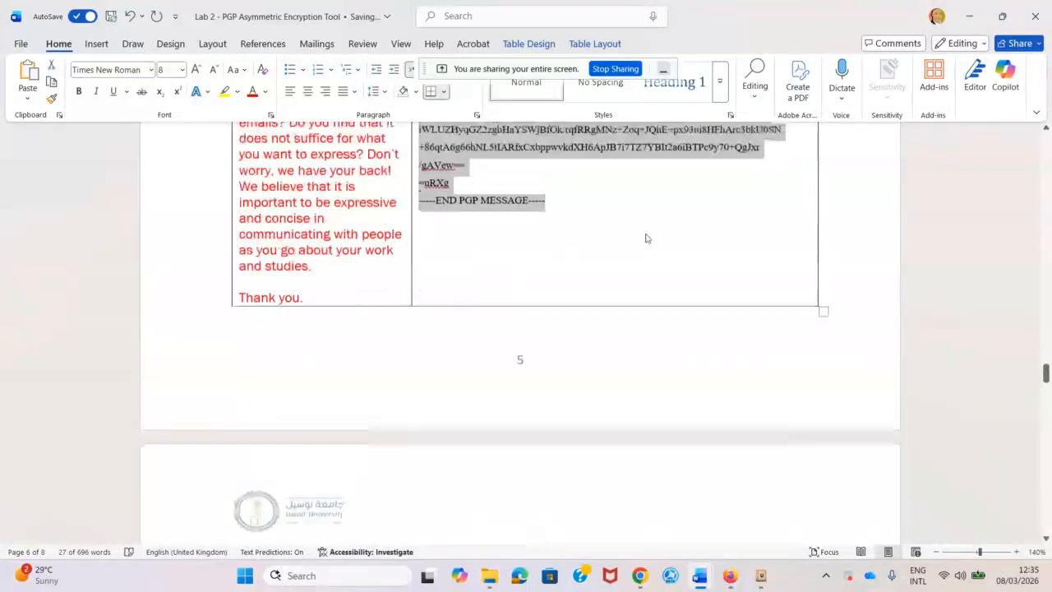
scroll(646, 236, up, 1)
click(582, 301)
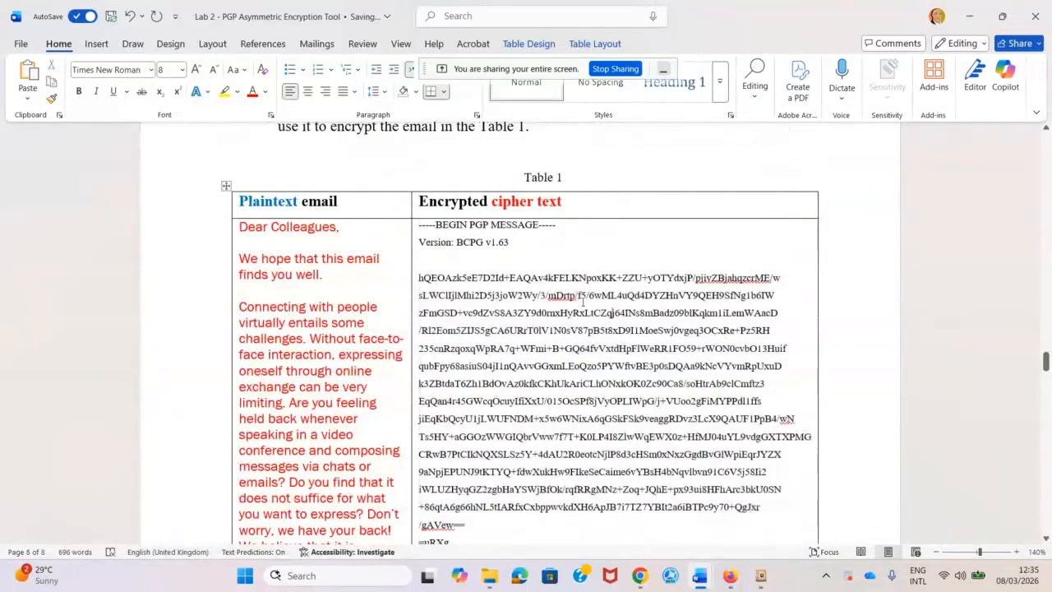
Select the key name PublicShafii in instruction 1.
scroll(642, 294, down, 5)
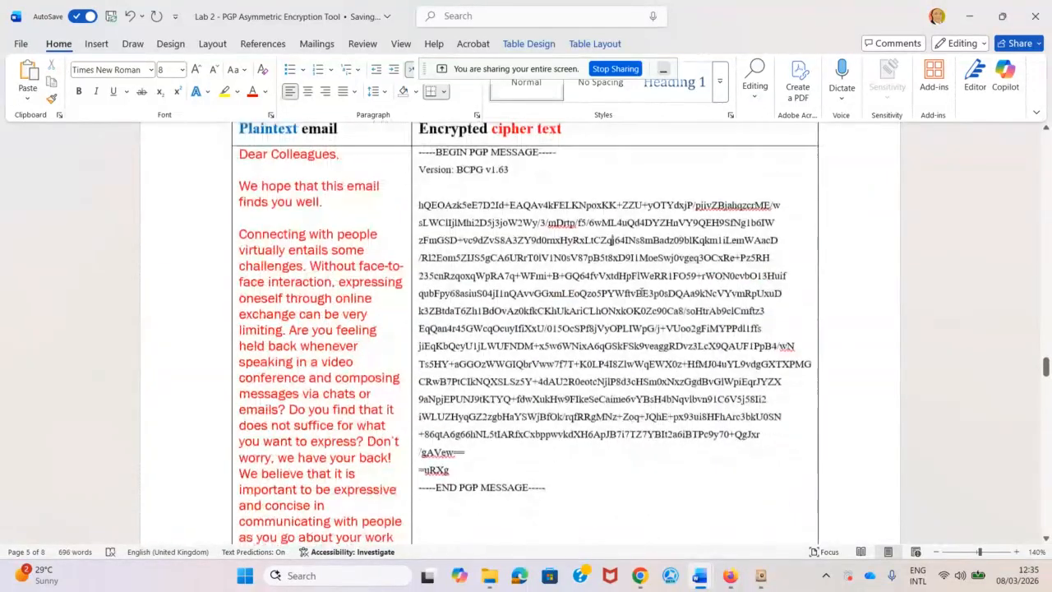
scroll(615, 317, up, 3)
scroll(614, 317, up, 1)
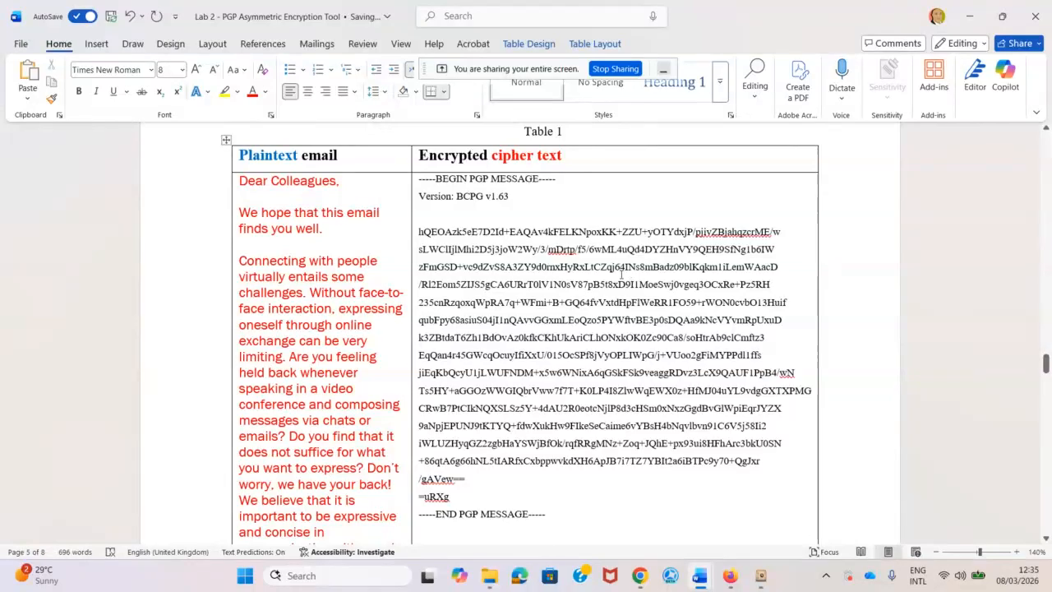
scroll(614, 328, up, 3)
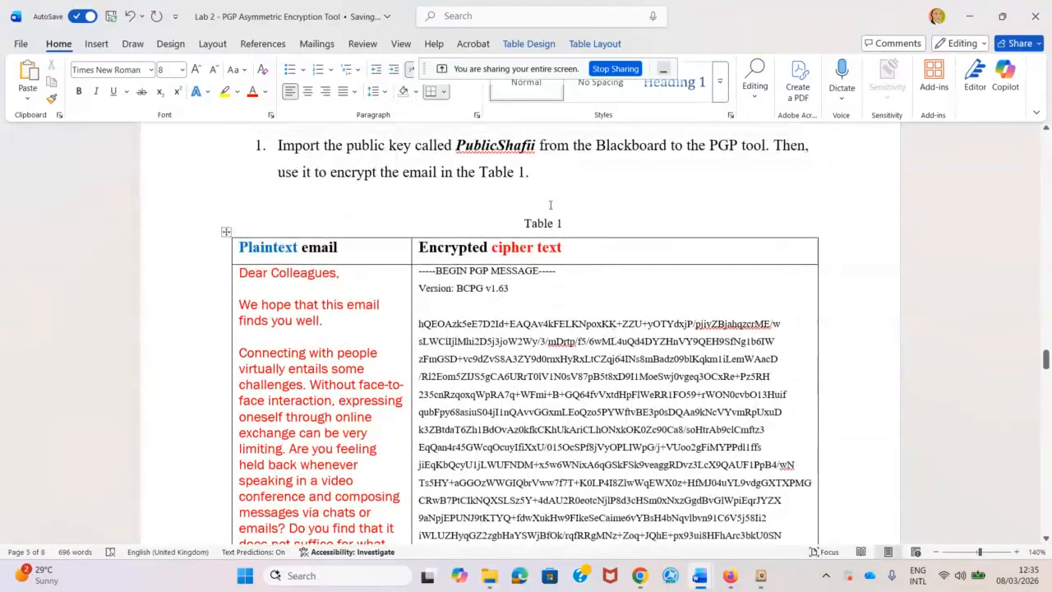
drag(456, 145, 539, 145)
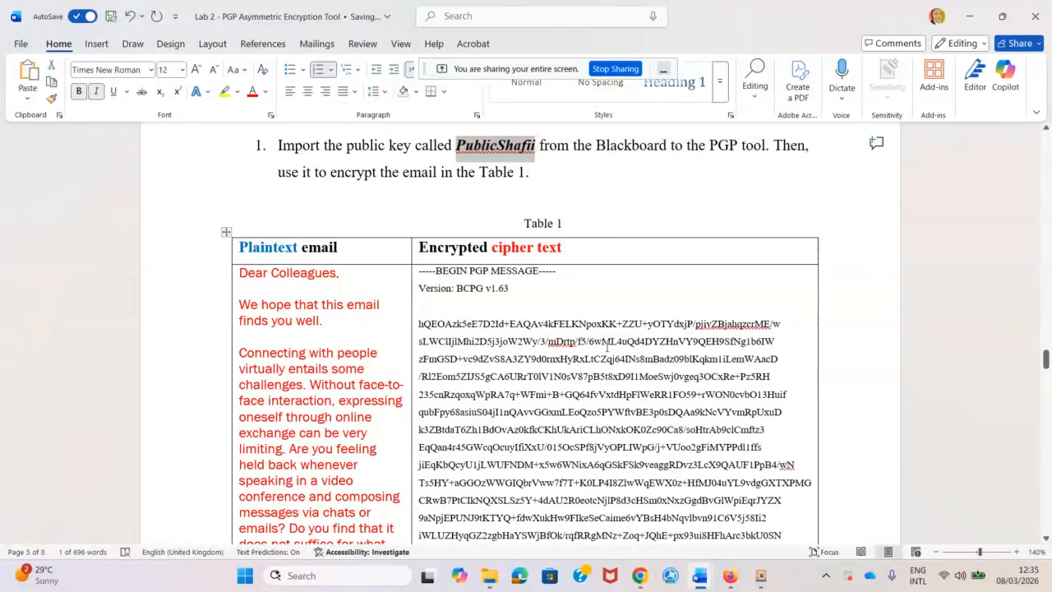
scroll(606, 347, down, 20)
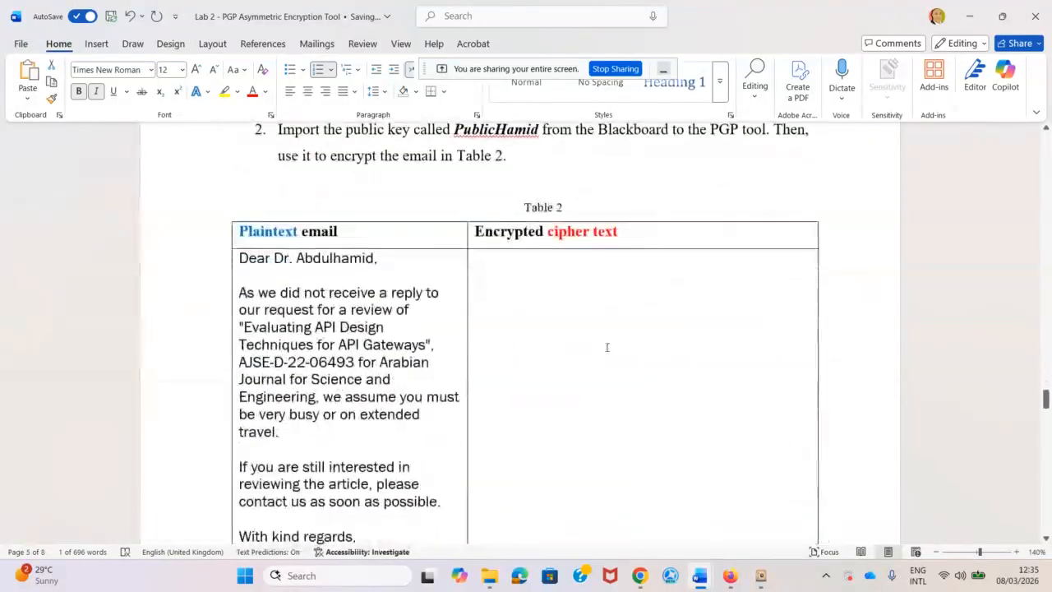
scroll(607, 347, up, 1)
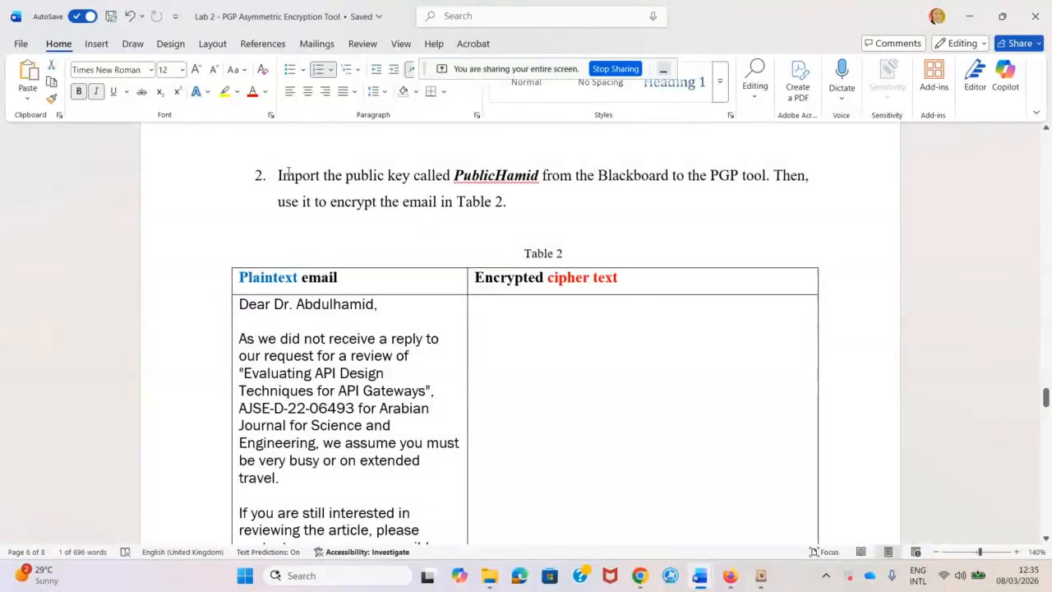
double_click(454, 175)
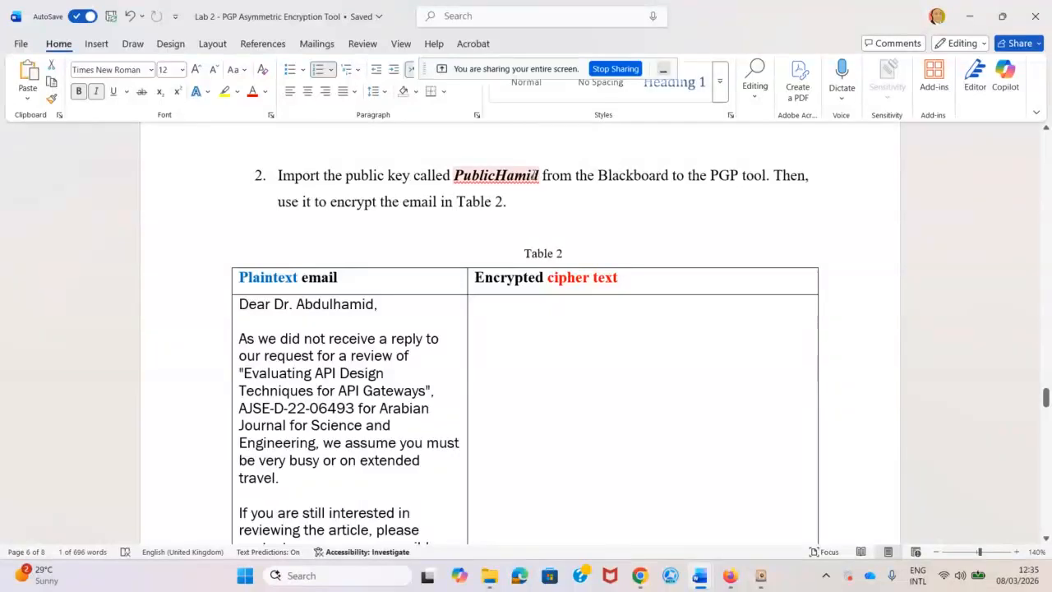
click(543, 175)
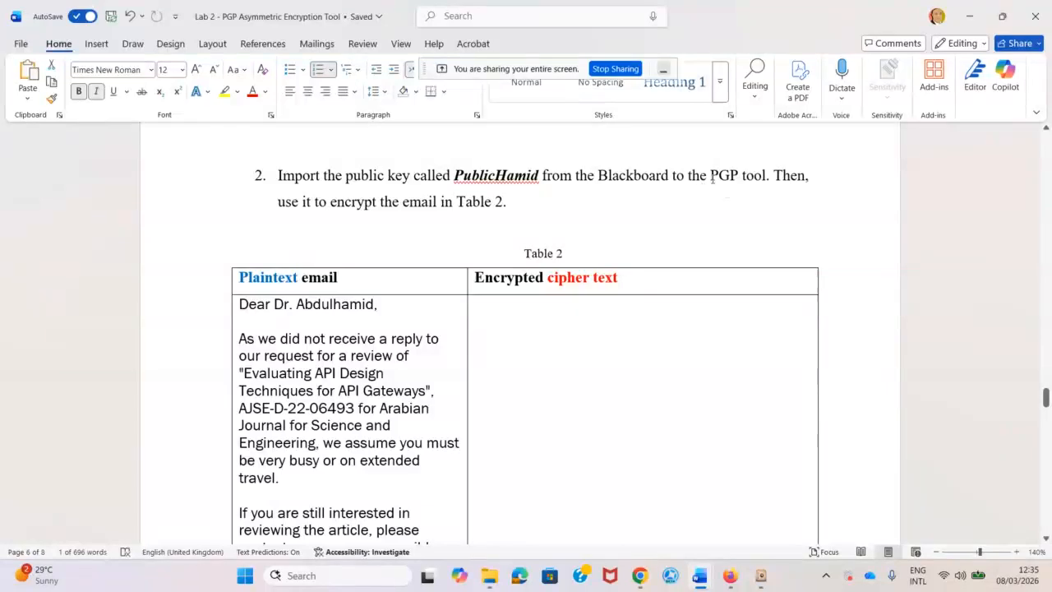
double_click(538, 176)
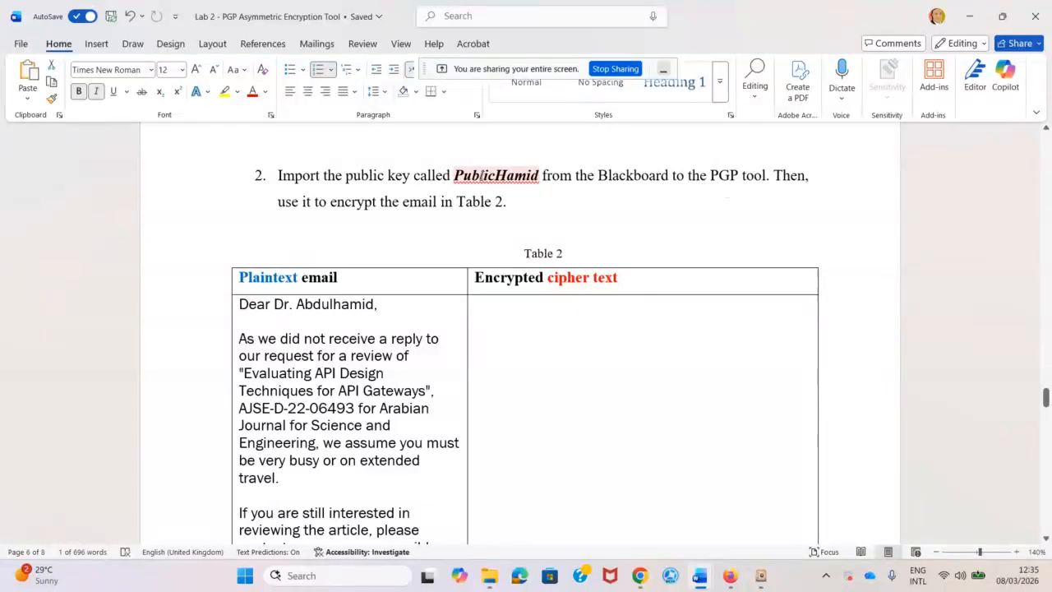
click(572, 177)
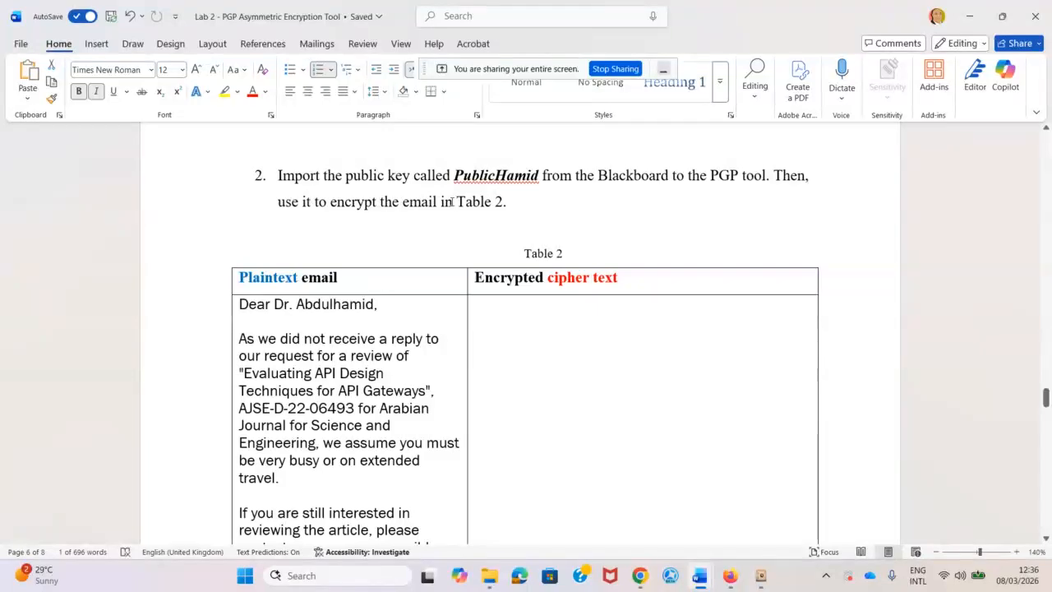
scroll(524, 216, down, 3)
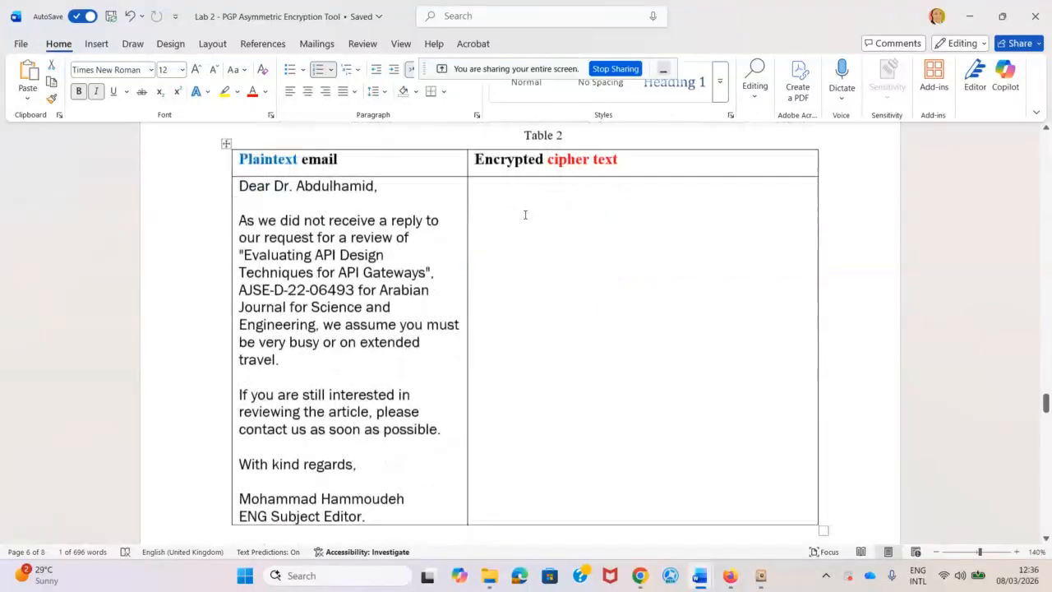
scroll(493, 238, up, 1)
scroll(493, 238, down, 1)
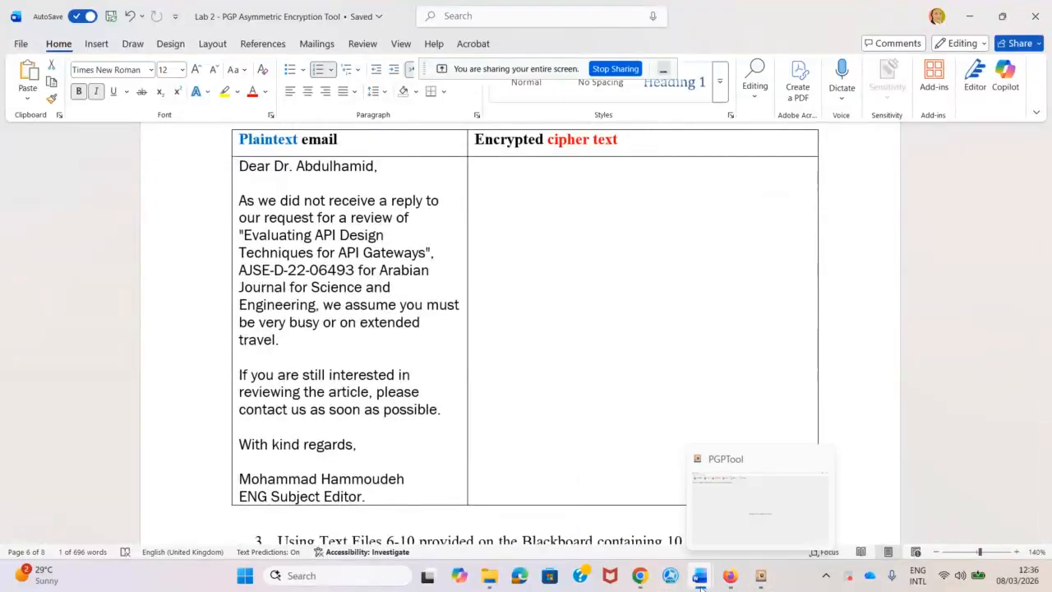
Download PublicHamid.asc from the Blackboard assignment's attached files.
mouse_move(730, 575)
click(698, 523)
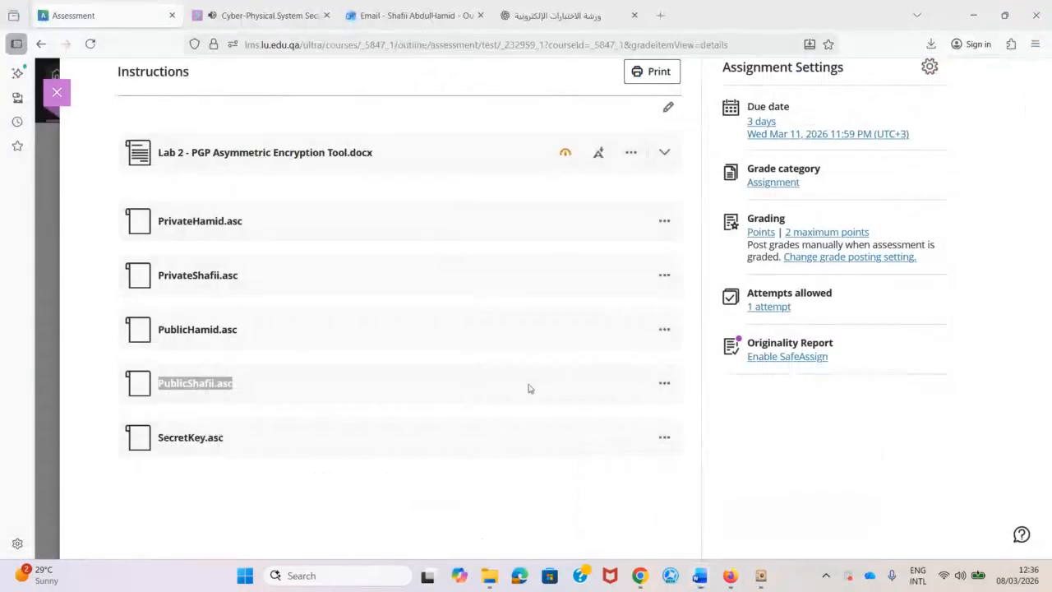
click(664, 328)
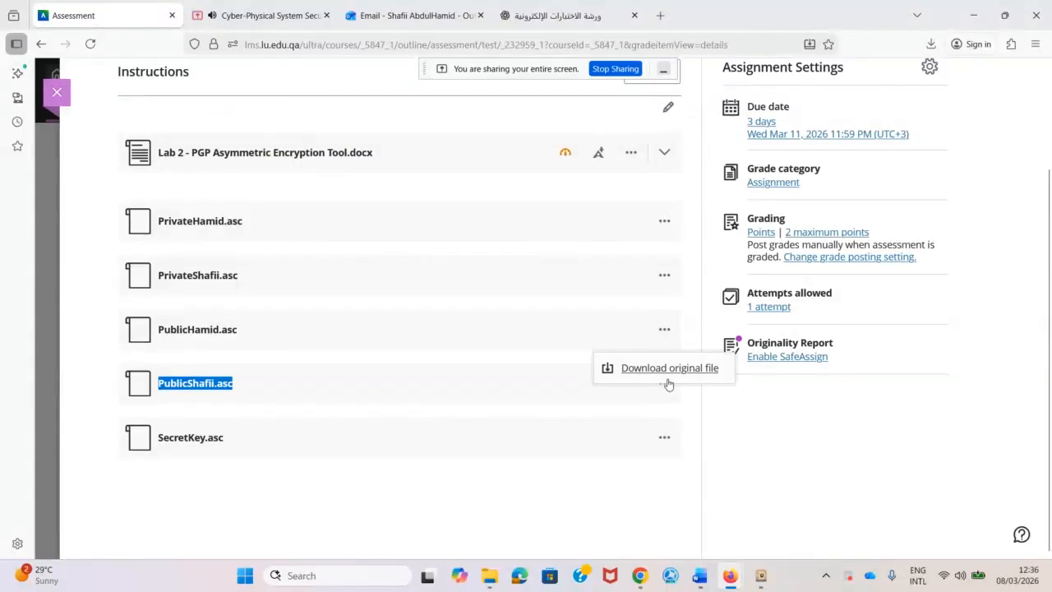
click(641, 368)
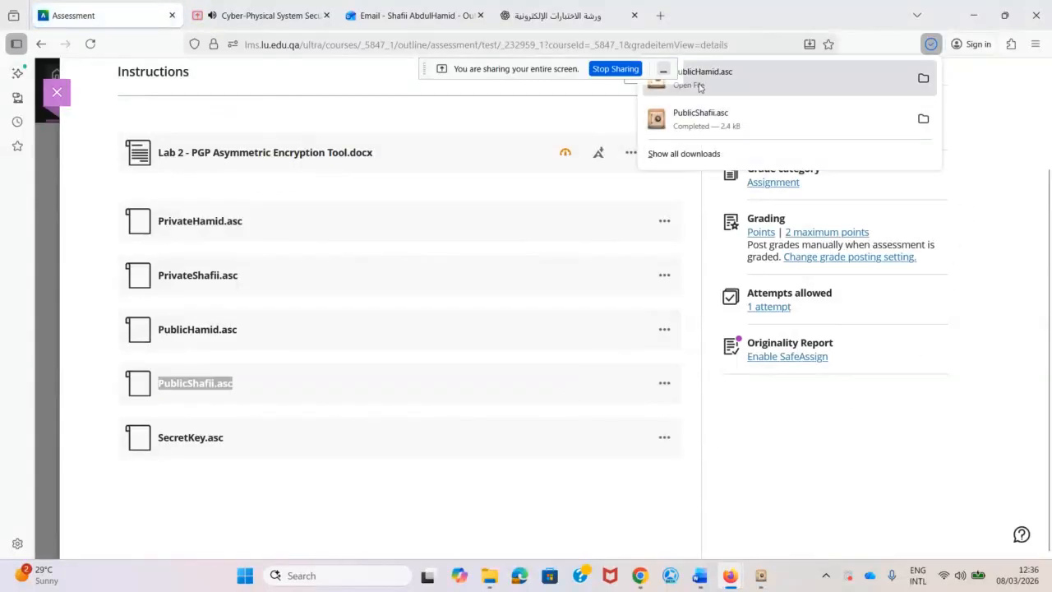
mouse_move(760, 577)
click(707, 465)
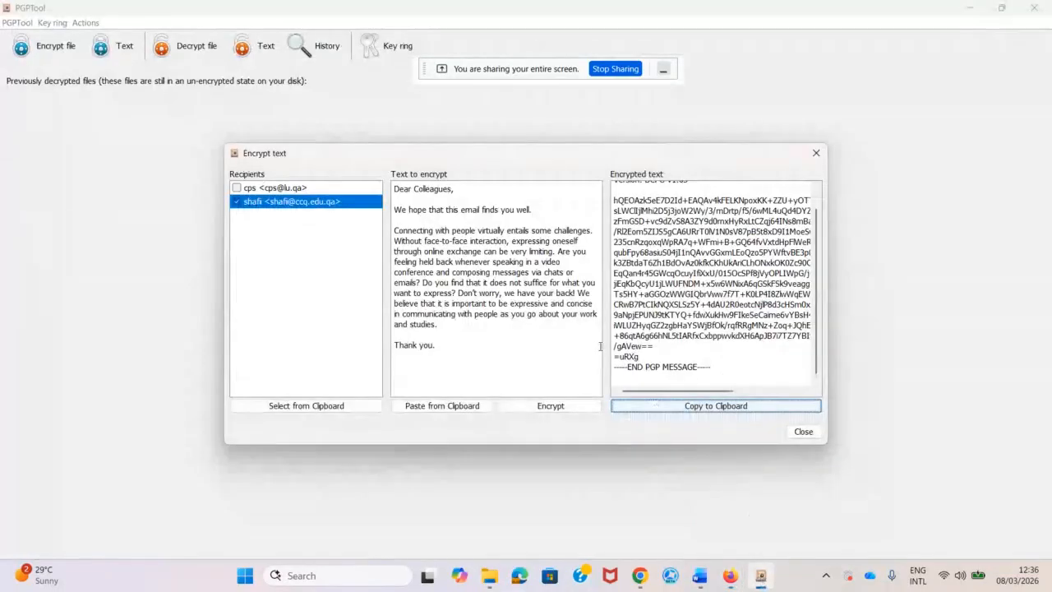
Import PublicHamid.asc from Downloads into the PGPTool key ring.
click(803, 431)
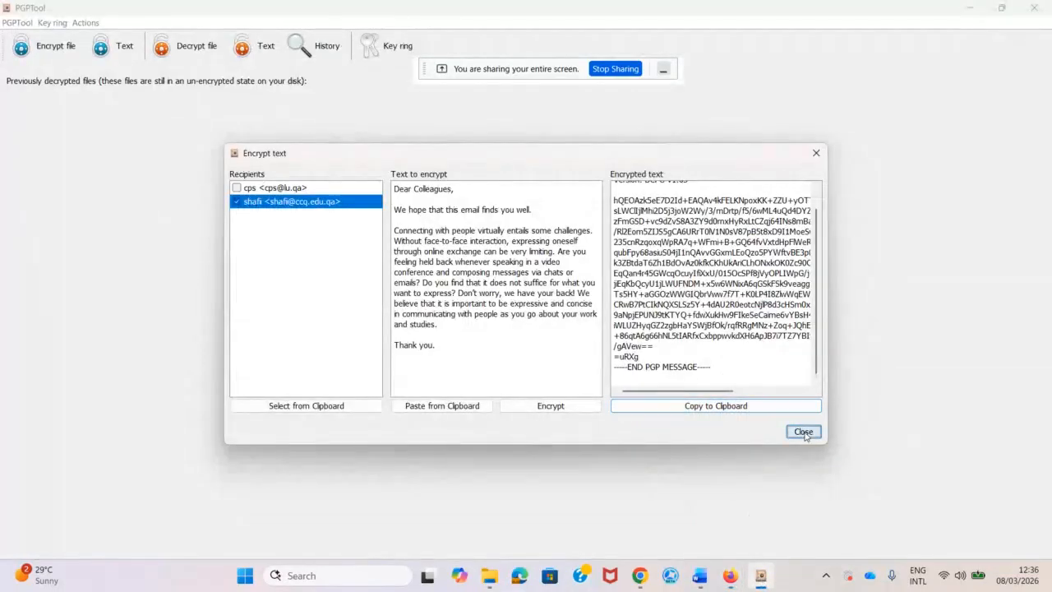
click(380, 46)
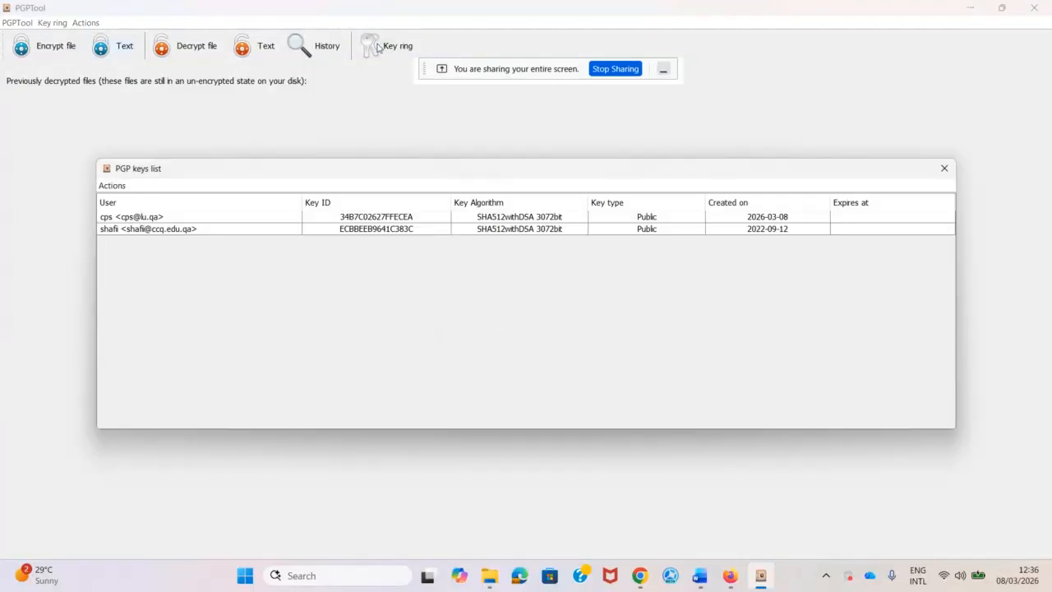
click(112, 185)
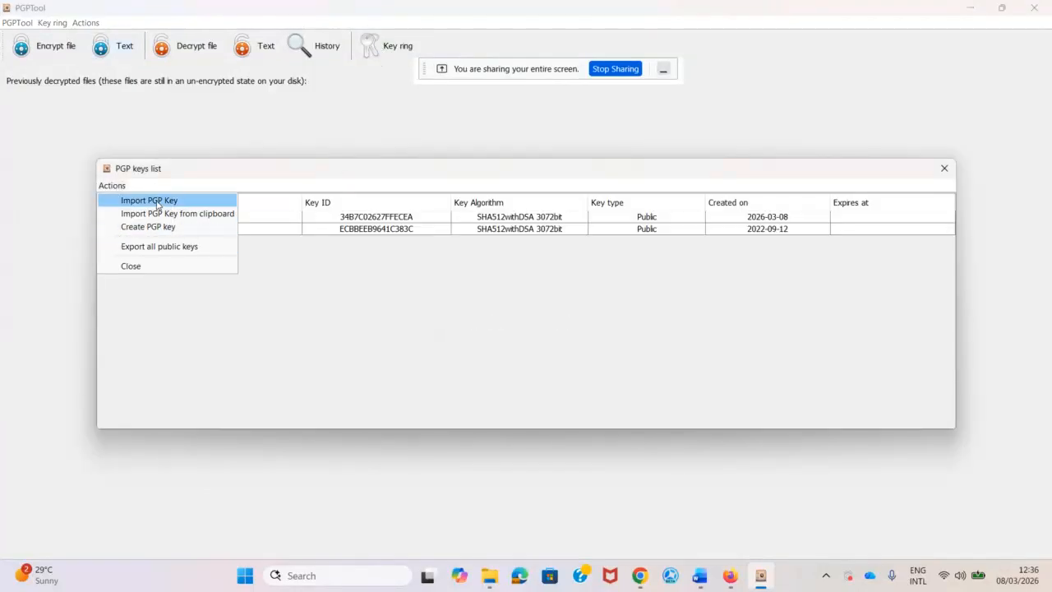
click(154, 201)
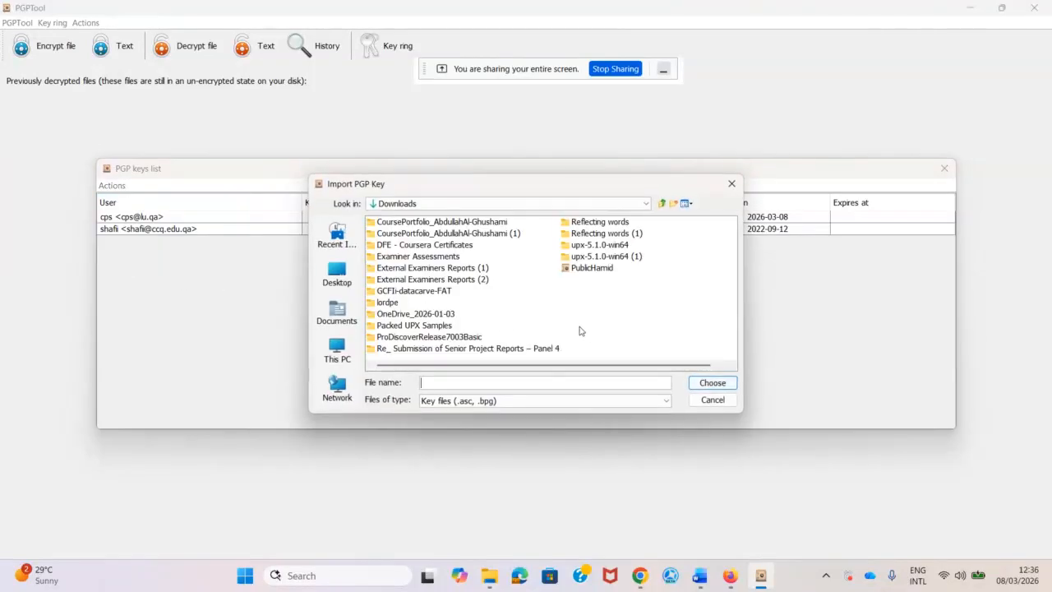
click(591, 269)
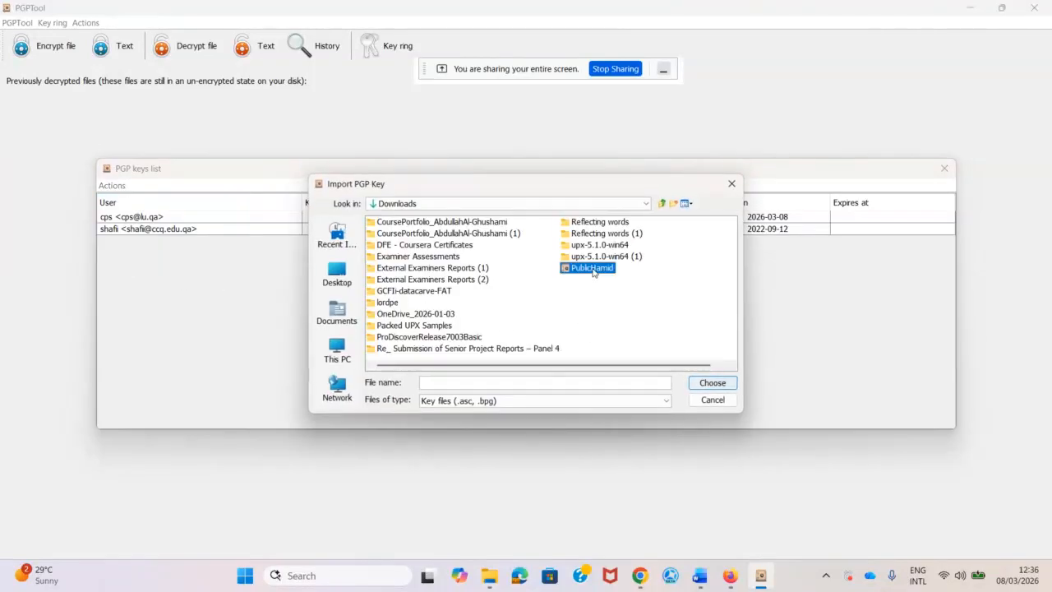
click(712, 383)
click(682, 425)
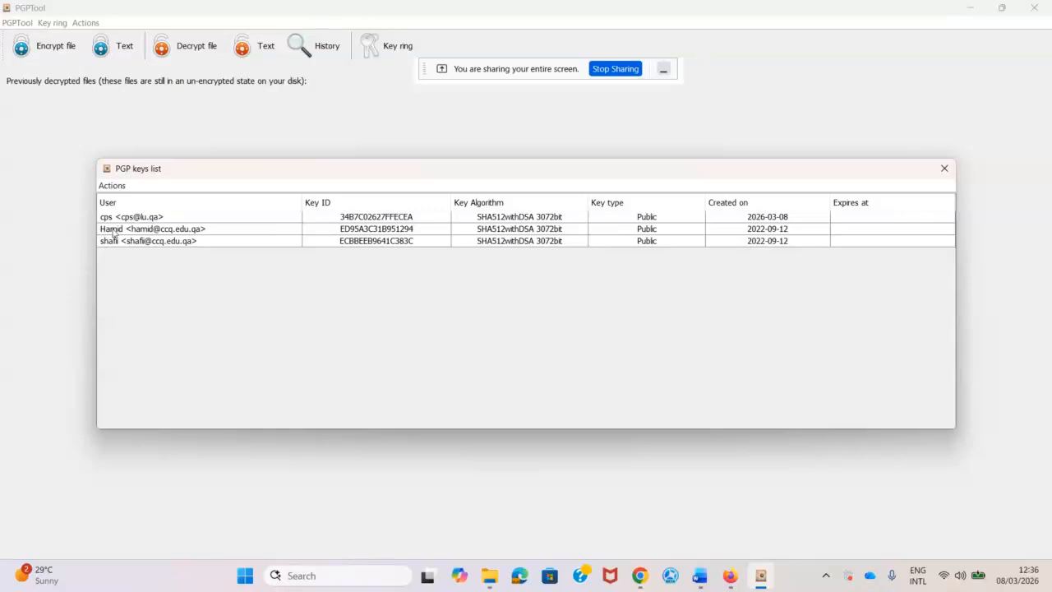
click(944, 168)
Copy the plaintext email from Table 2 of the Lab 2 Word document.
mouse_move(699, 575)
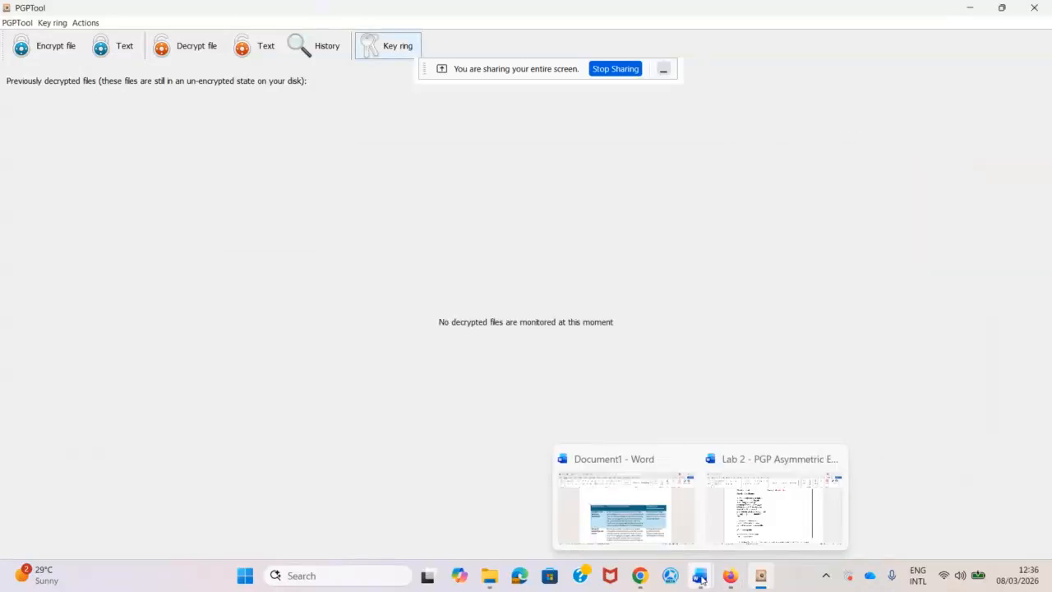
click(768, 495)
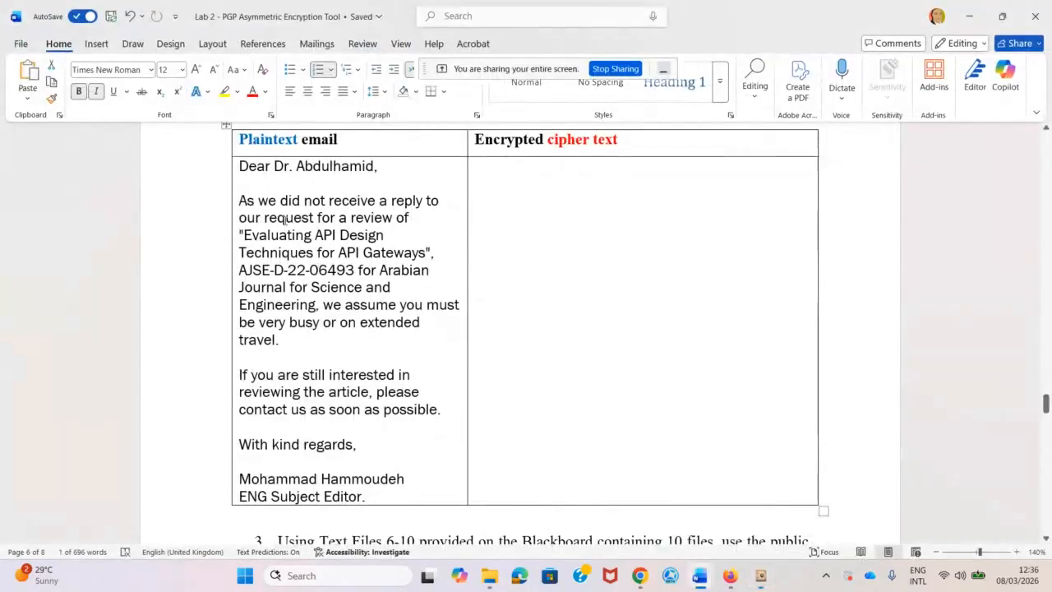
drag(241, 165, 368, 500)
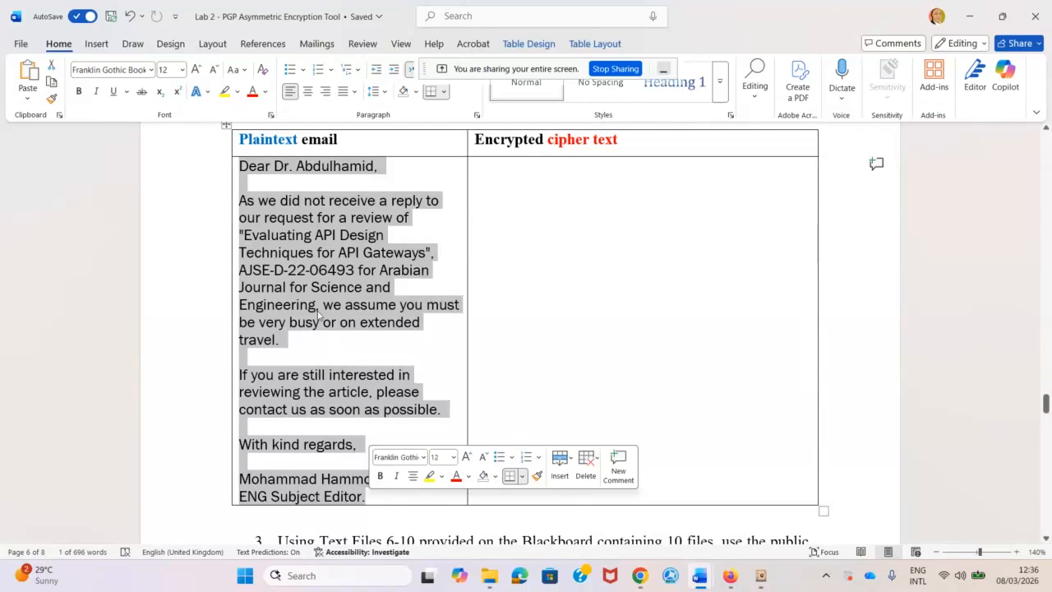
right_click(319, 284)
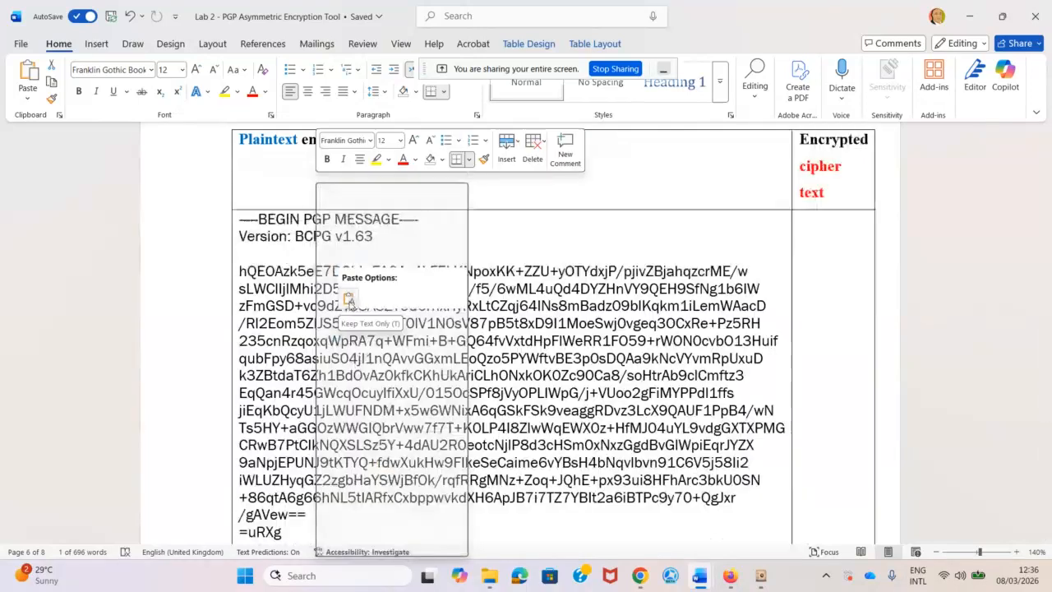
click(350, 257)
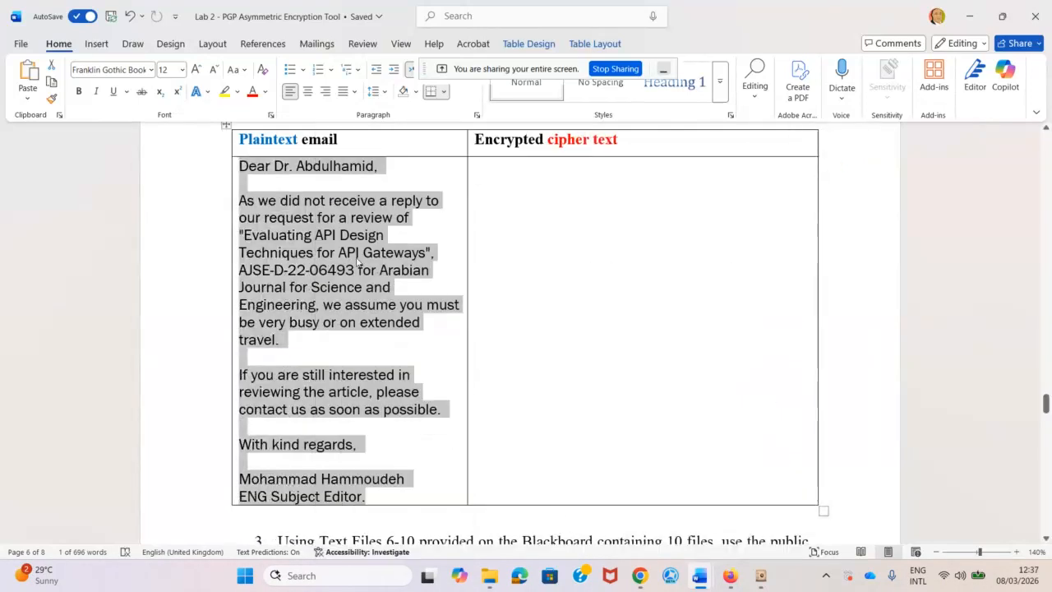
click(760, 576)
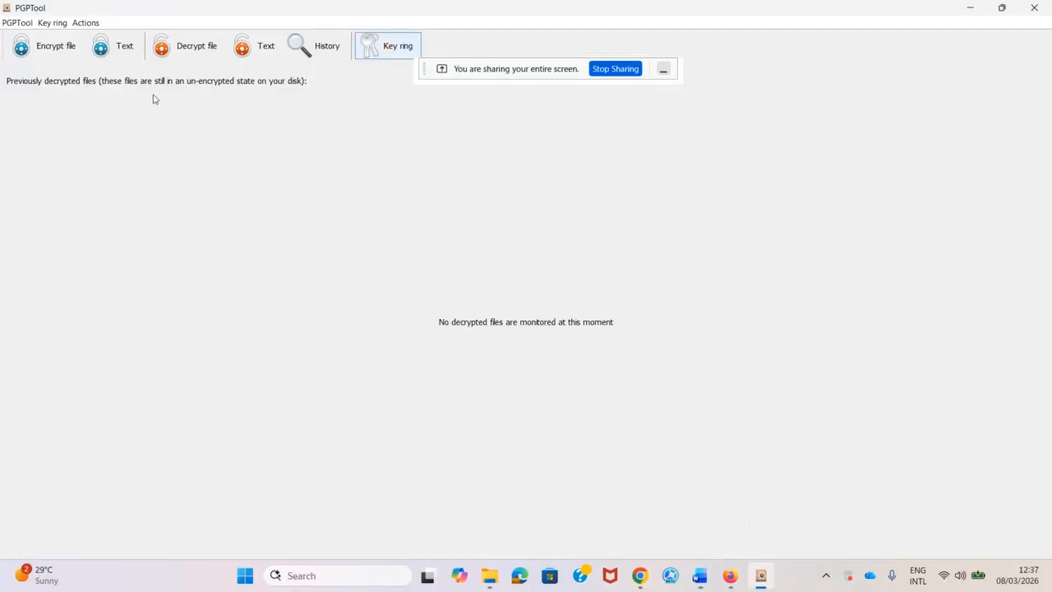
Encrypt the Table 2 email for the Hamid public key and copy the PGP message.
click(114, 47)
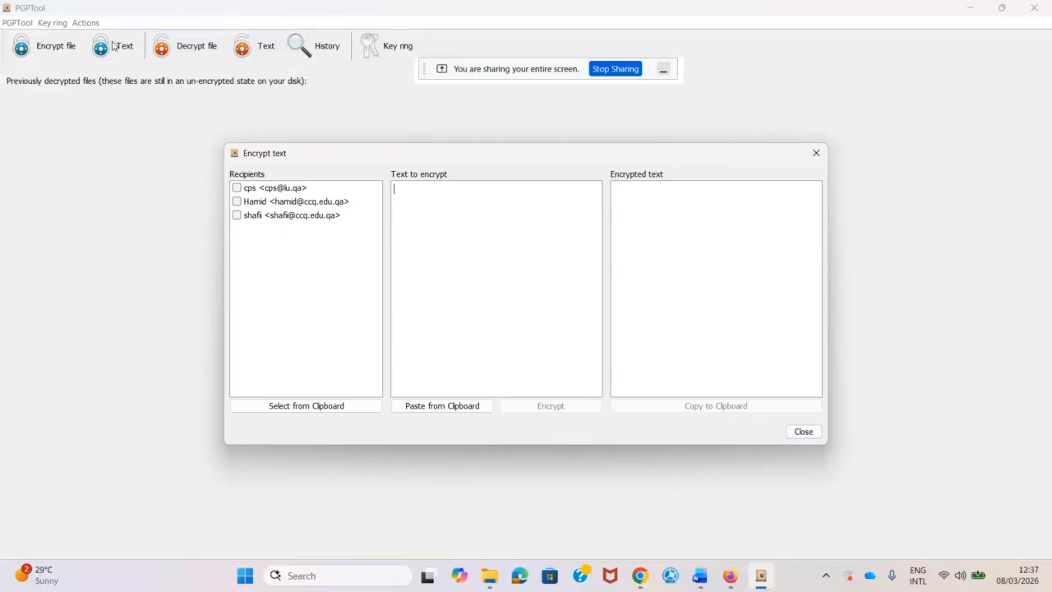
click(237, 202)
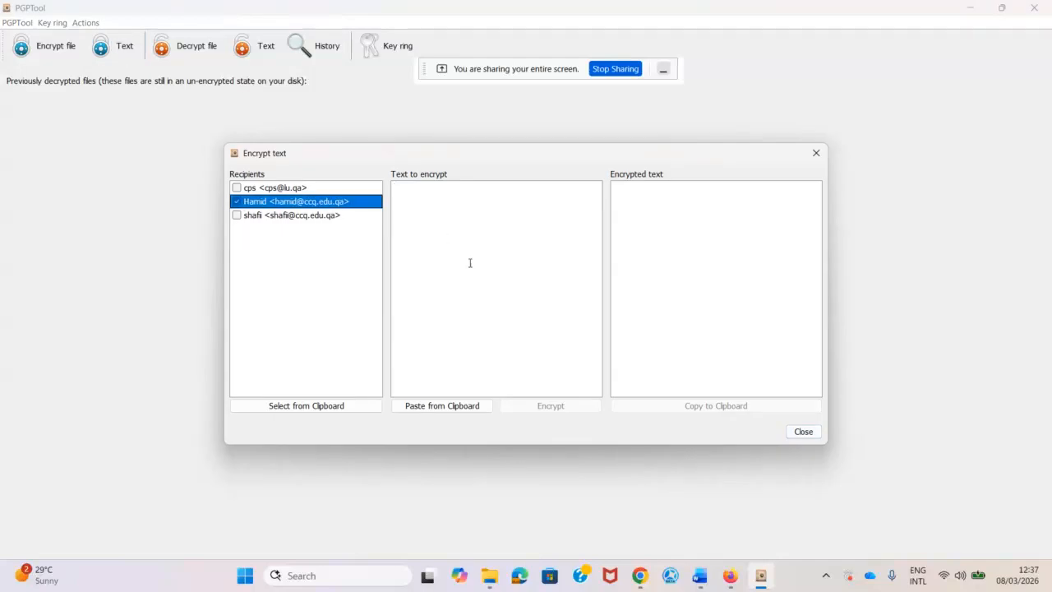
click(442, 406)
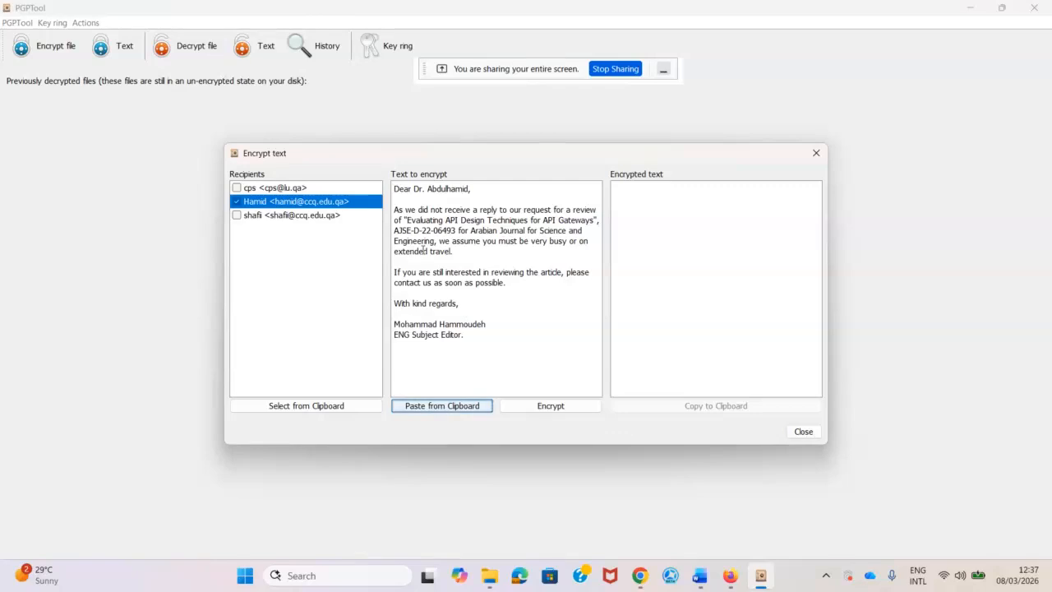
click(538, 410)
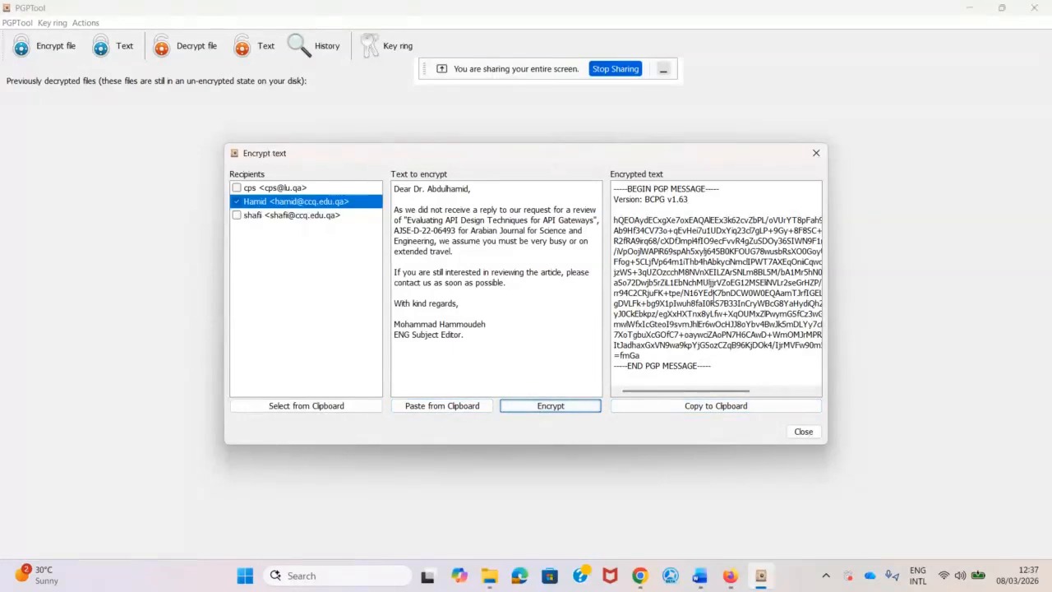
click(709, 406)
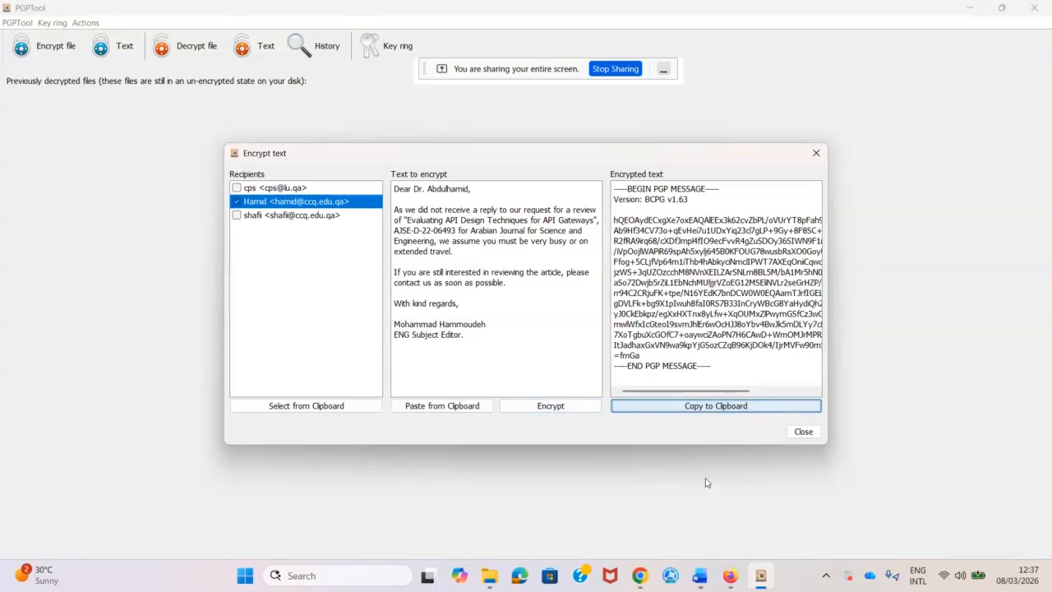
Paste the PGP message into Table 2's Encrypted cipher text cell, keeping text only.
mouse_move(734, 582)
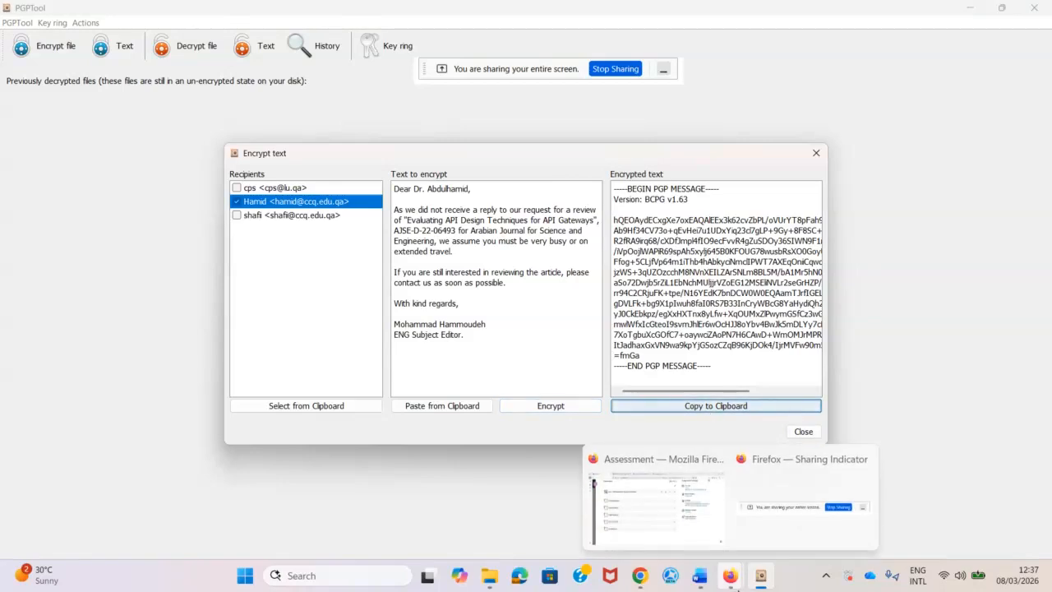
mouse_move(700, 575)
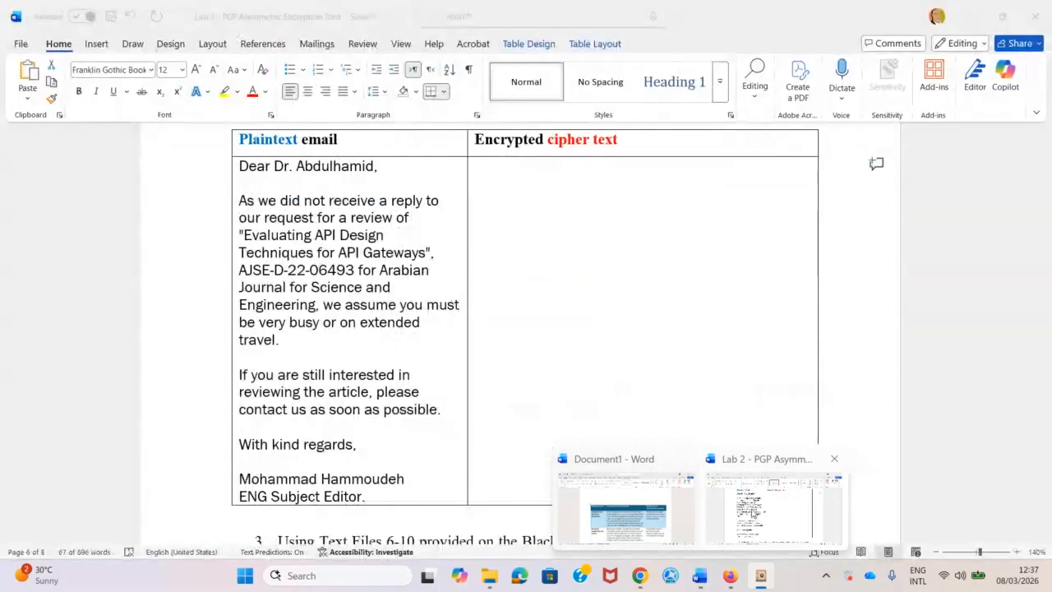
click(789, 509)
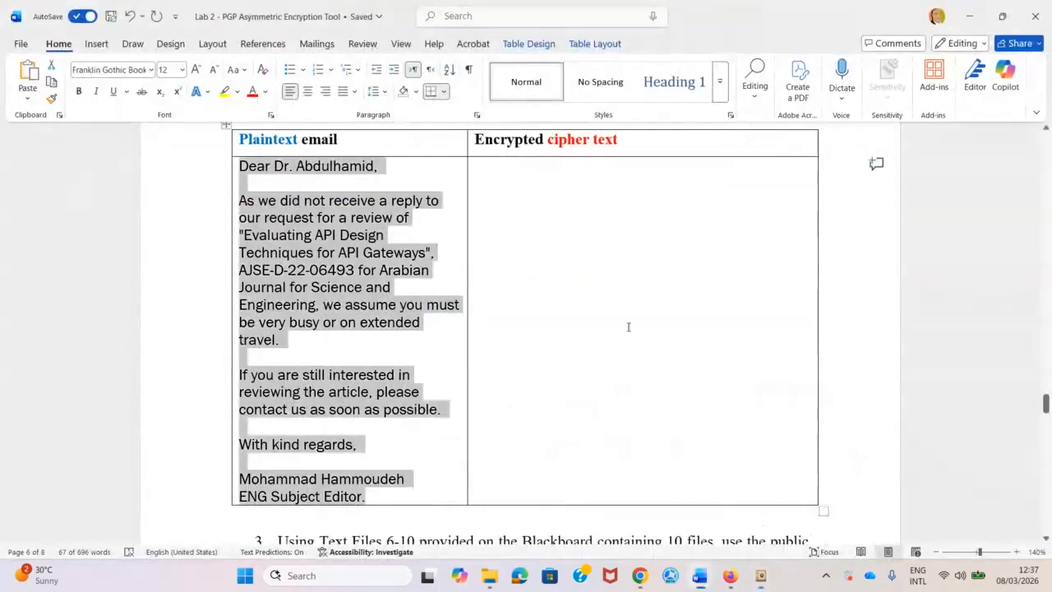
click(575, 241)
right_click(575, 241)
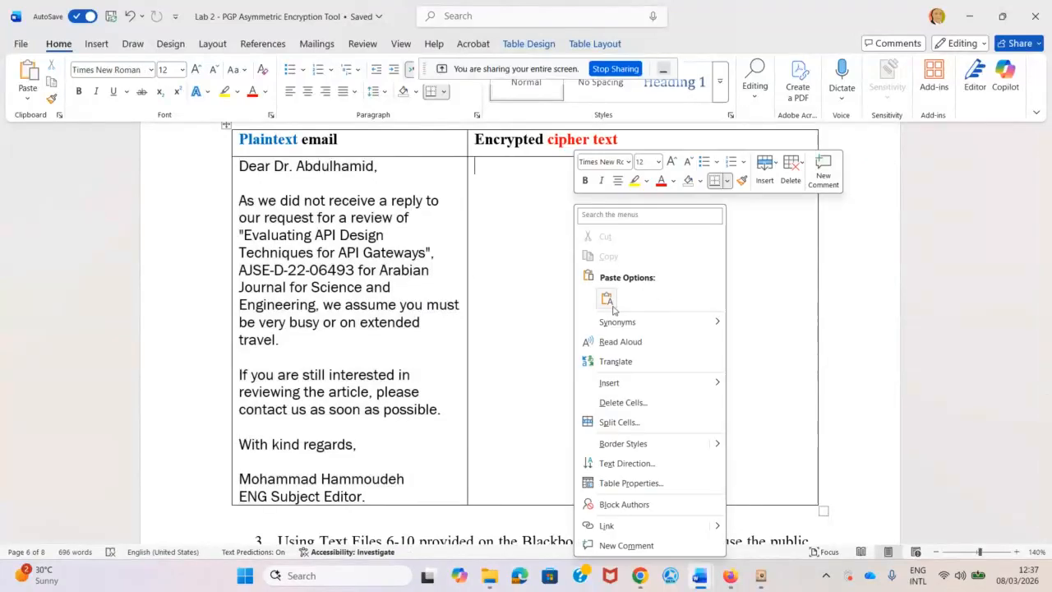
click(609, 301)
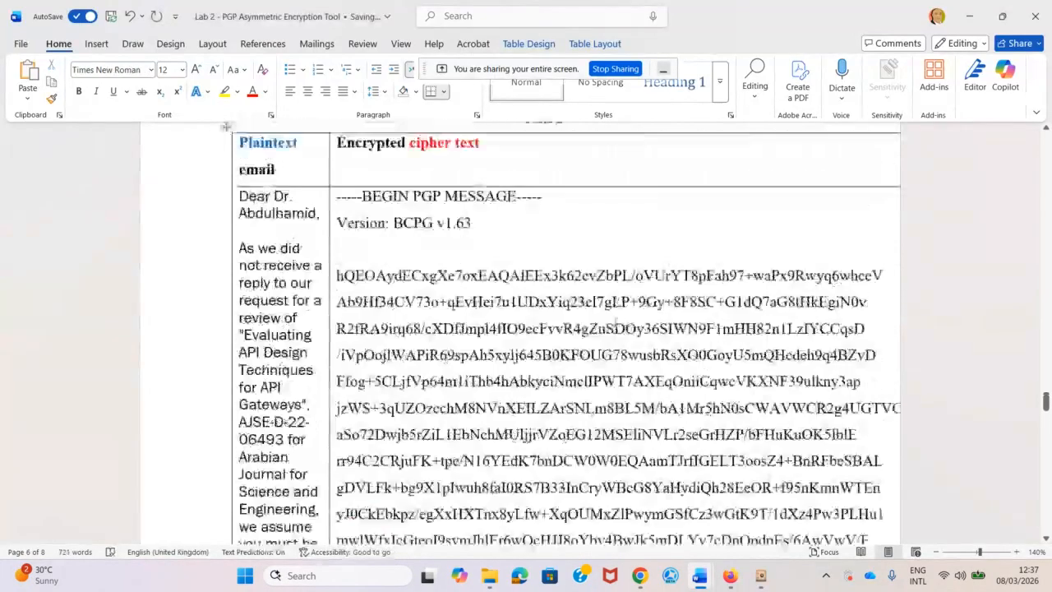
scroll(615, 322, up, 1)
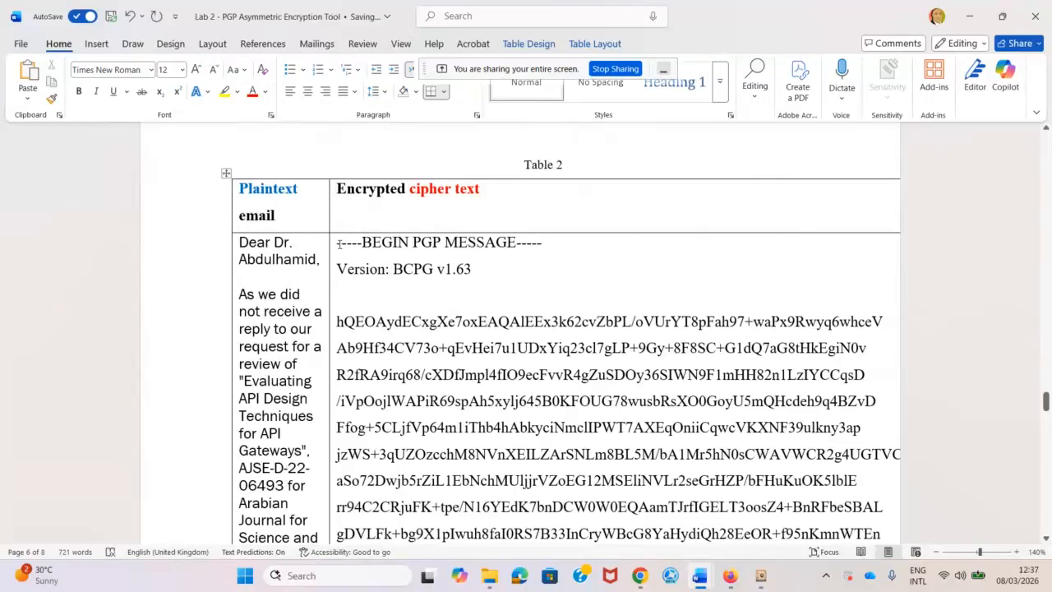
Set the whole pasted BEGIN–END PGP message to font size 8.
drag(337, 243, 525, 207)
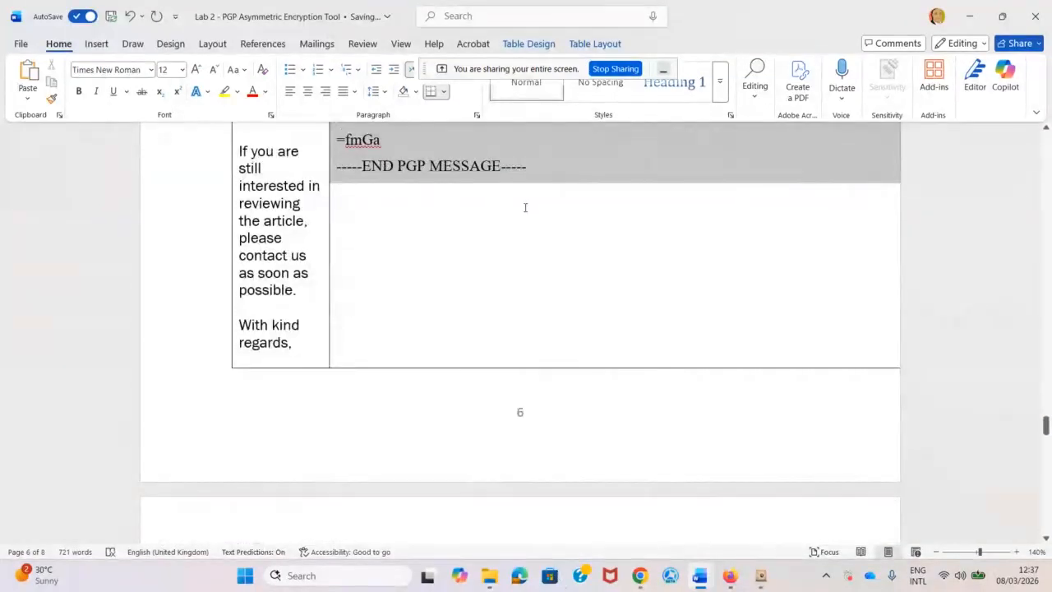
click(180, 72)
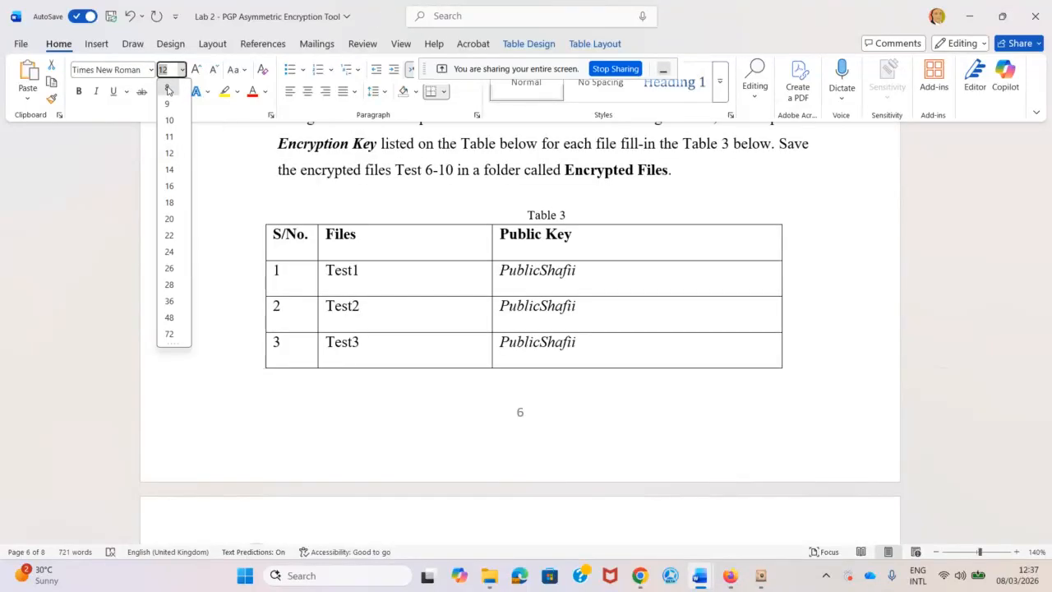
click(168, 89)
scroll(451, 298, up, 10)
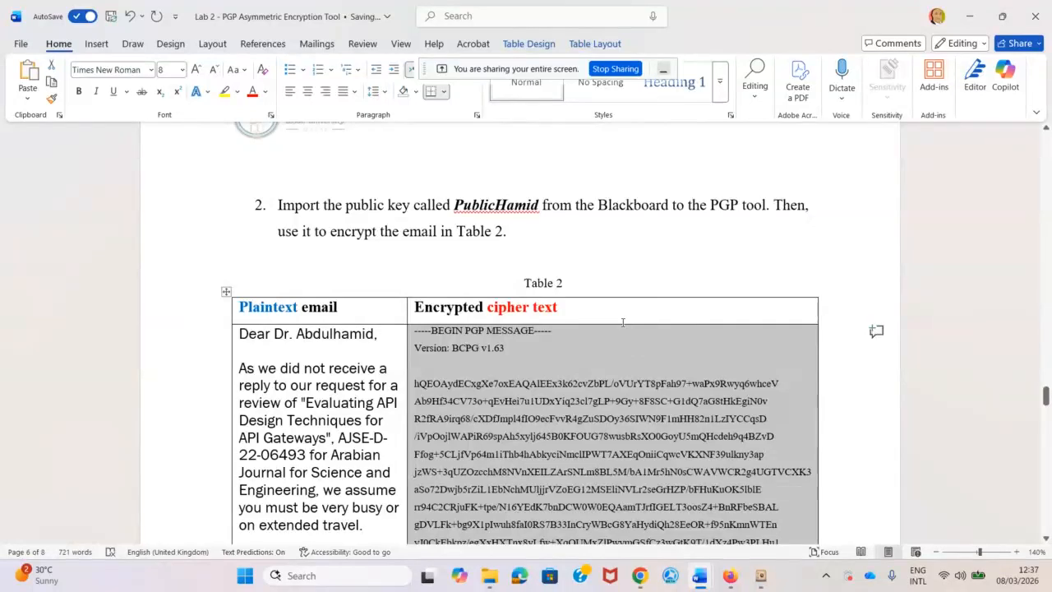
scroll(616, 317, down, 2)
scroll(611, 310, up, 2)
scroll(611, 310, down, 3)
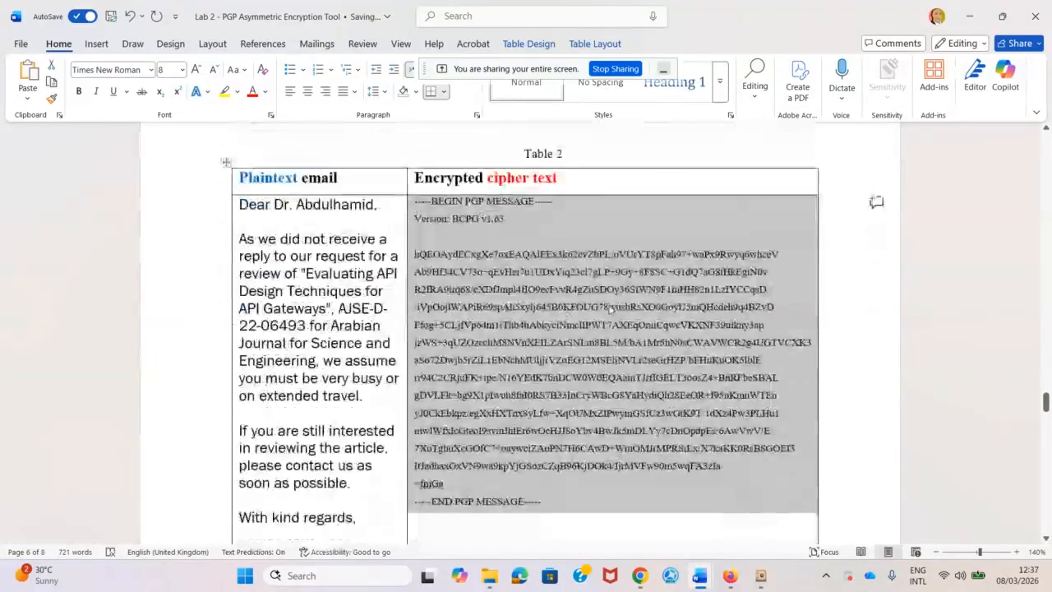
click(590, 304)
scroll(590, 303, up, 6)
scroll(591, 309, down, 12)
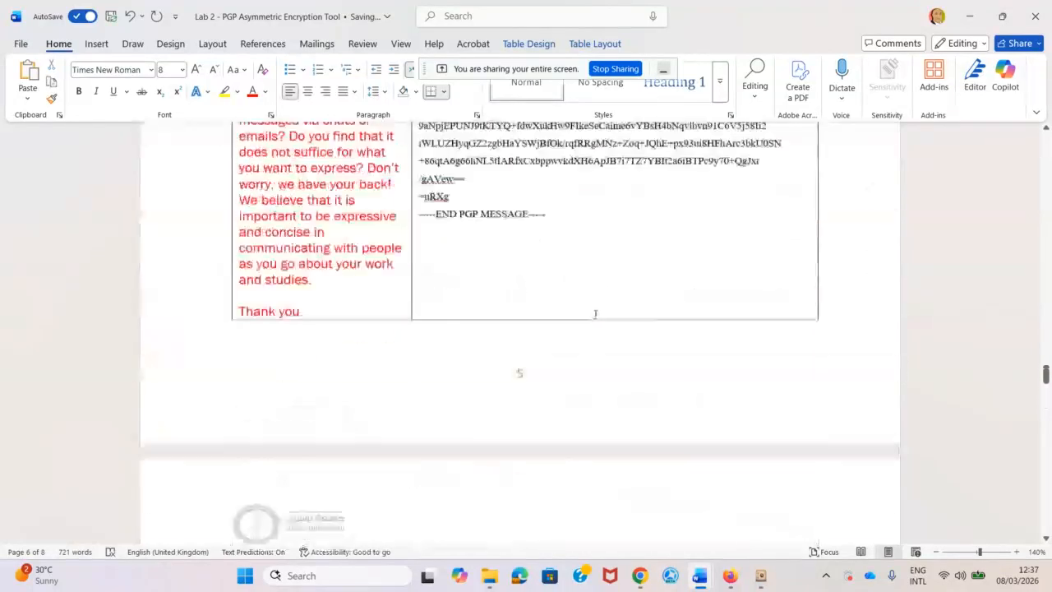
scroll(595, 314, up, 3)
scroll(595, 314, up, 5)
scroll(545, 302, down, 11)
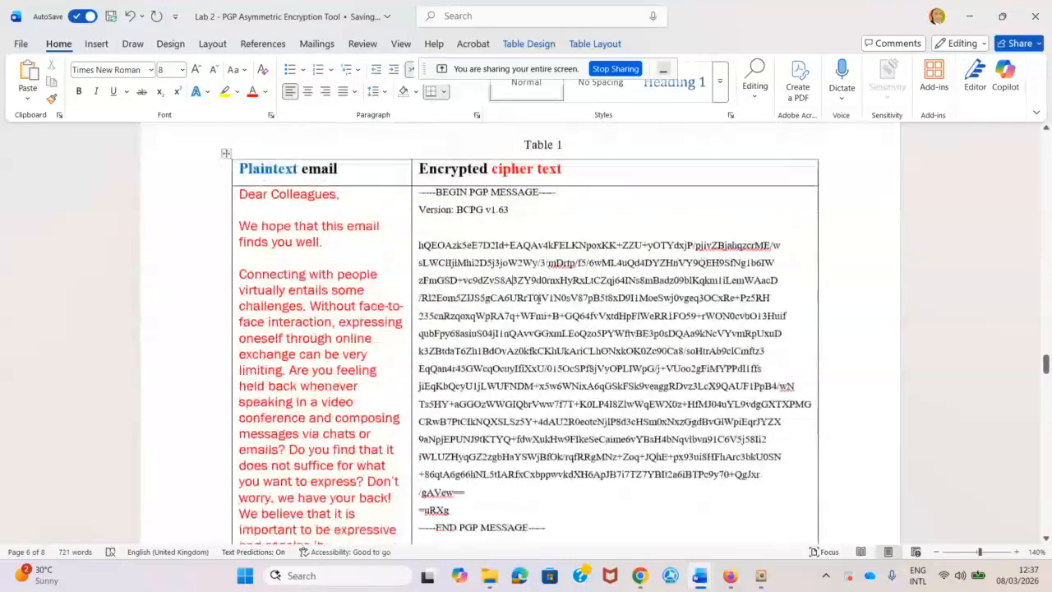
scroll(545, 302, down, 12)
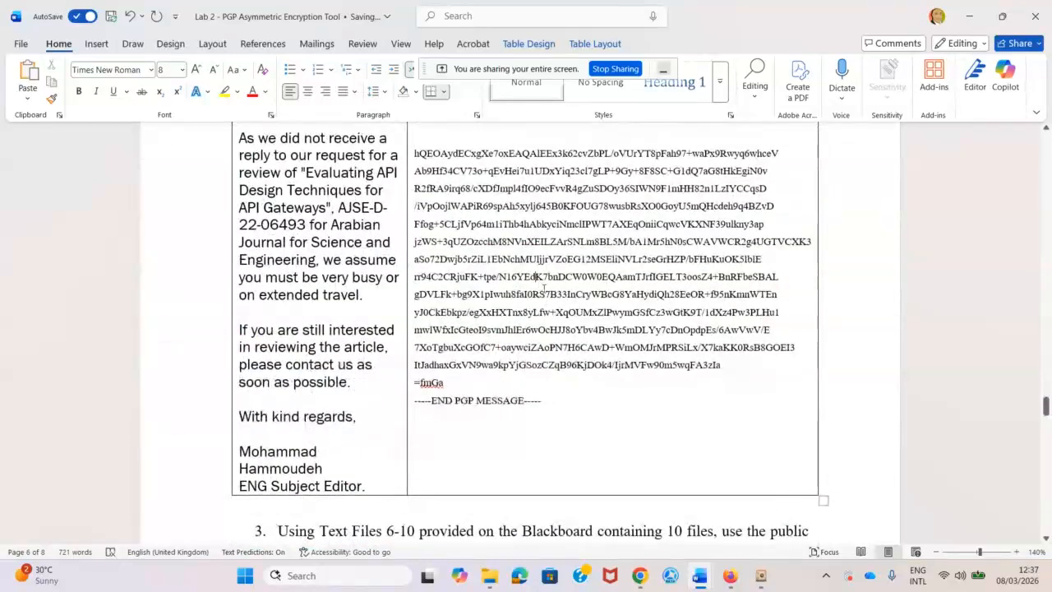
scroll(548, 293, down, 3)
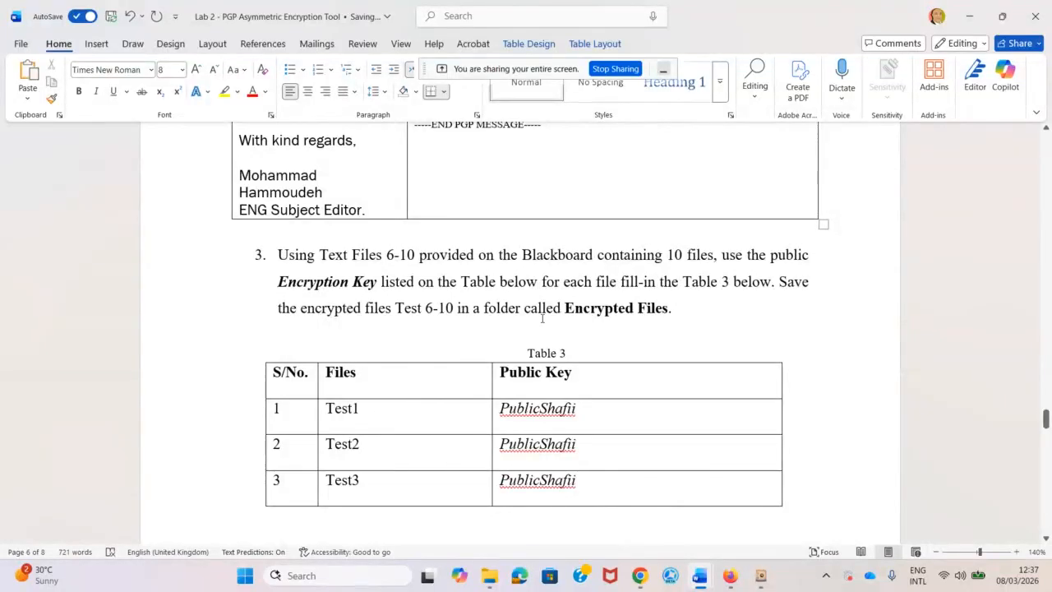
Select Test1 in Table 3, then bring up the Blackboard assessment page listing the .asc key files.
scroll(540, 319, down, 10)
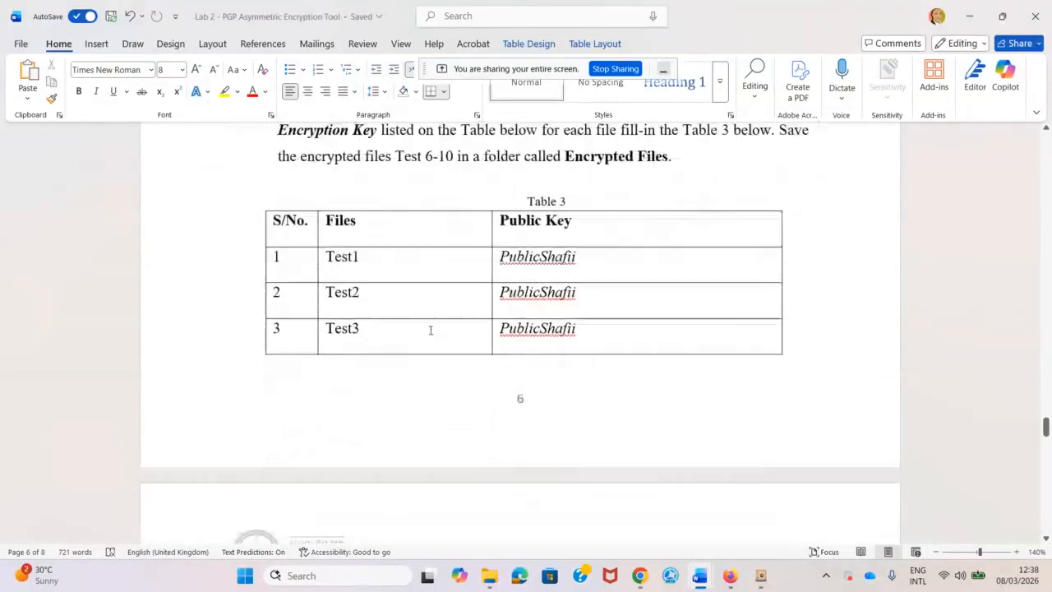
scroll(449, 344, up, 9)
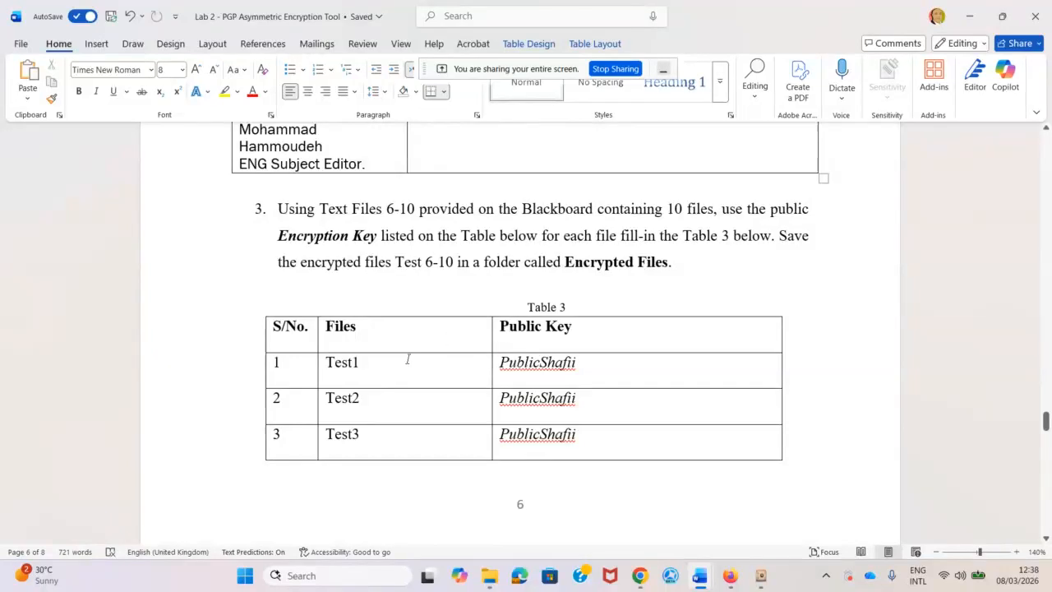
double_click(367, 362)
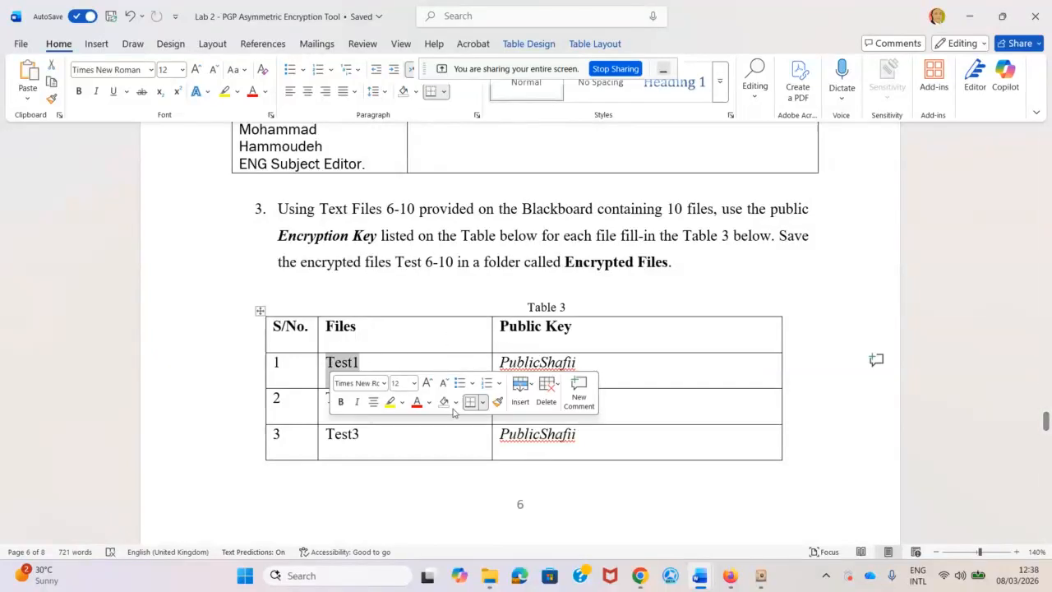
mouse_move(729, 575)
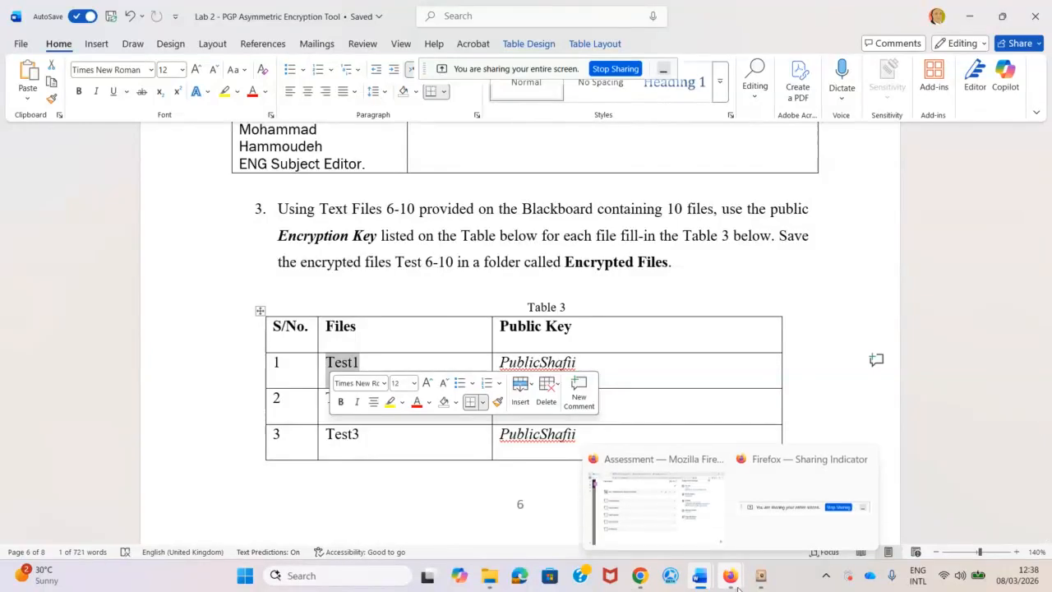
click(702, 504)
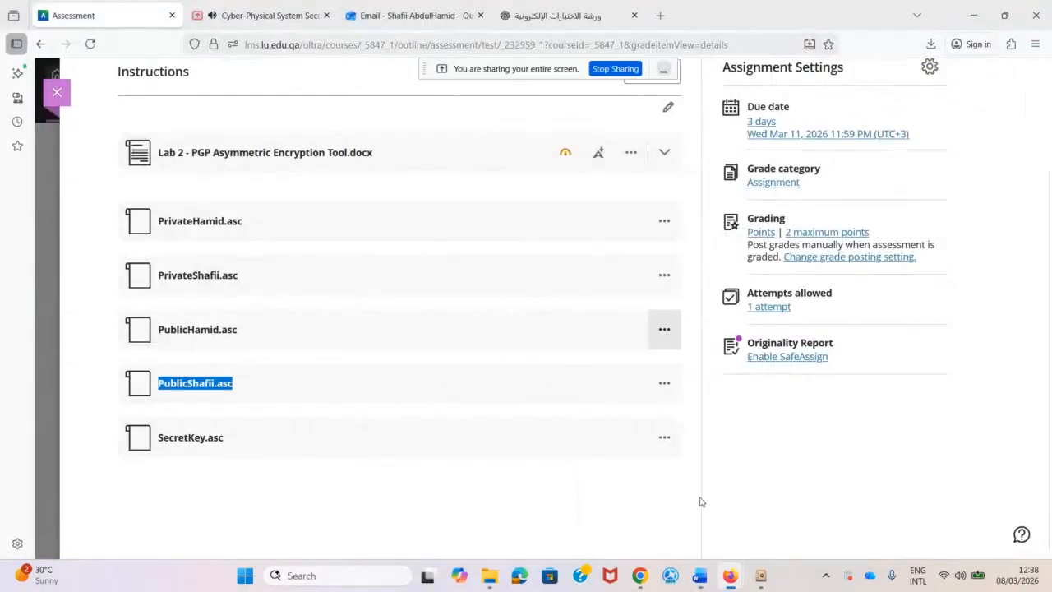
Check the Collaborate session's attendees list, then minimize the browser back to the Lab 2 document.
click(253, 11)
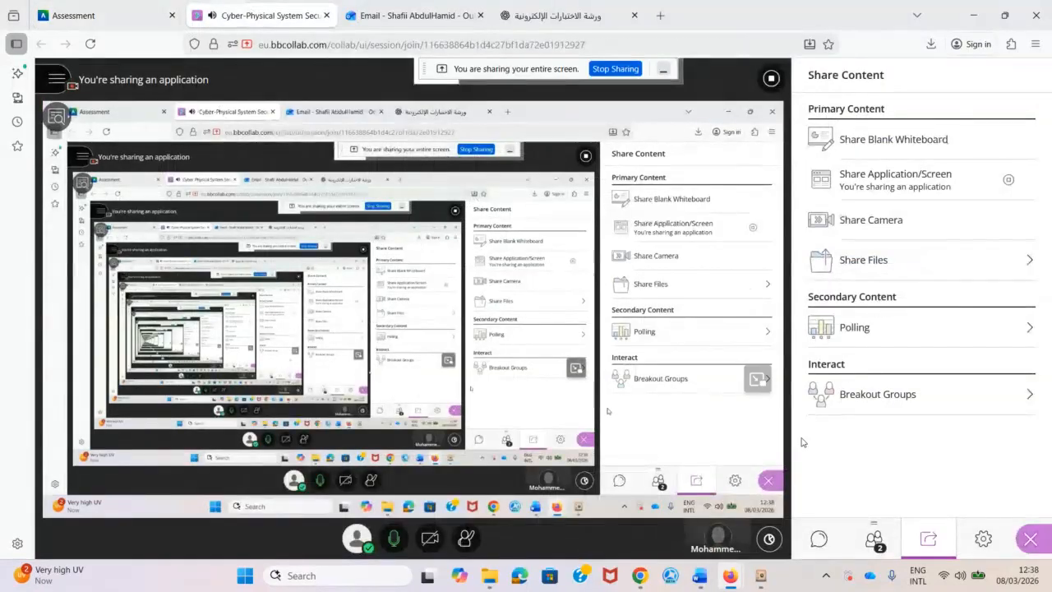
click(875, 542)
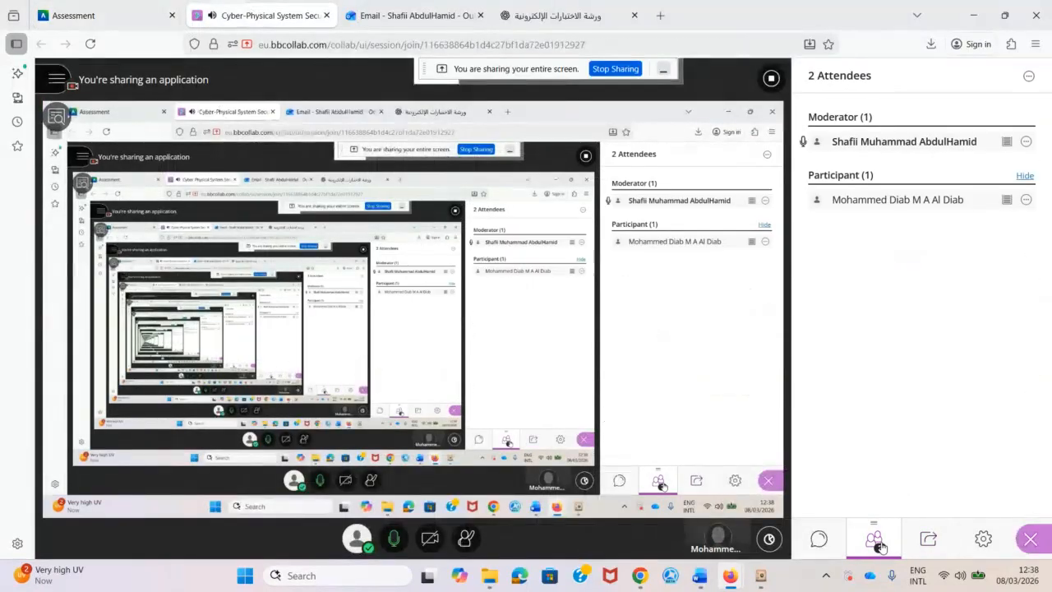
click(973, 15)
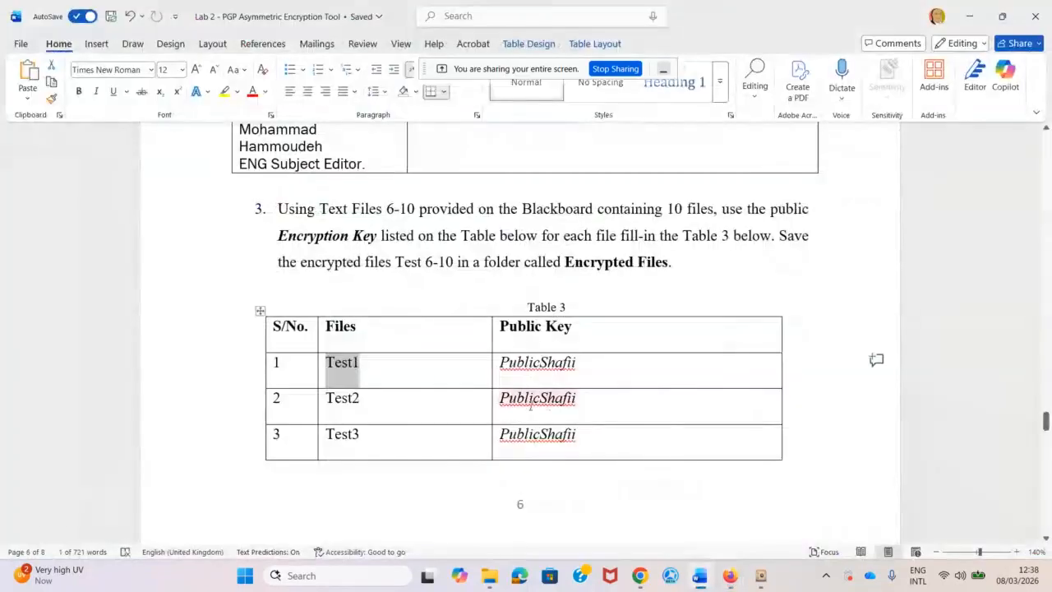
Step through the Test1–Test5 cells of Table 3, then bring the Collaborate session window forward.
click(376, 236)
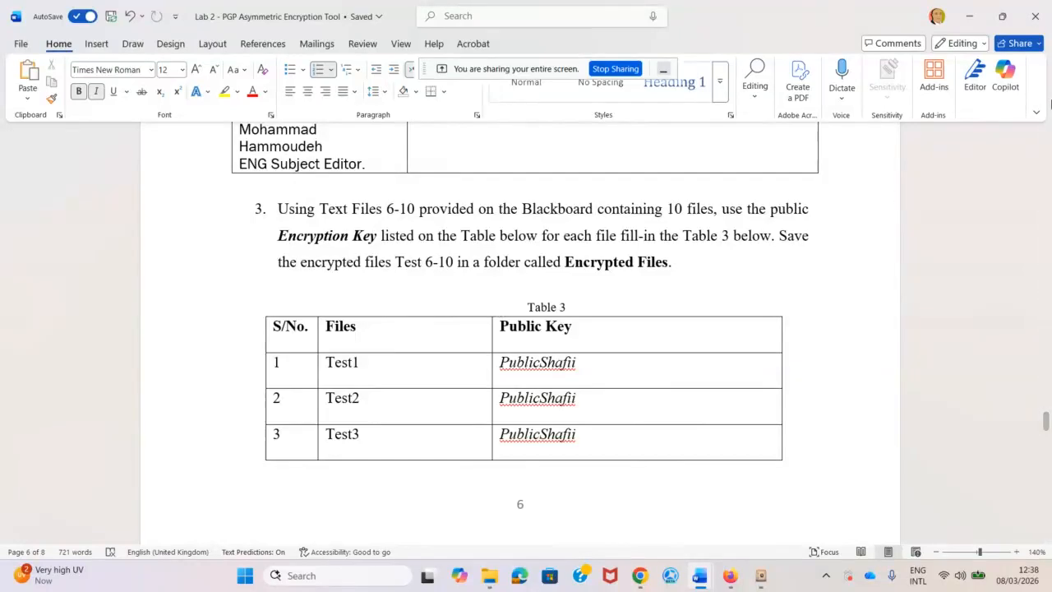
click(376, 362)
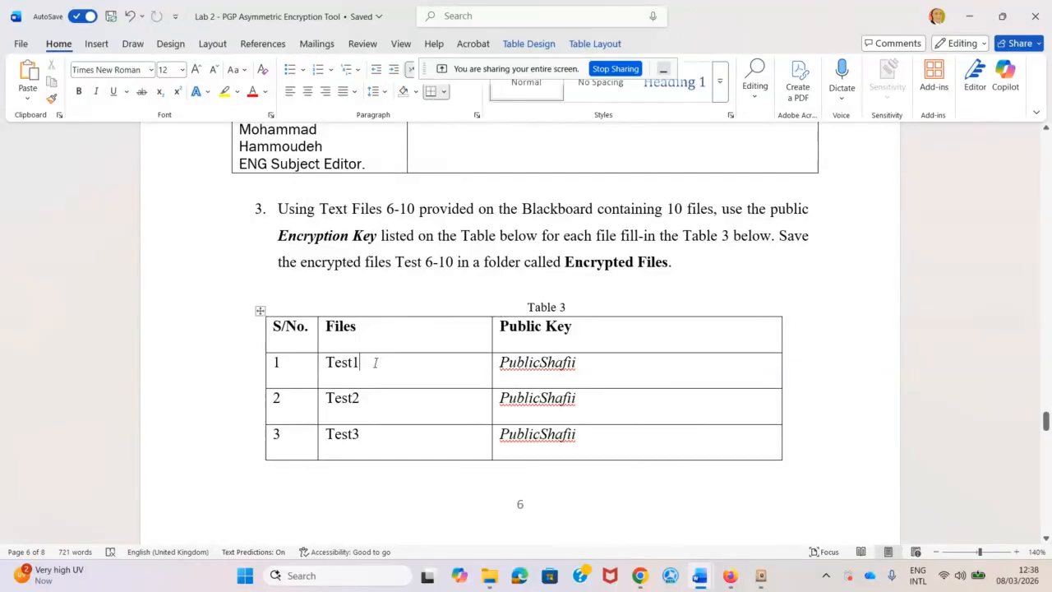
click(374, 437)
scroll(375, 415, down, 3)
click(384, 462)
scroll(384, 463, down, 1)
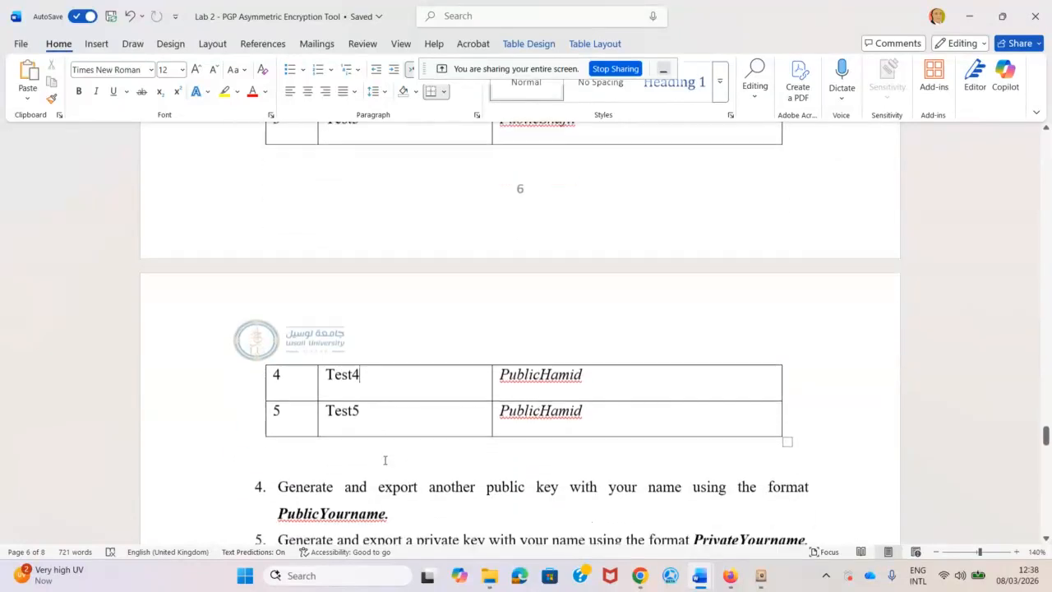
click(372, 405)
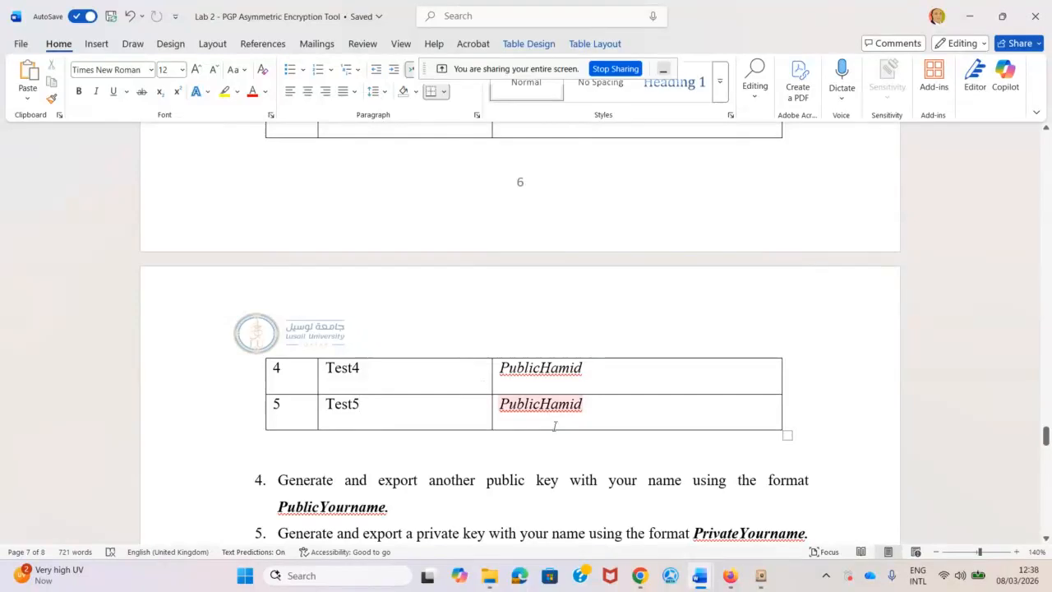
mouse_move(733, 578)
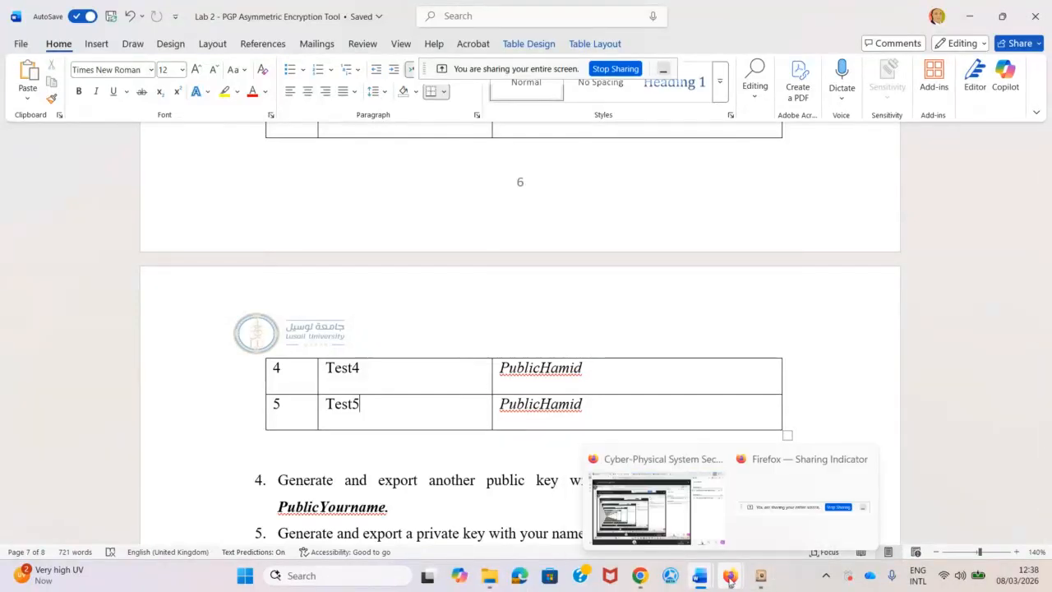
click(699, 540)
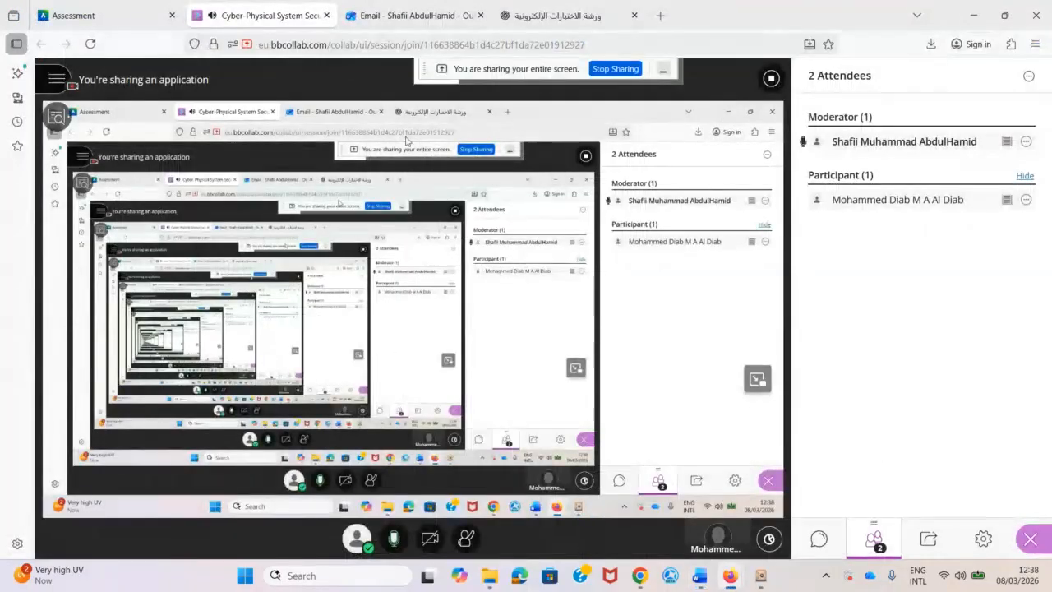
Attach Test Files.zip from the PGP Encryption Installation Pack folder to the assignment instructions and save.
click(100, 15)
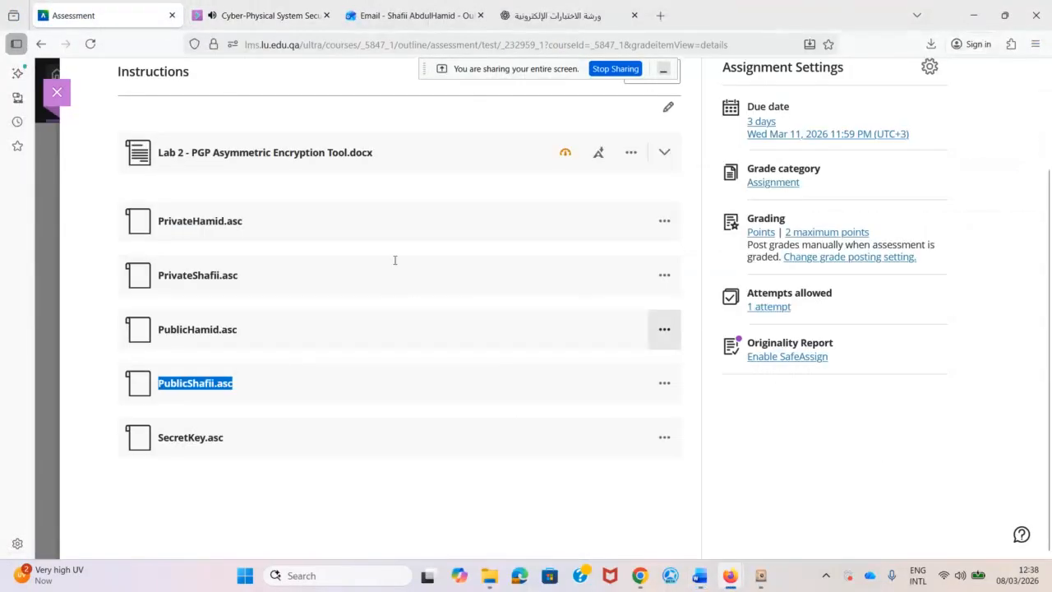
click(218, 480)
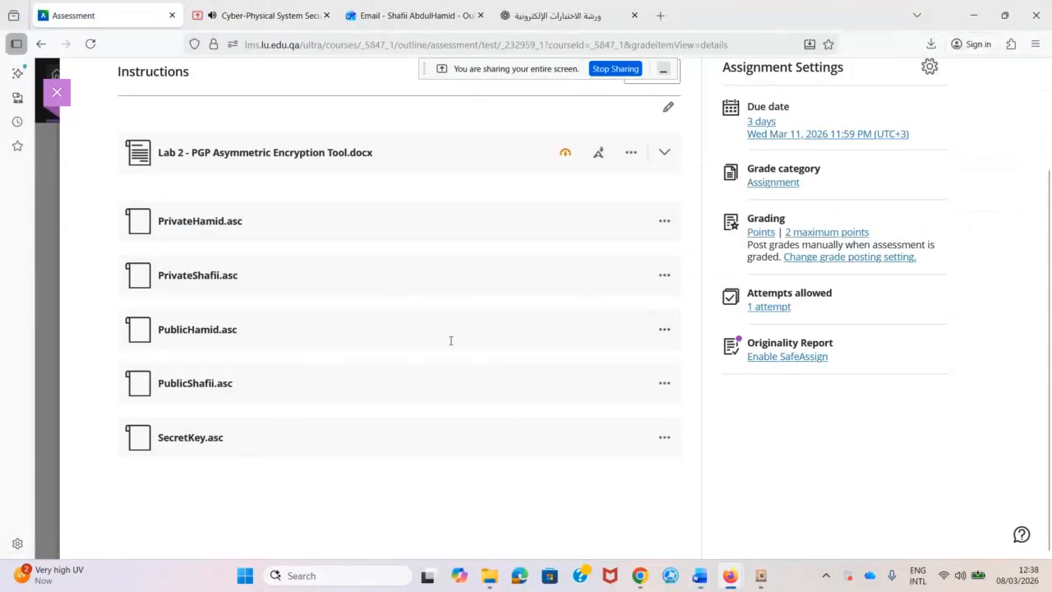
click(666, 110)
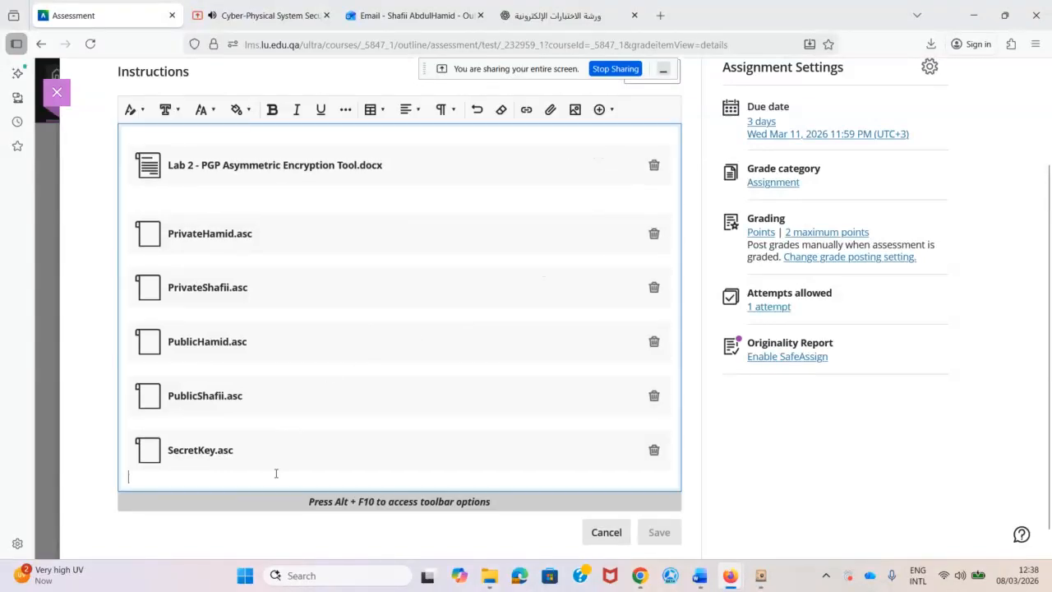
click(549, 111)
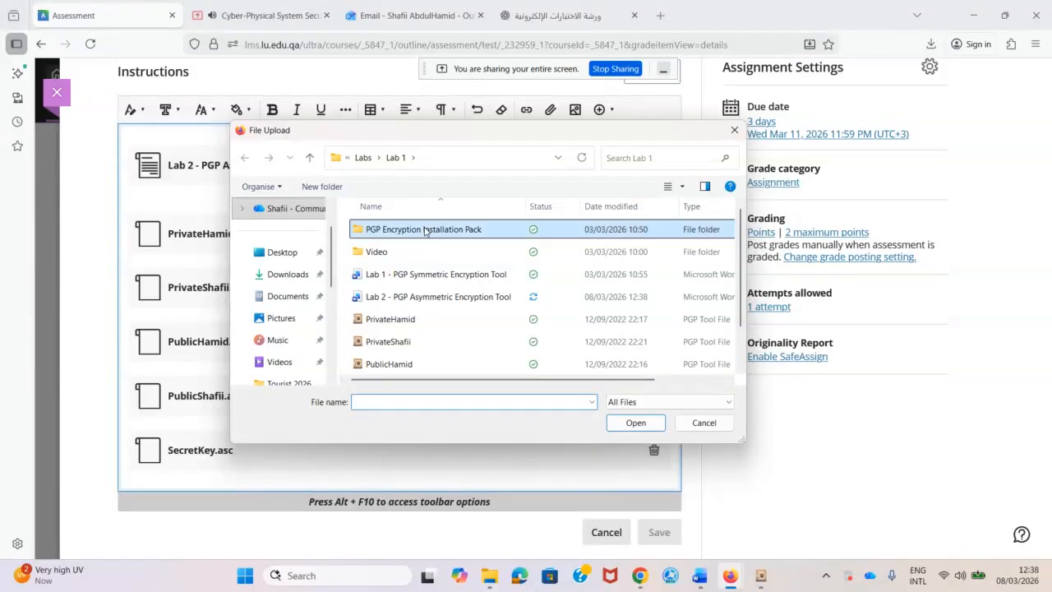
double_click(427, 230)
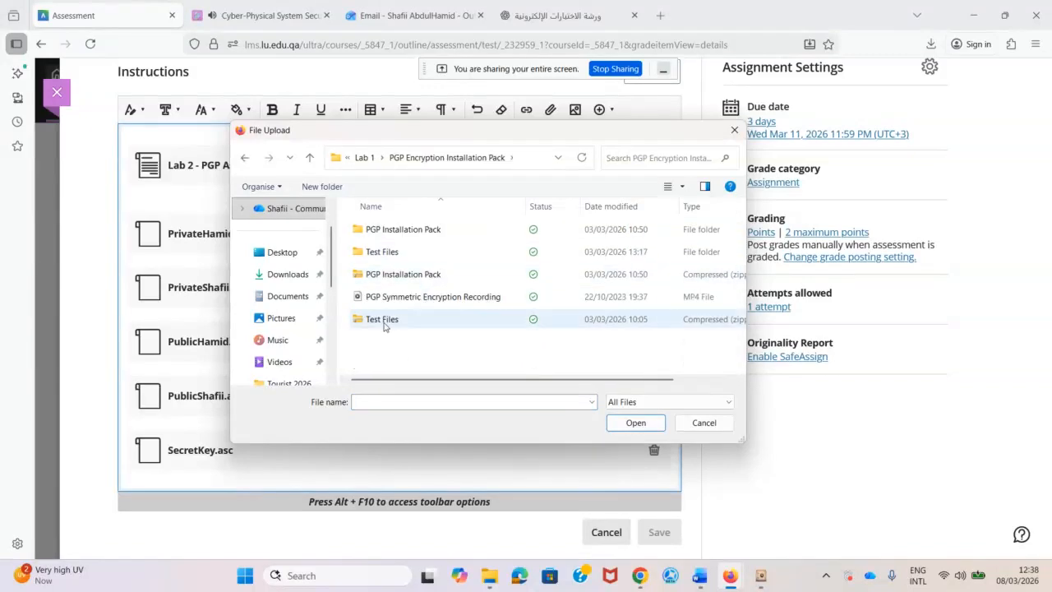
click(383, 320)
click(631, 429)
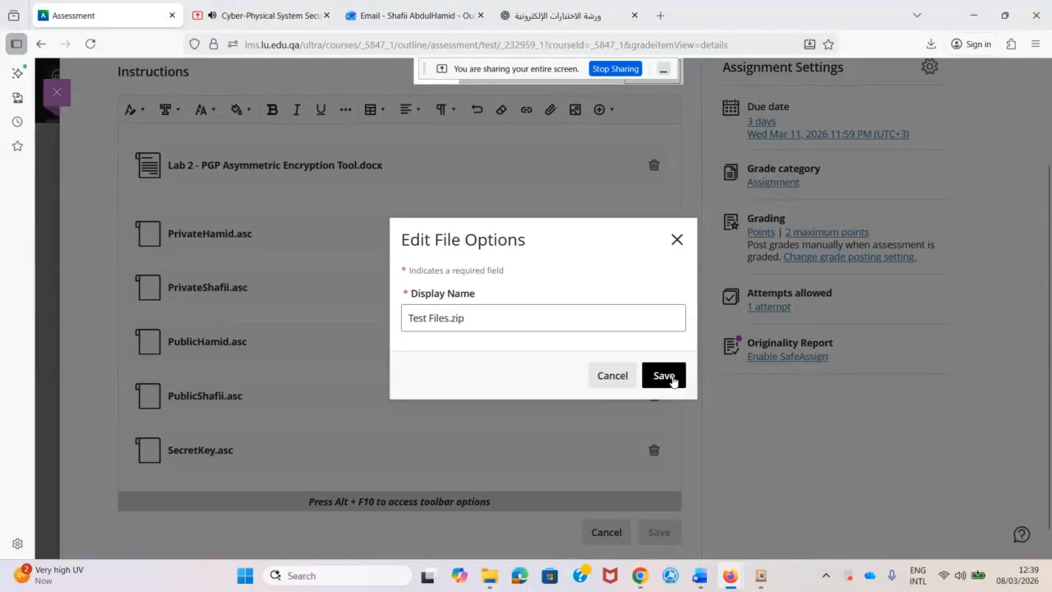
click(664, 379)
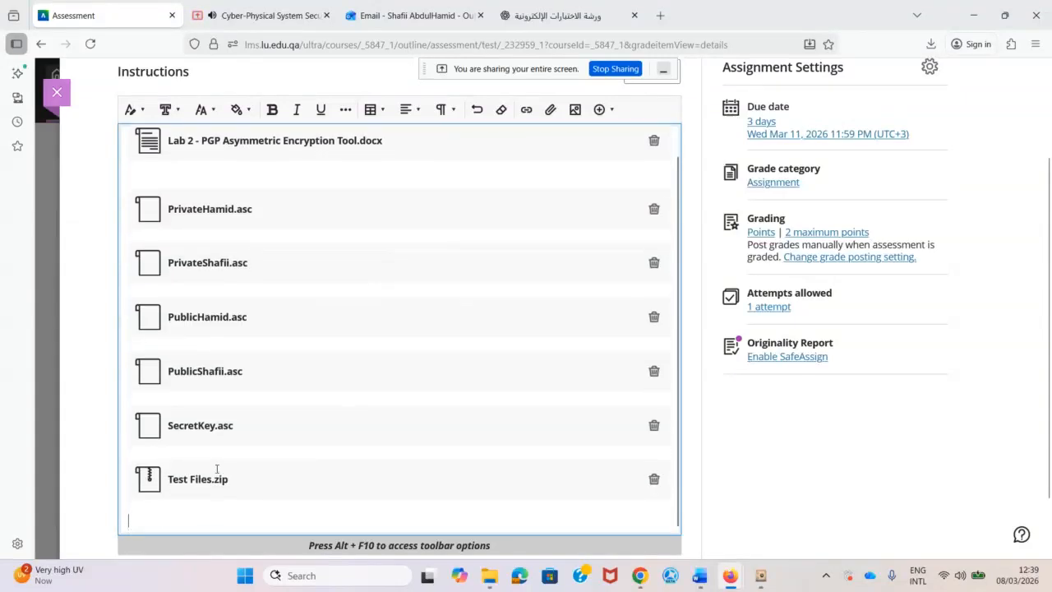
scroll(756, 436, down, 2)
click(659, 505)
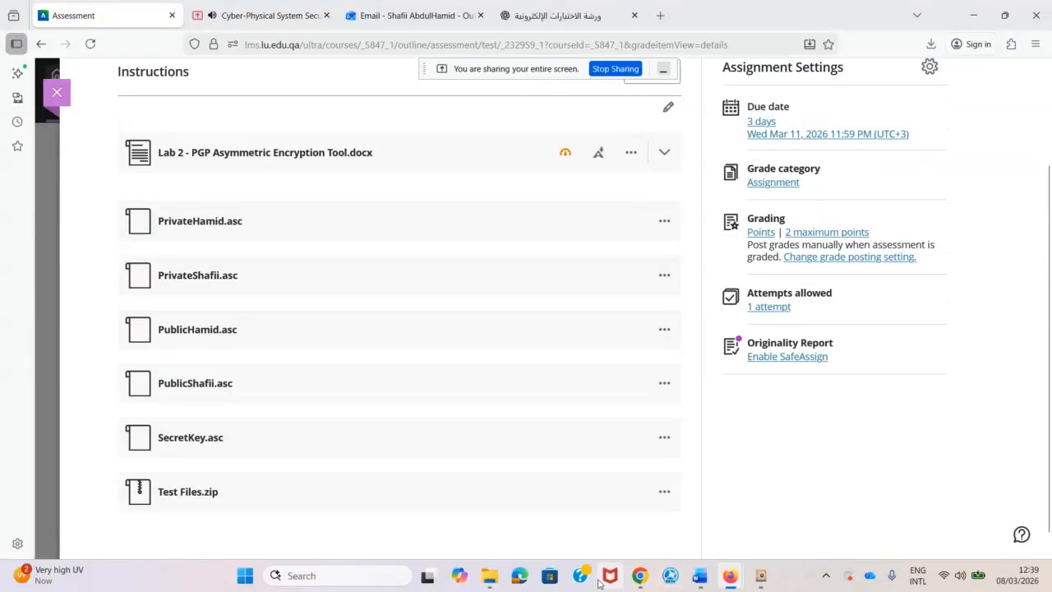
Delete the encrypted test3 PGP Tool File from the Test Files folder.
mouse_move(490, 577)
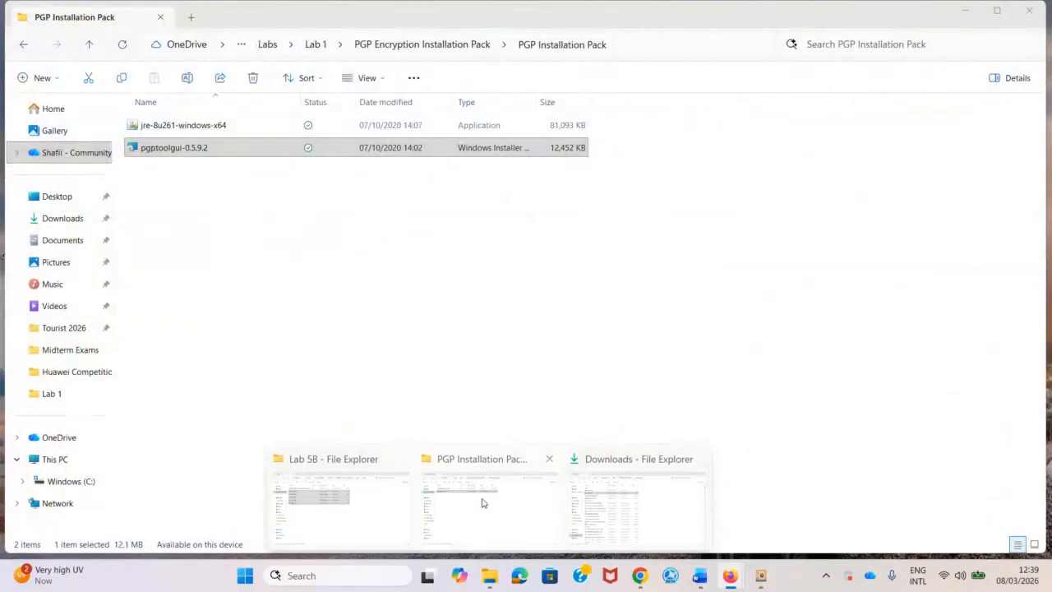
click(481, 500)
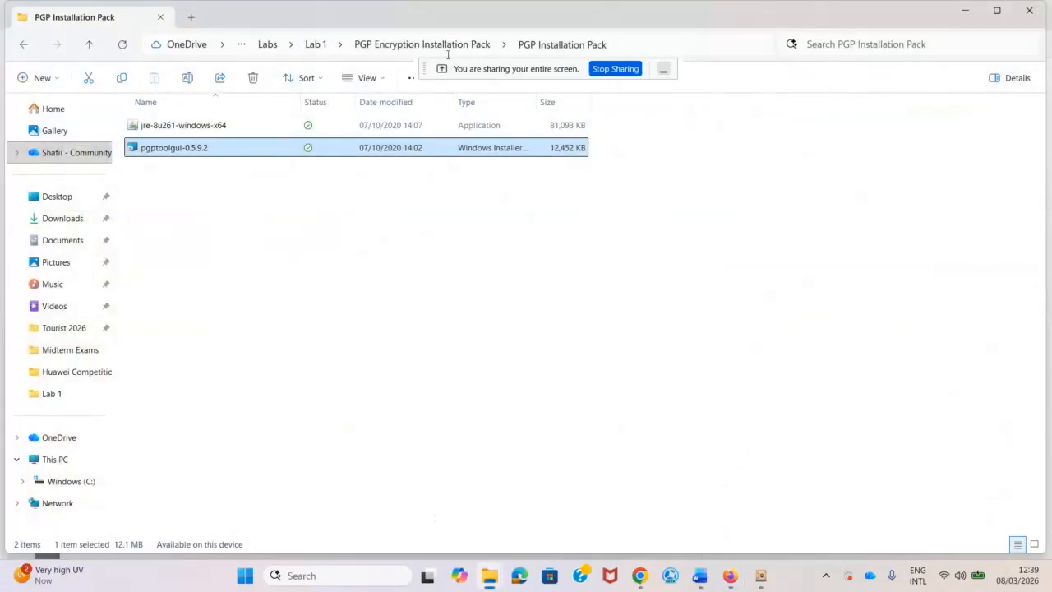
click(419, 47)
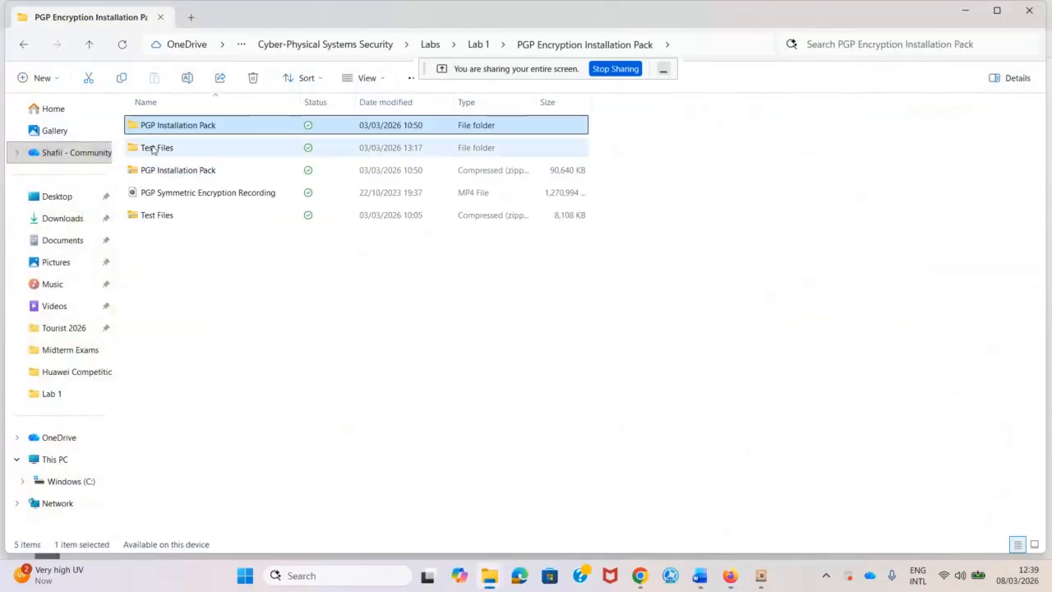
double_click(155, 147)
key(Down)
key(Down)
key(Down)
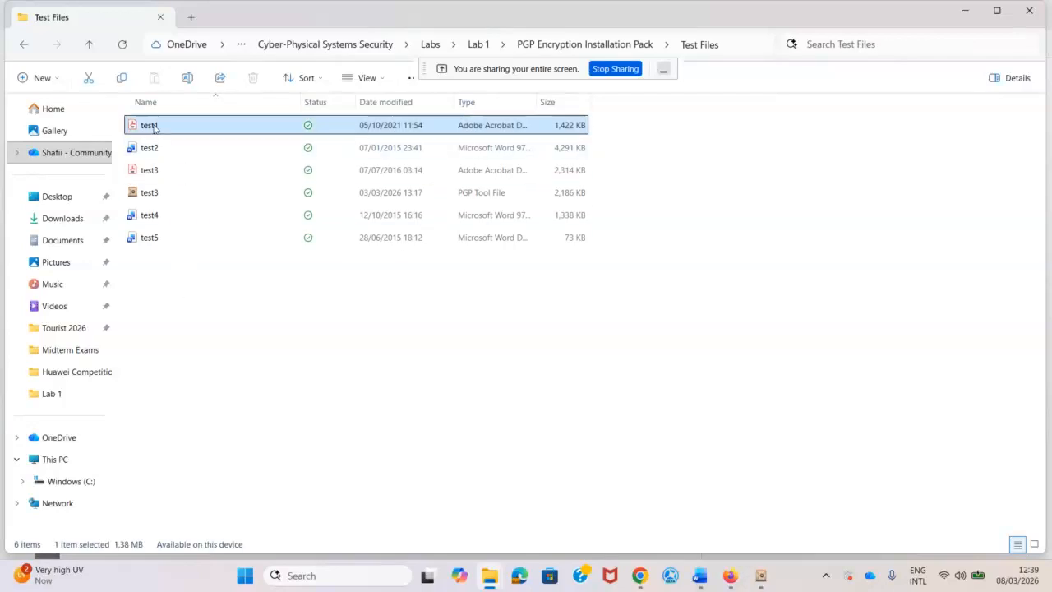
key(Down)
key(Down)
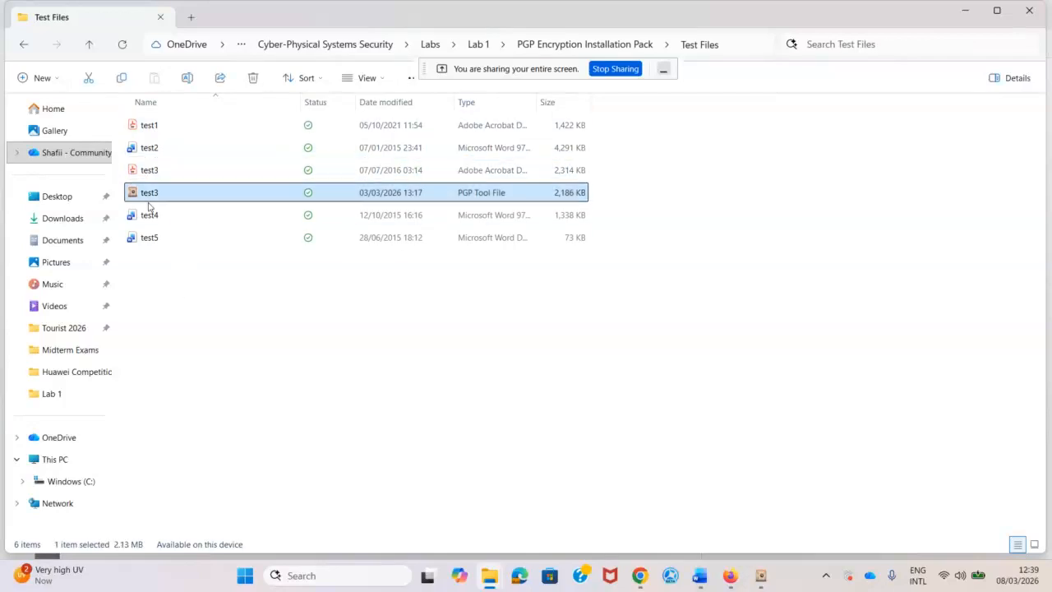
click(156, 243)
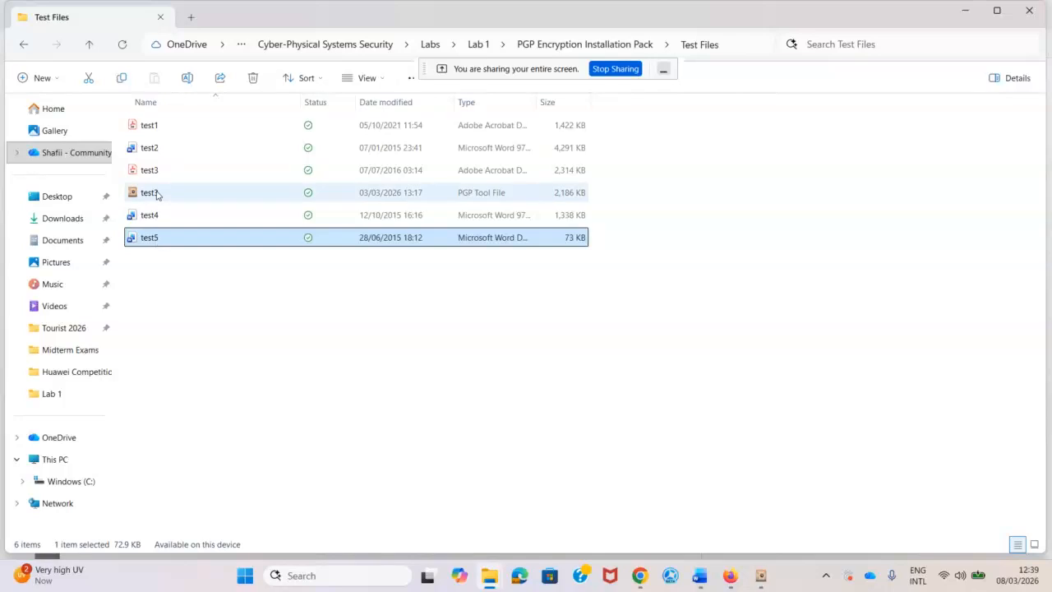
click(155, 195)
key(Delete)
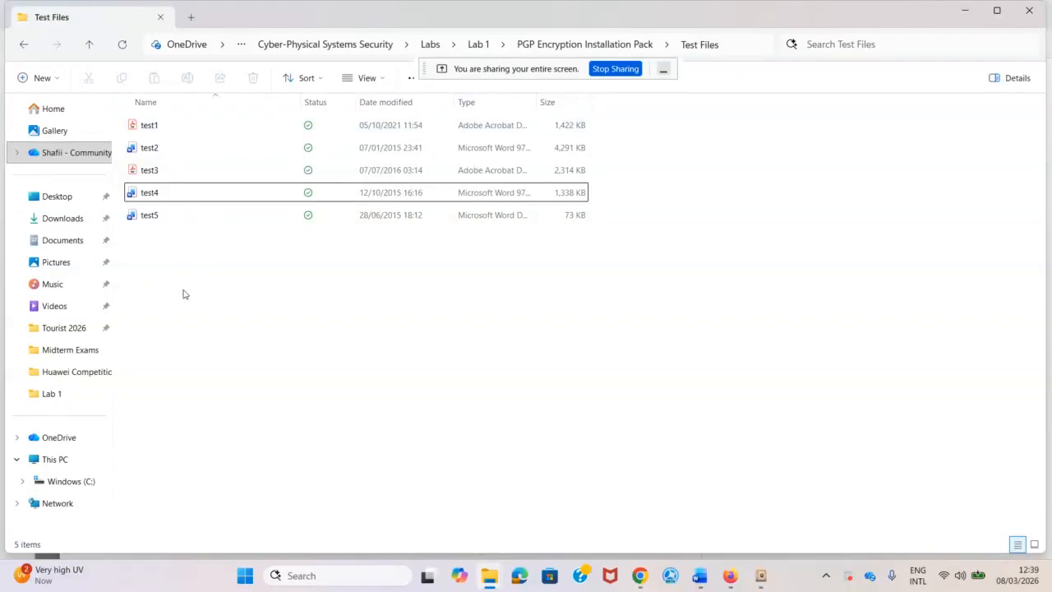
Open test5 from Test Files in Word.
click(164, 125)
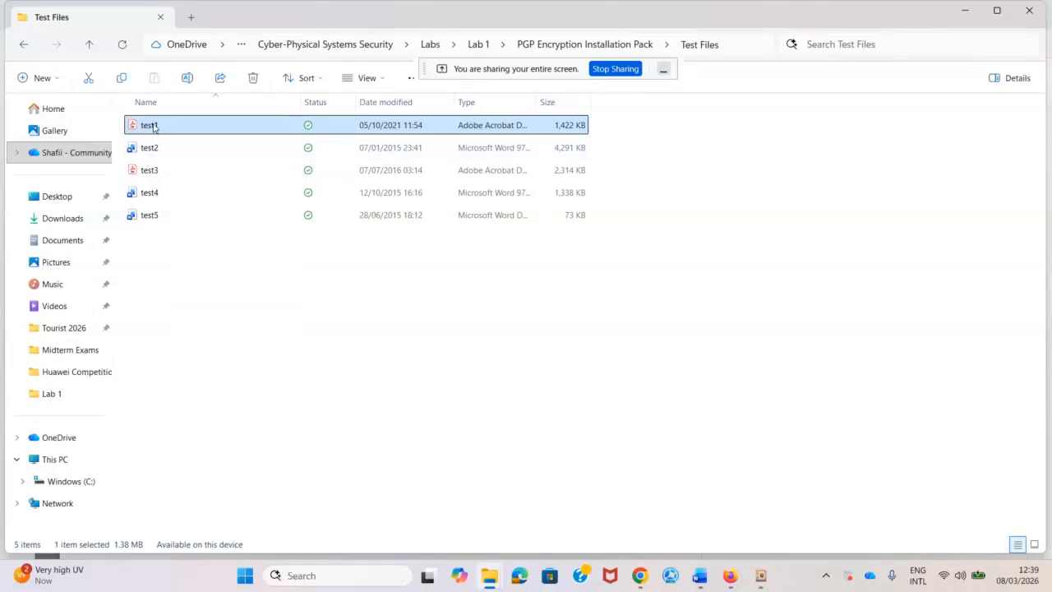
click(183, 329)
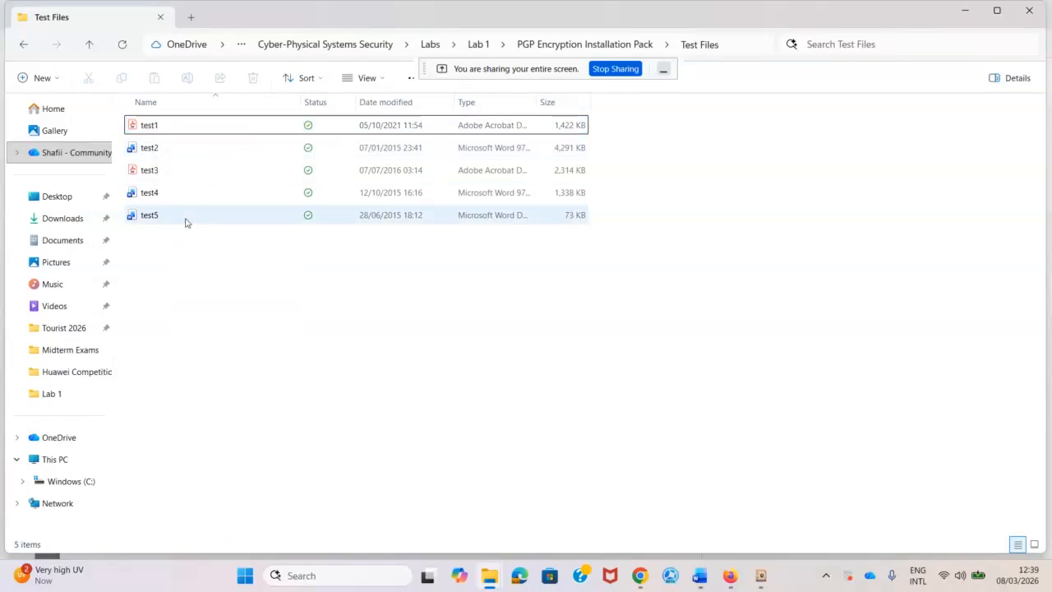
click(155, 217)
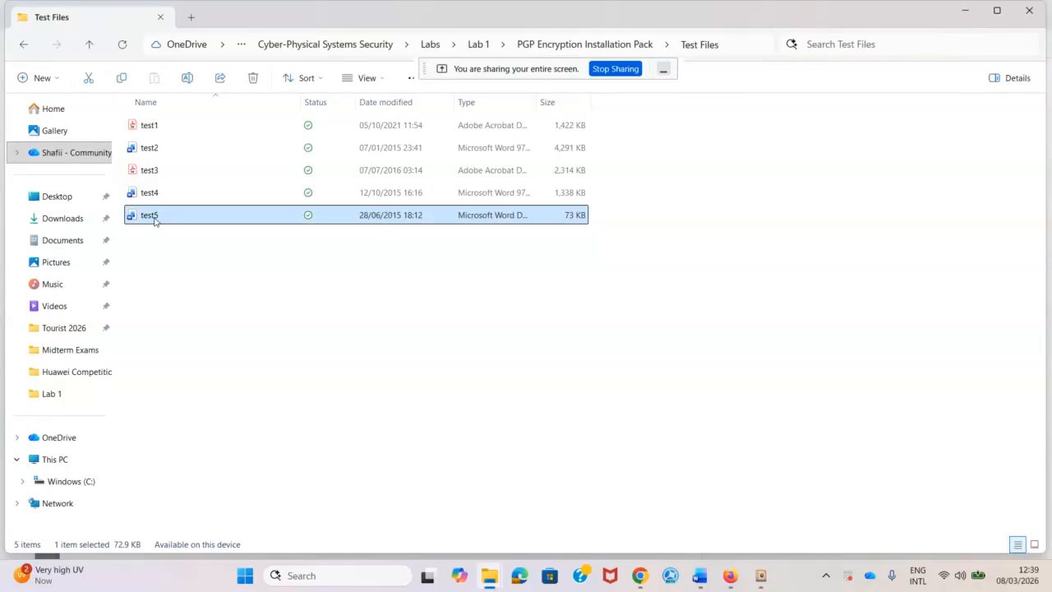
double_click(155, 217)
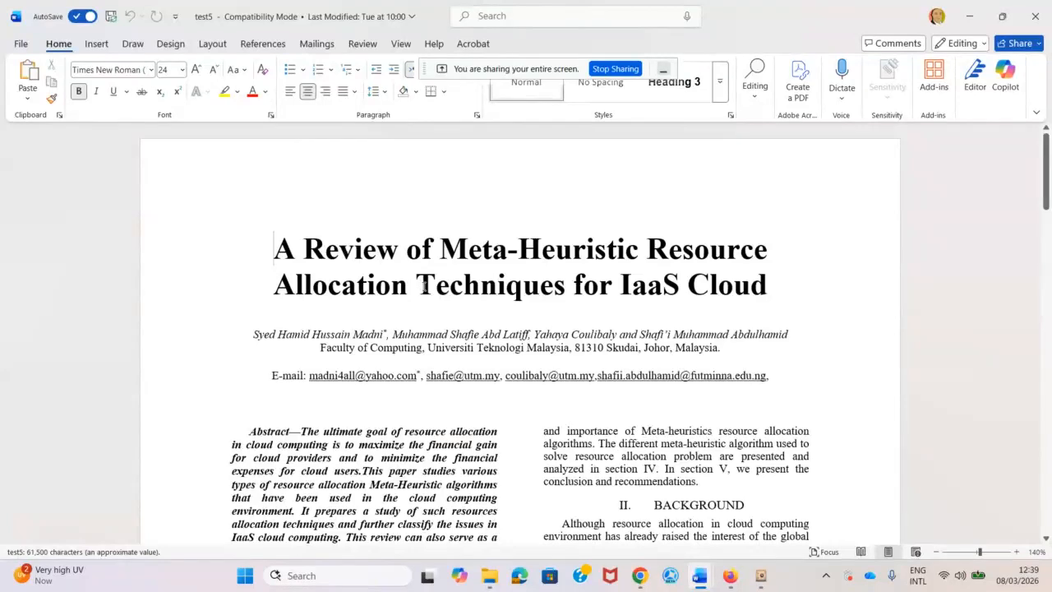
Close the test5 paper and select the PublicHamid key and Test5 name in Table 3's row 5.
scroll(437, 306, down, 3)
scroll(436, 306, down, 20)
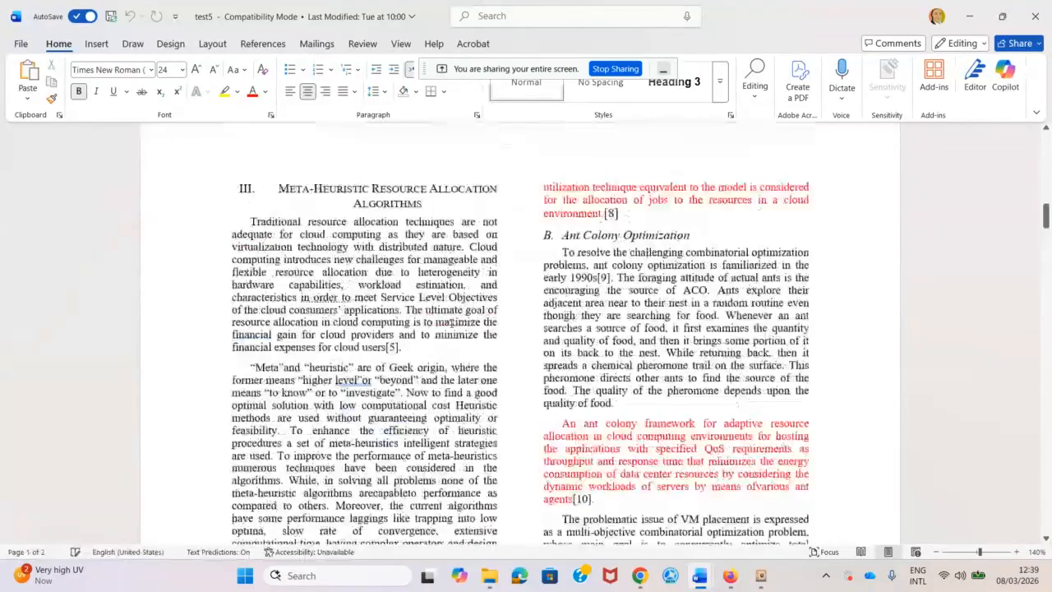
scroll(510, 330, down, 20)
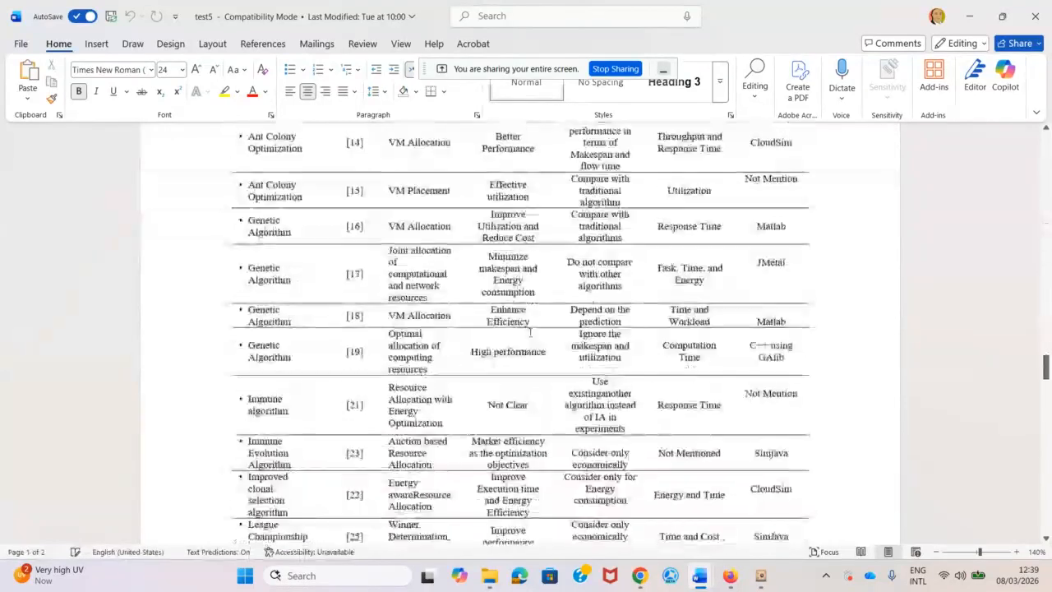
scroll(526, 334, down, 20)
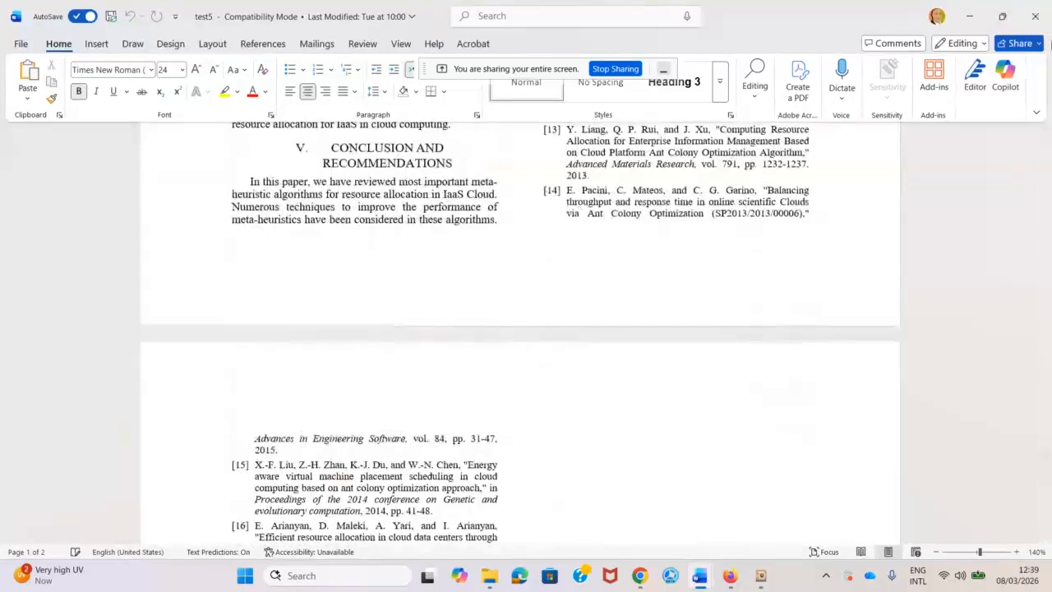
scroll(757, 244, up, 20)
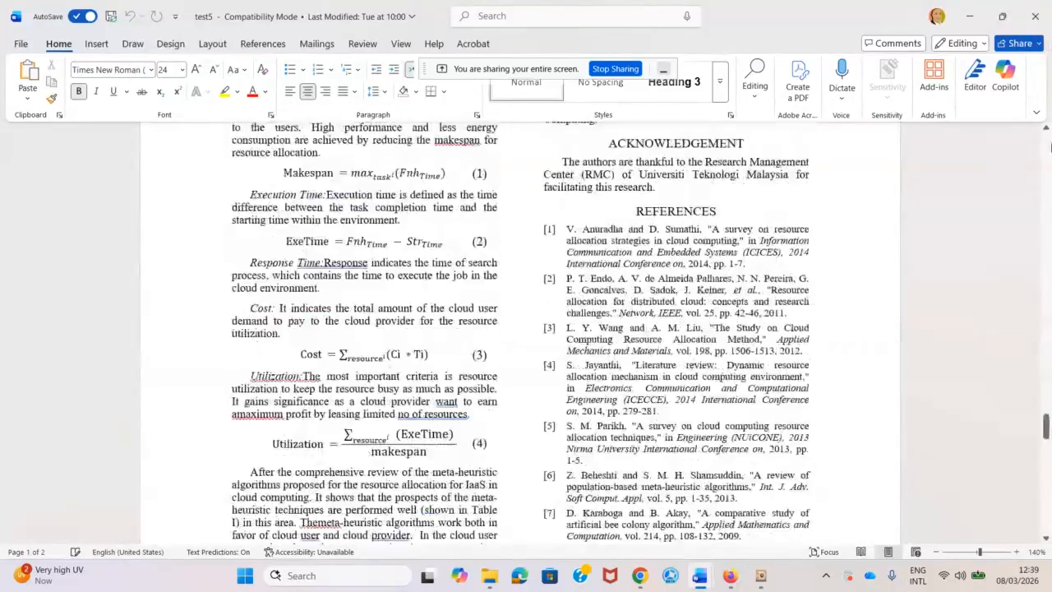
scroll(1049, 146, up, 15)
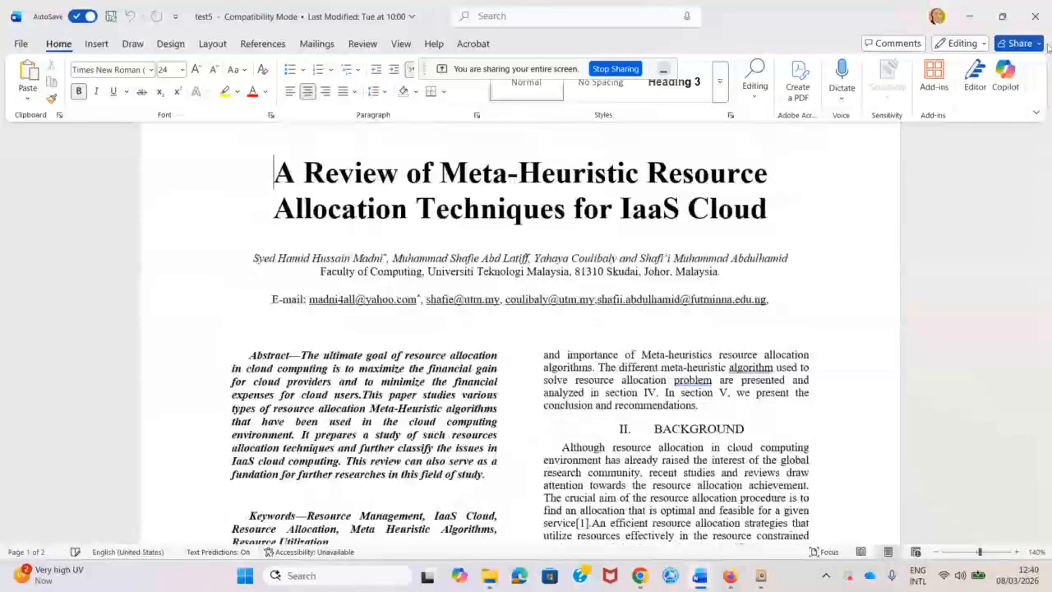
click(1034, 18)
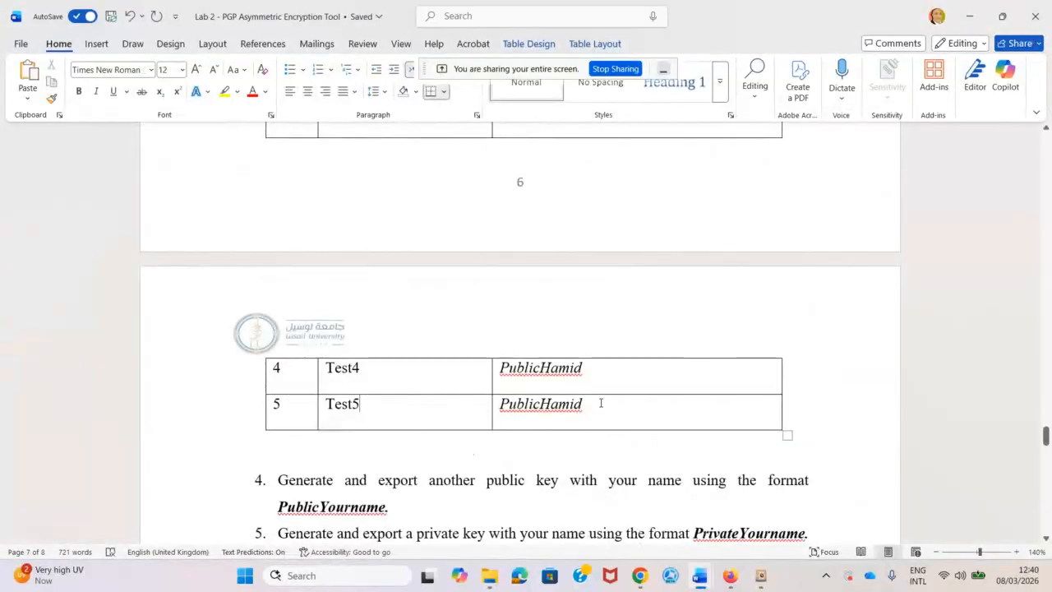
drag(601, 403, 499, 405)
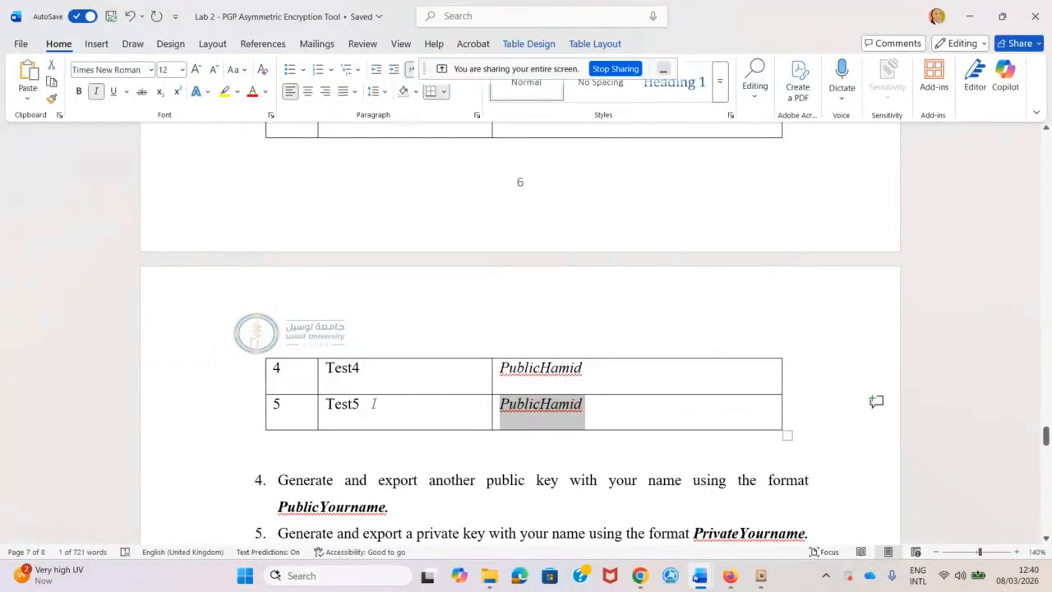
drag(365, 405, 329, 406)
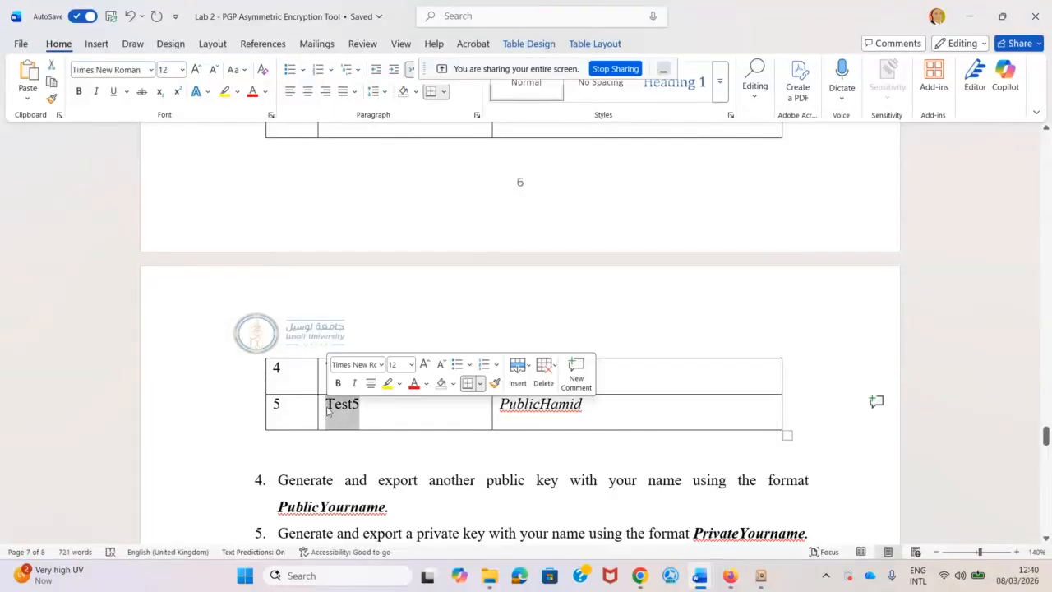
Encrypt test5.docx for the Hamid public key, creating test5.pgp in Test Files.
click(760, 575)
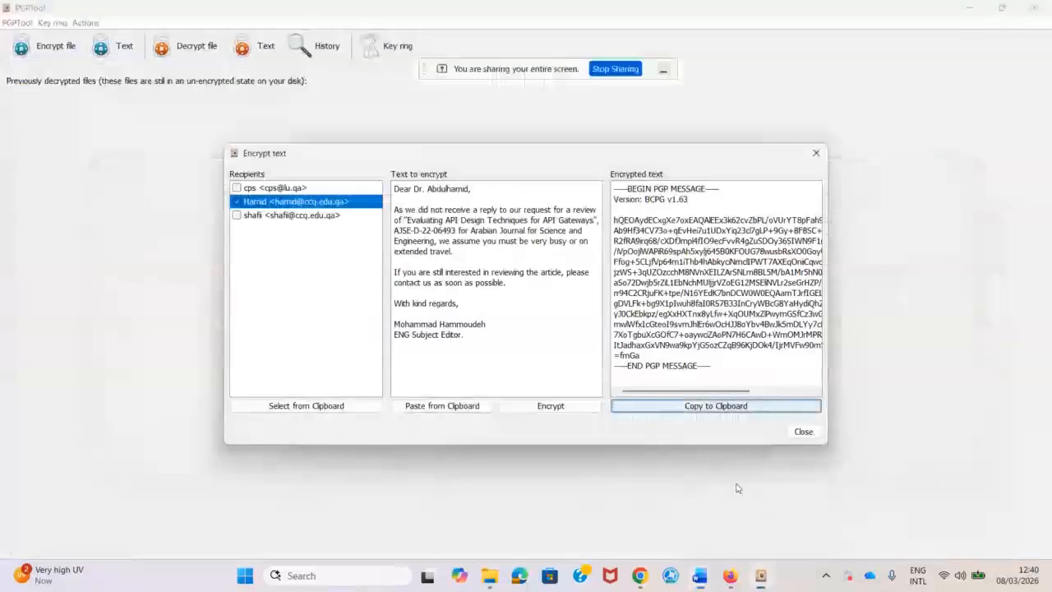
click(803, 431)
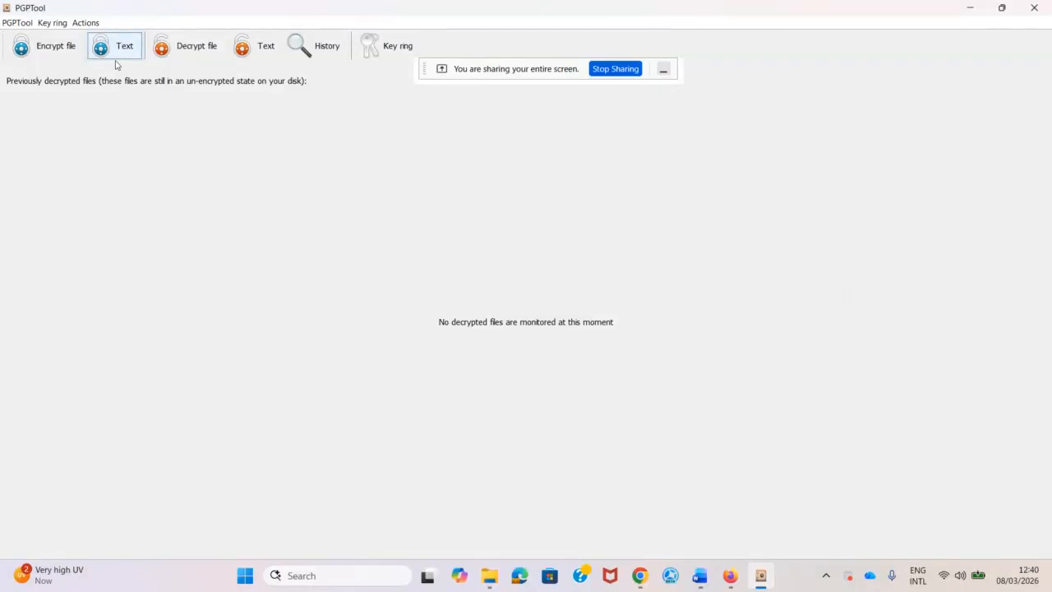
click(25, 47)
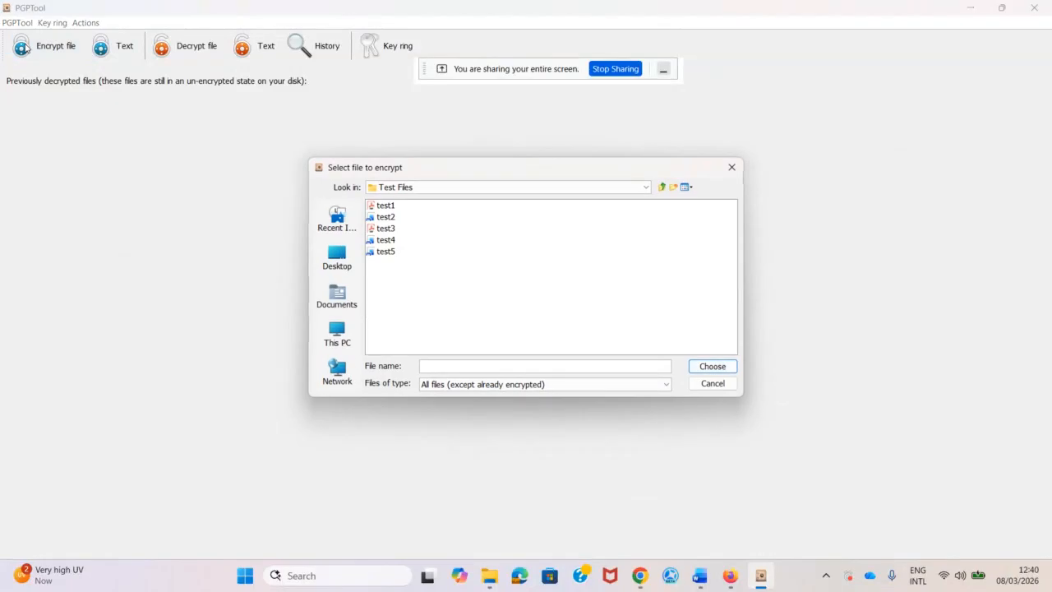
click(383, 252)
double_click(383, 252)
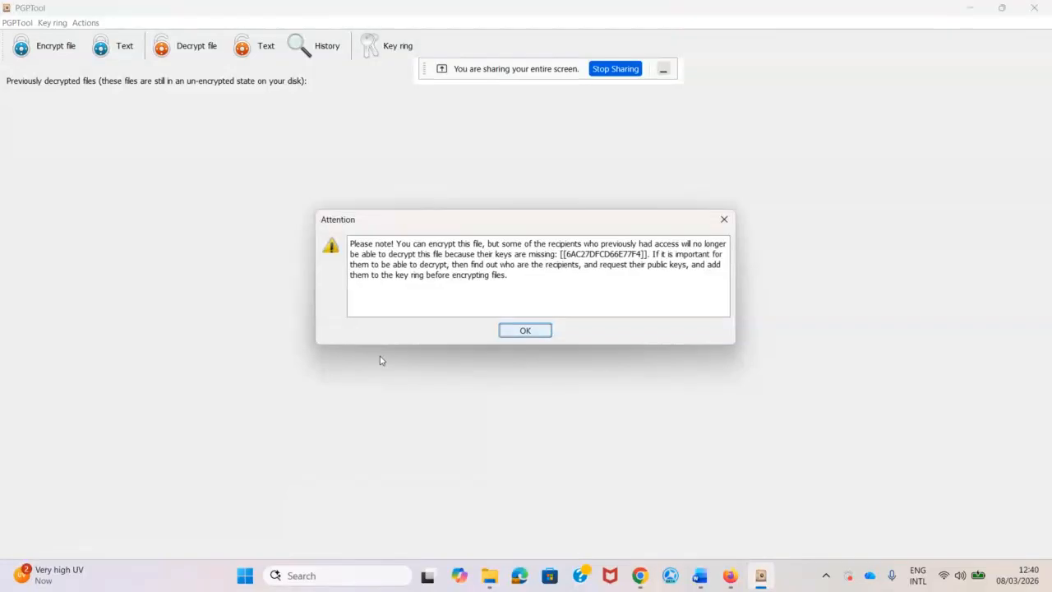
click(525, 330)
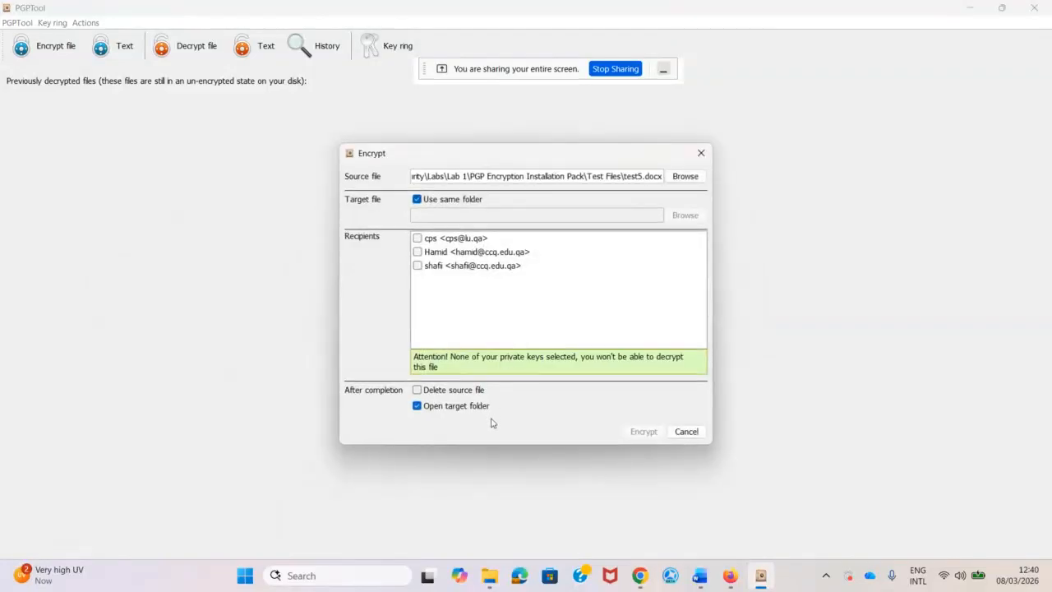
click(416, 258)
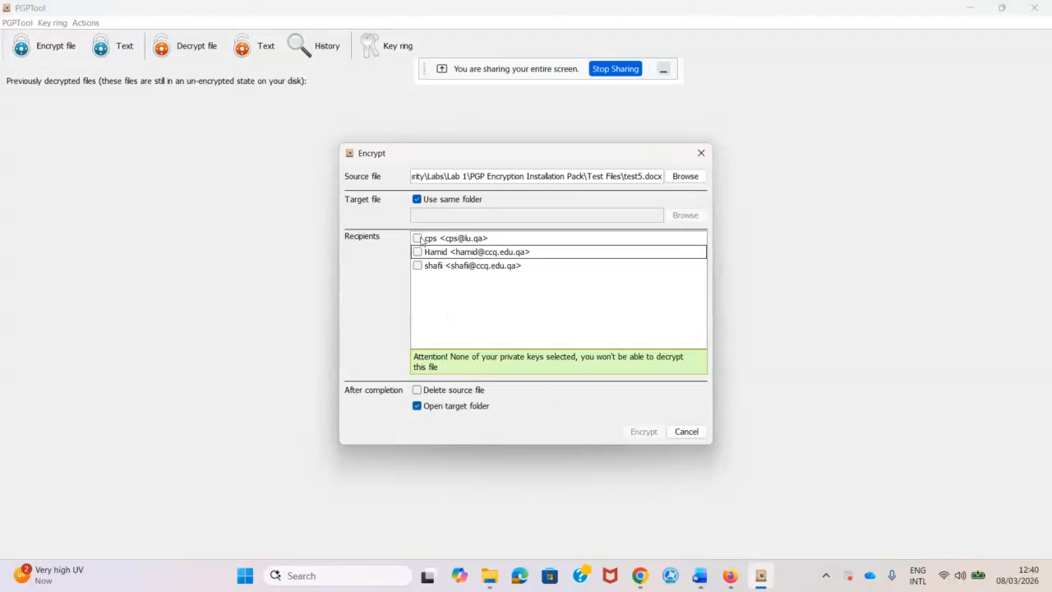
click(417, 252)
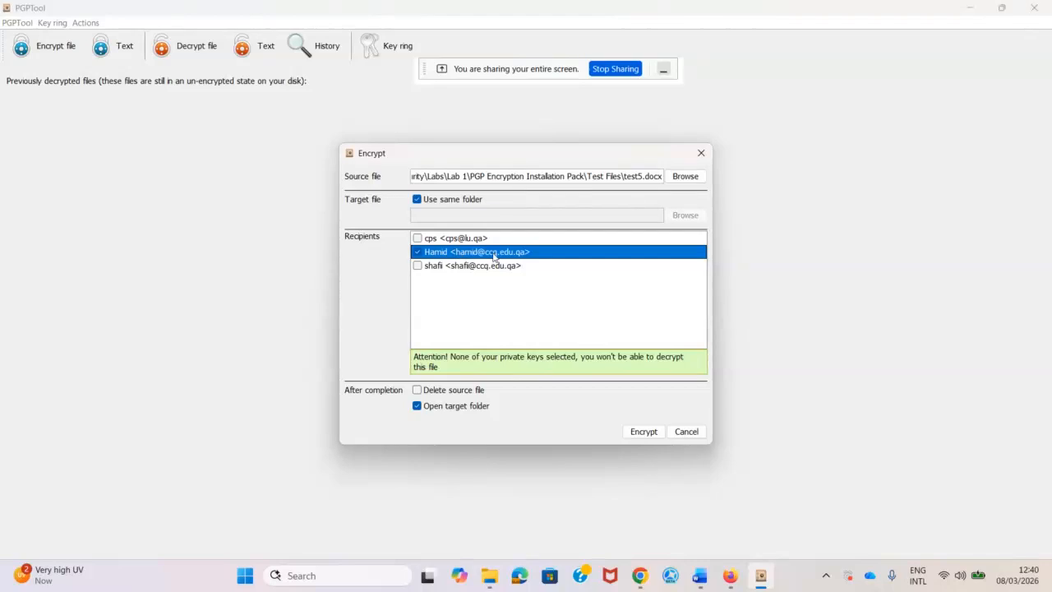
click(643, 433)
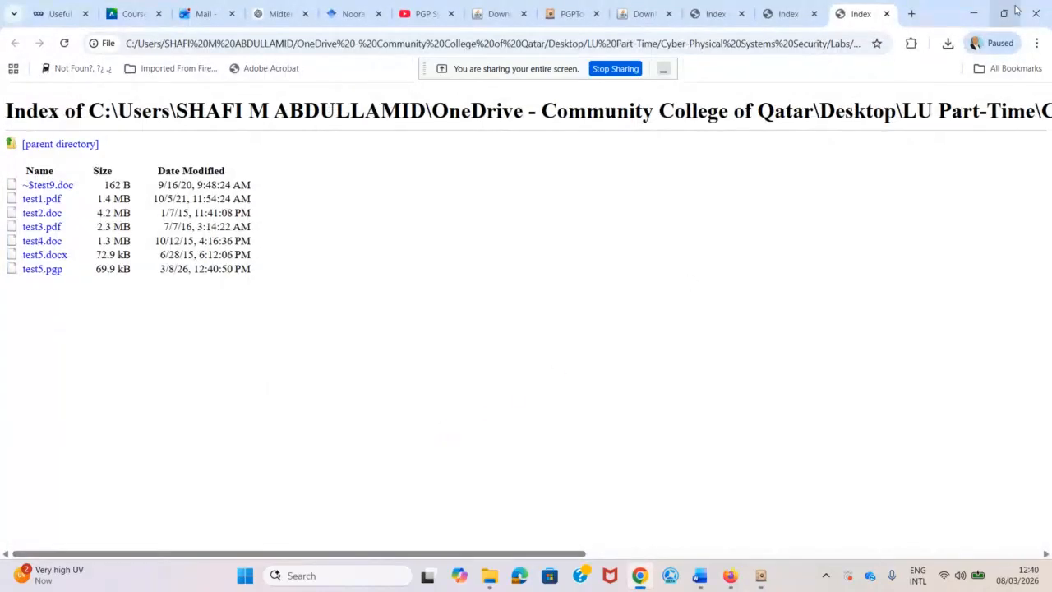
Minimize Chrome and PGPTool and bring up the Test Files folder showing test5 and test5.pgp.
click(971, 16)
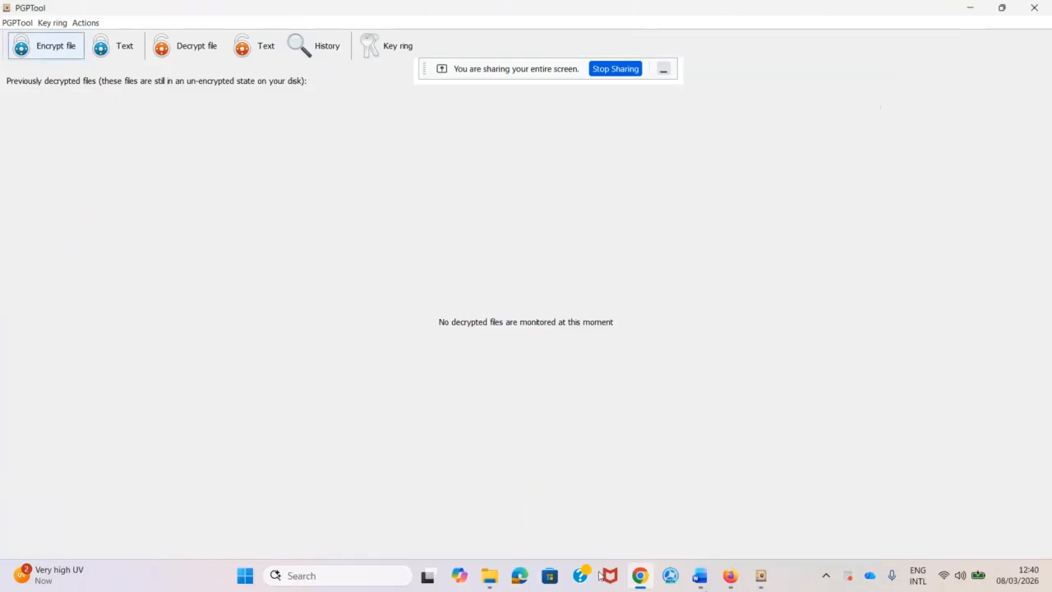
click(490, 578)
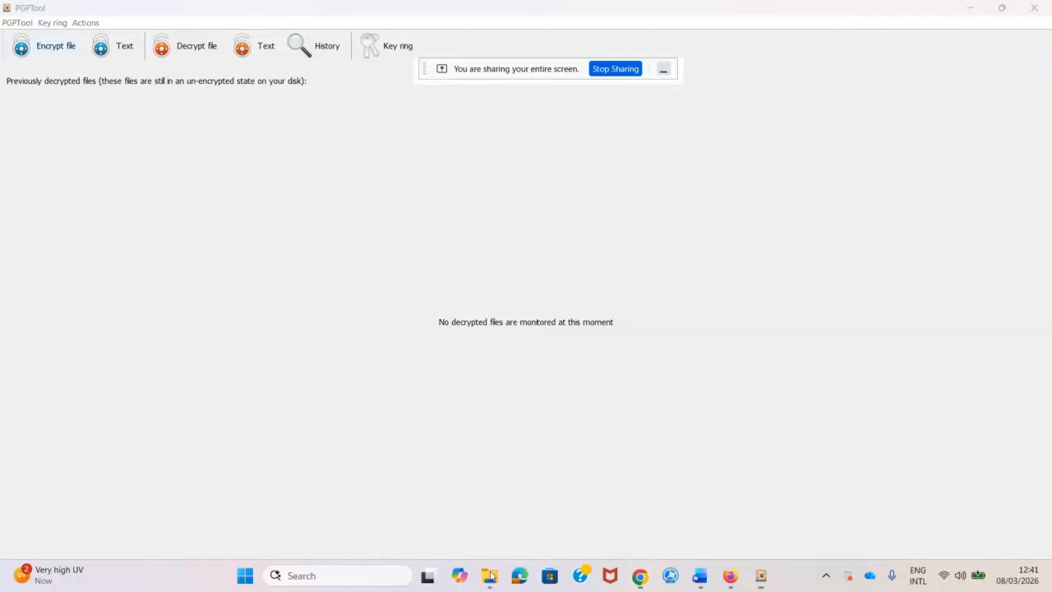
click(971, 7)
click(490, 575)
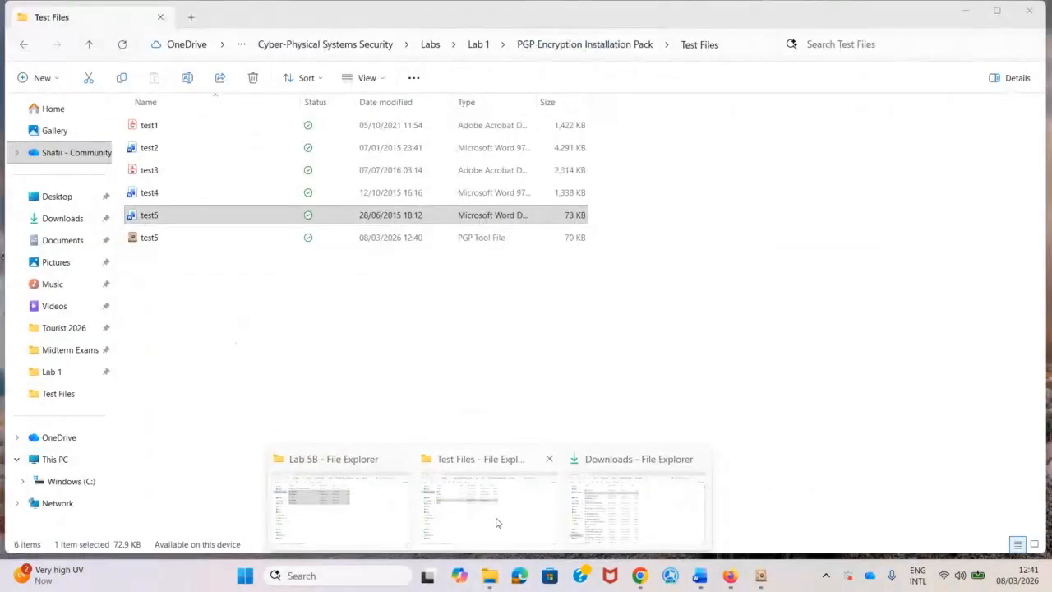
click(496, 523)
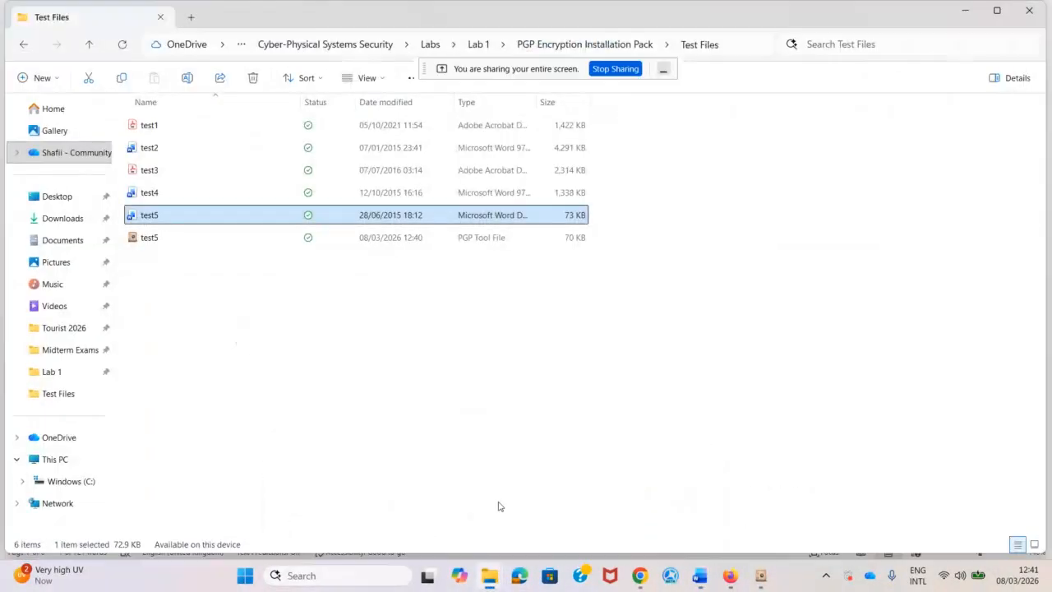
Open the encrypted test5.pgp in PGPTool's Decrypt dialog, then close the dialog.
click(138, 238)
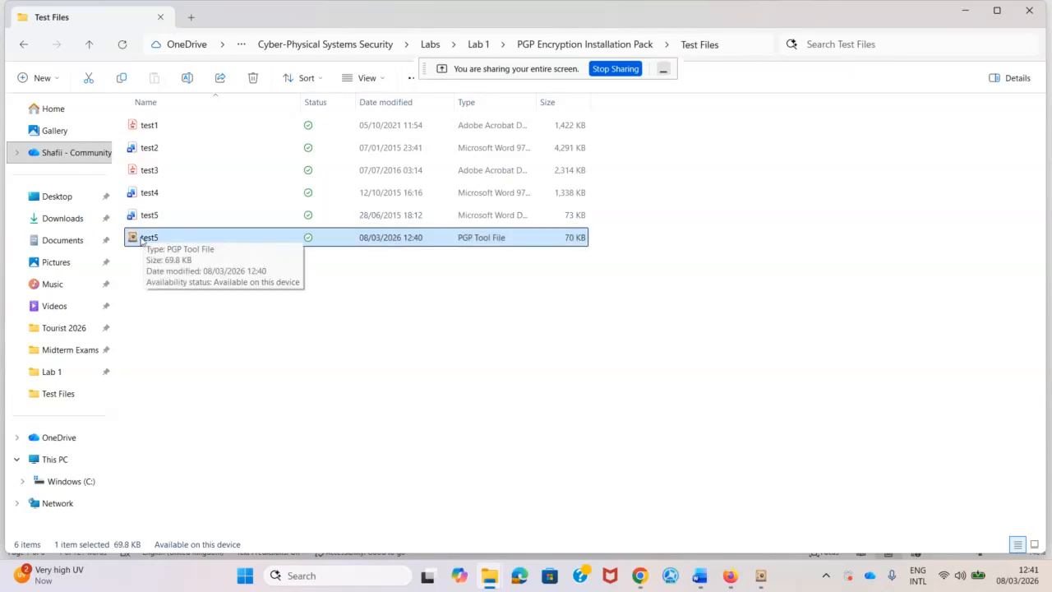
double_click(141, 238)
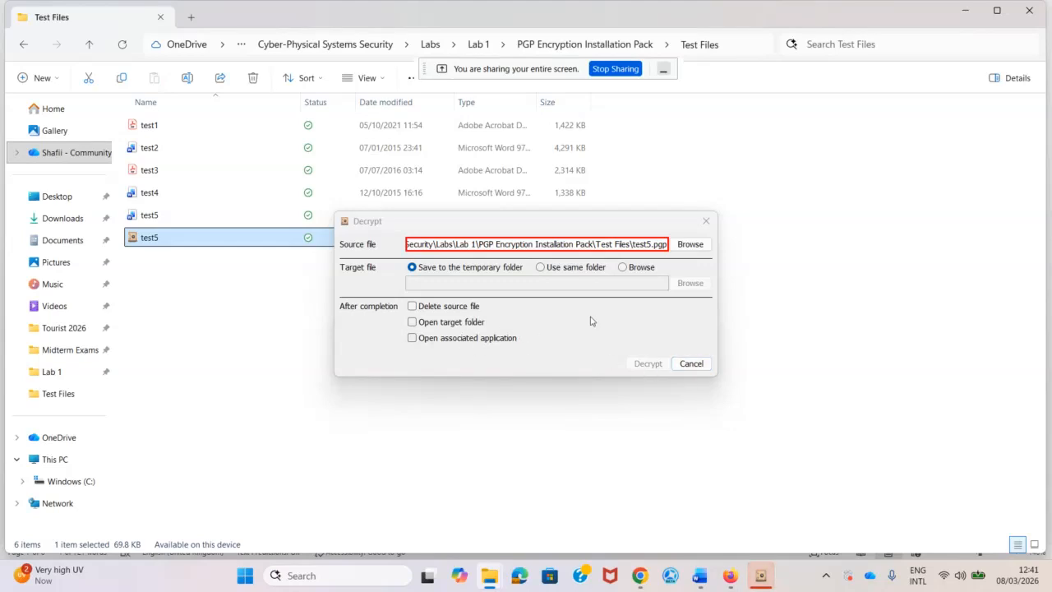
click(704, 222)
Cancel decrypting test5.pgp and return to the Lab 2 document in Word.
click(362, 335)
double_click(131, 233)
click(691, 363)
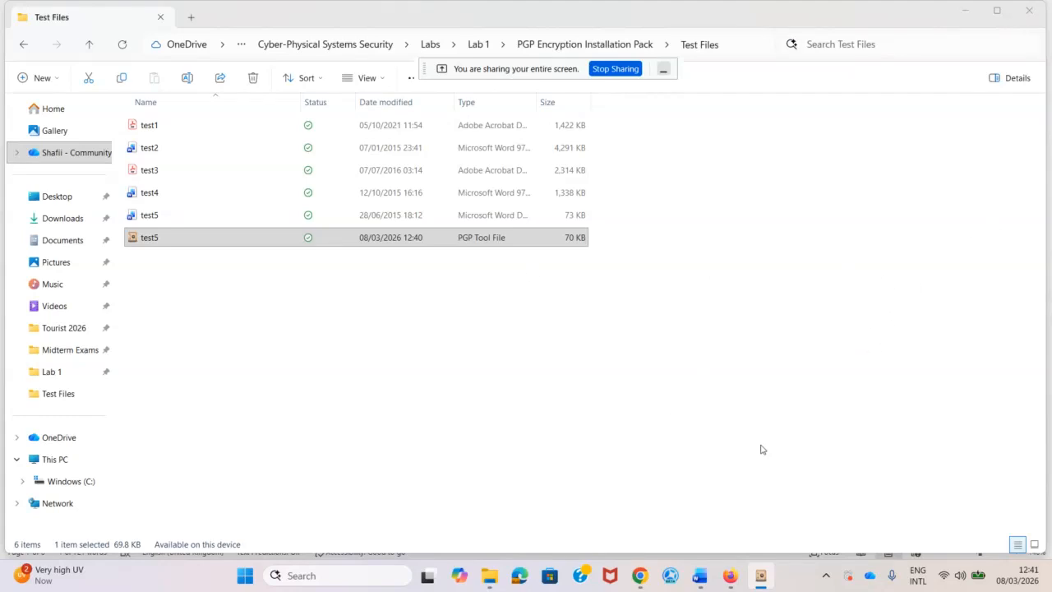
click(416, 415)
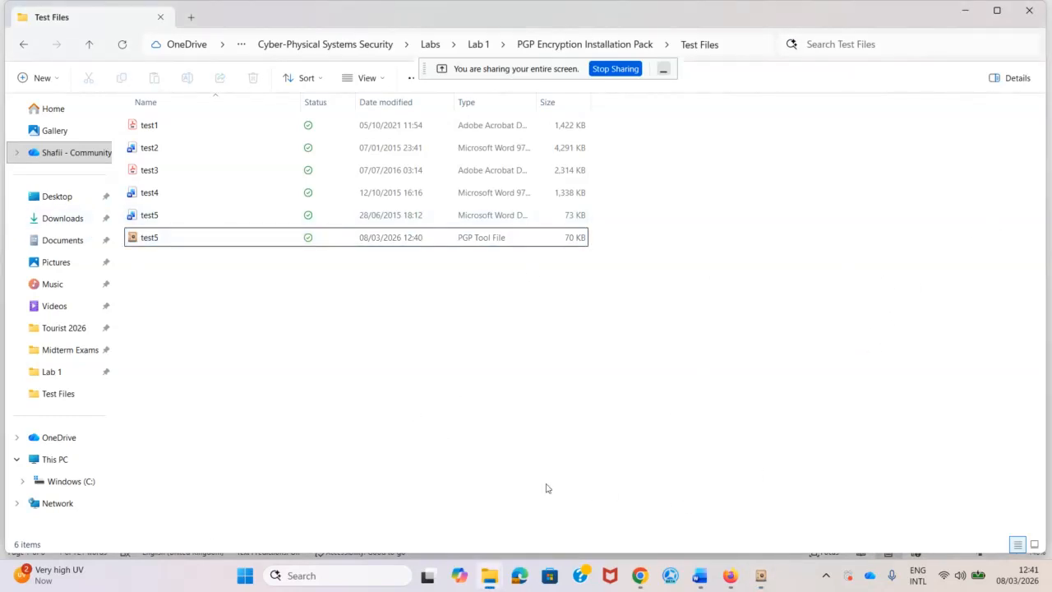
mouse_move(703, 580)
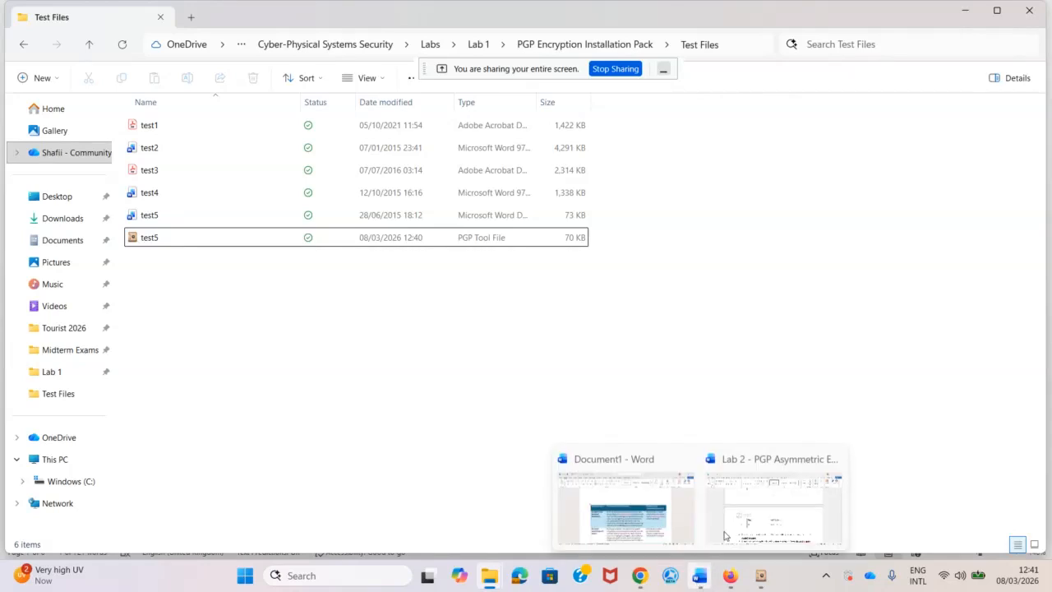
click(748, 515)
Review the Test2, Test4 and Test5 rows of Table 3.
scroll(373, 211, up, 4)
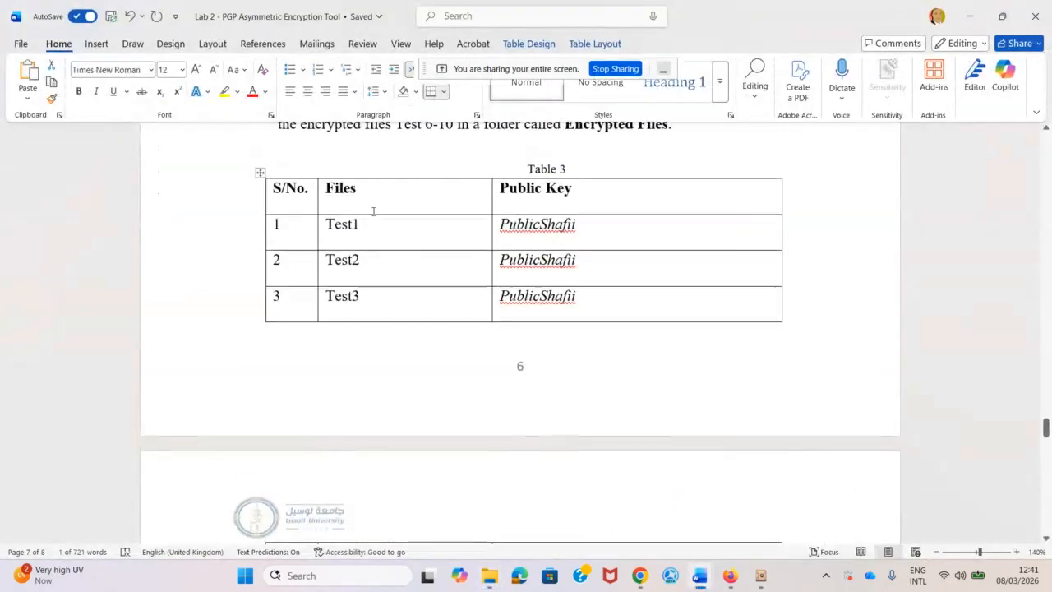
click(359, 260)
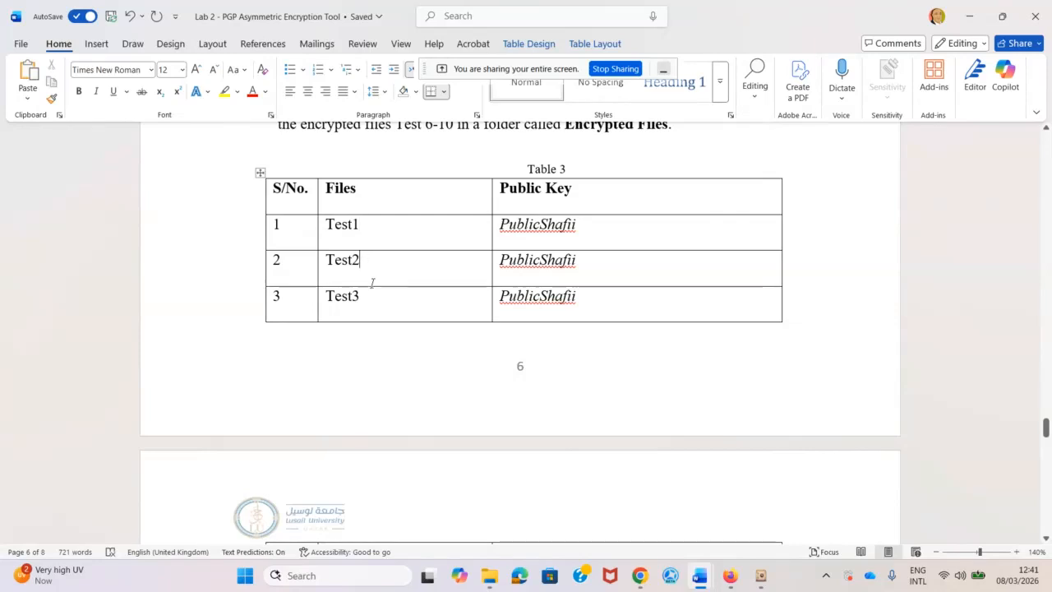
scroll(439, 308, down, 1)
scroll(439, 308, down, 1)
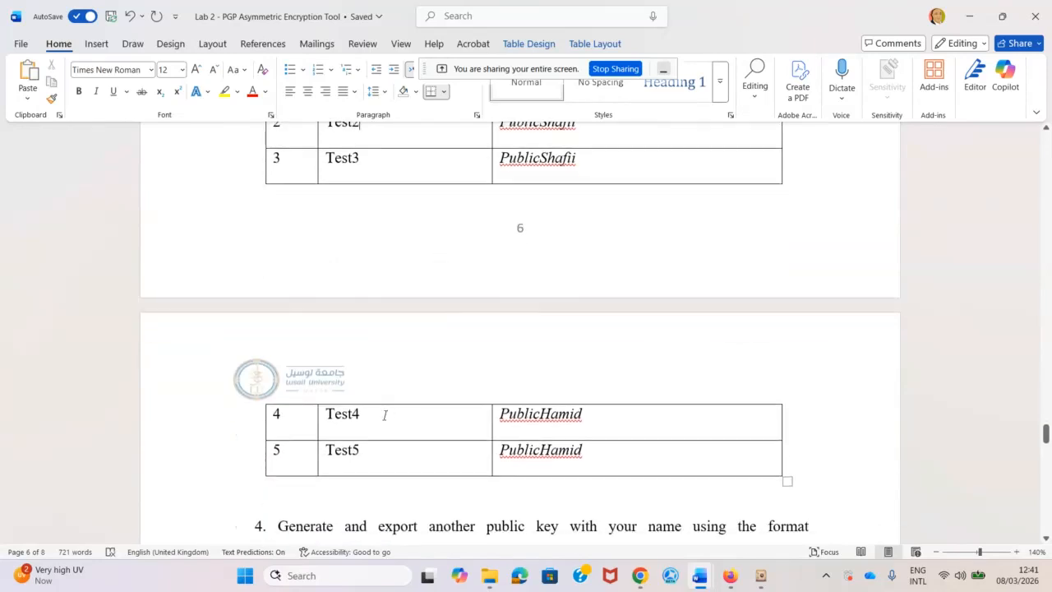
click(384, 414)
click(380, 453)
scroll(562, 323, up, 2)
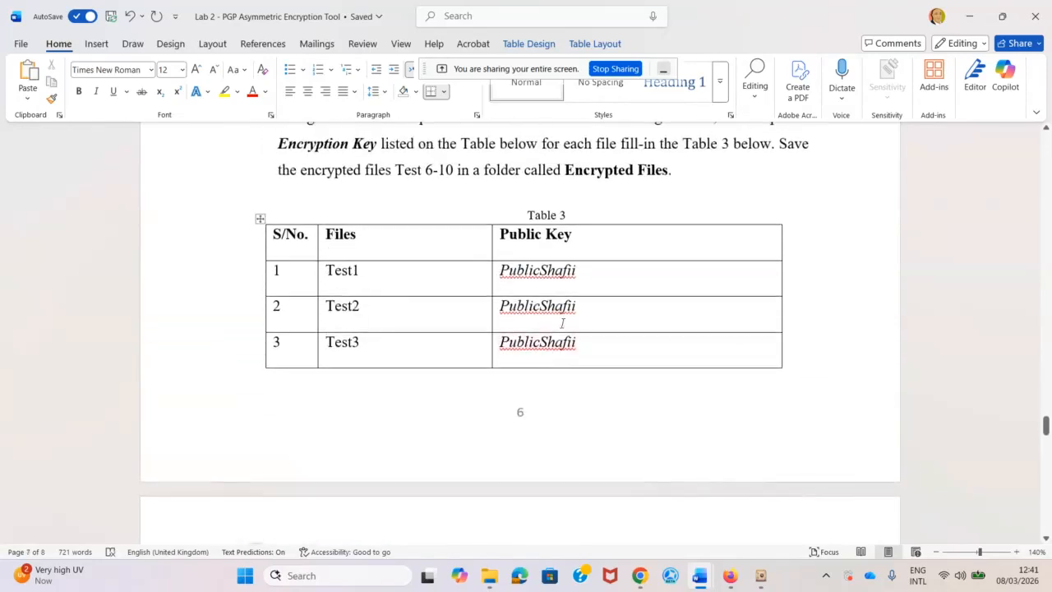
scroll(518, 328, down, 3)
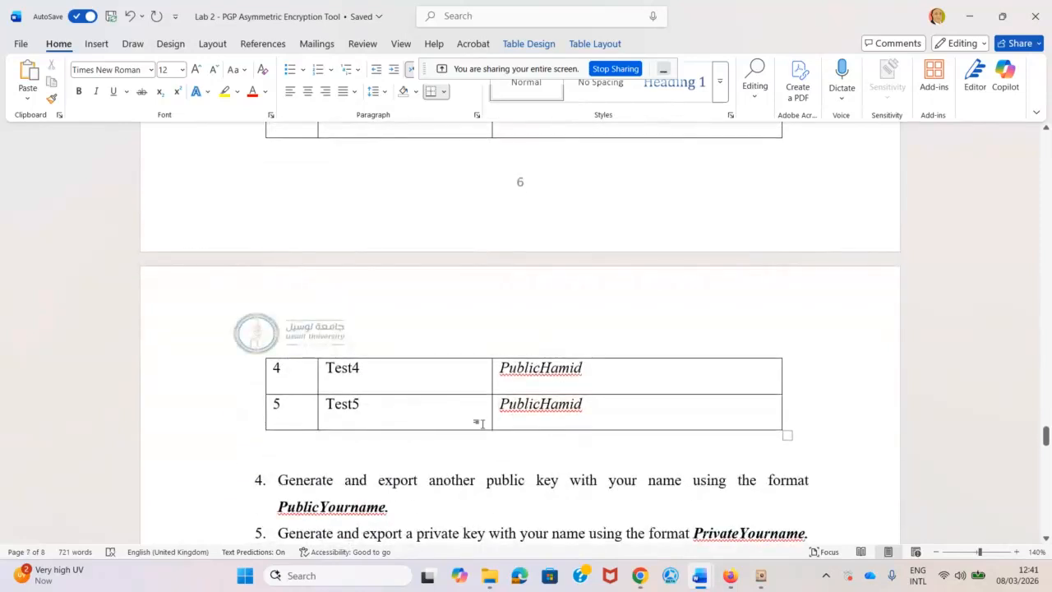
scroll(518, 204, up, 3)
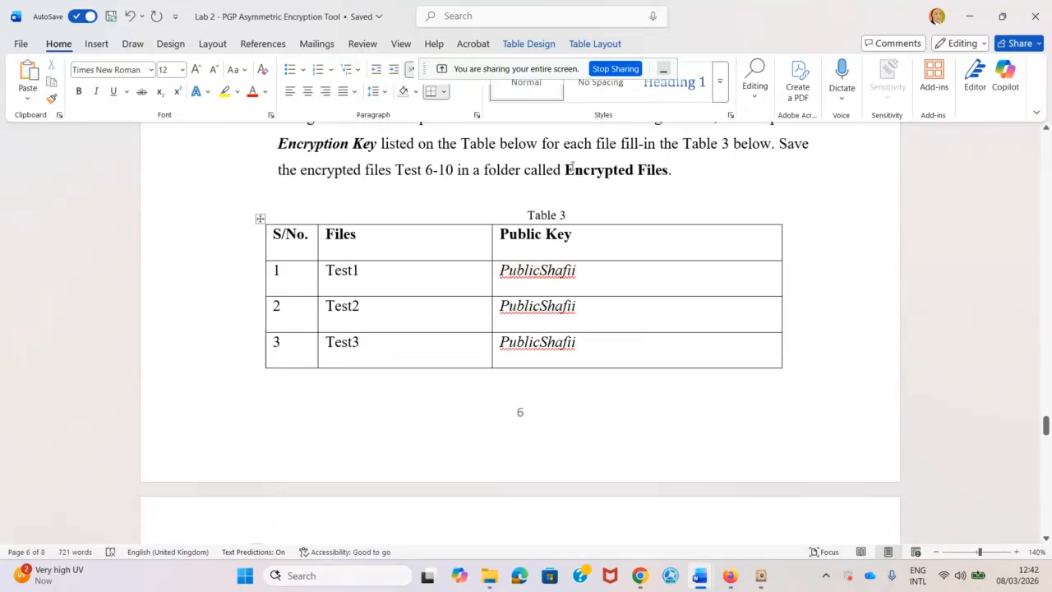
Change 'Test 6-10' to 'Test 1-5' in the instruction above Table 3.
drag(565, 170, 667, 170)
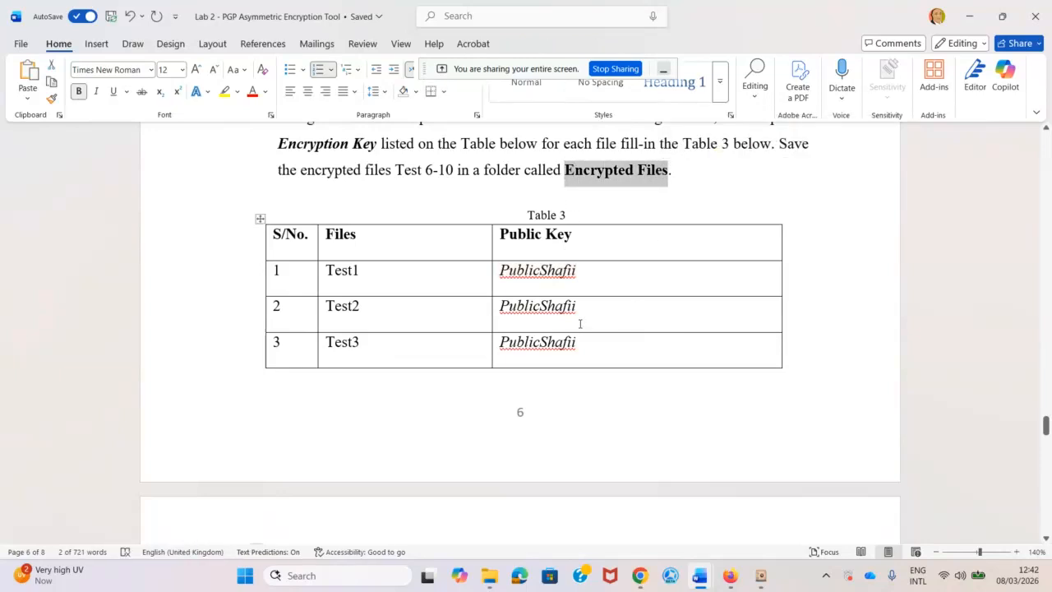
click(435, 170)
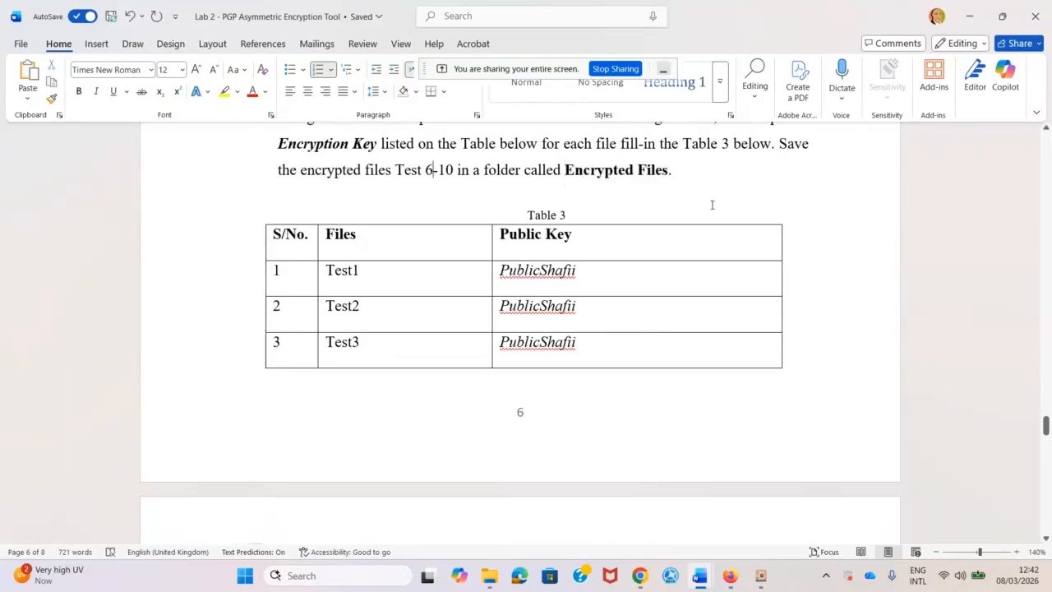
key(BackSpace)
text(1)
key(Right)
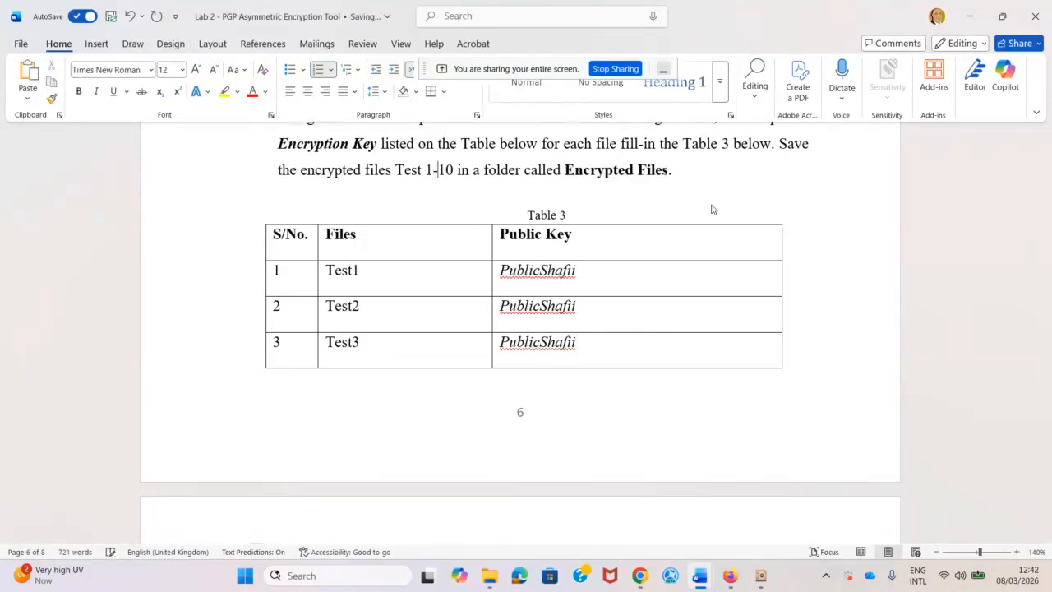
key(BackSpace)
key(BackSpace)
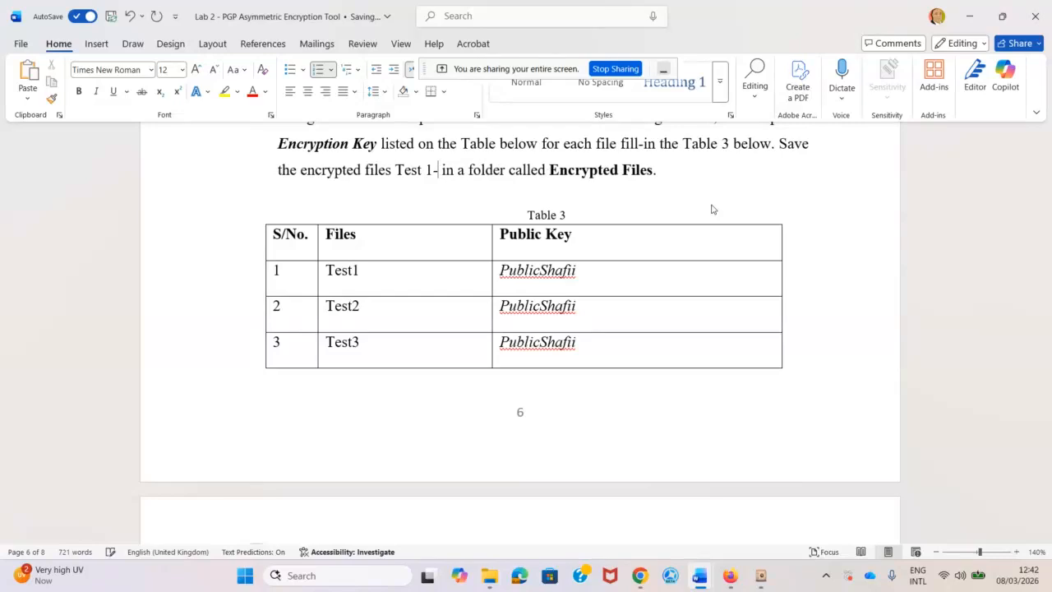
text(5)
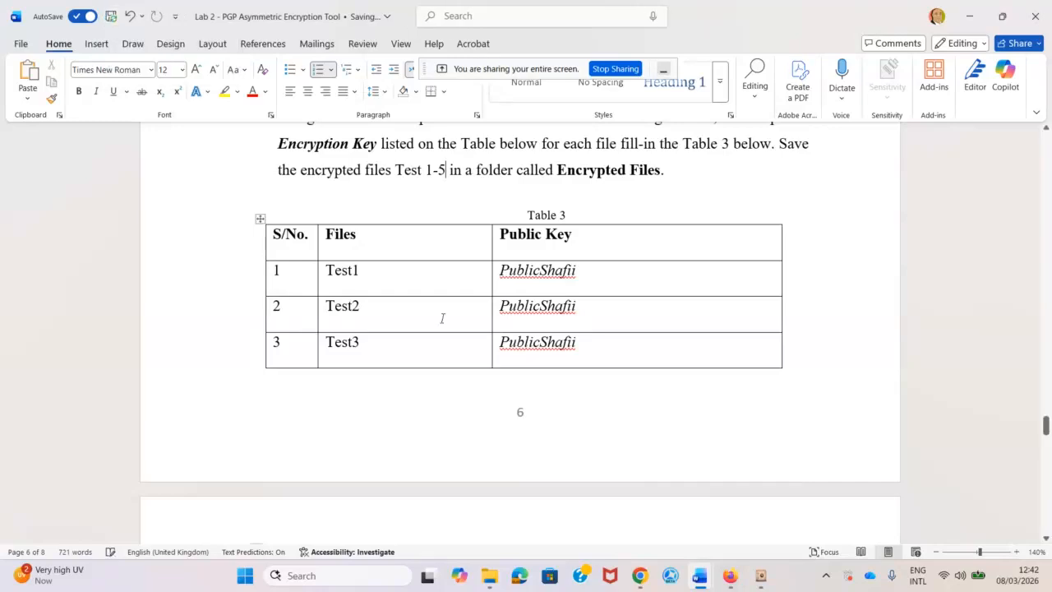
Scroll down and select the word PublicYourname in item 4.
scroll(493, 348, down, 3)
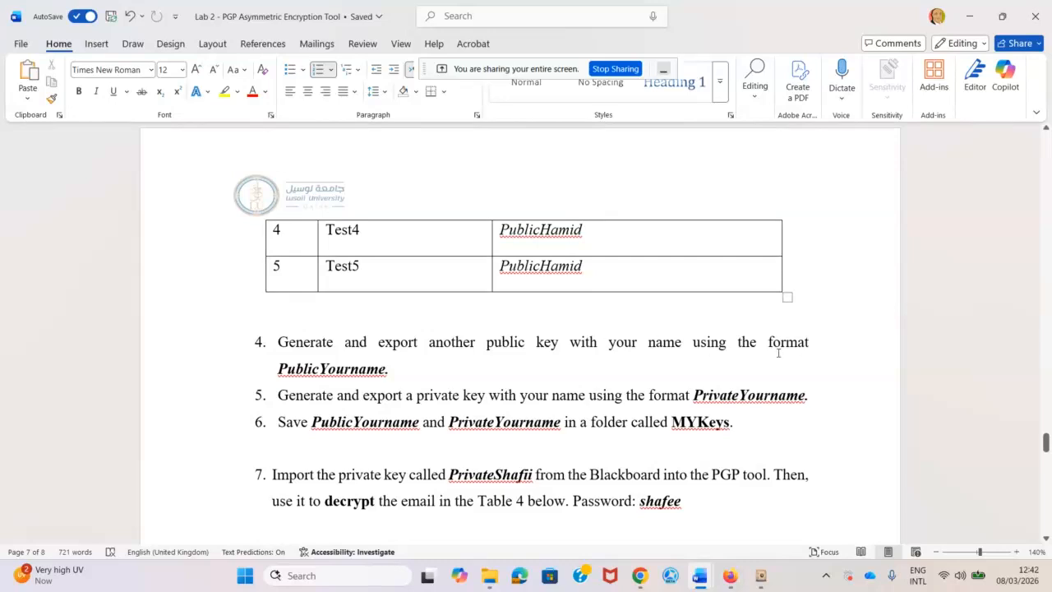
double_click(332, 375)
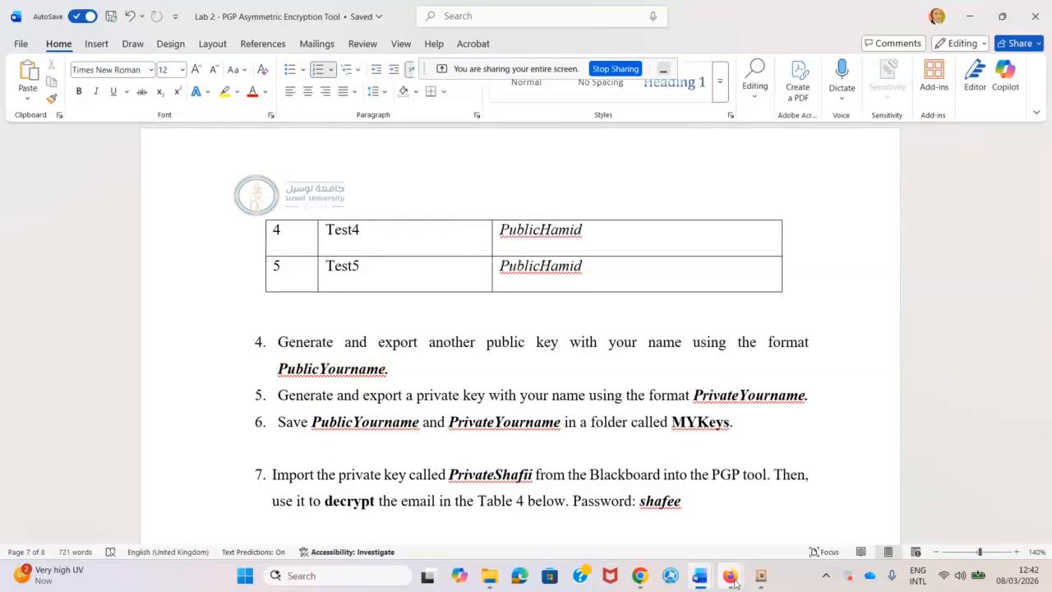
mouse_move(763, 576)
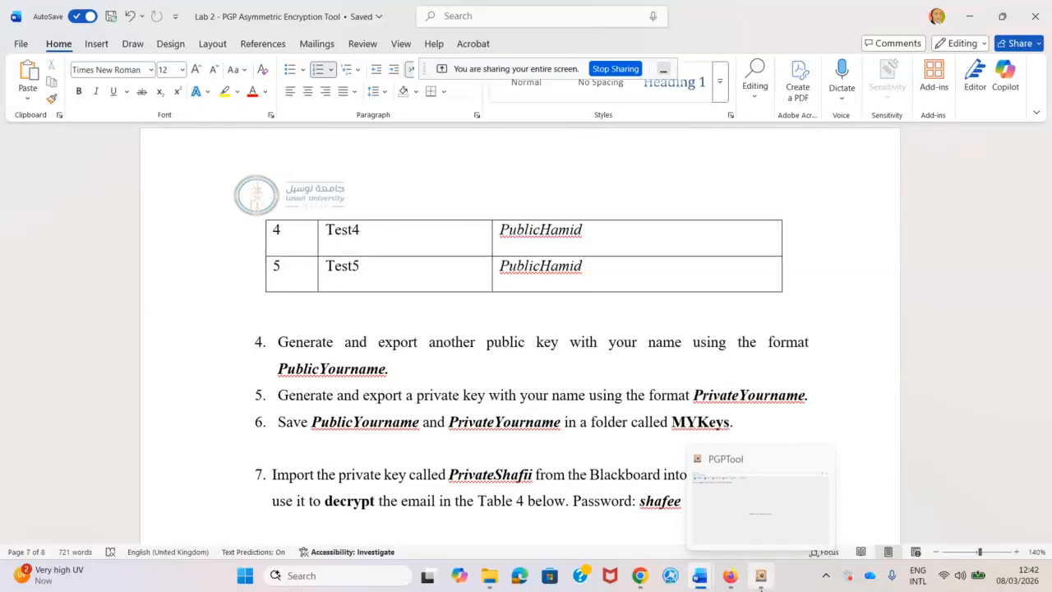
Create a new PGP key pair named PublicAli with an e-mail address and passphrase.
click(762, 578)
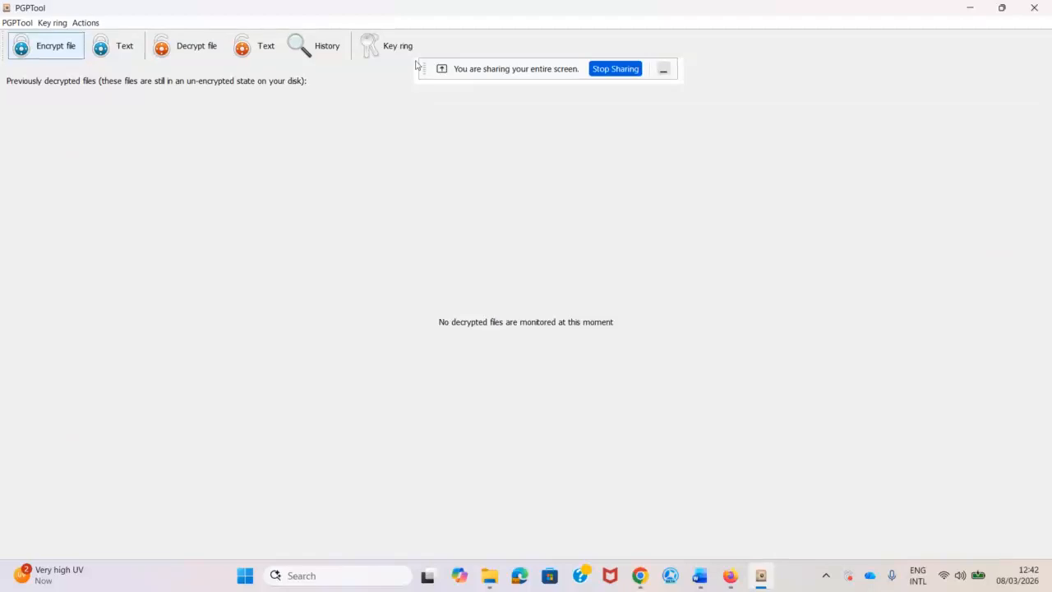
click(372, 46)
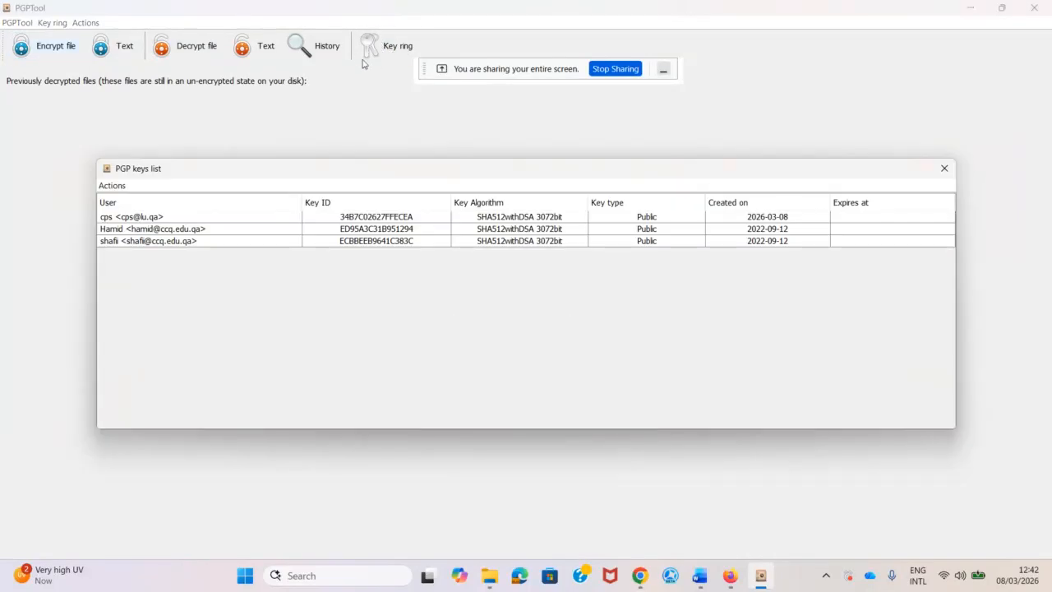
click(110, 186)
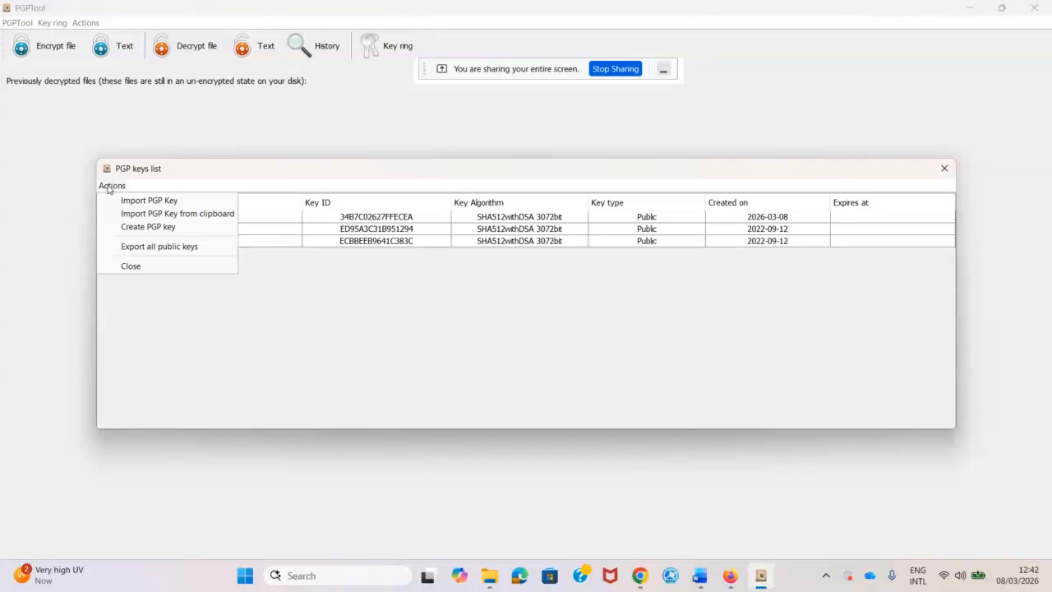
click(138, 230)
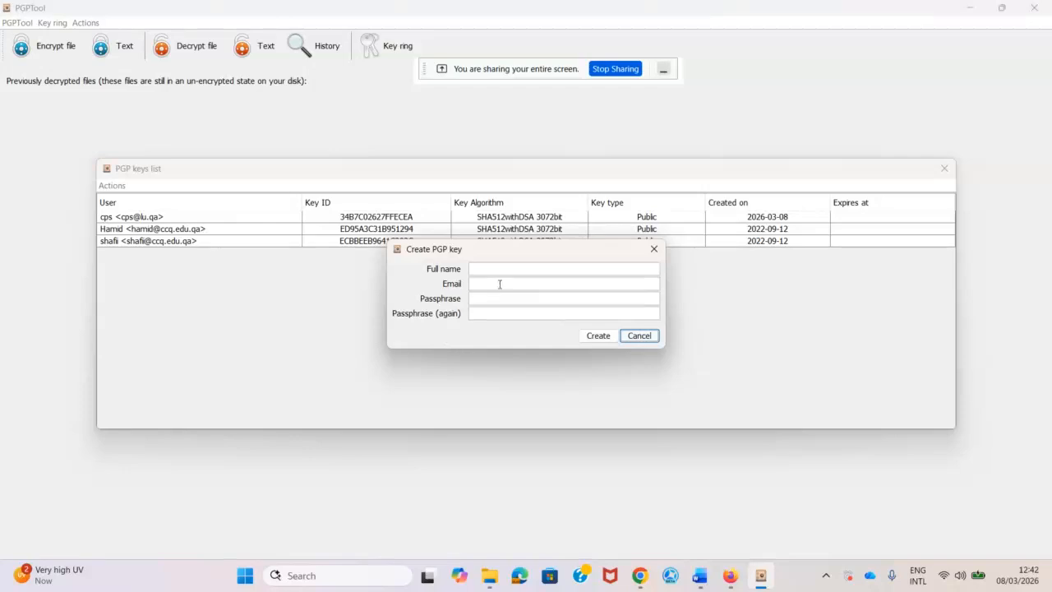
click(501, 273)
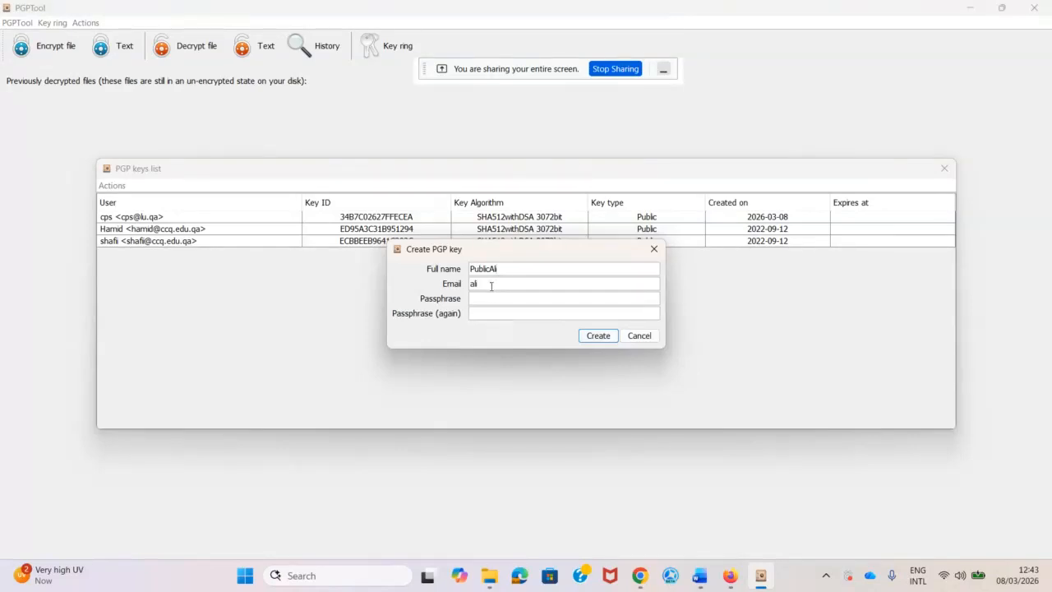
click(491, 285)
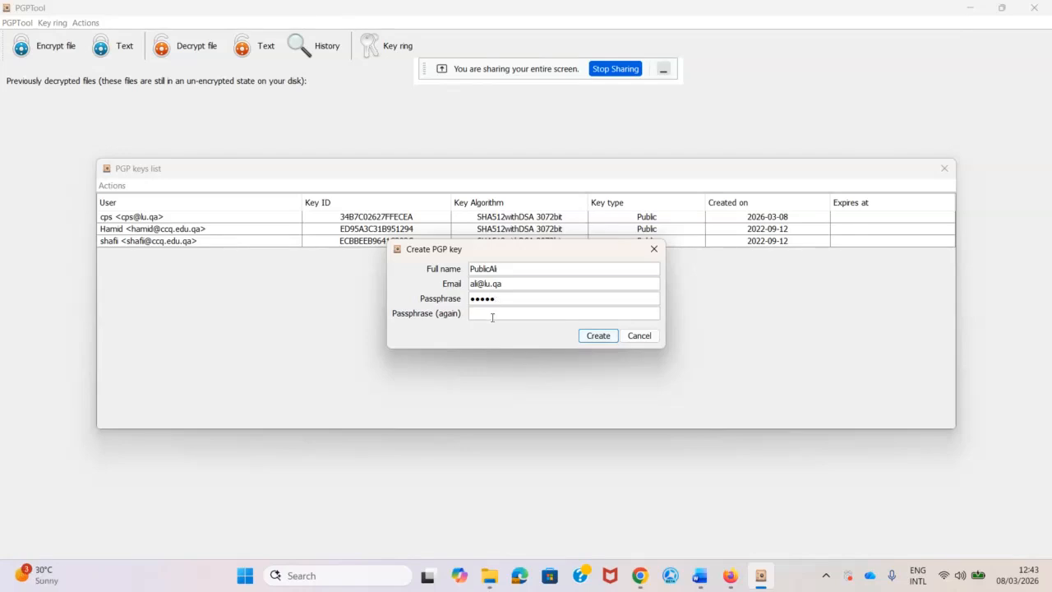
text(aaaaa)
click(585, 335)
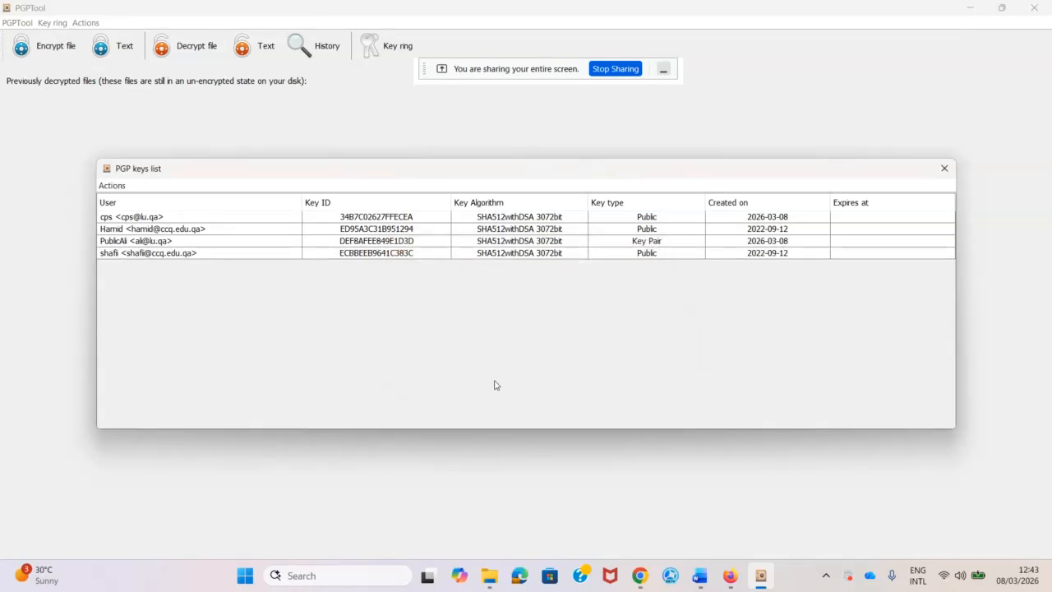
Export the PublicAli public key as PublicAli.asc into Lab 2 and confirm it in Chrome.
click(121, 241)
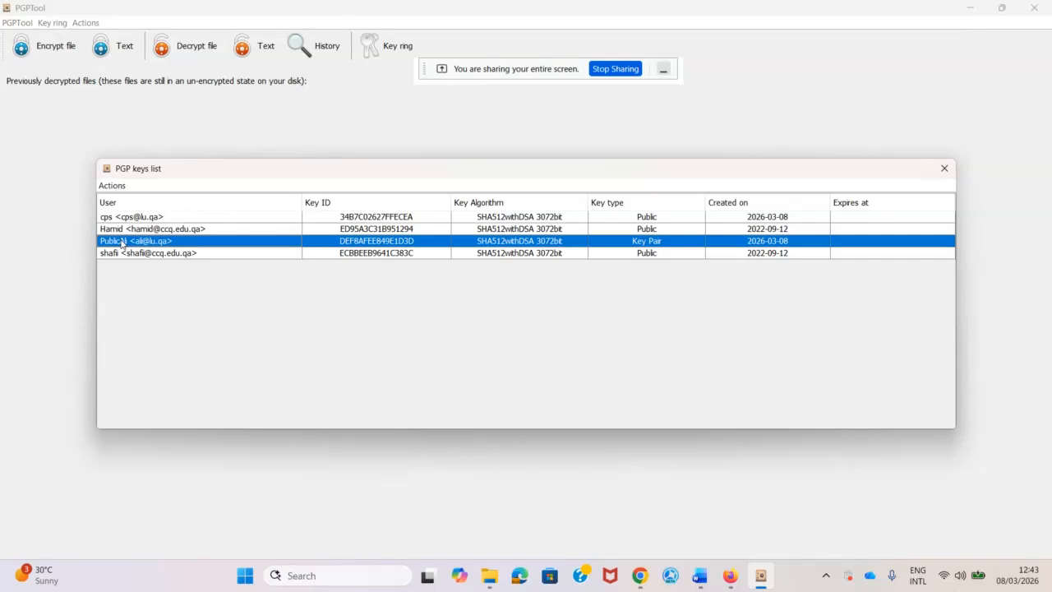
right_click(642, 245)
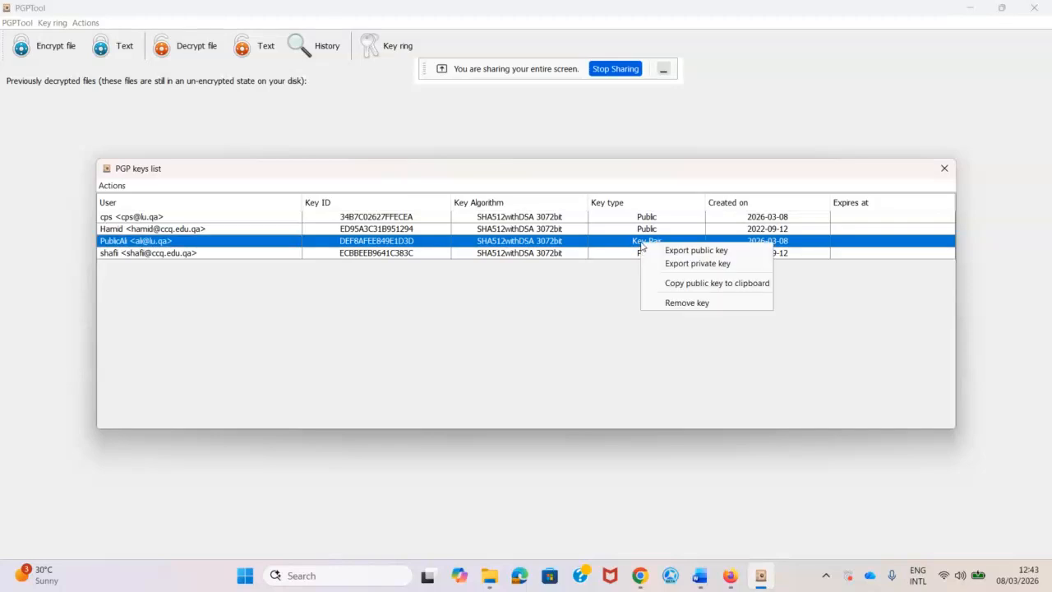
click(705, 250)
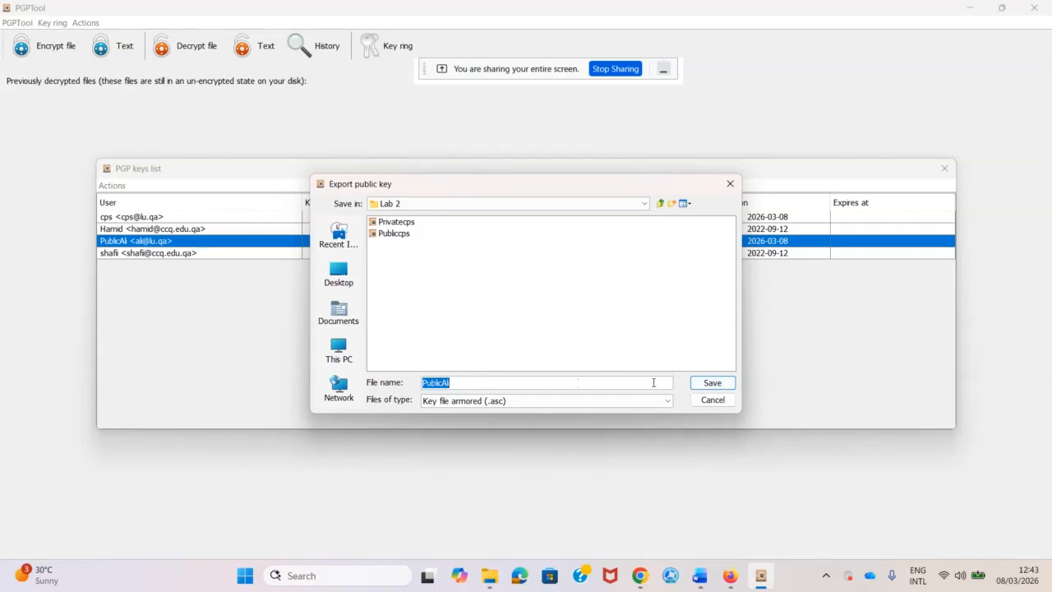
click(712, 383)
key(alt+Tab)
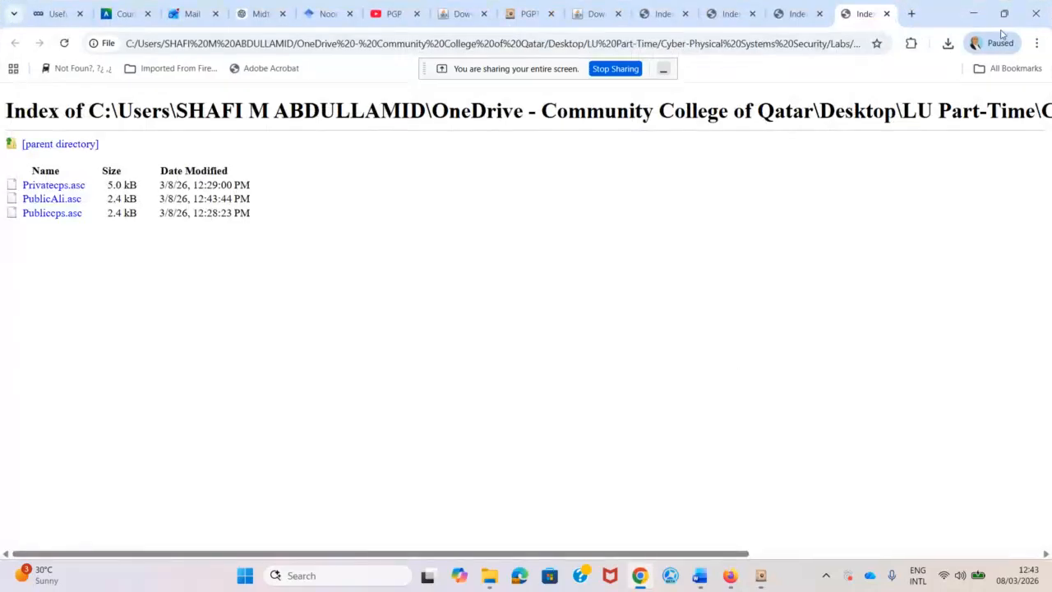
click(974, 13)
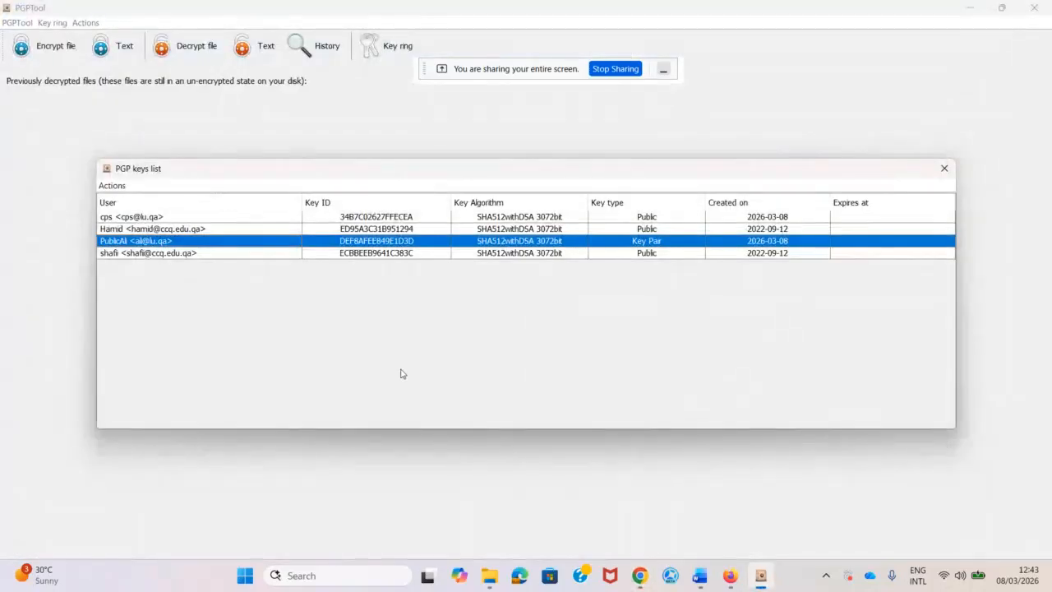
Remove the PublicAli key from the key ring.
right_click(114, 243)
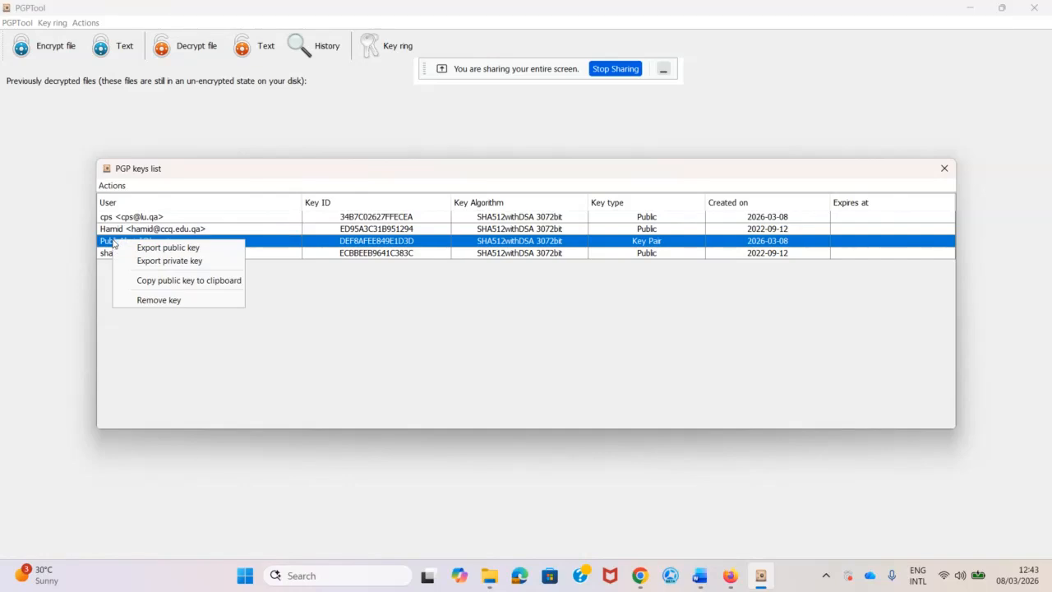
click(143, 301)
click(491, 314)
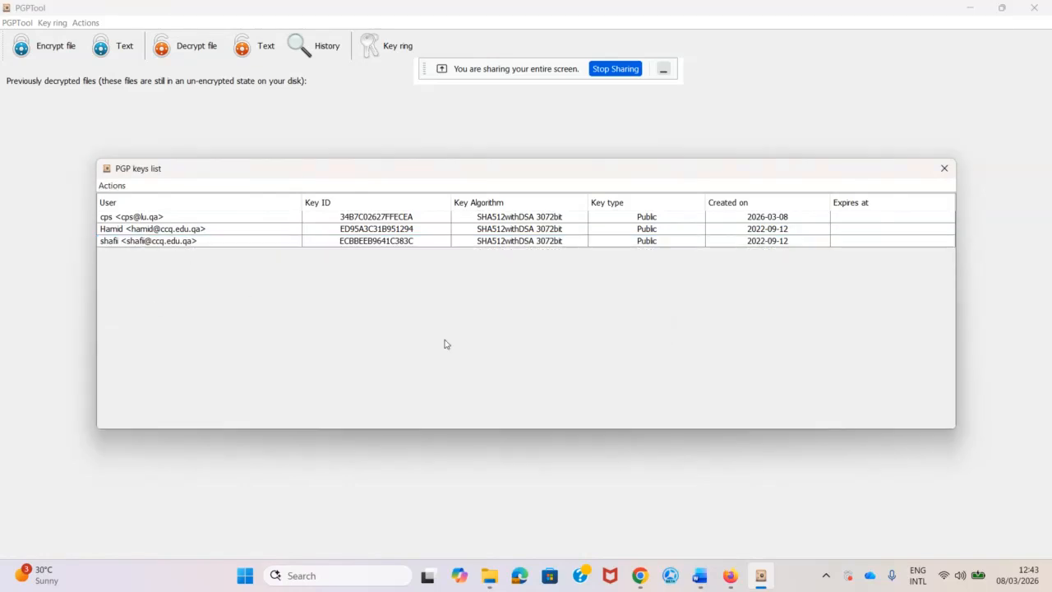
Import PublicAli.asc from the Lab 2 folder back into the key ring.
click(117, 188)
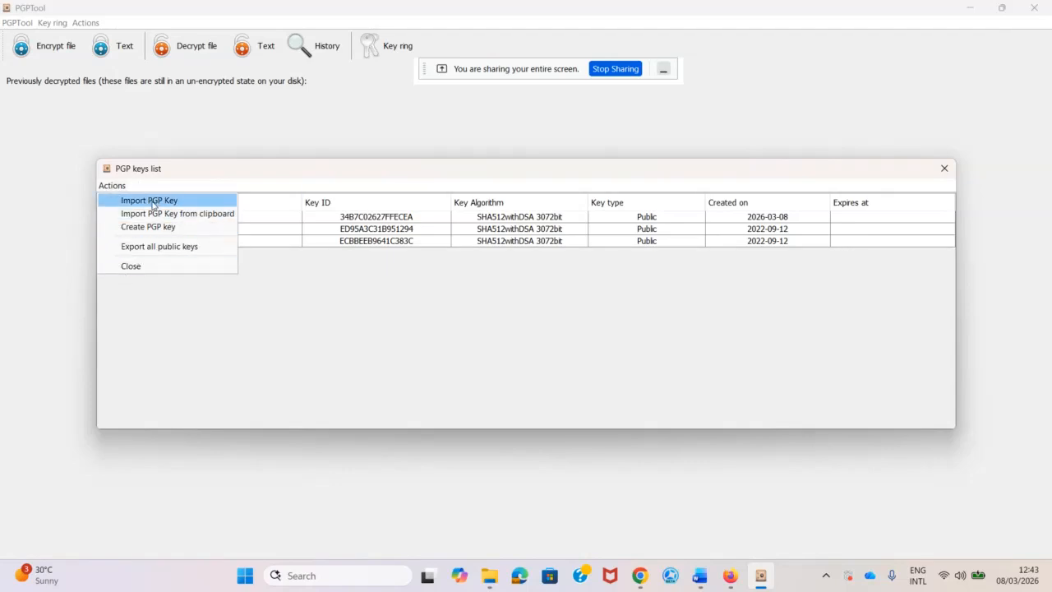
click(150, 201)
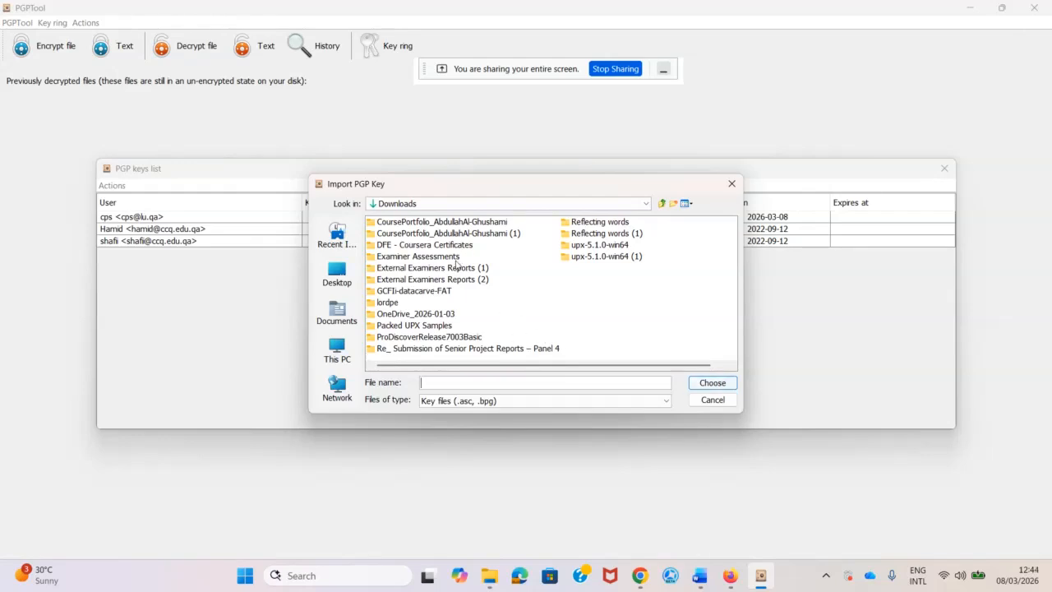
click(337, 273)
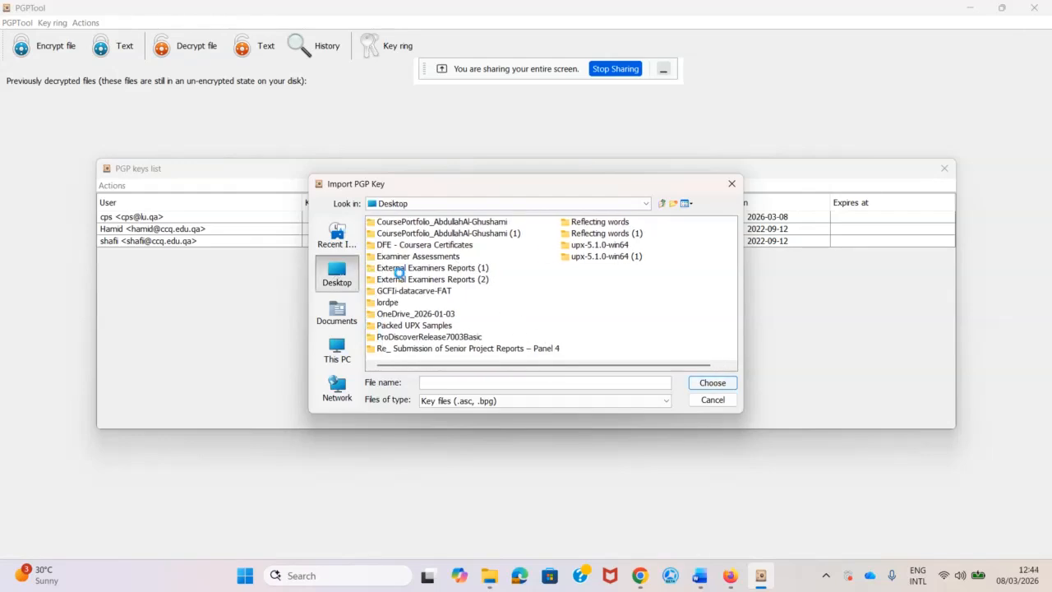
click(530, 282)
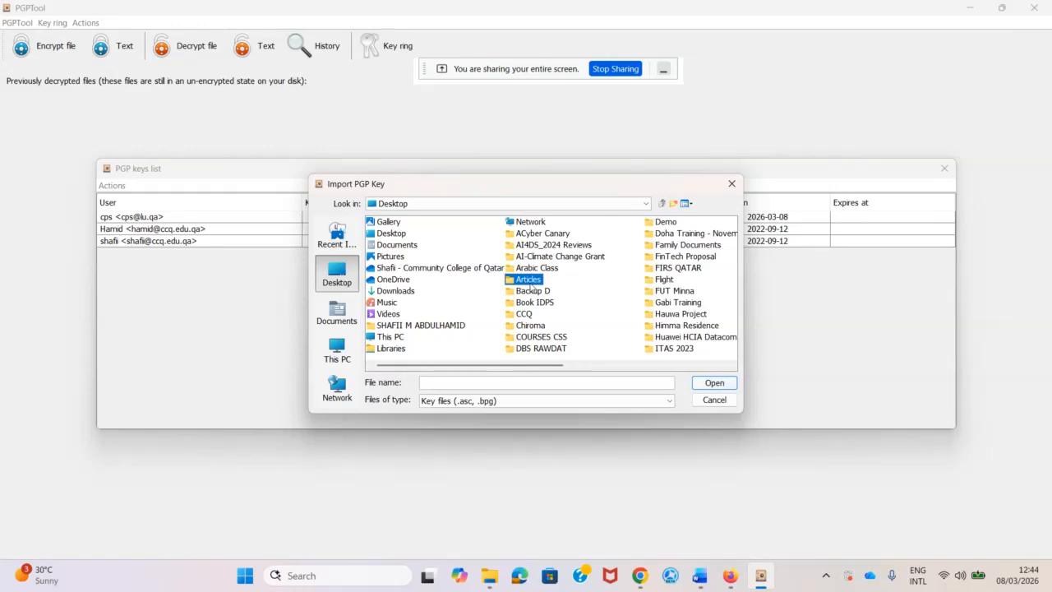
key(l)
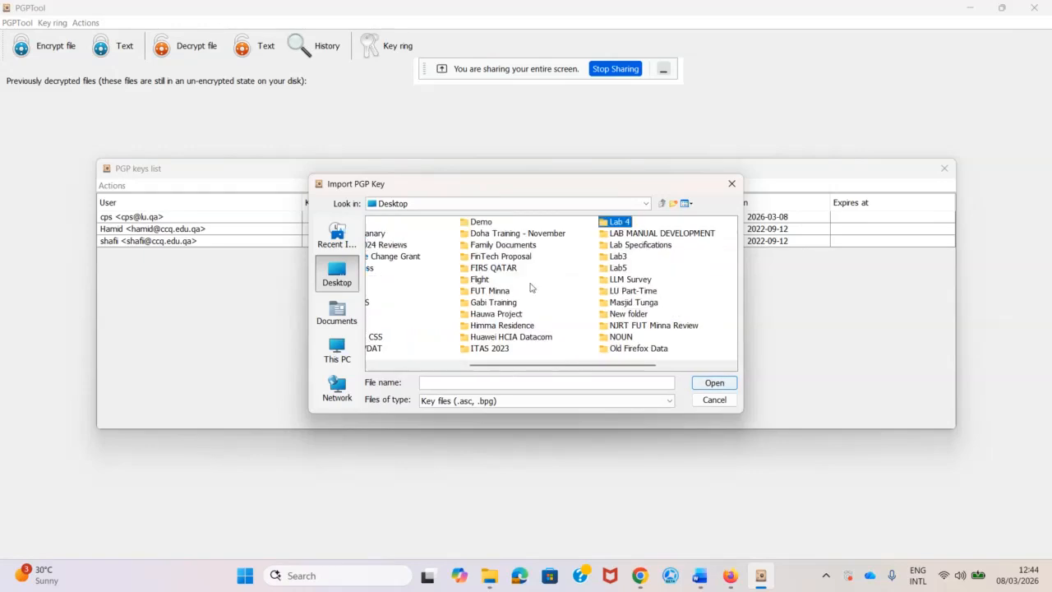
double_click(626, 291)
double_click(436, 222)
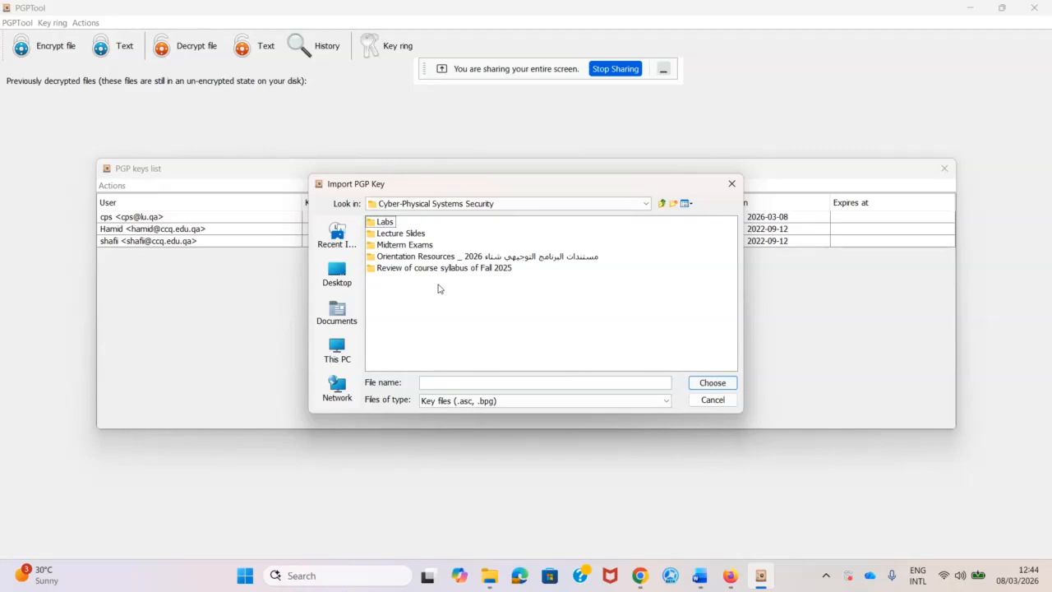
click(390, 223)
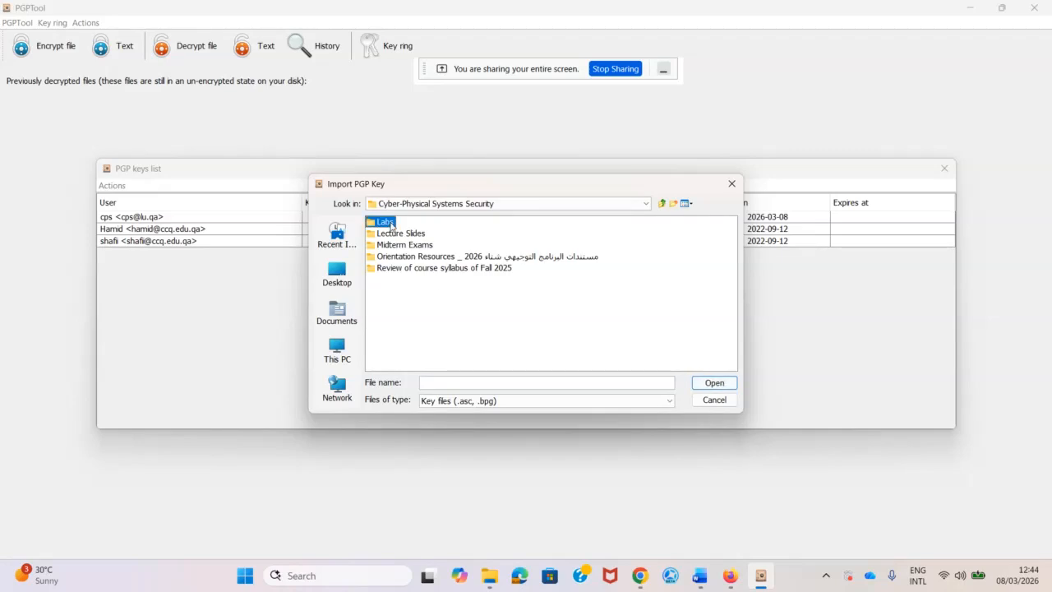
double_click(390, 224)
double_click(393, 234)
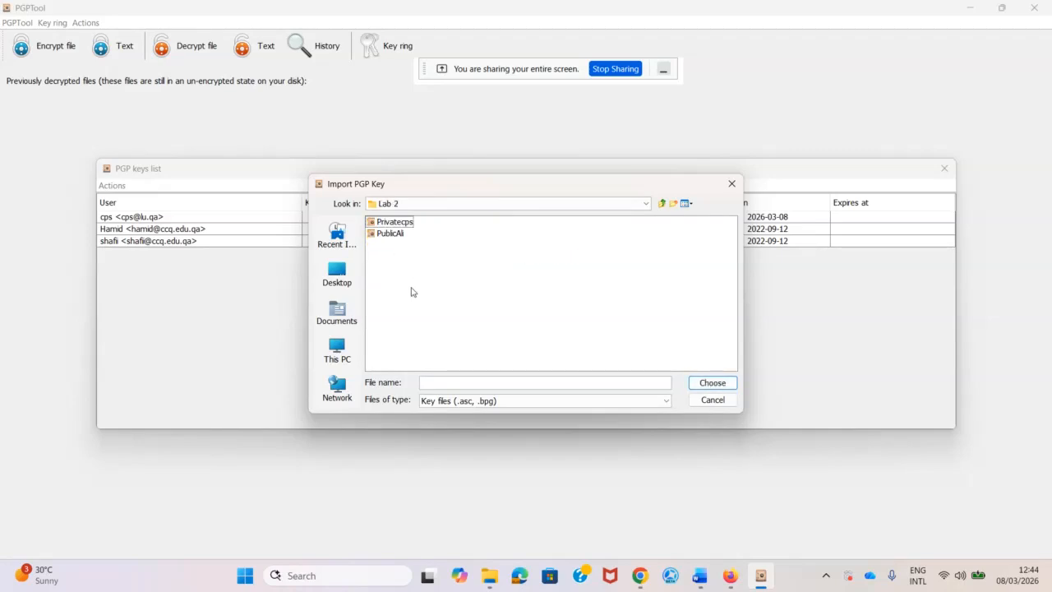
click(399, 235)
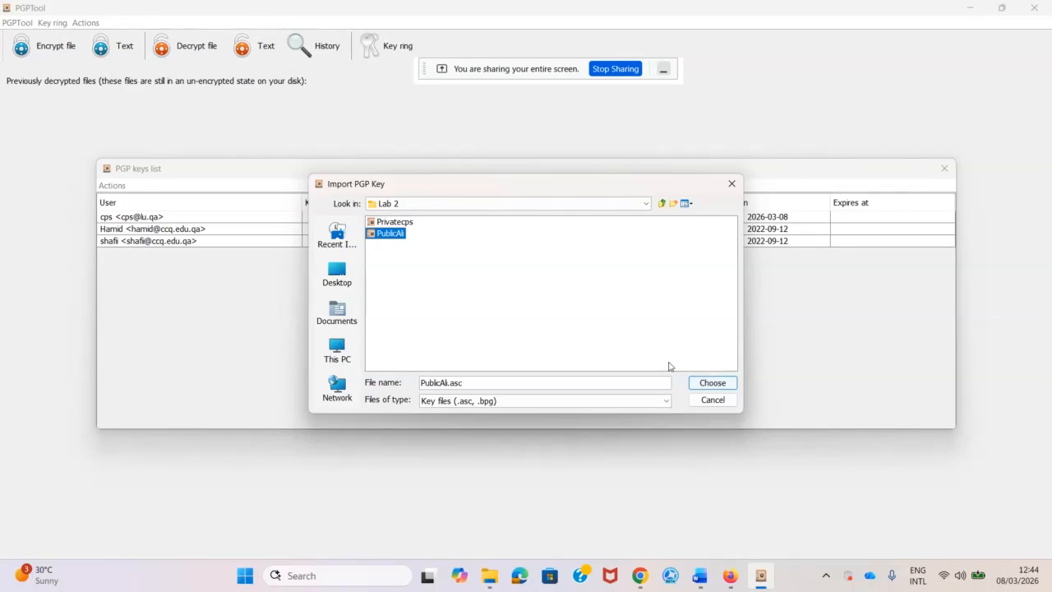
click(722, 386)
click(675, 421)
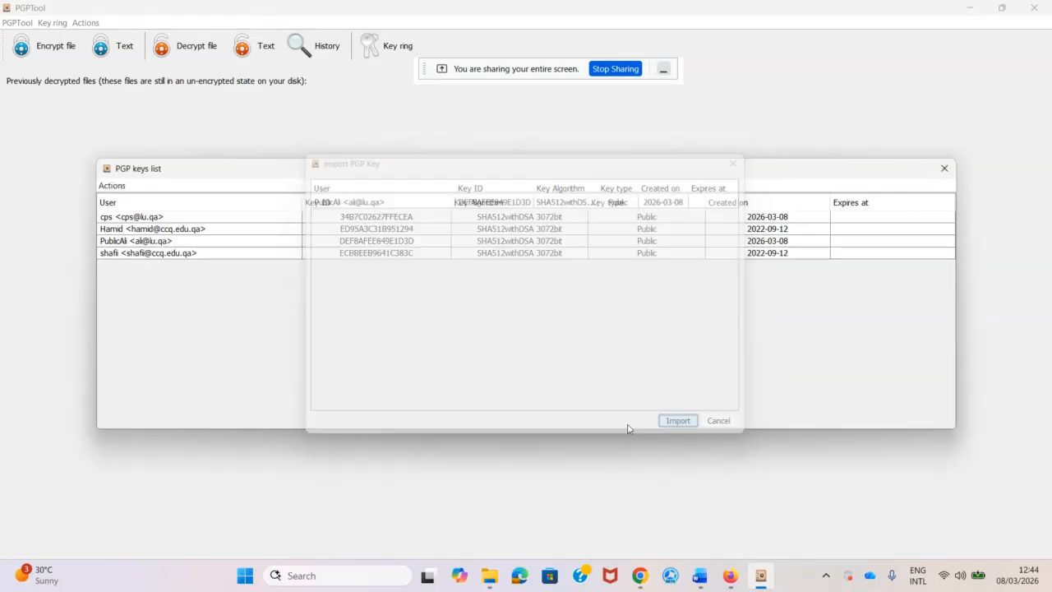
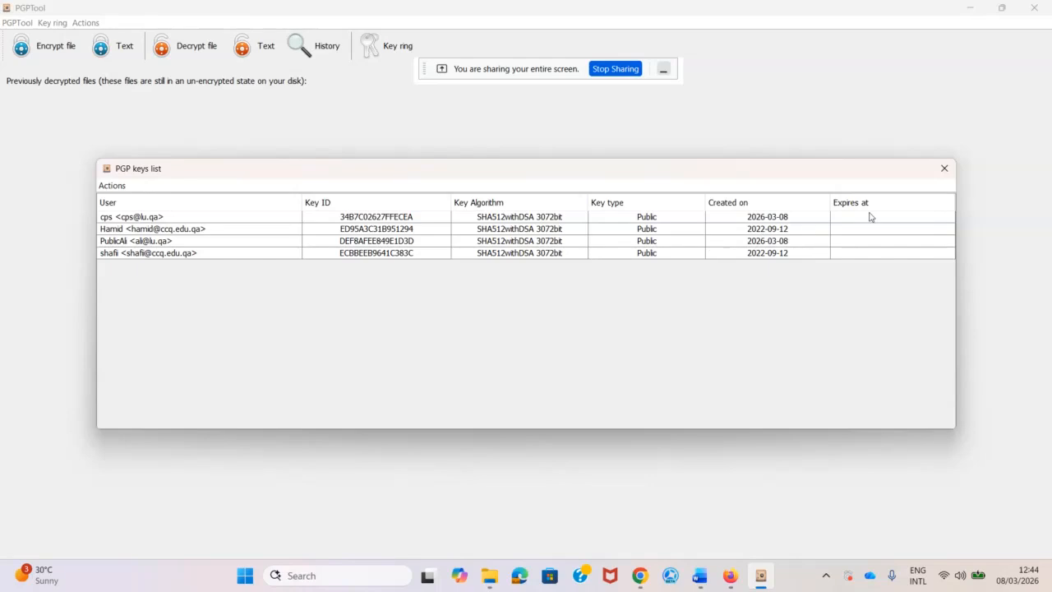
Close the PGP keys list and minimize PGPTool to reveal the Lab 2 Word document.
click(944, 168)
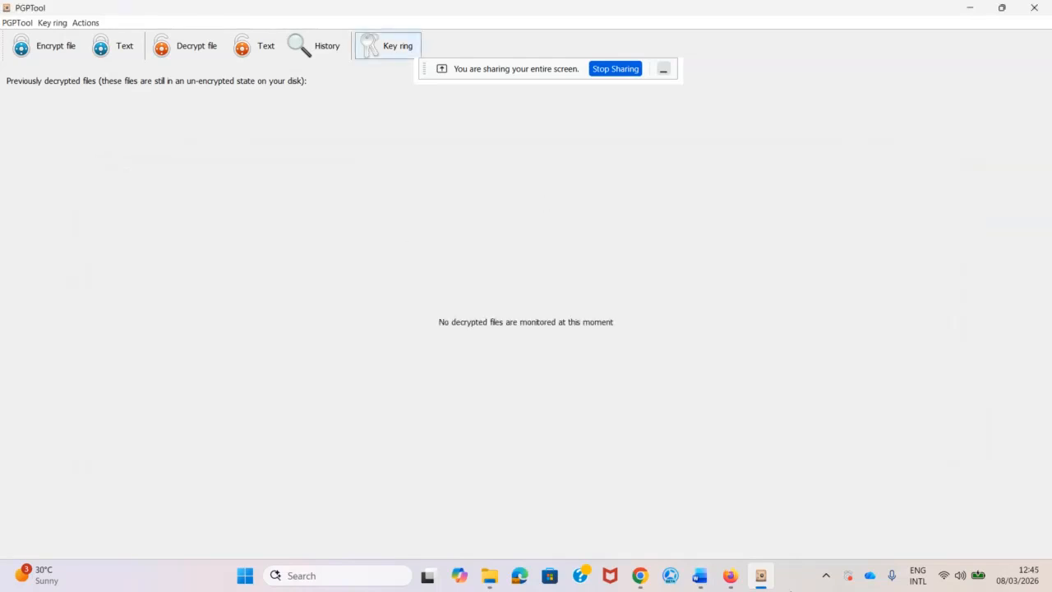
mouse_move(731, 572)
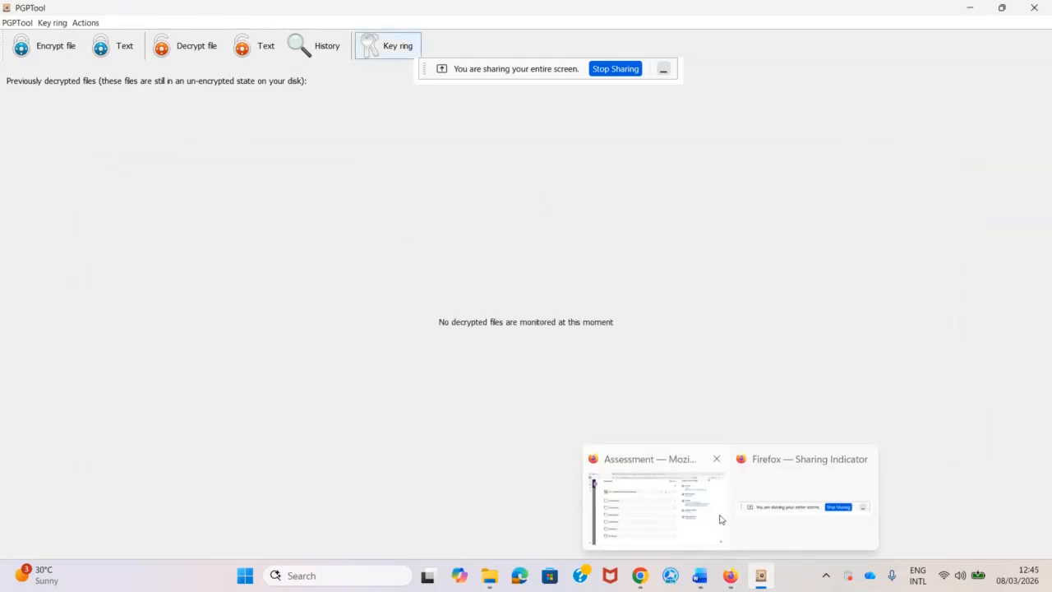
click(715, 513)
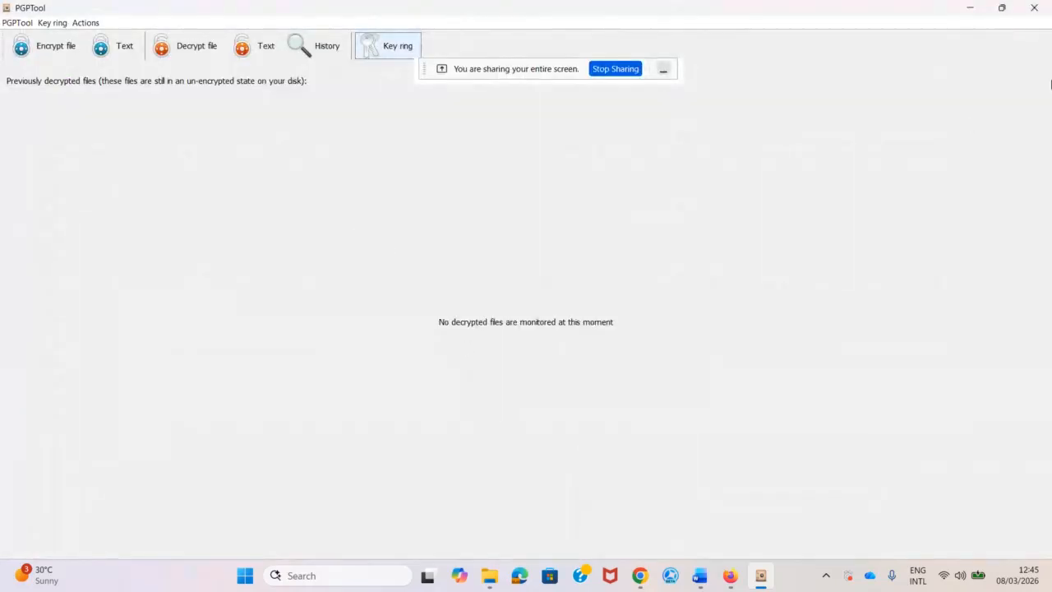
click(970, 9)
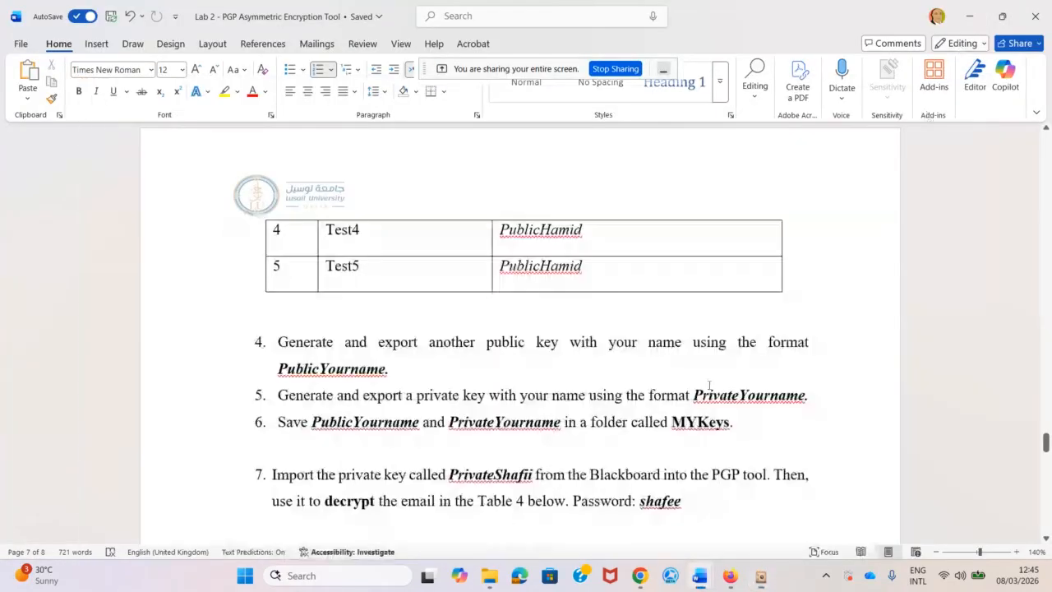
Highlight PublicYourname and PrivateYourname in step 6 of the lab document, then return to PGPTool.
double_click(327, 430)
drag(311, 421, 421, 416)
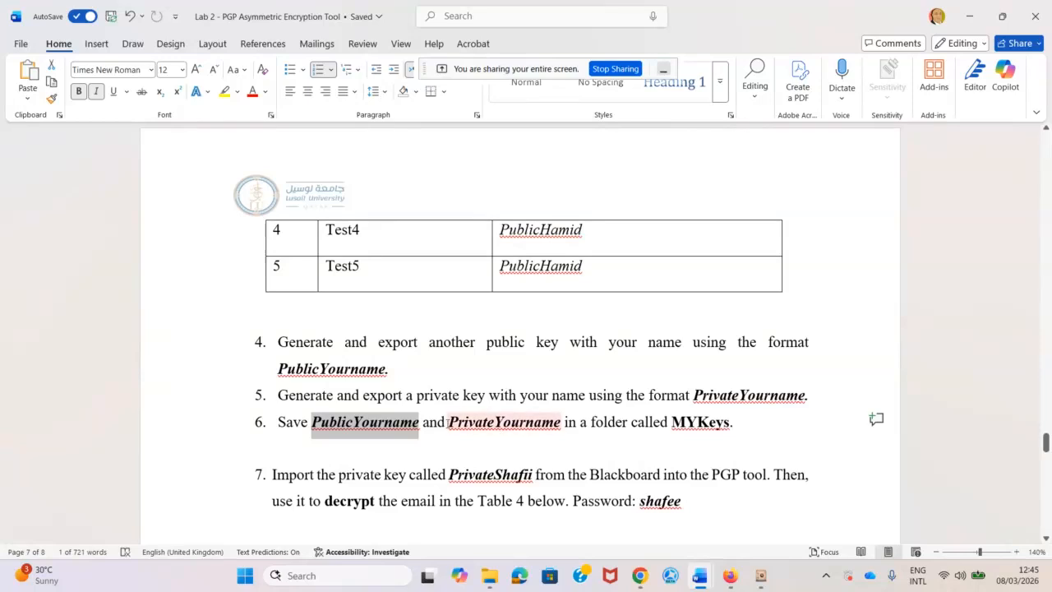
drag(448, 423, 562, 426)
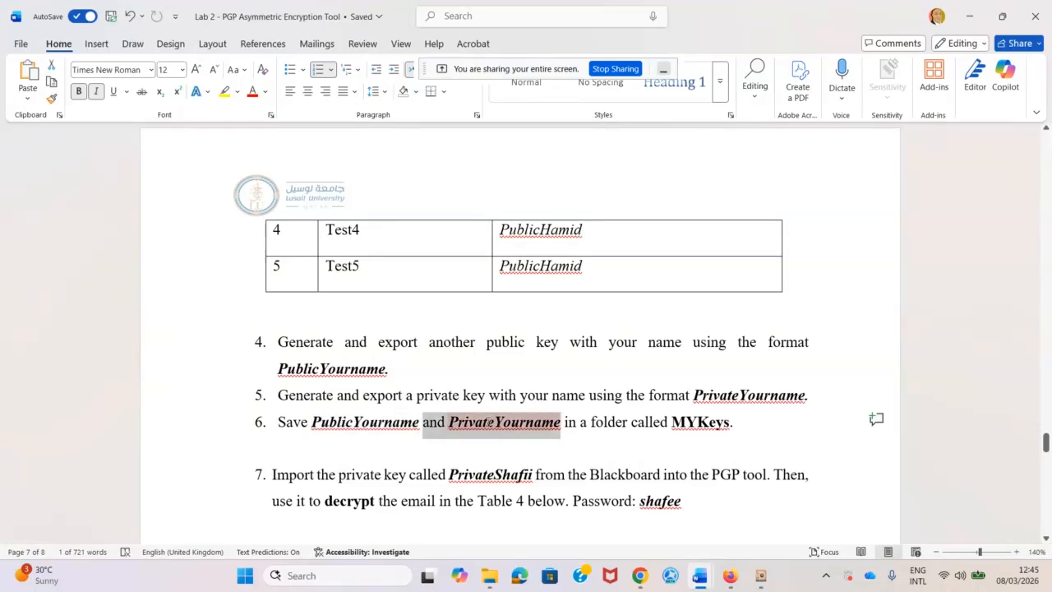
click(562, 427)
drag(564, 425, 445, 426)
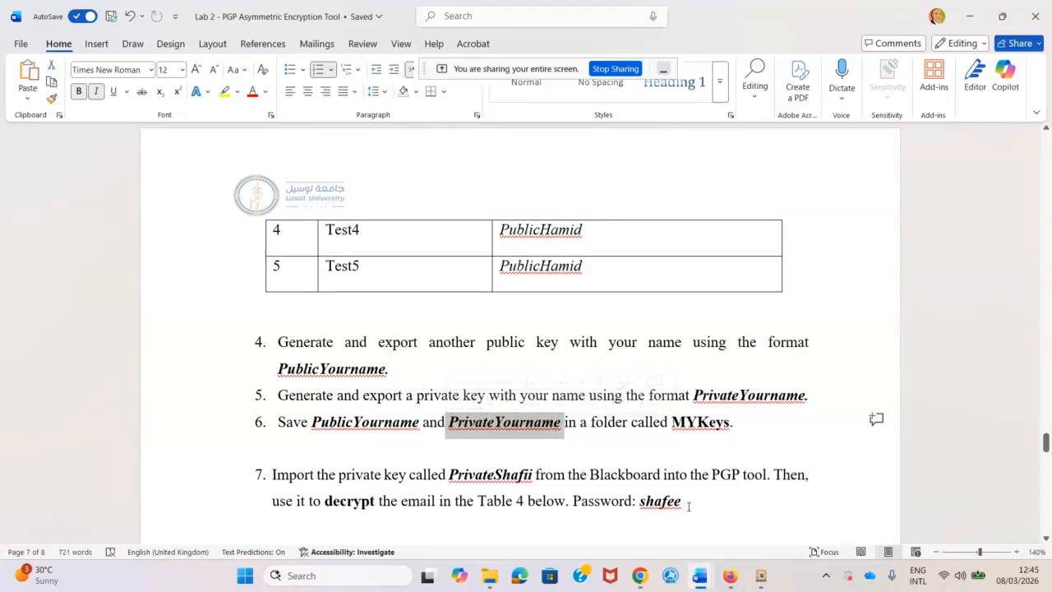
click(760, 575)
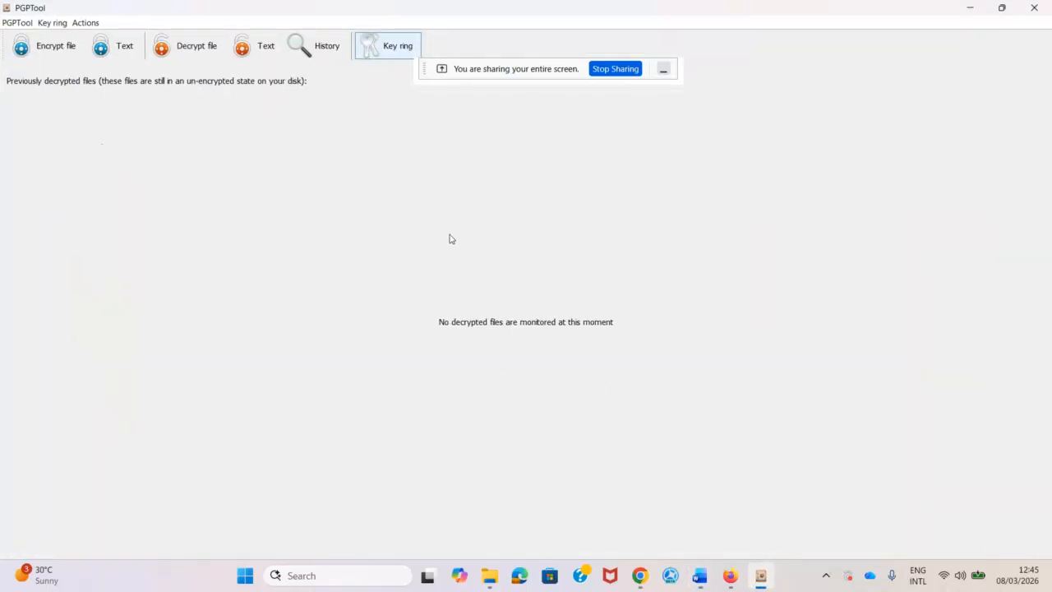
Start exporting the PublicAli public key under the name PrivateAli, then cancel the export.
click(396, 49)
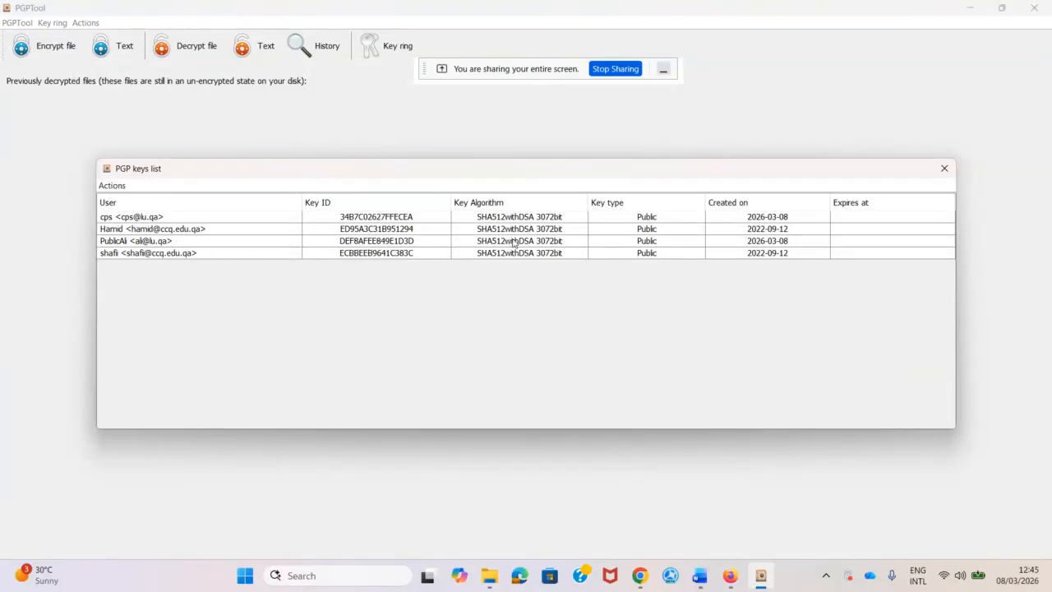
click(658, 243)
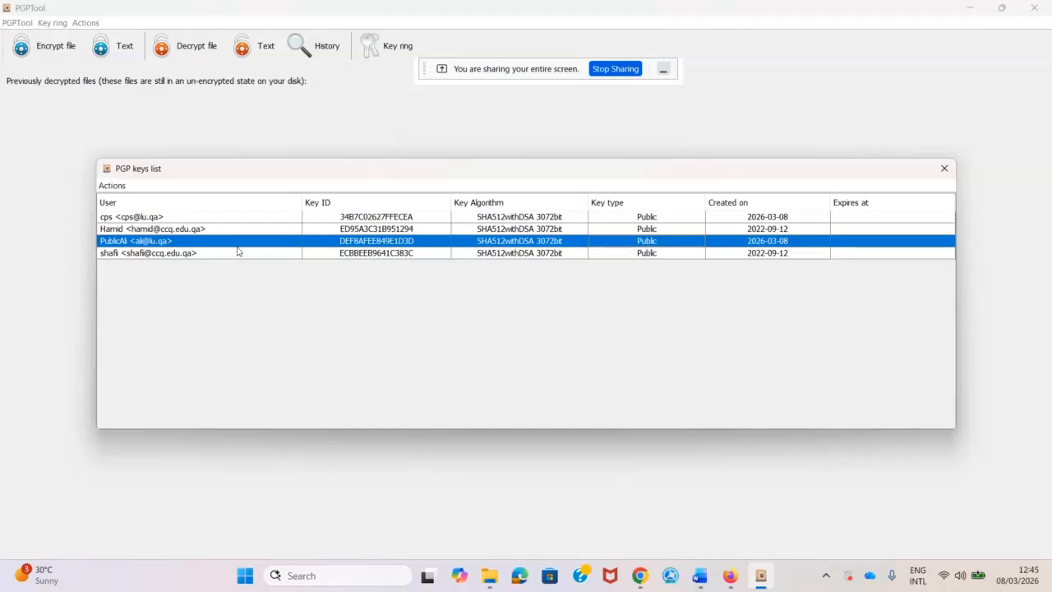
right_click(640, 242)
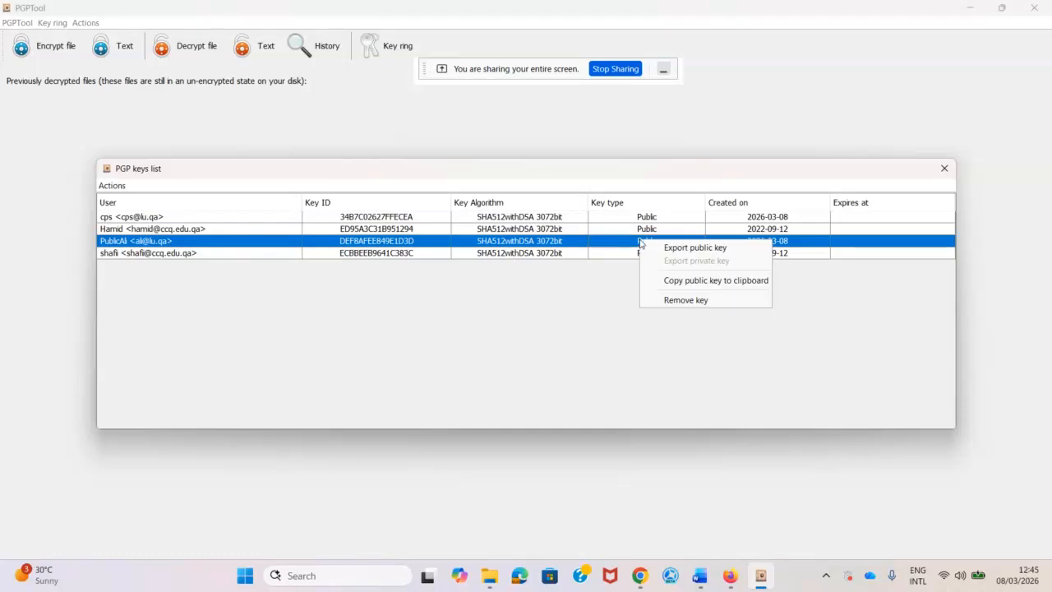
click(680, 253)
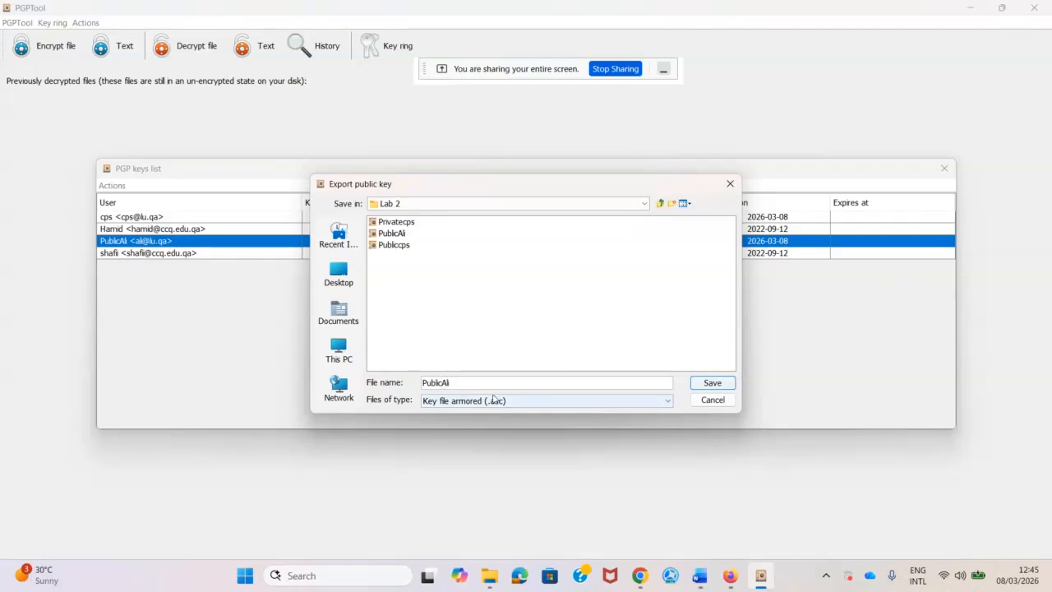
key(BackSpace)
text(rivate)
drag(465, 386, 336, 385)
key(ctrl+c)
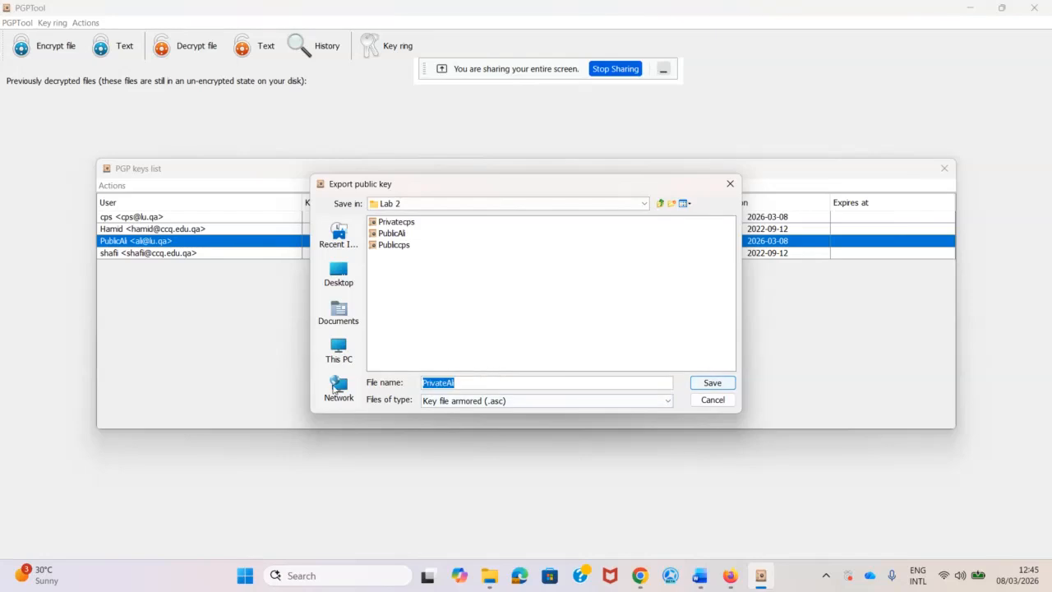
click(721, 402)
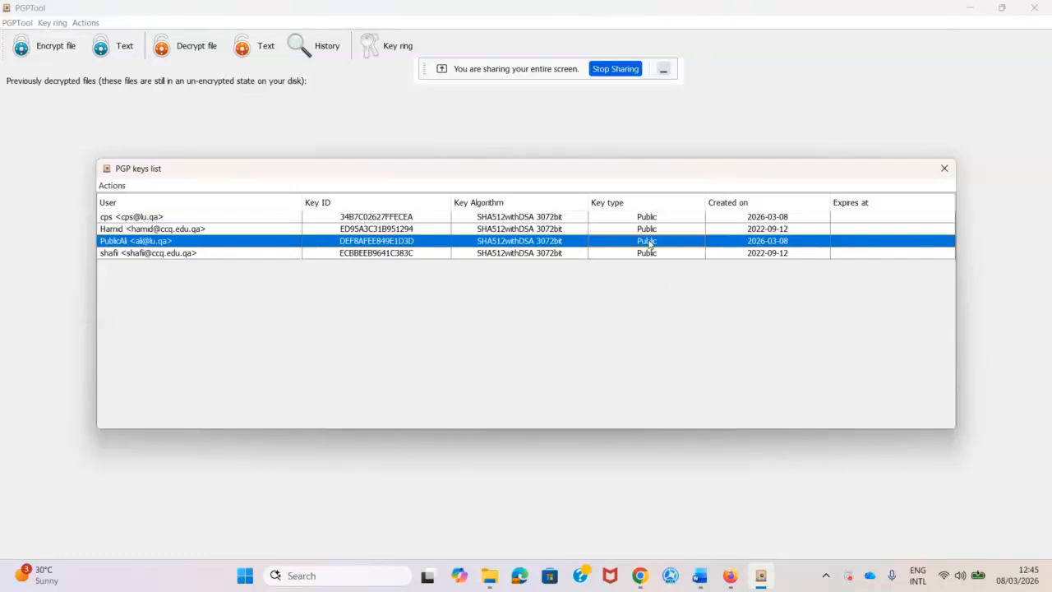
right_click(649, 241)
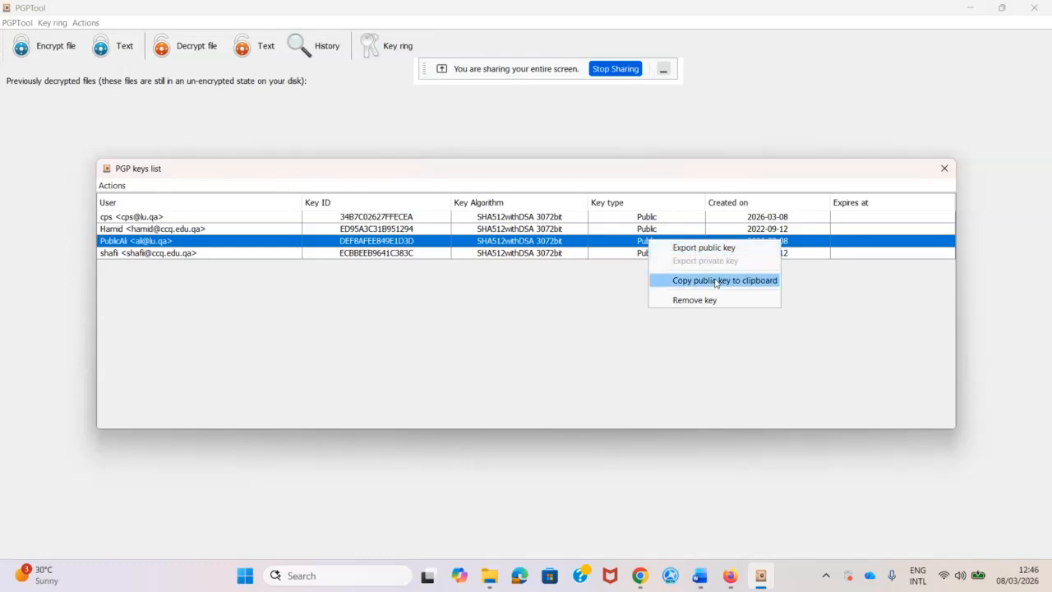
Begin creating a new PGP key and enter the owner's full name.
click(563, 344)
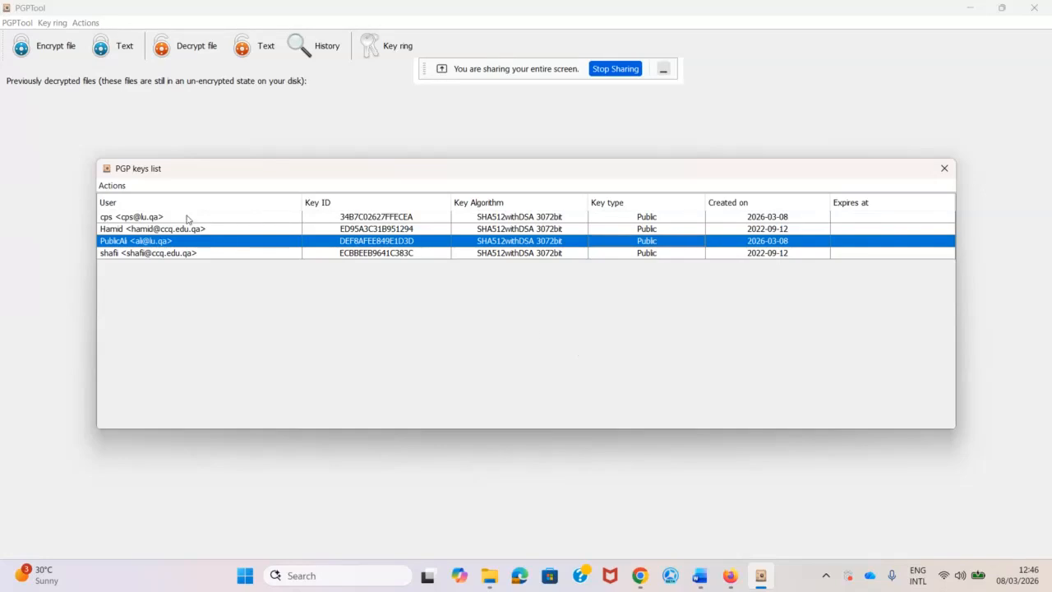
click(110, 186)
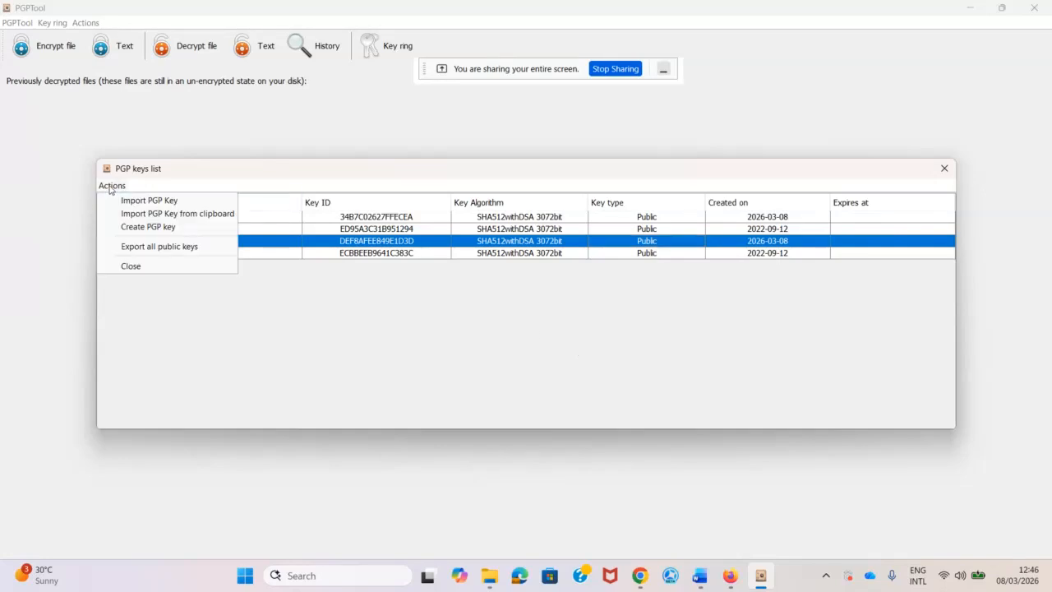
click(137, 229)
click(478, 269)
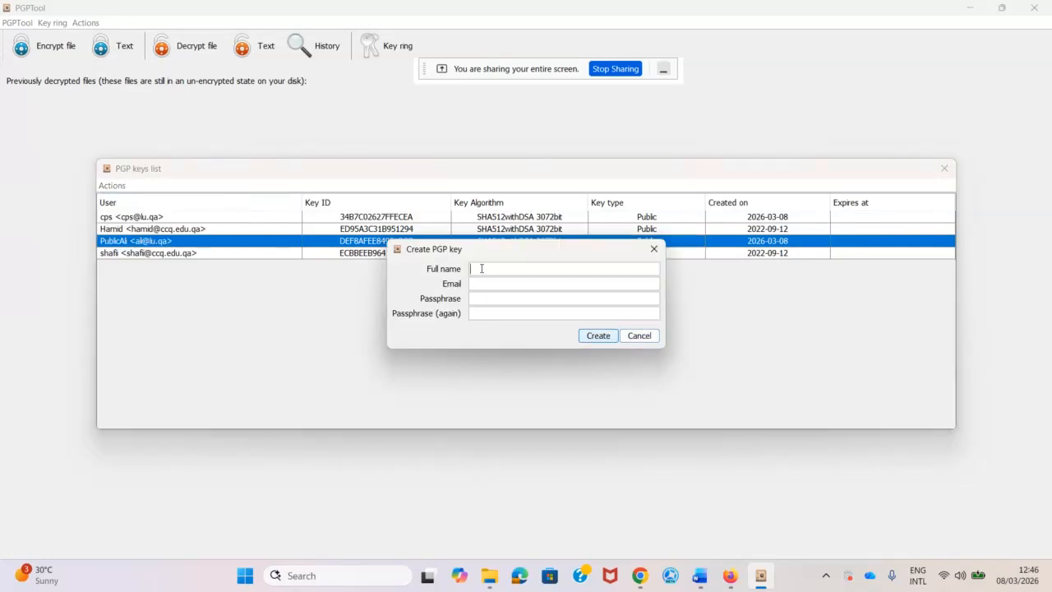
text(PrivateAli)
key(BackSpace)
key(BackSpace)
key(BackSpace)
key(BackSpace)
key(BackSpace)
key(BackSpace)
key(BackSpace)
key(BackSpace)
key(BackSpace)
text(A)
click(501, 284)
Complete the full name as PrivateAli, fill in the e-mail address, and create the key pair.
click(470, 269)
text(Private)
key(ctrl+v)
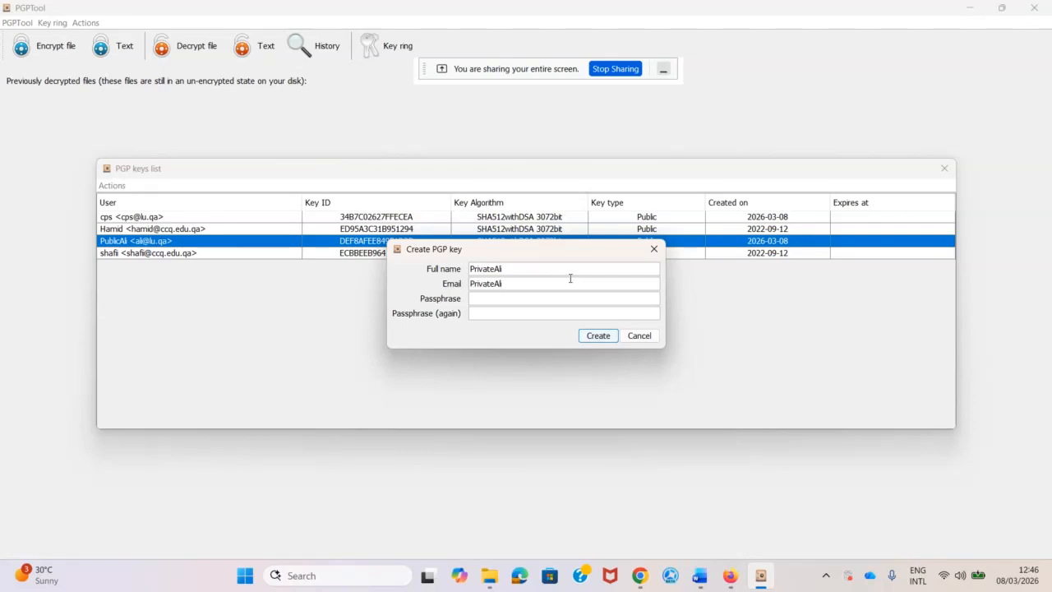
key(BackSpace)
key(BackSpace)
key(BackSpace)
key(BackSpace)
key(BackSpace)
key(BackSpace)
key(BackSpace)
key(BackSpace)
key(BackSpace)
text(s.*********)
click(597, 336)
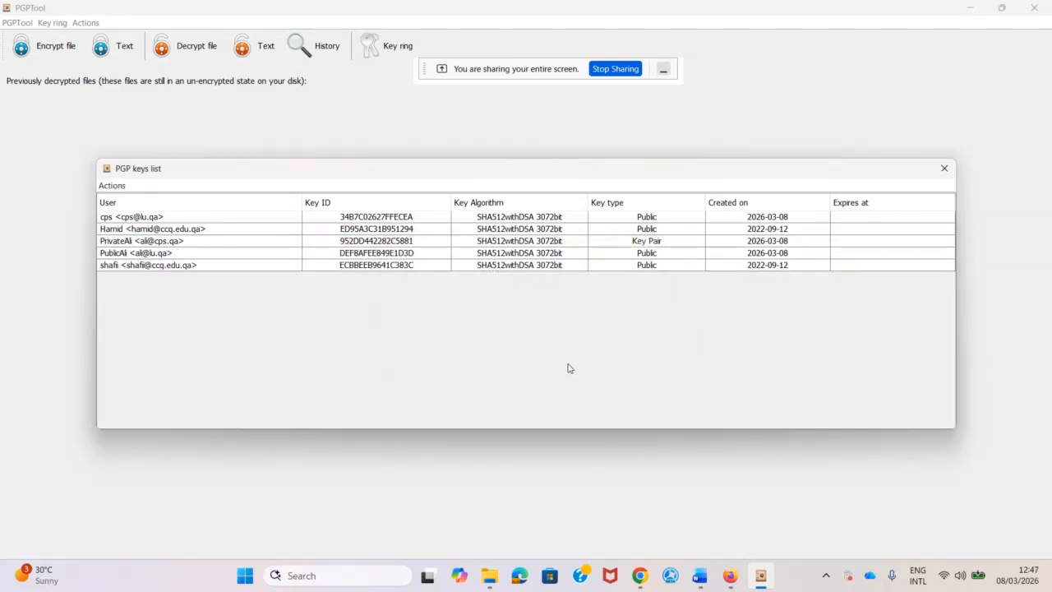
Export the PrivateAli private key to Lab 2 as 'PrivateAli - private.asc' and verify it in Chrome.
click(639, 243)
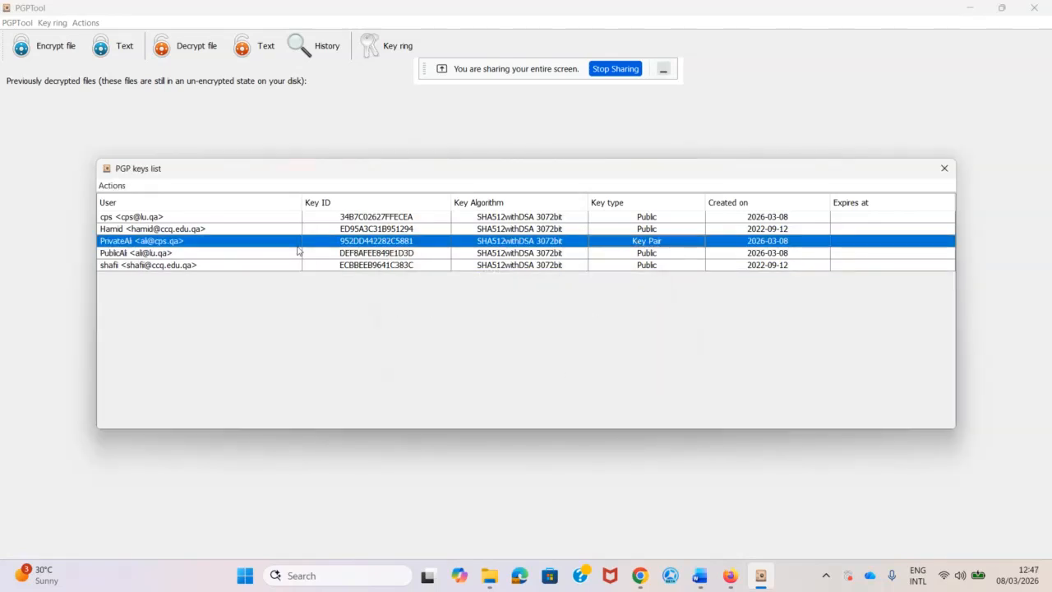
right_click(649, 243)
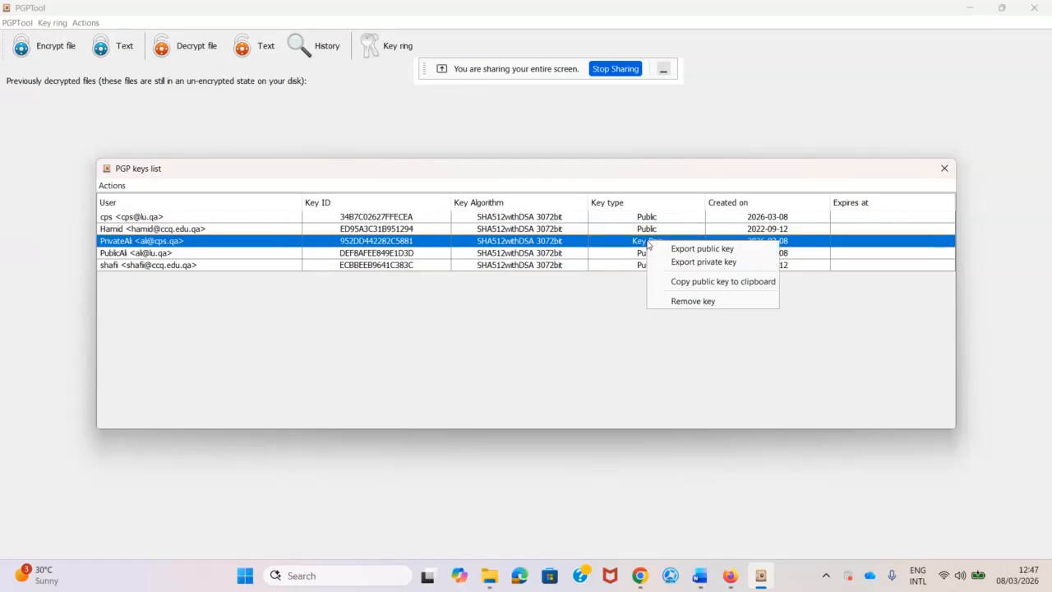
click(688, 263)
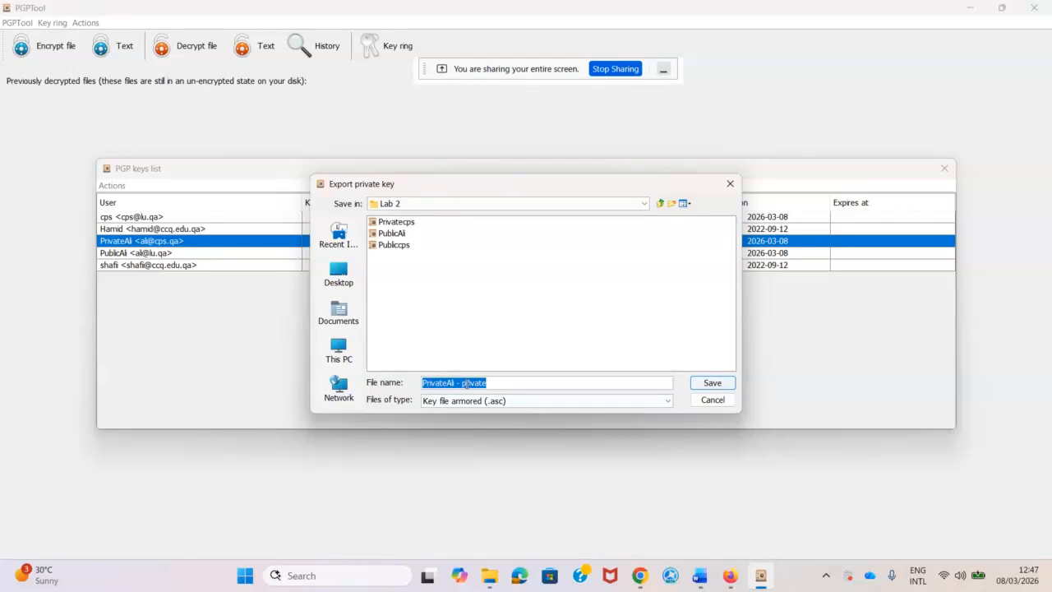
click(512, 387)
double_click(502, 384)
drag(502, 384, 455, 382)
click(715, 384)
click(526, 319)
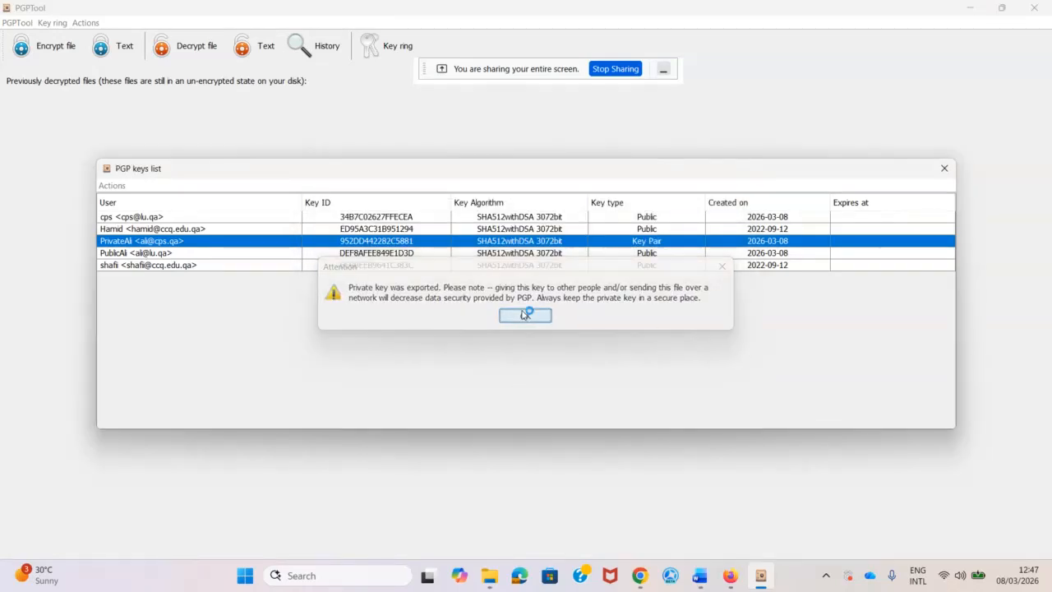
key(alt+Tab)
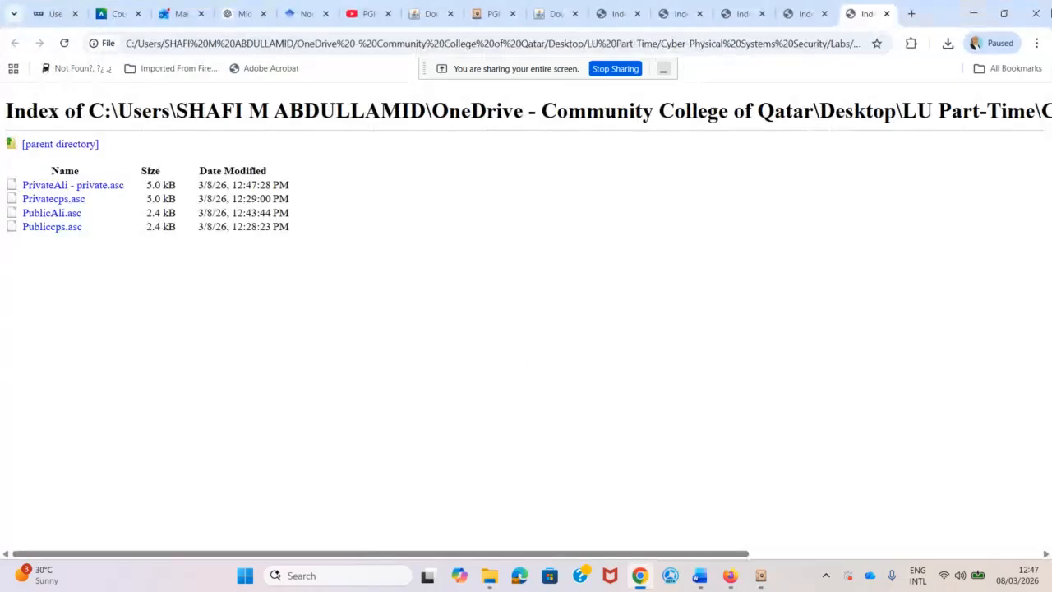
click(973, 13)
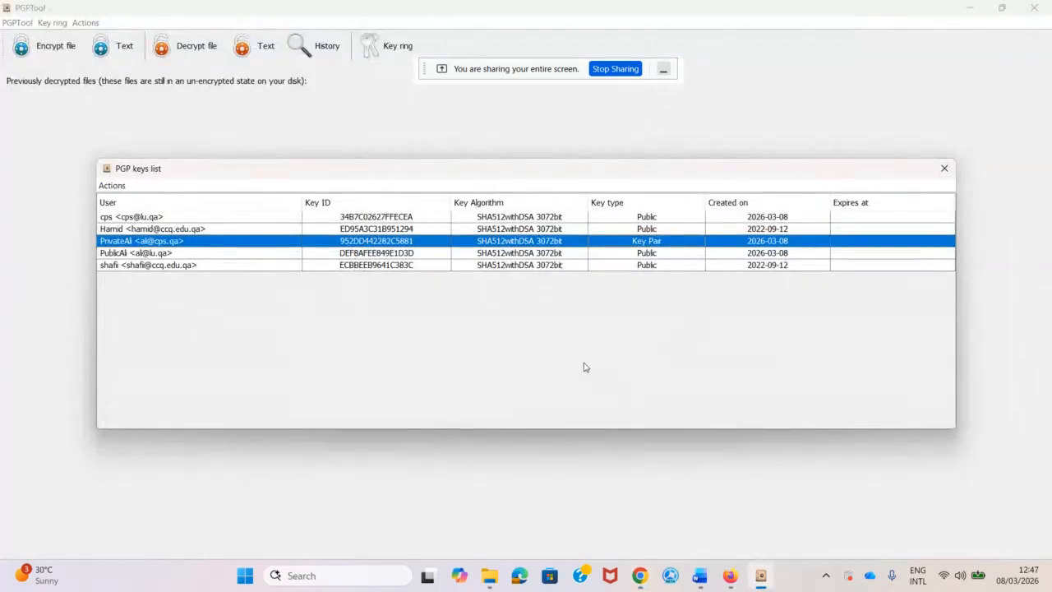
Remove the PrivateAli key pair from the key ring.
right_click(145, 242)
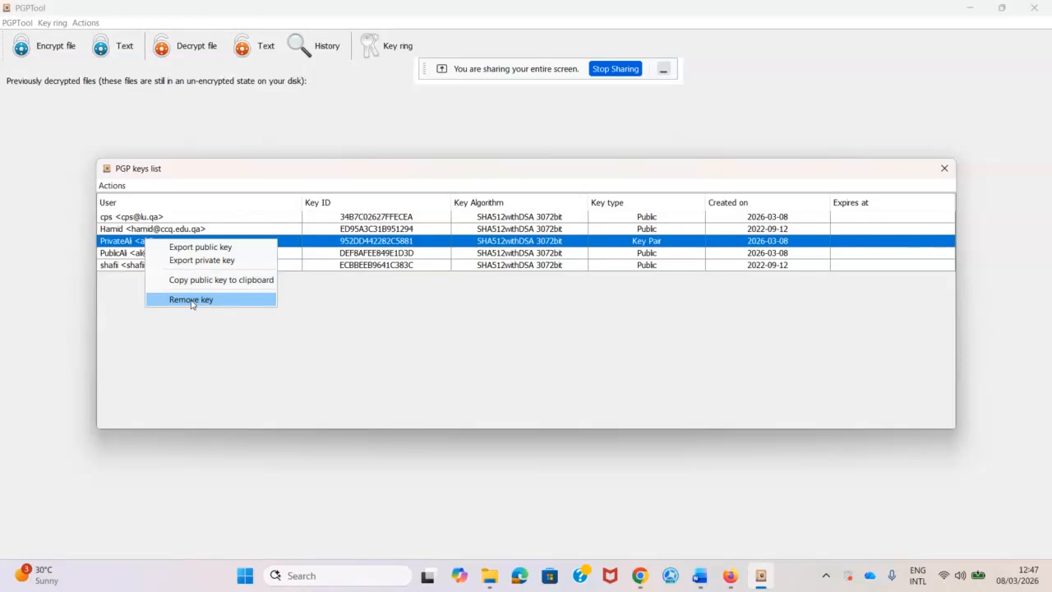
click(190, 299)
click(495, 313)
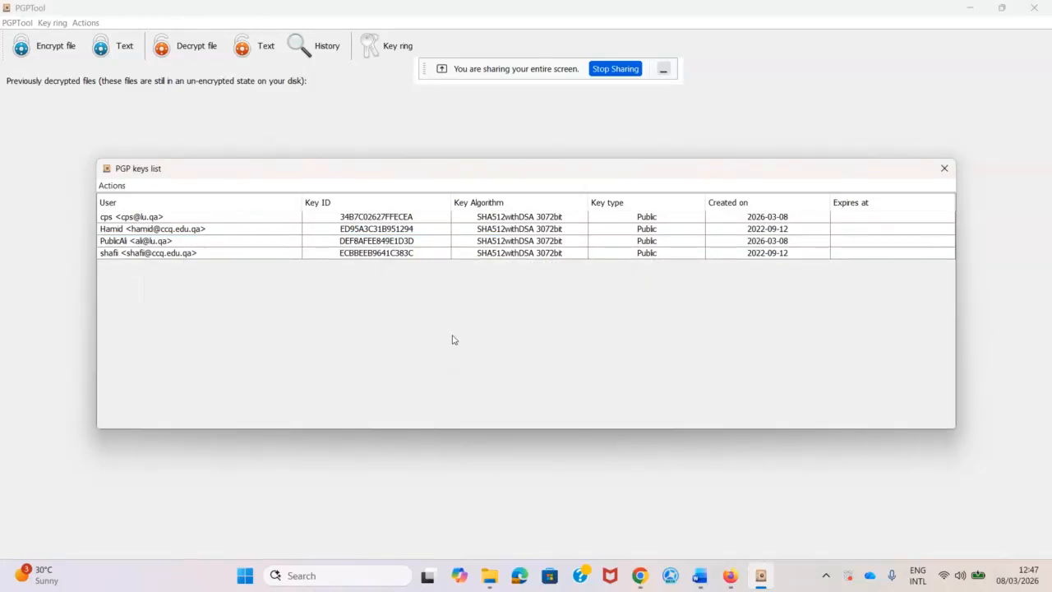
Import the 'PrivateAli - private' key file from Lab 2 back as a key pair.
click(115, 186)
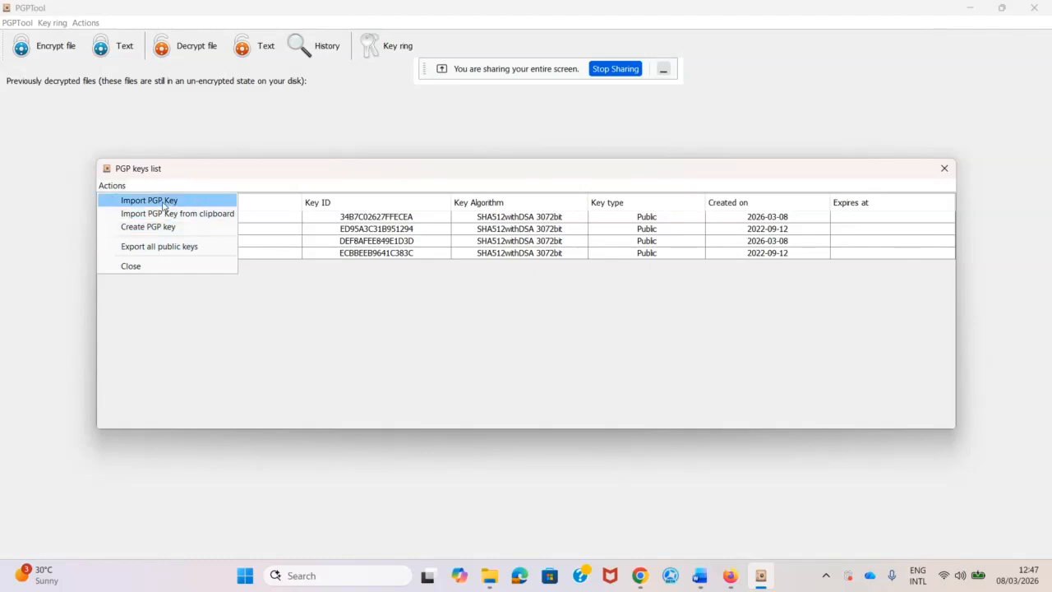
click(167, 209)
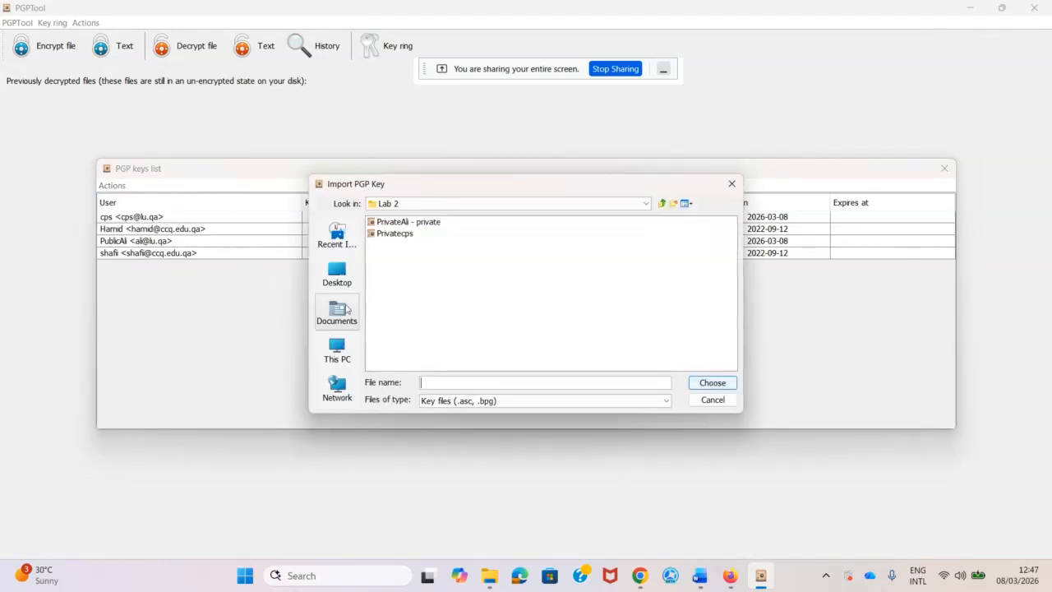
click(401, 224)
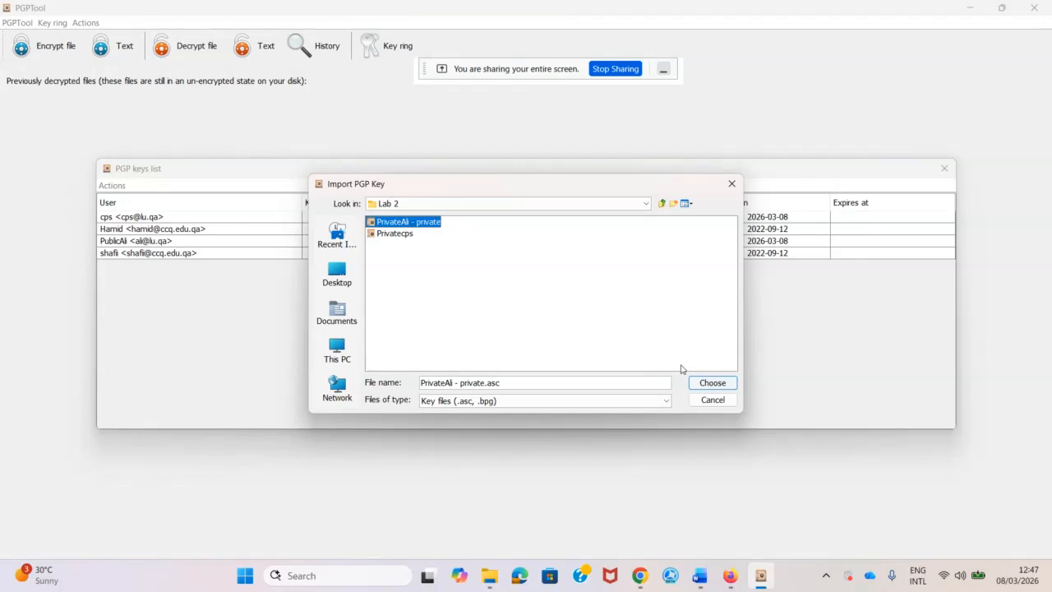
click(711, 383)
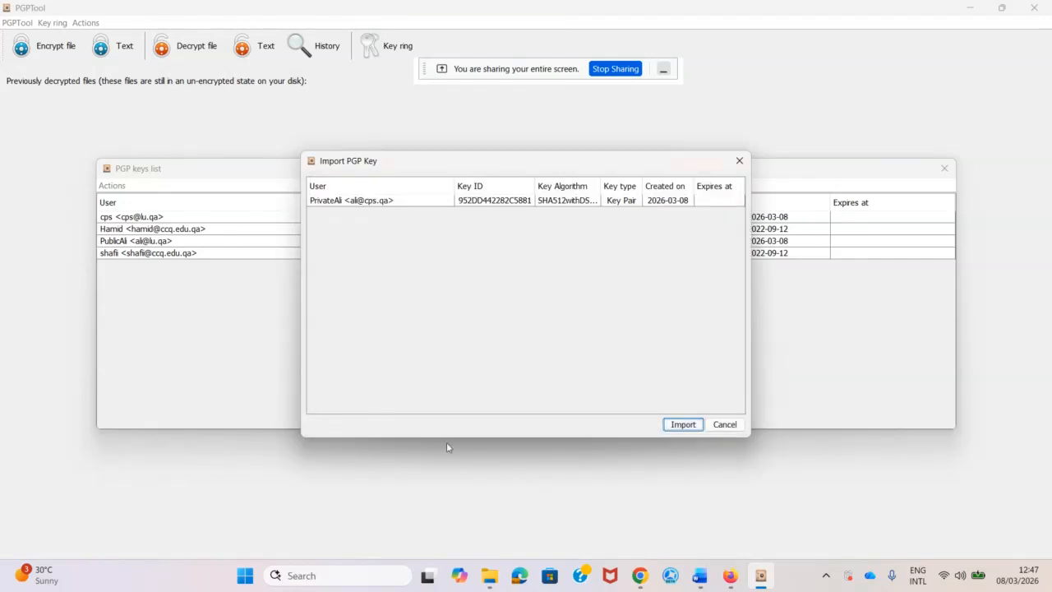
click(683, 424)
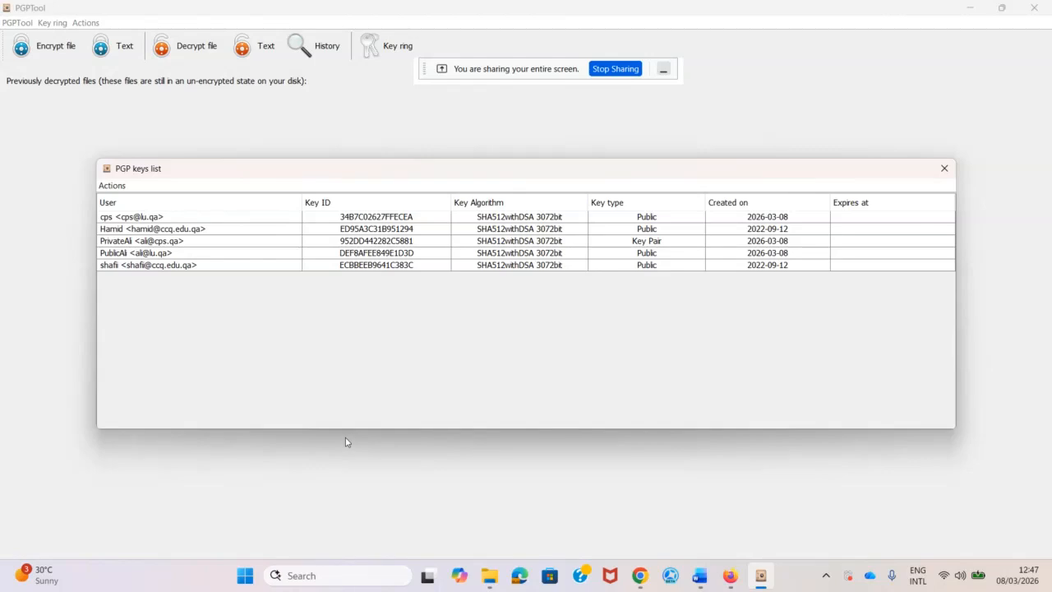
click(645, 242)
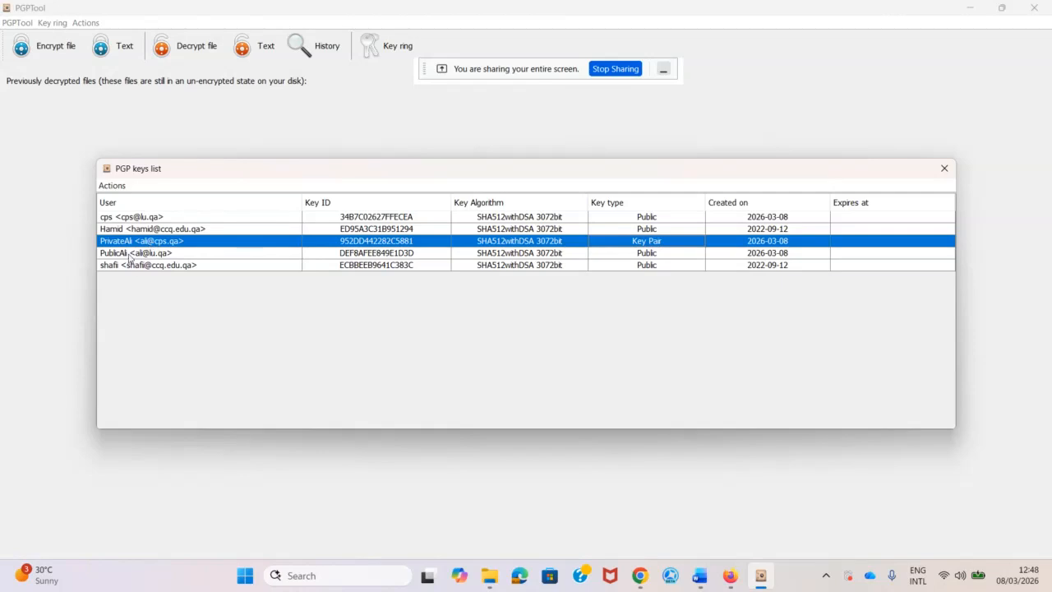
Remove the imported PrivateAli key pair from the key ring.
right_click(151, 241)
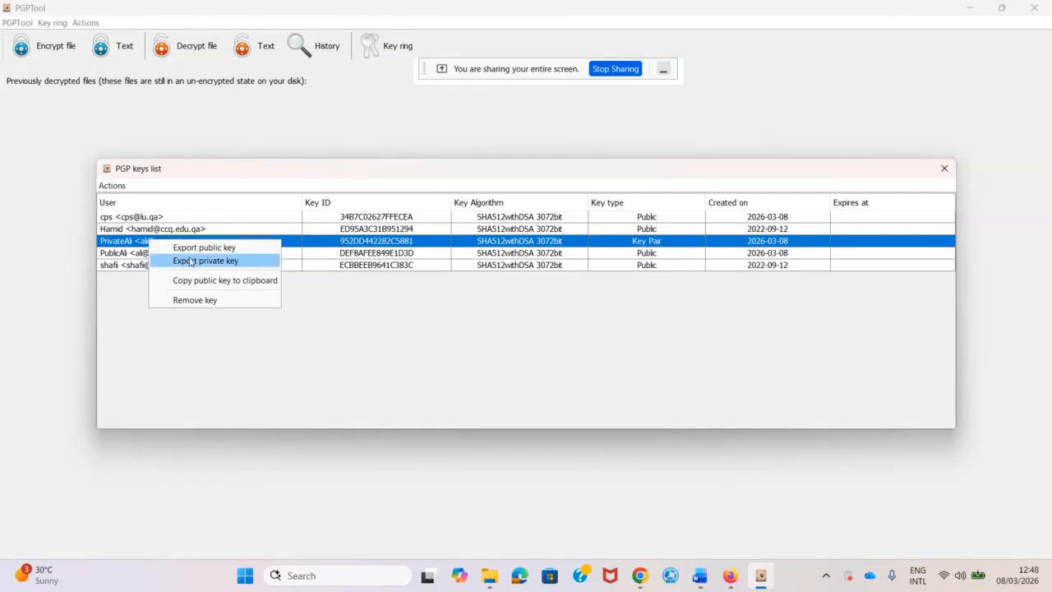
click(197, 301)
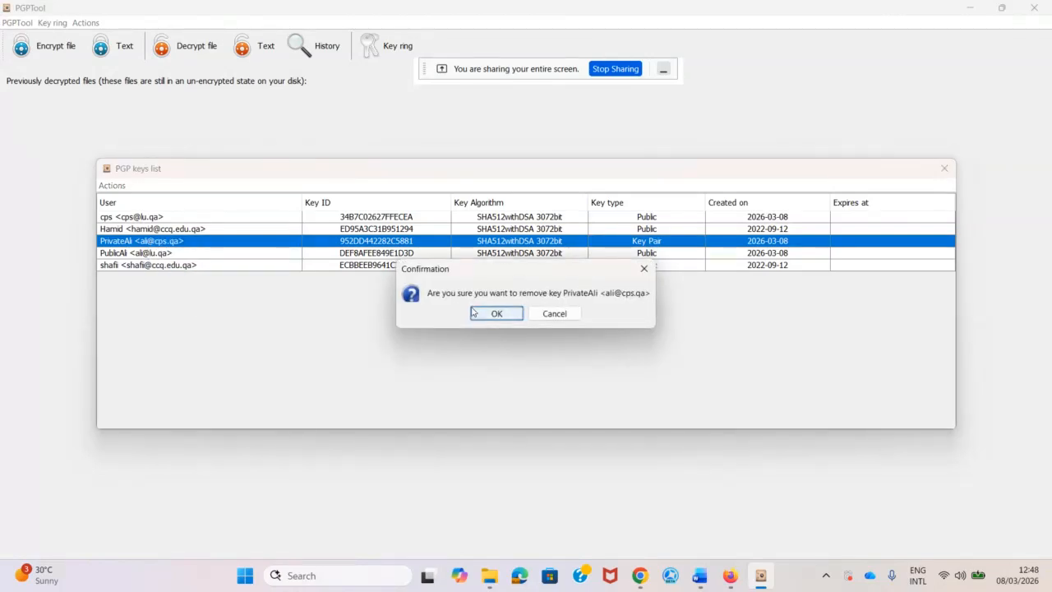
click(493, 313)
Import the Privatecps key file as the cps key pair.
click(112, 187)
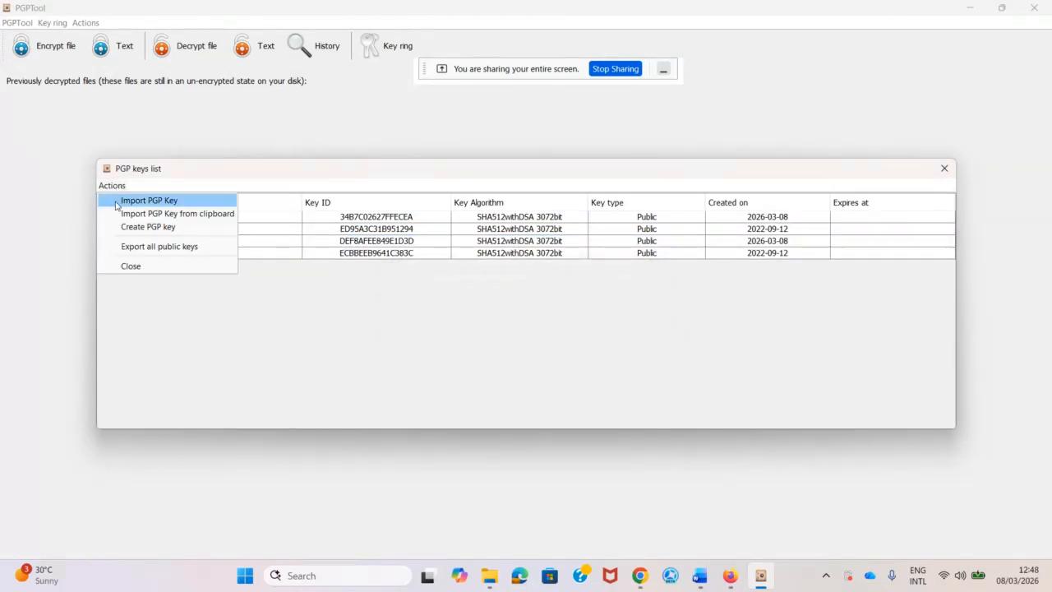
click(165, 203)
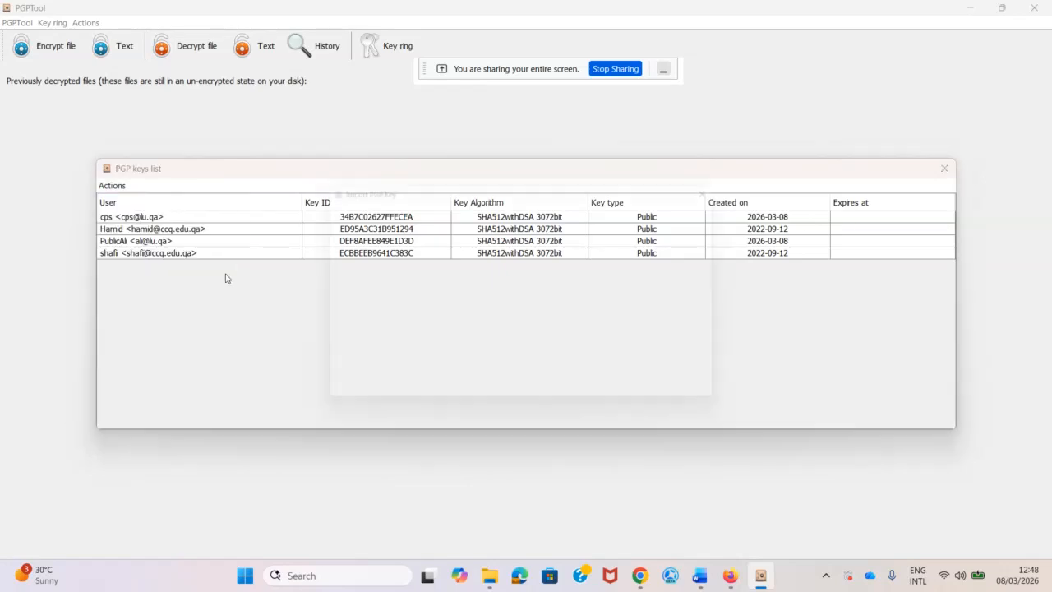
click(403, 235)
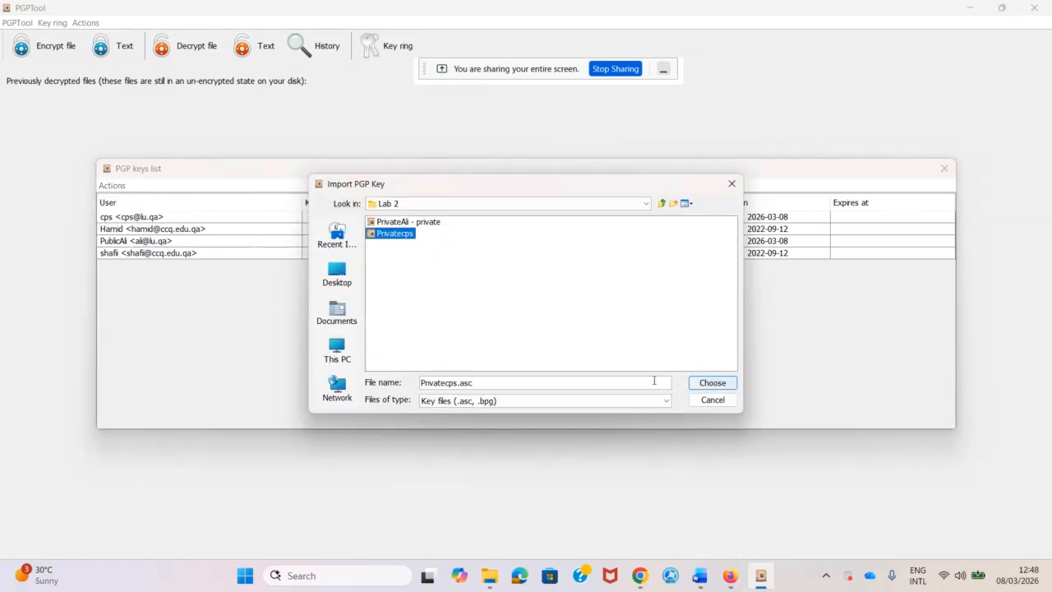
click(709, 383)
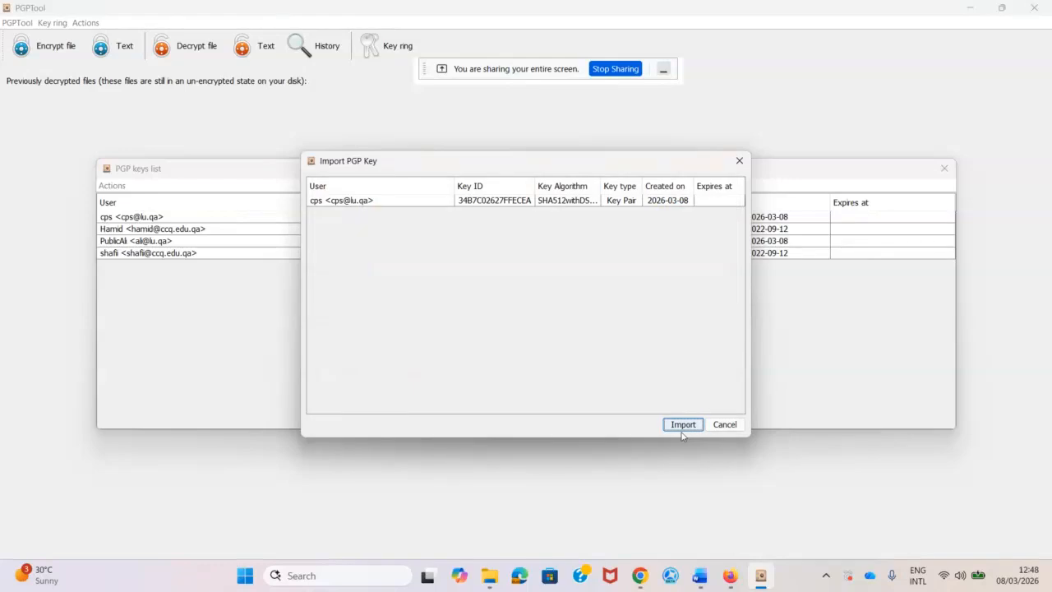
click(682, 424)
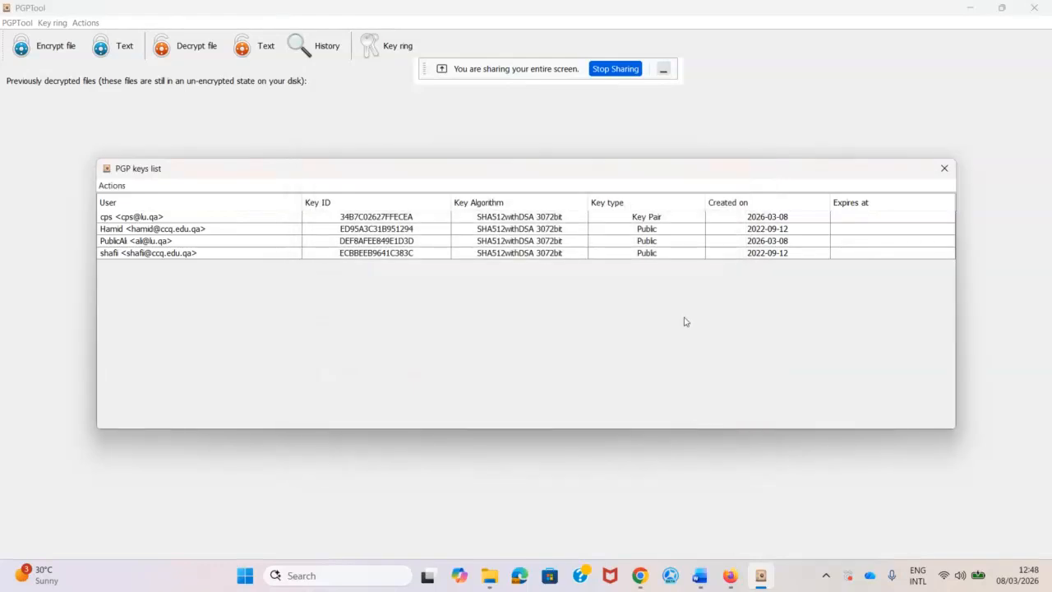
Remove the cps key pair, leaving three public keys.
click(657, 220)
right_click(656, 220)
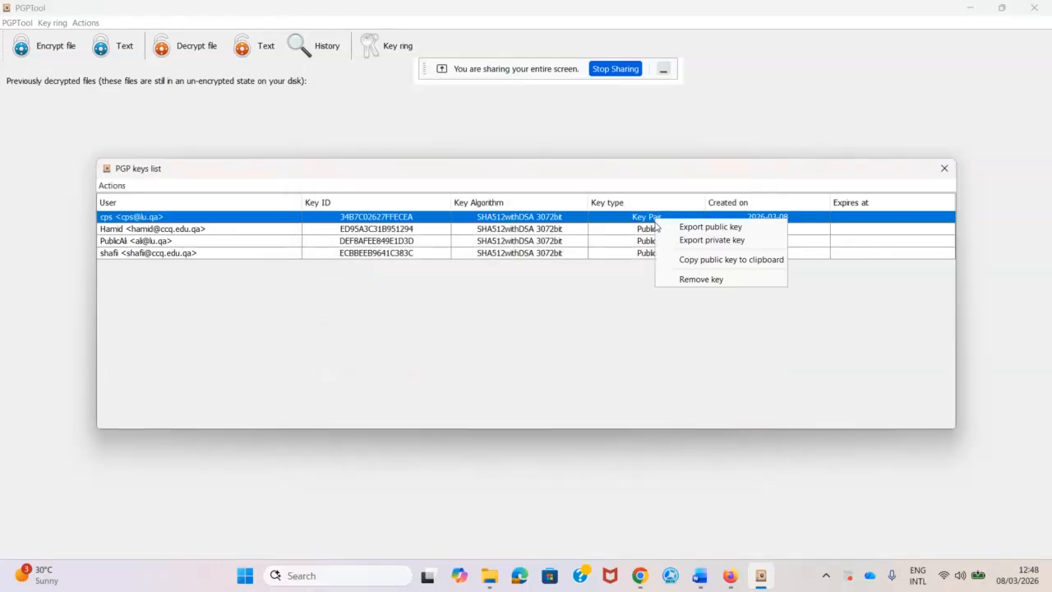
click(700, 280)
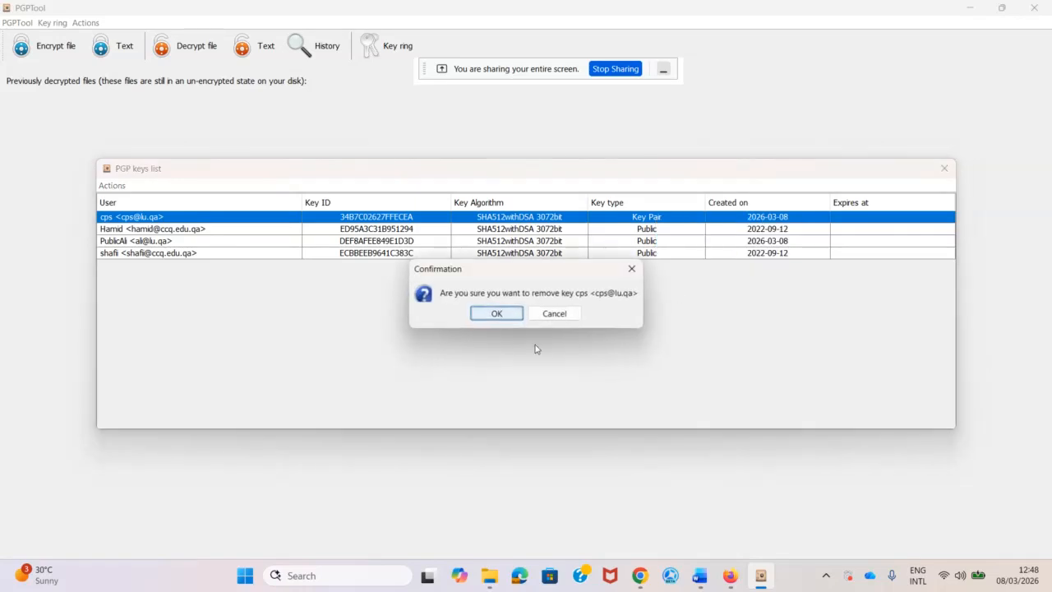
click(496, 313)
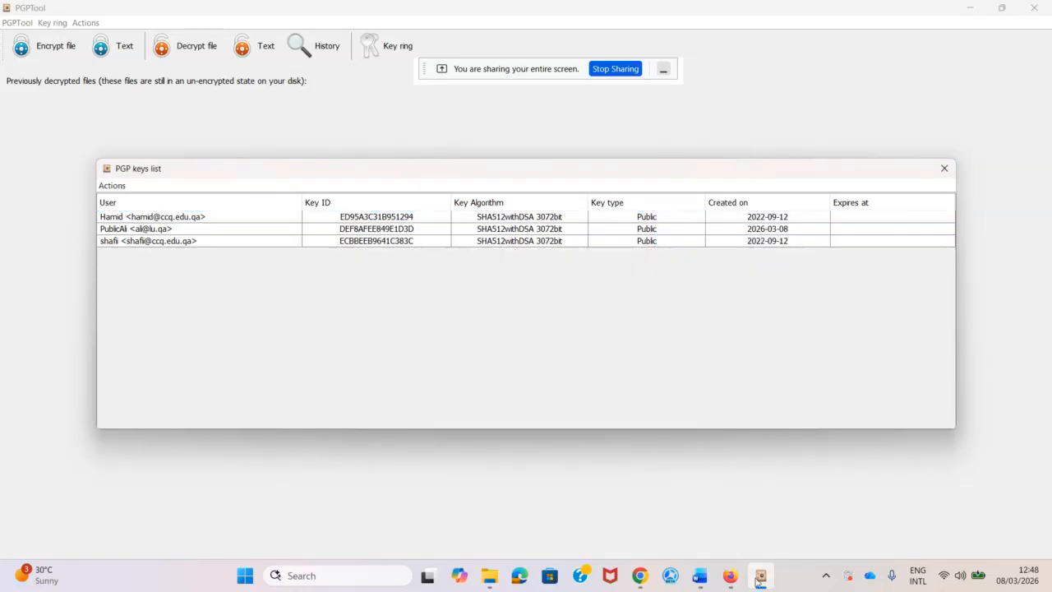
Go up from Test Files to the PGP Encryption Installation Pack folder in File Explorer, then return to PGPTool.
mouse_move(488, 574)
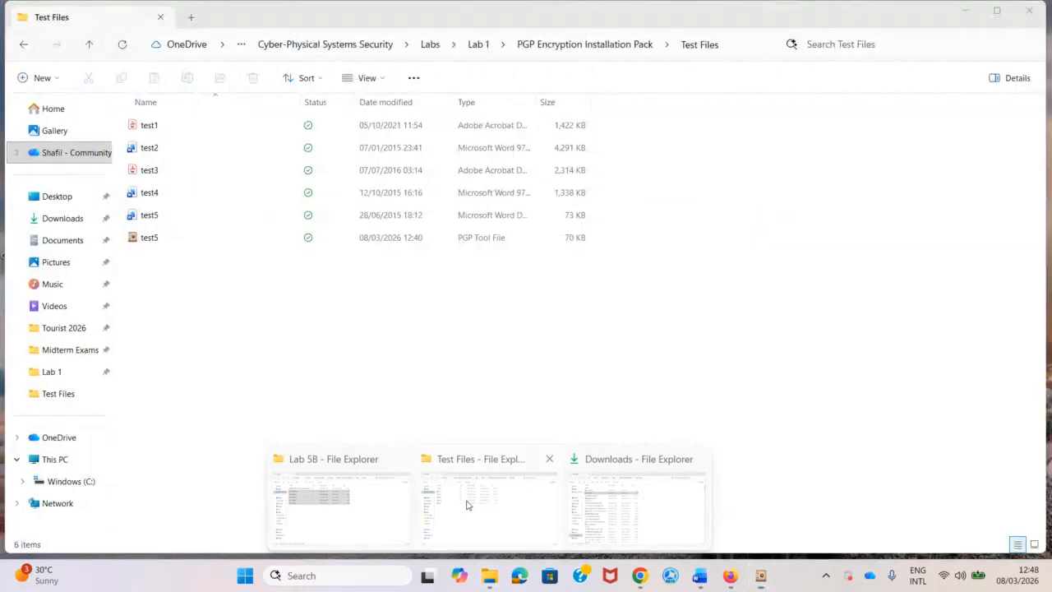
click(468, 504)
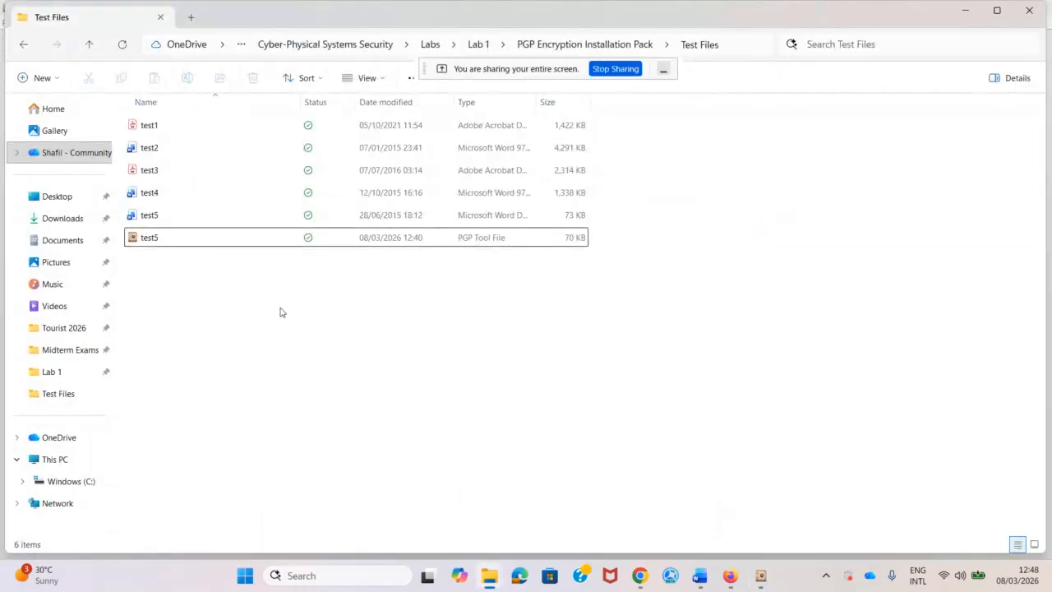
mouse_move(488, 580)
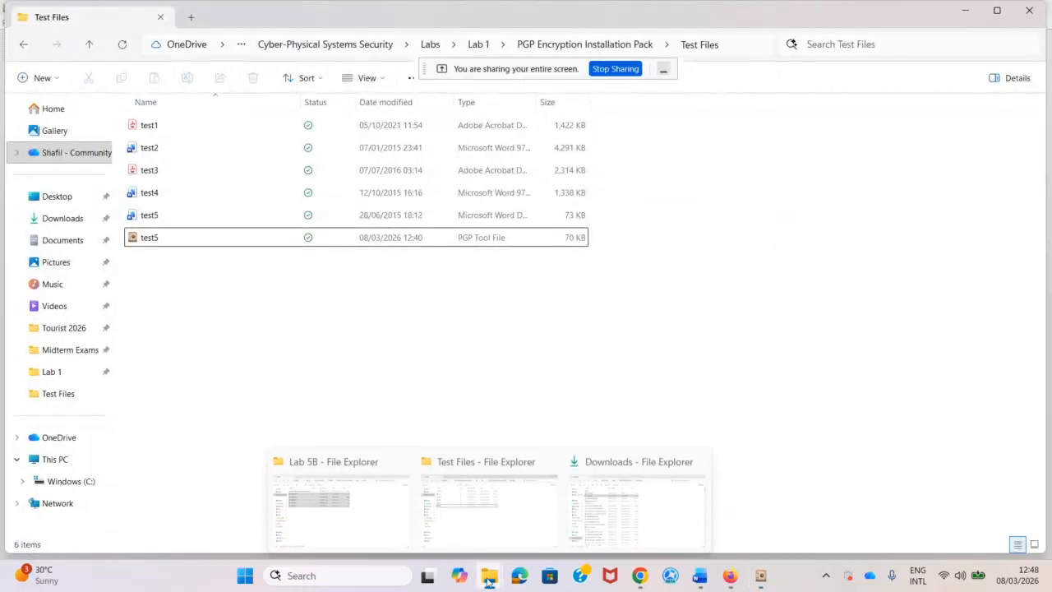
click(510, 507)
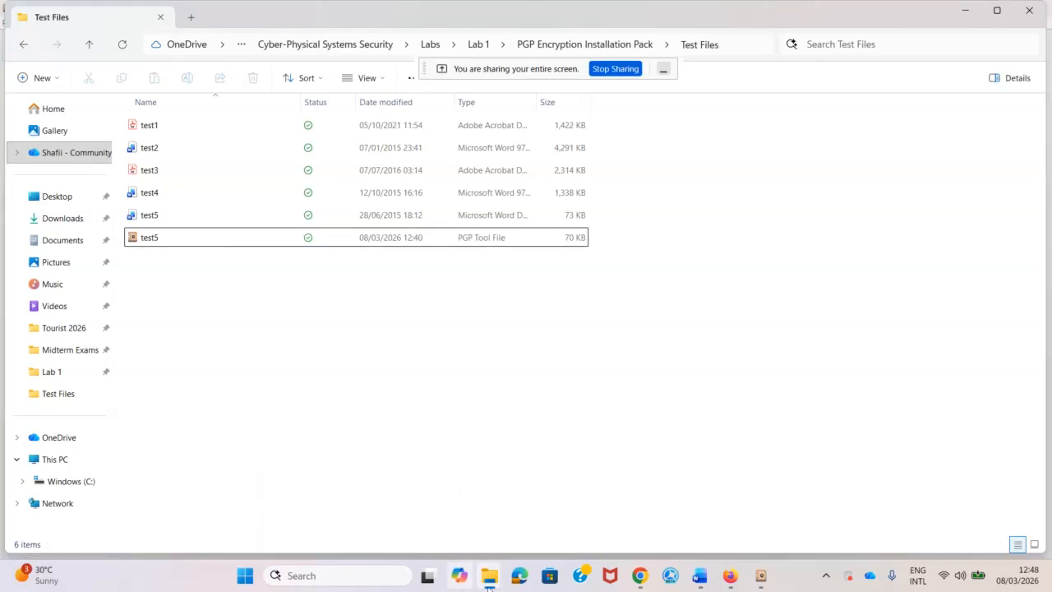
mouse_move(496, 577)
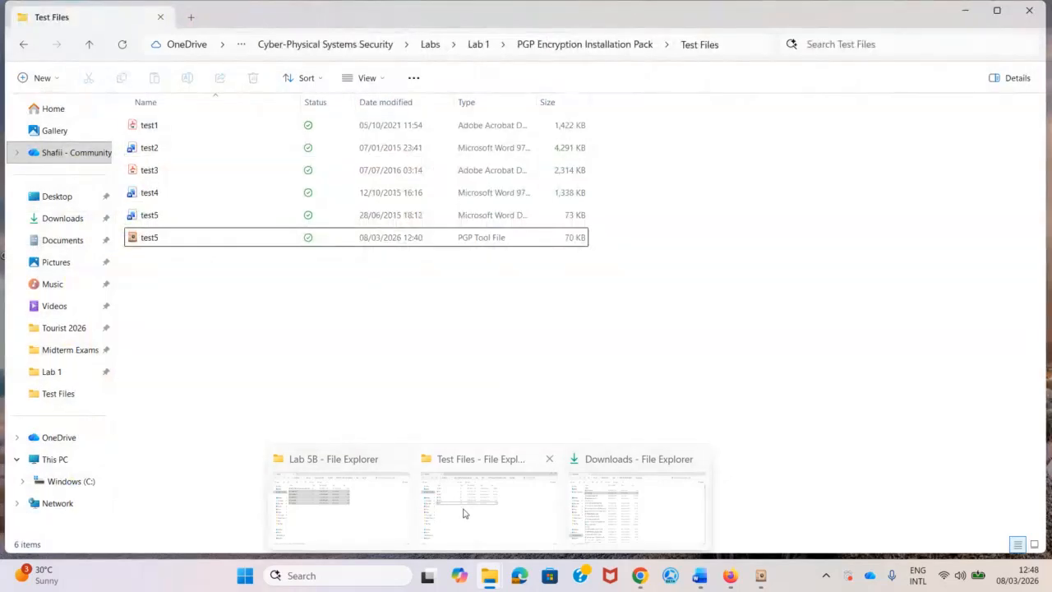
click(484, 516)
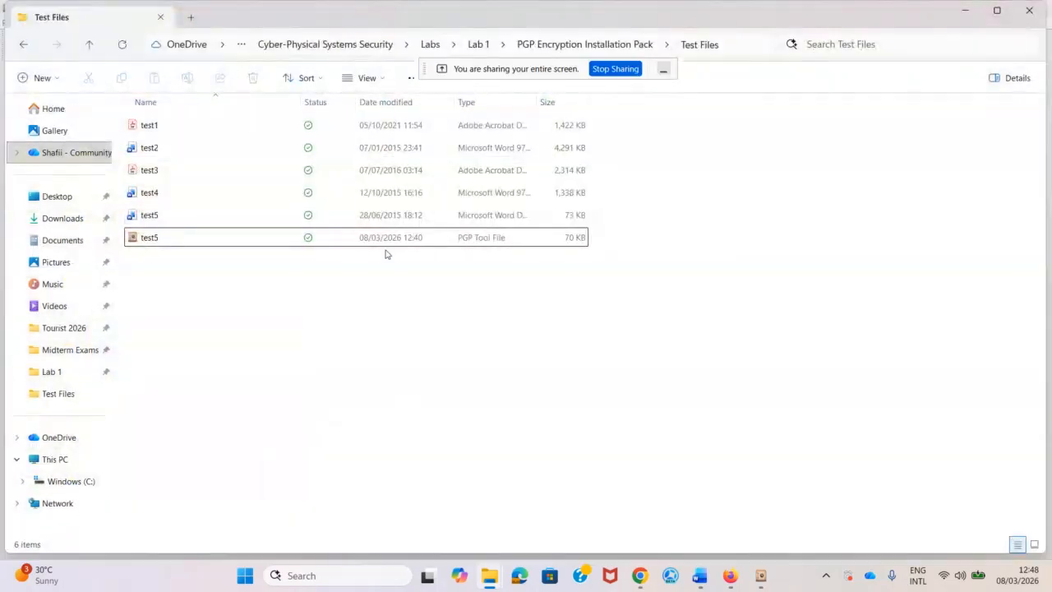
click(585, 45)
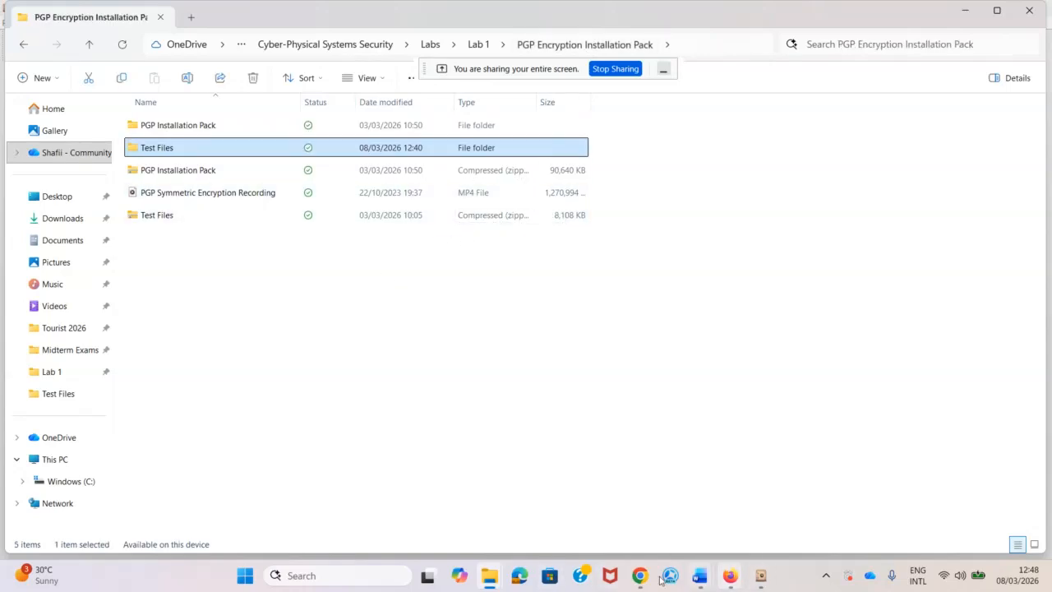
click(761, 578)
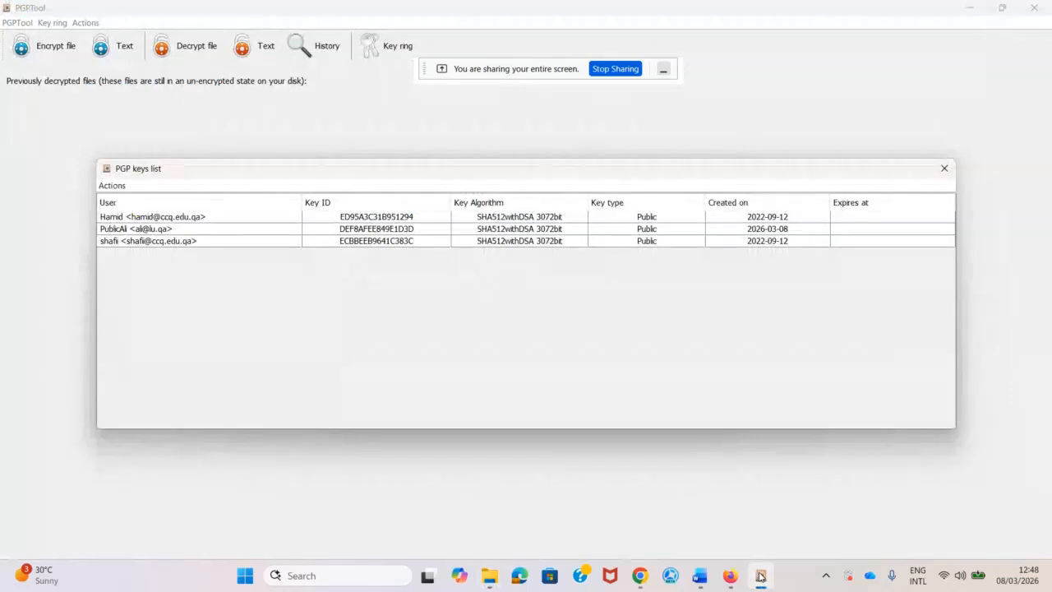
Generate a new key pair with the owner's full name, e-mail and a passphrase entered twice.
click(111, 185)
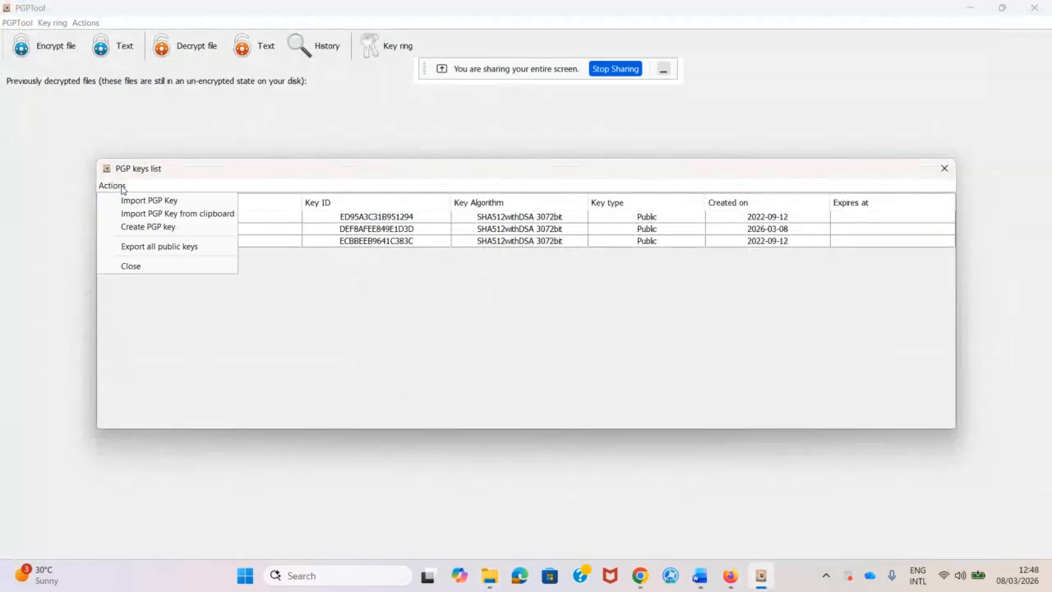
click(148, 226)
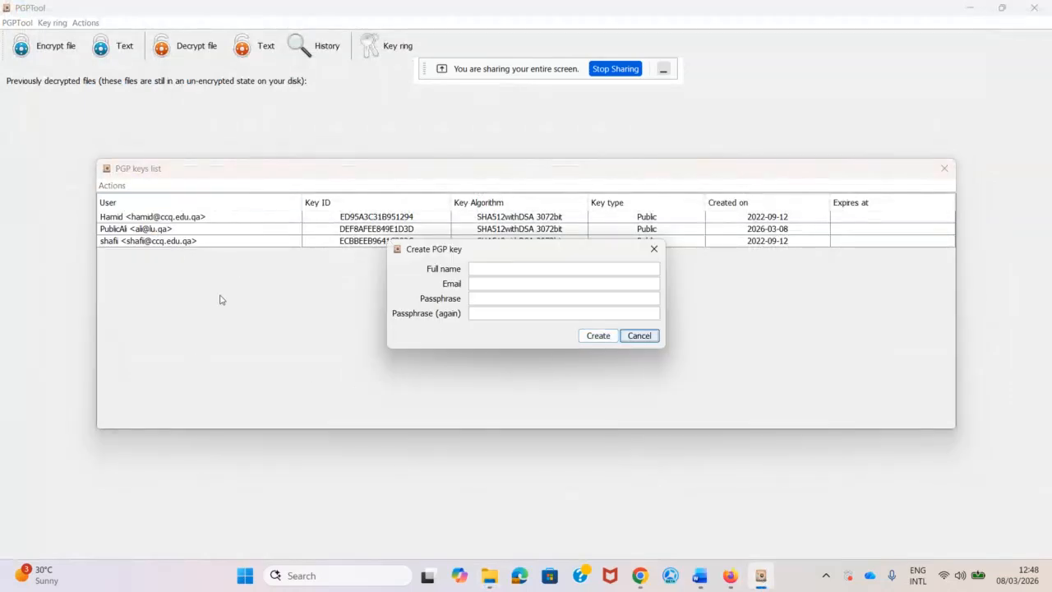
click(490, 270)
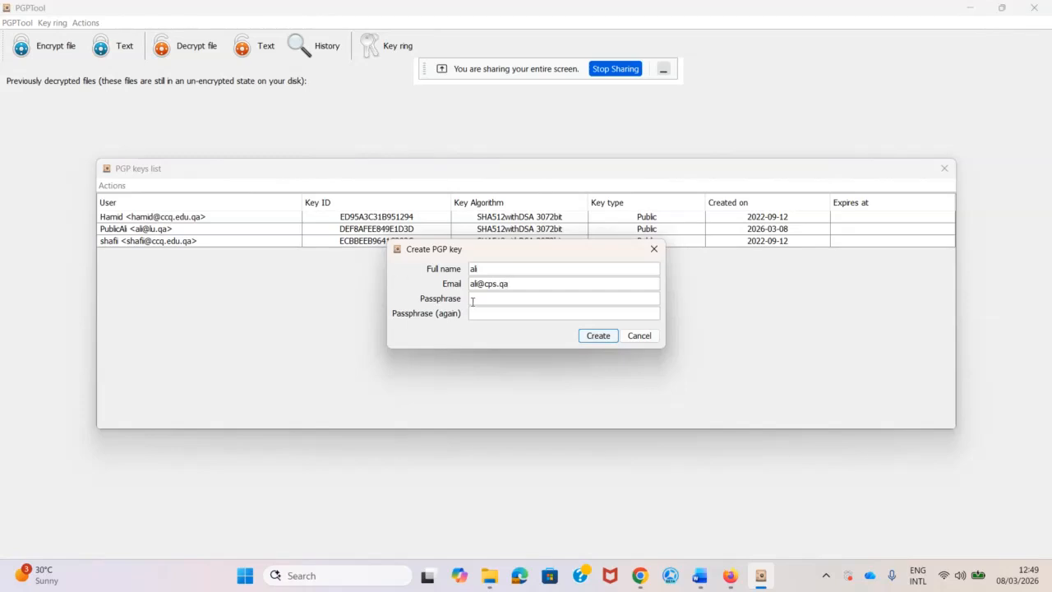
click(472, 301)
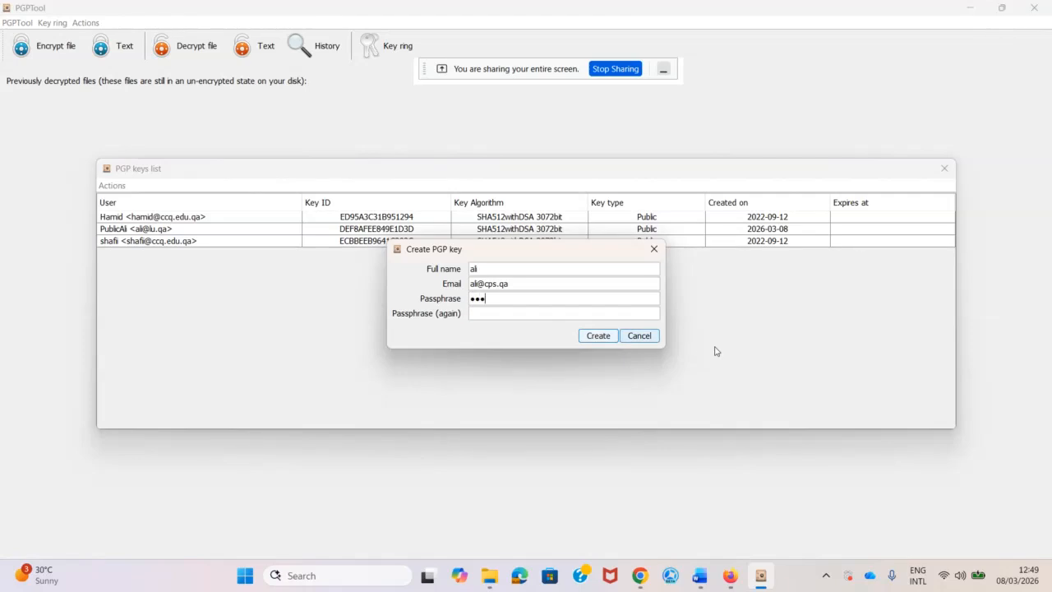
text(•••••)
click(503, 315)
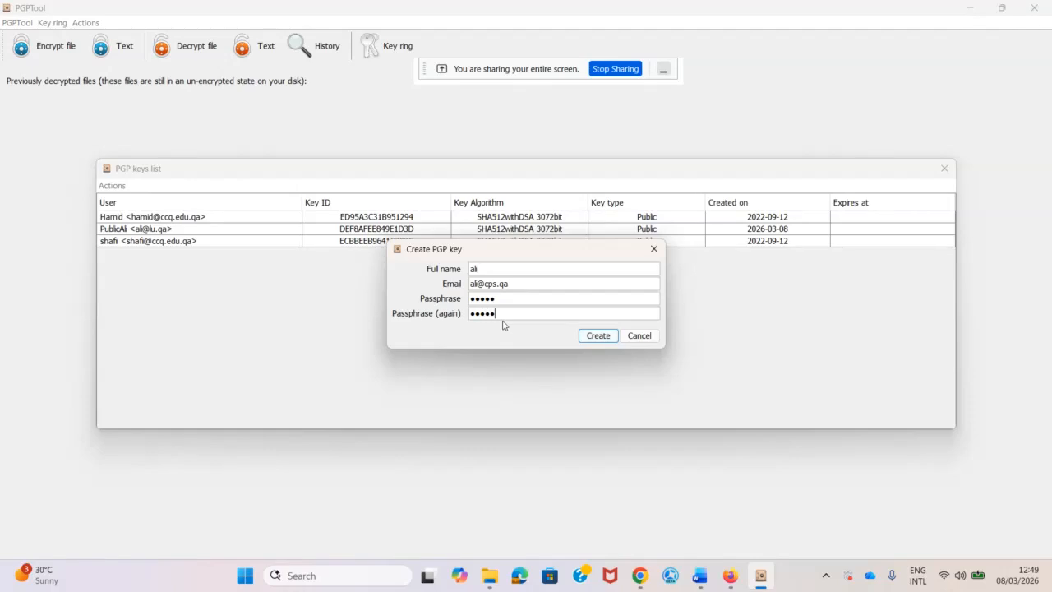
click(598, 336)
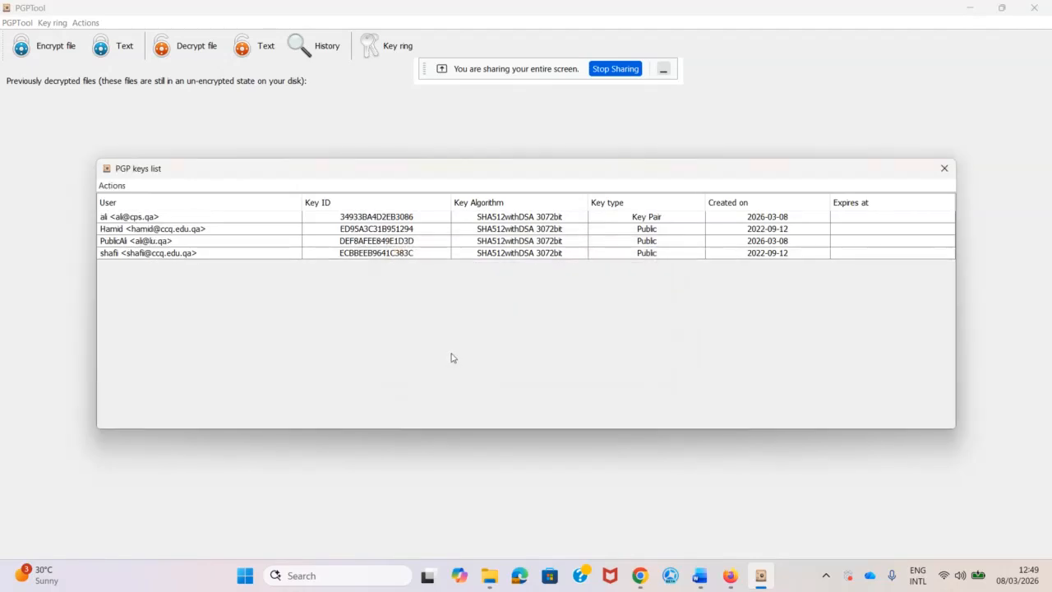
Begin exporting the new key pair's private key, naming the file Privatecpsali.
click(639, 219)
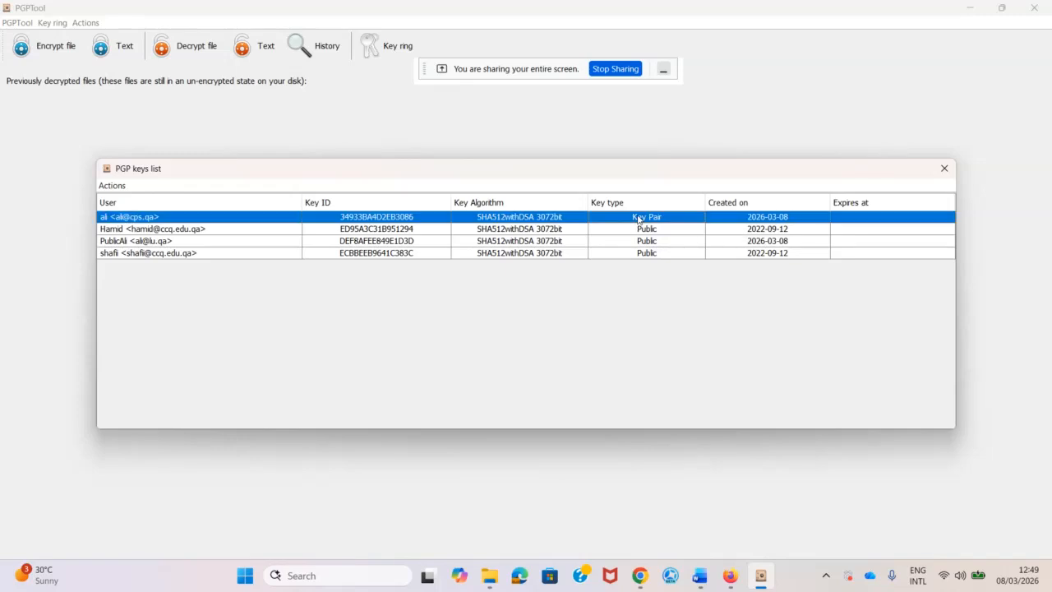
right_click(638, 219)
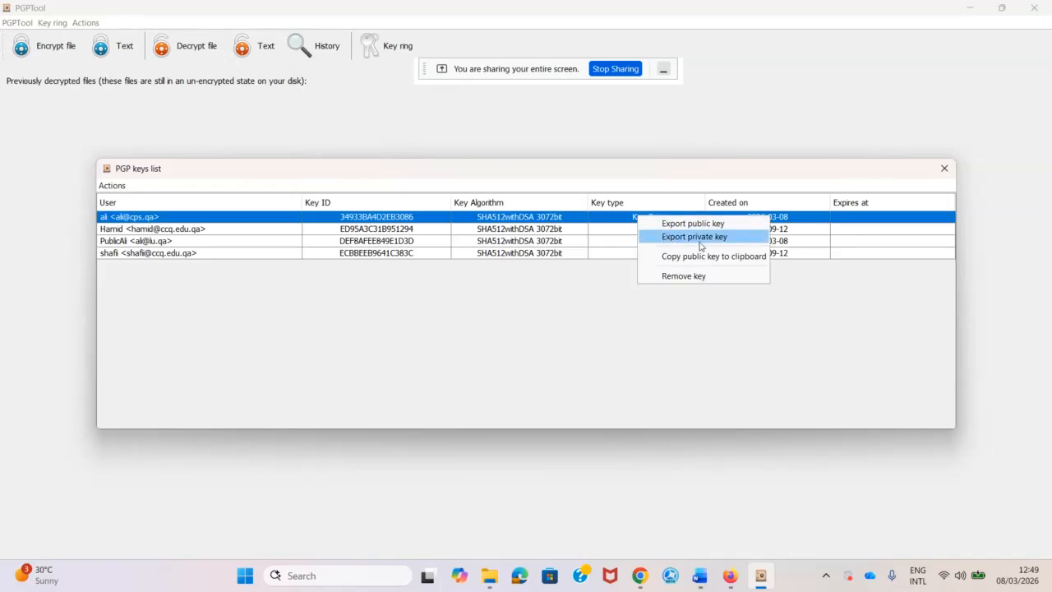
click(689, 240)
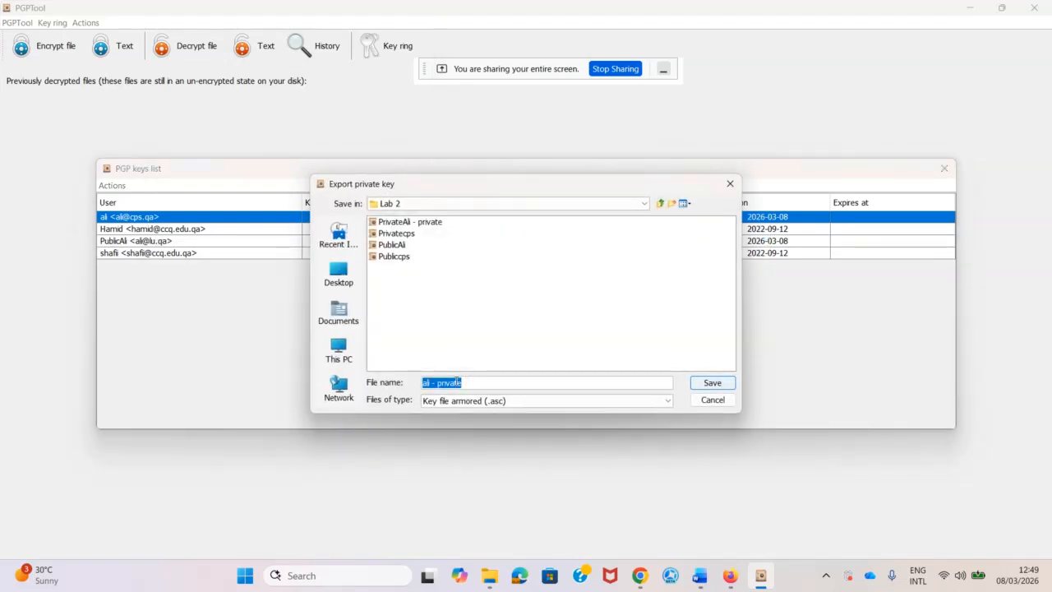
click(417, 223)
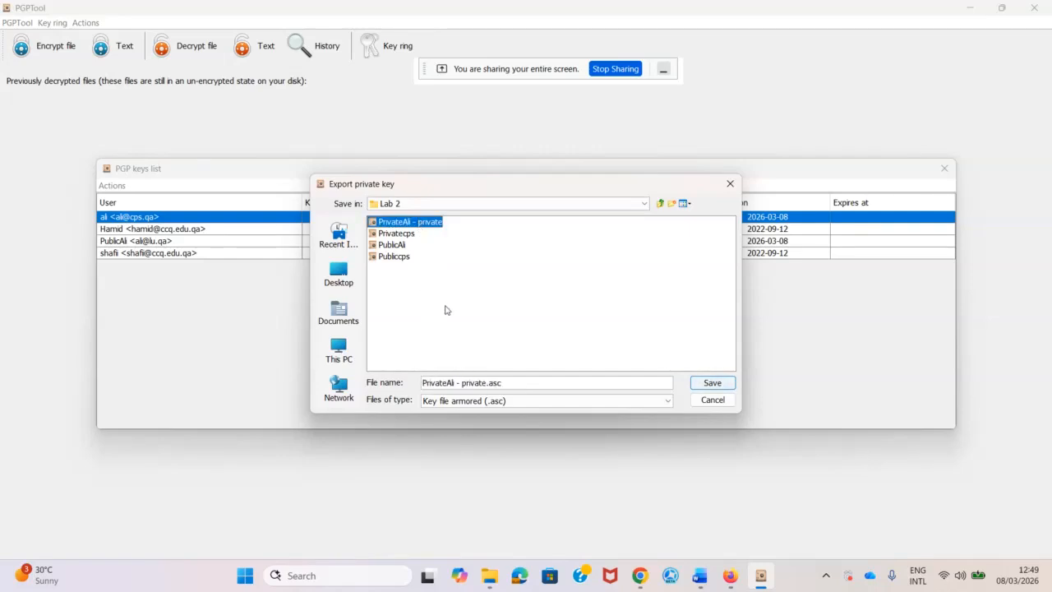
click(402, 235)
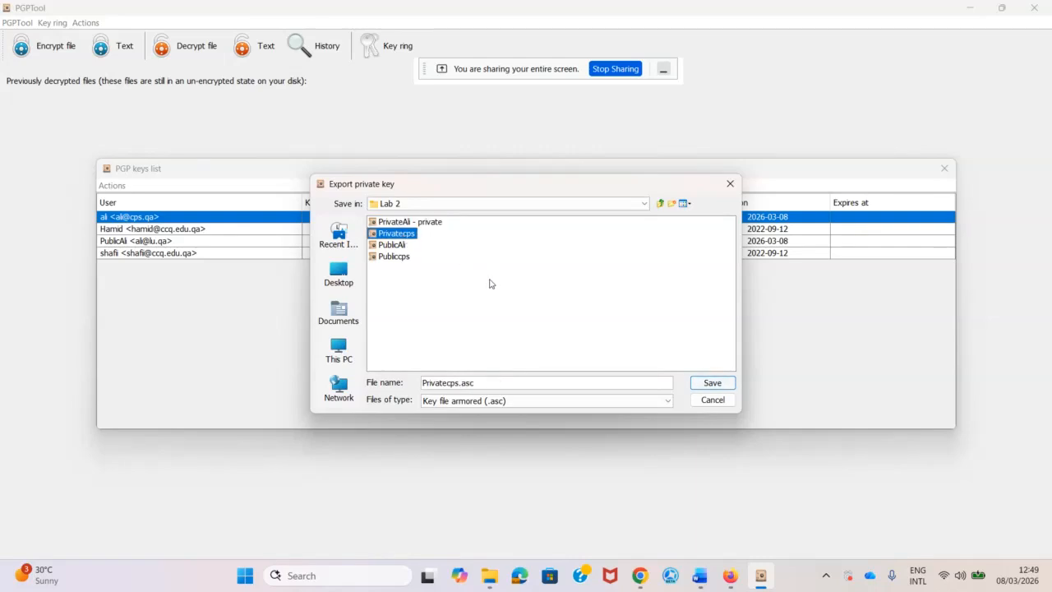
click(474, 327)
click(483, 390)
drag(482, 384, 387, 378)
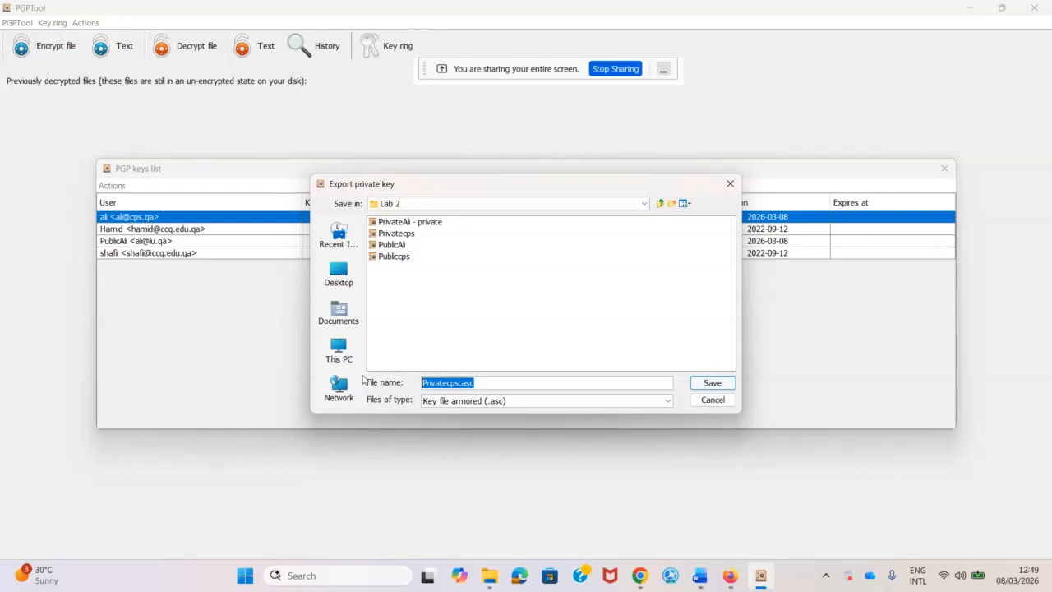
text(A)
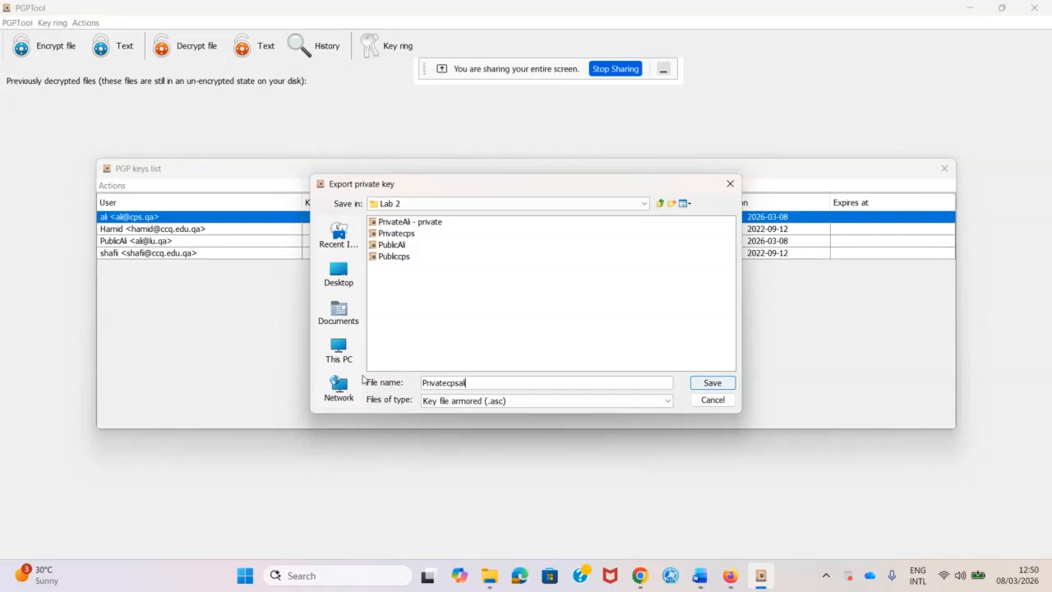
Save Privatecpsali.asc into Lab 2, acknowledge the warning, and check the listing in Chrome.
click(712, 382)
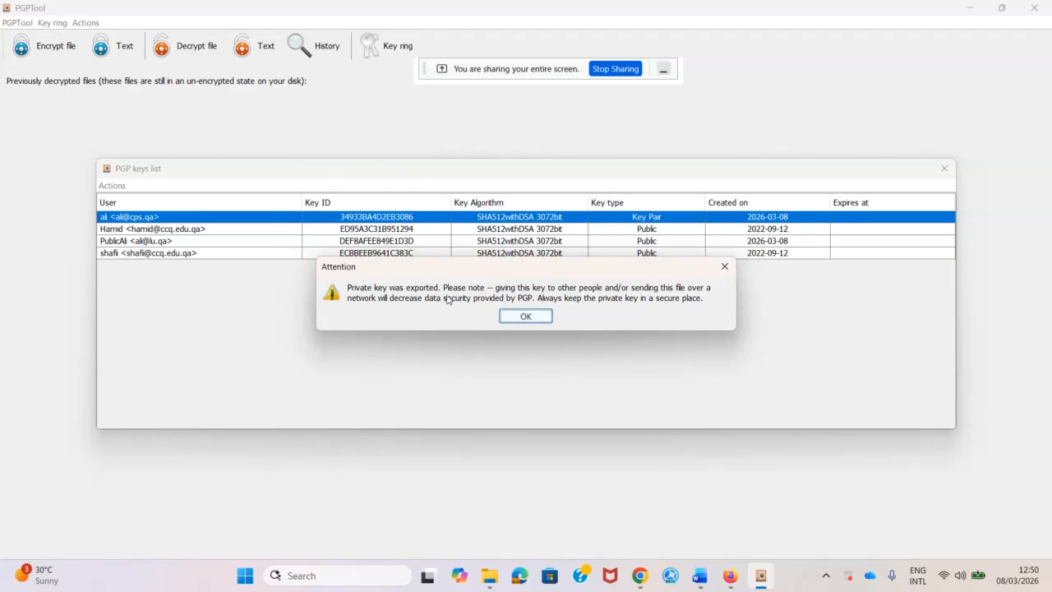
click(542, 317)
key(alt+Tab)
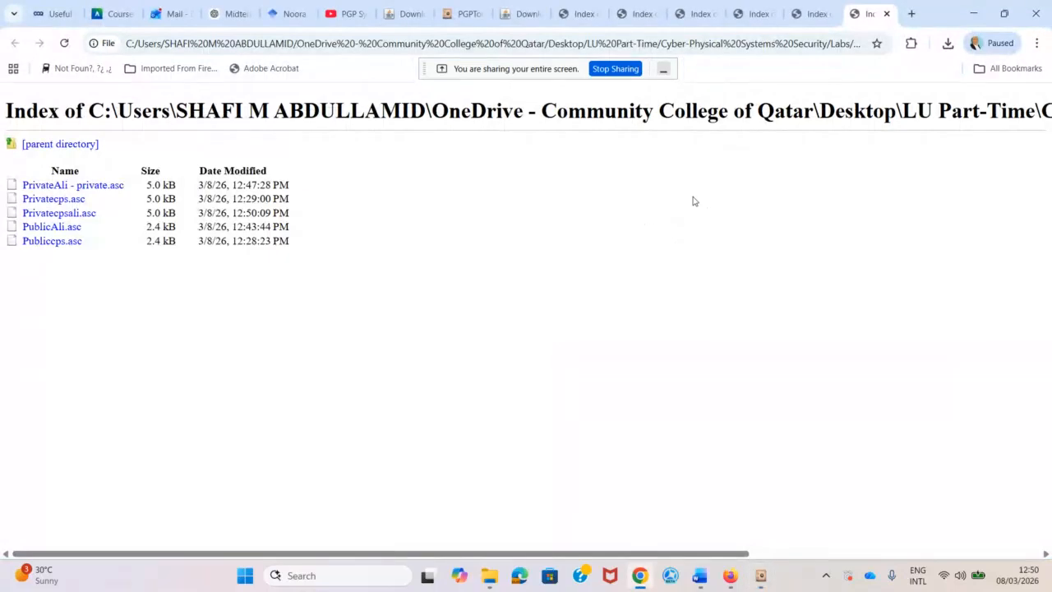
click(973, 13)
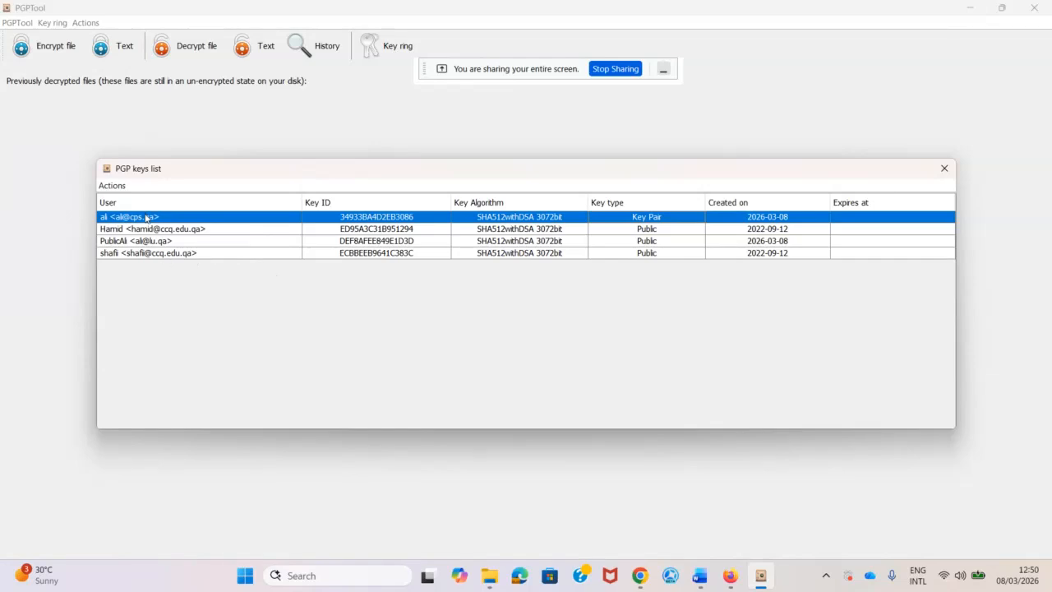
Remove the existing key pair from PGPTool's key ring.
right_click(146, 218)
click(191, 275)
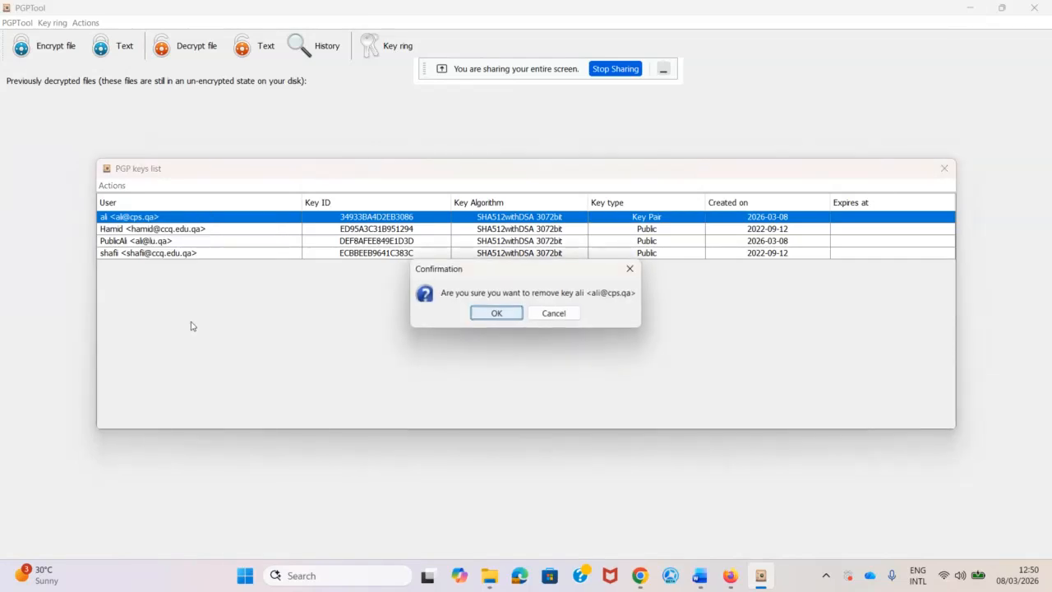
click(497, 315)
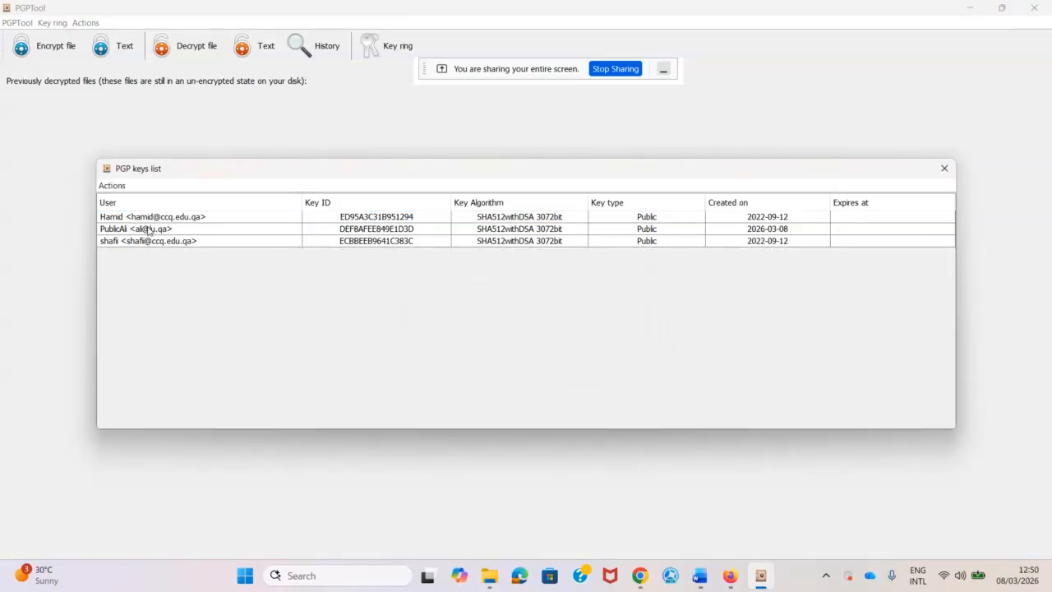
Re-import the key pair from Privatecpsali.asc into the key ring.
click(148, 229)
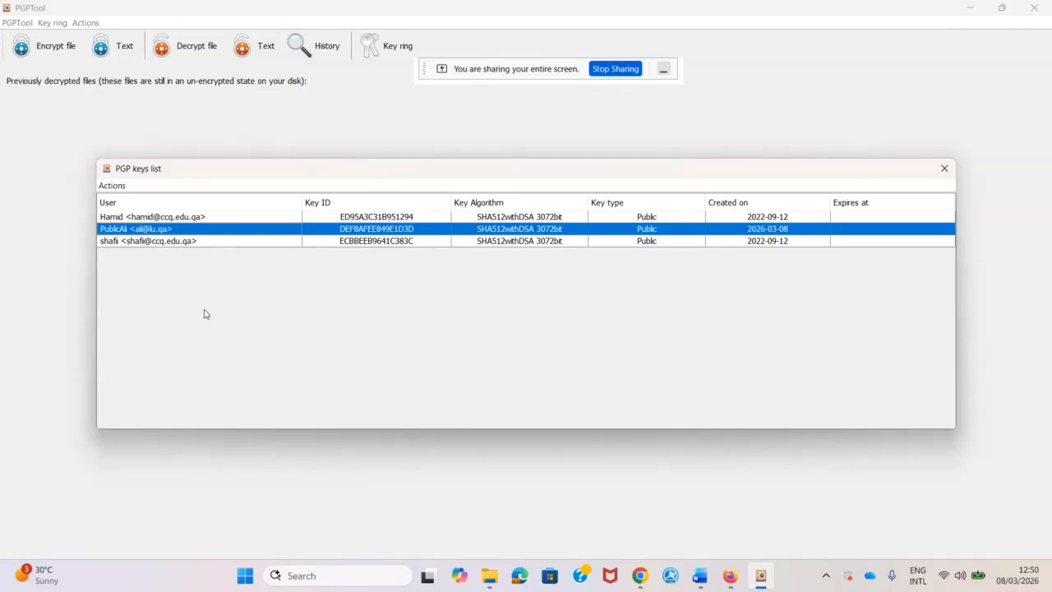
click(118, 187)
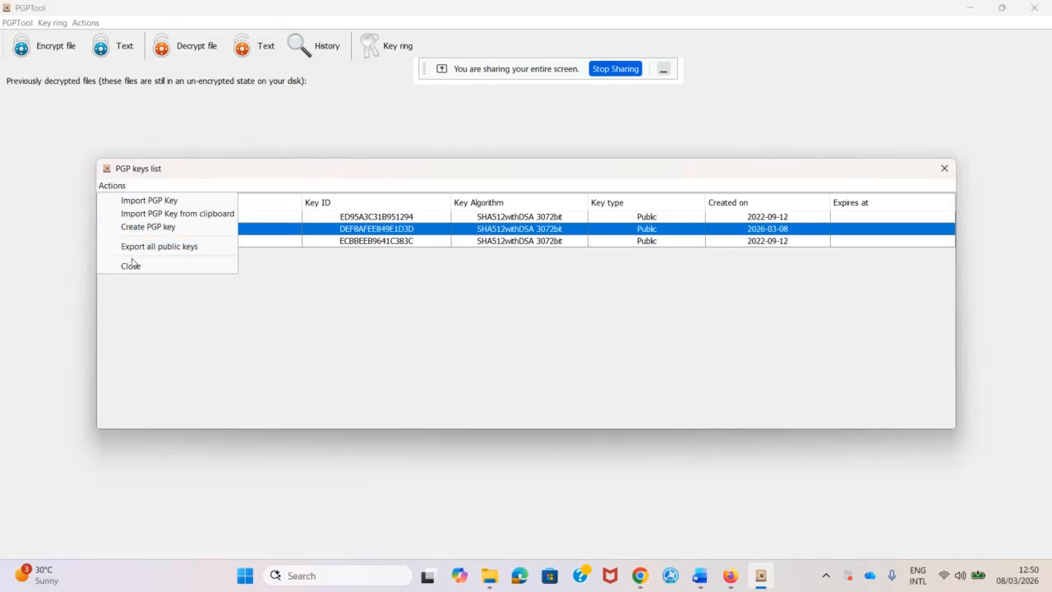
click(153, 203)
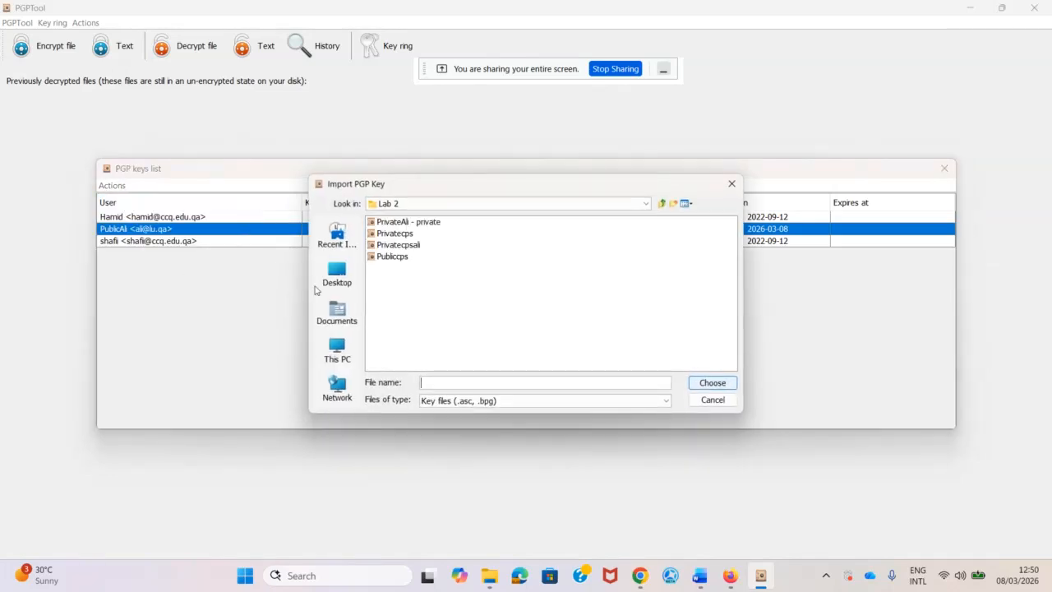
click(490, 308)
click(395, 248)
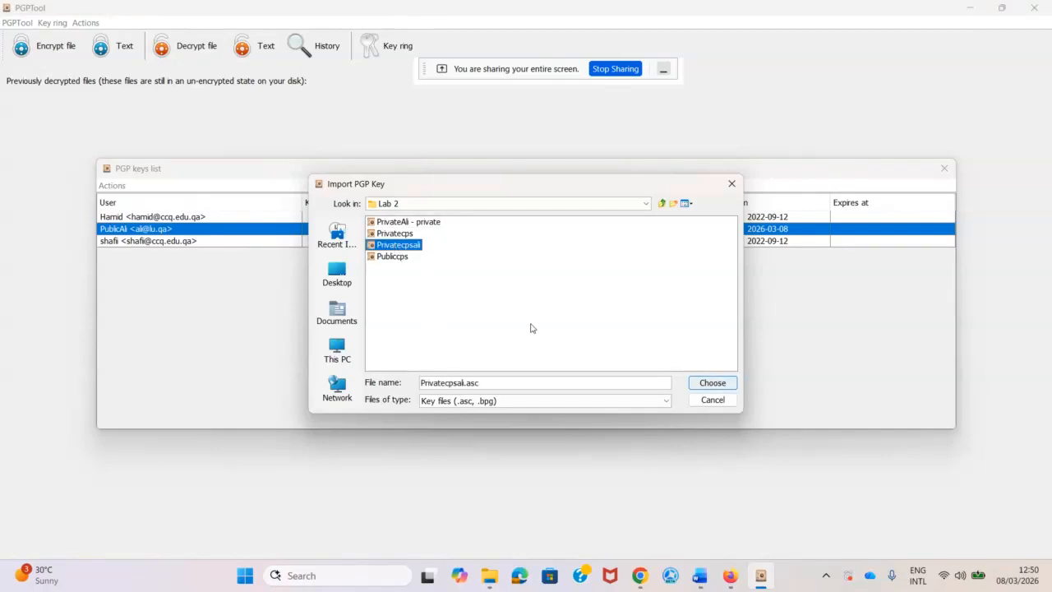
click(711, 386)
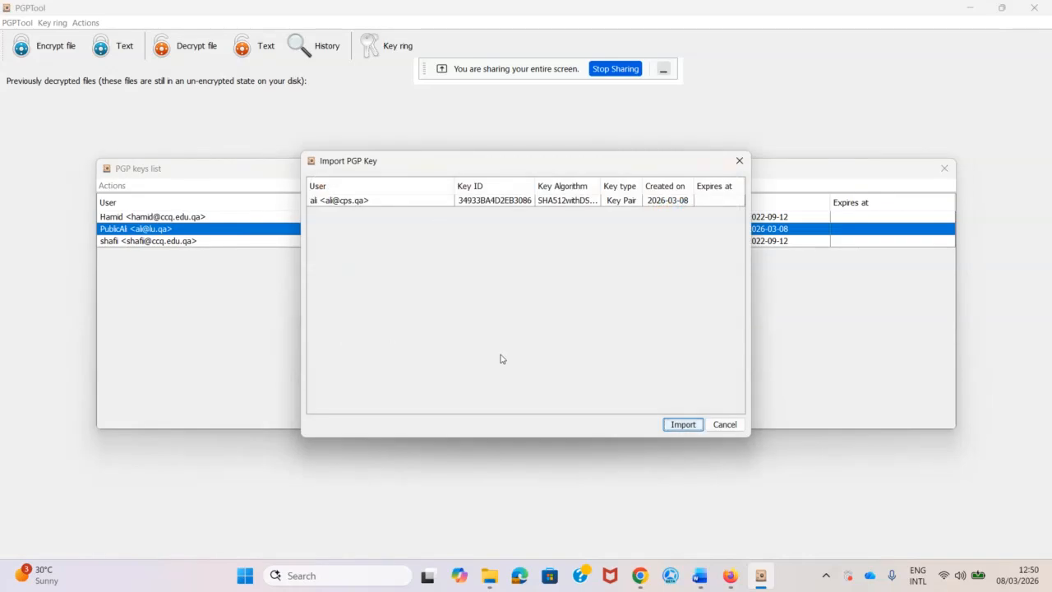
click(688, 427)
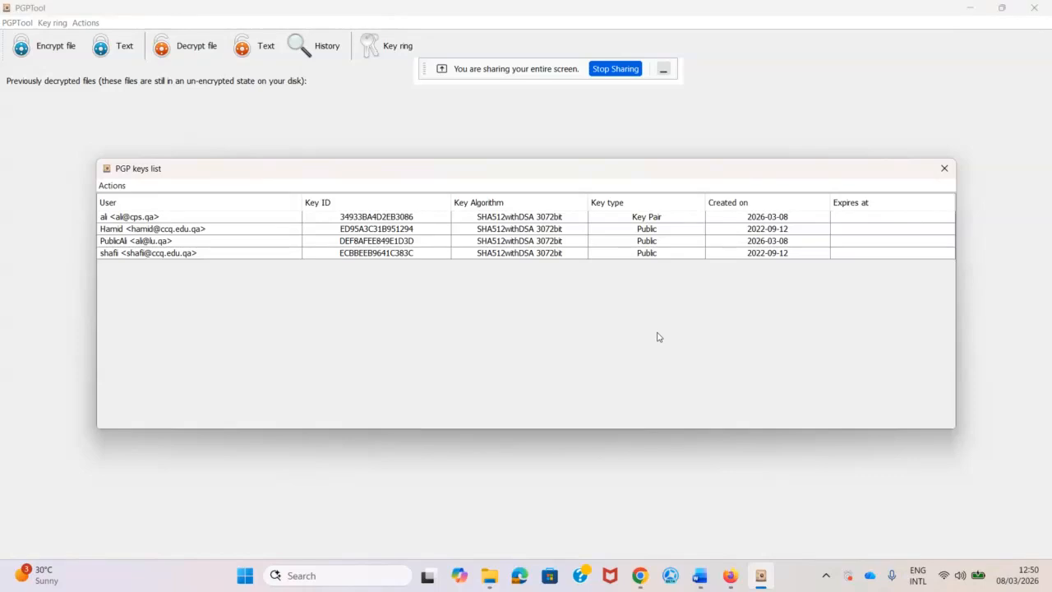
Select the re-imported key pair and bring Word's Lab 2 document to the front.
click(646, 216)
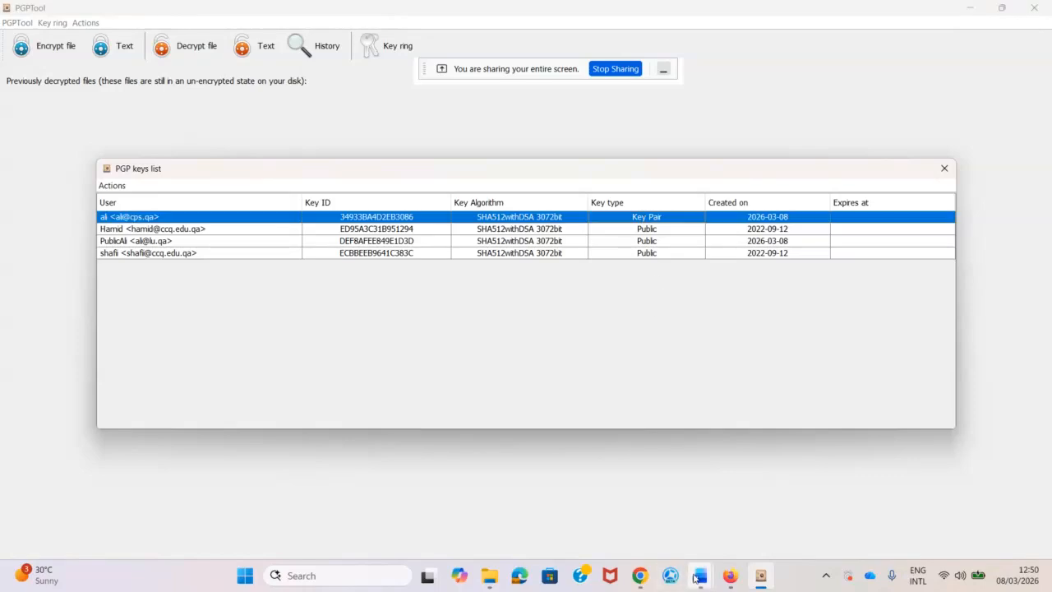
mouse_move(699, 575)
click(737, 527)
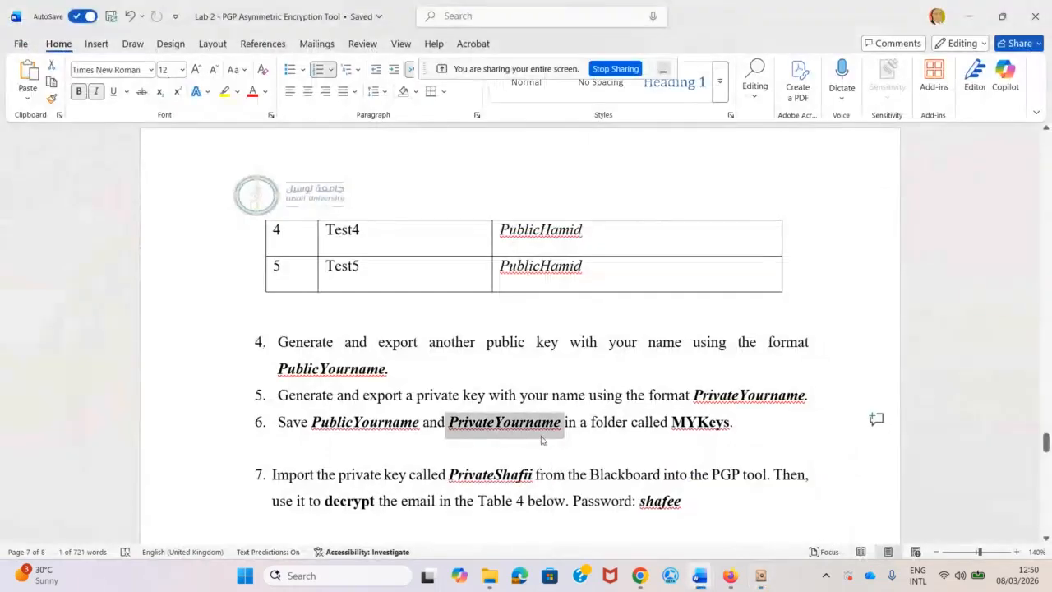
Scroll the Lab 2 document to the Private Key Generation screenshots on page 4.
scroll(526, 434, down, 5)
scroll(471, 426, down, 10)
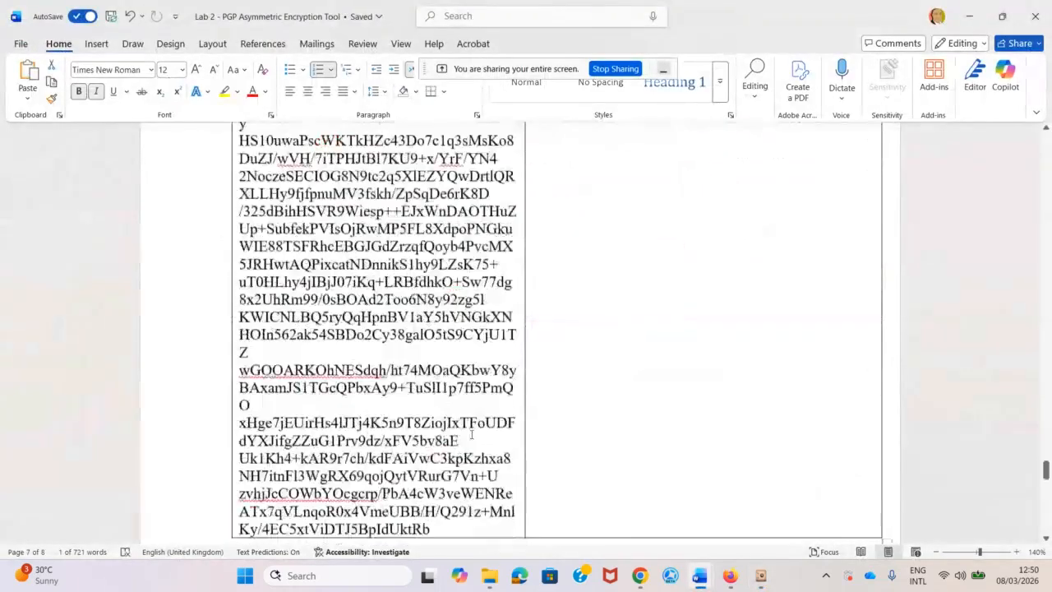
scroll(477, 426, up, 20)
scroll(483, 428, up, 20)
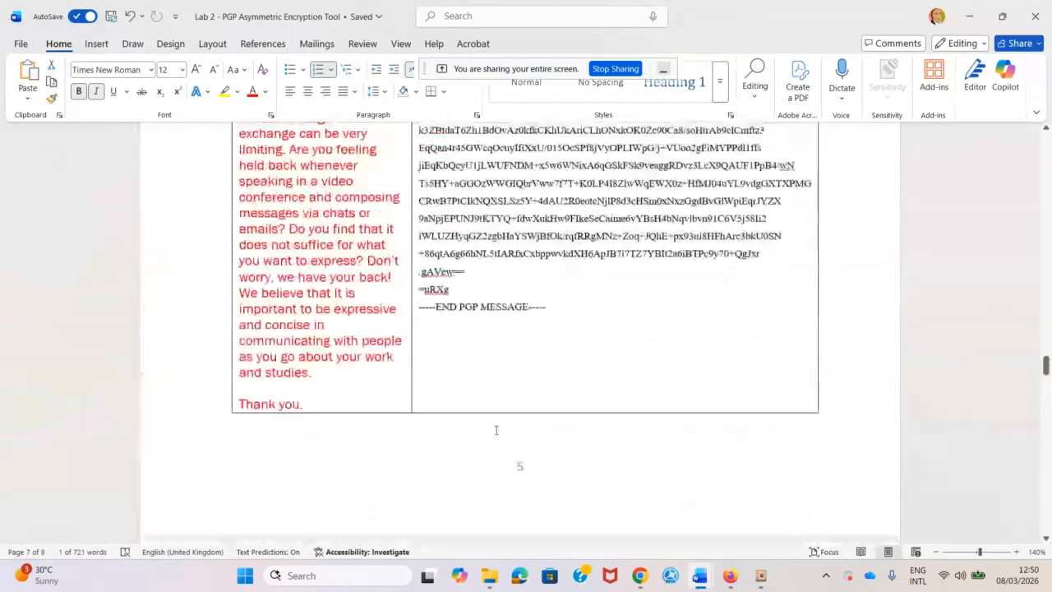
scroll(528, 449, down, 3)
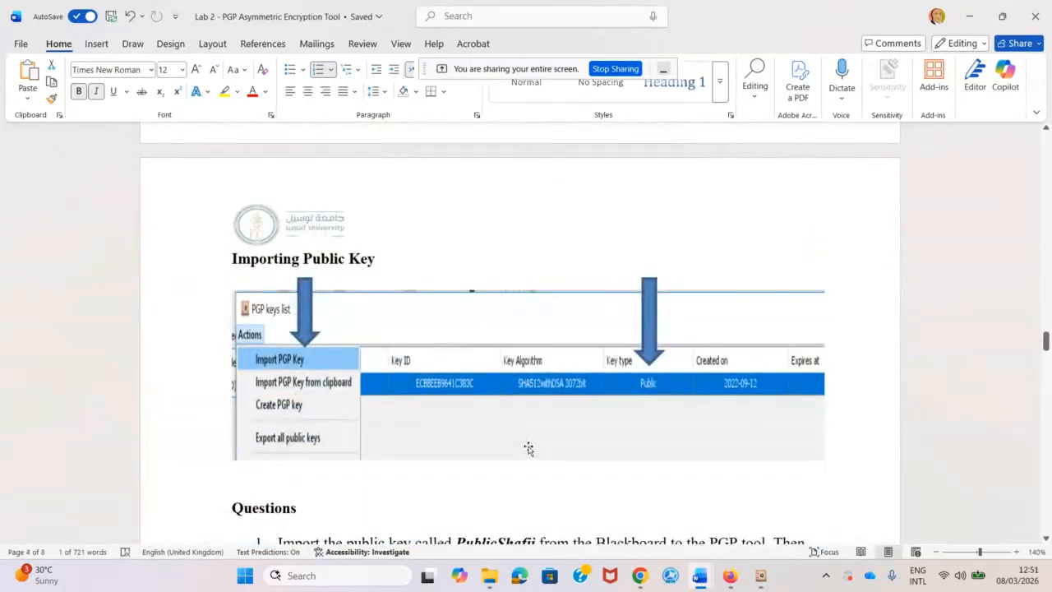
scroll(528, 449, down, 2)
scroll(528, 449, up, 20)
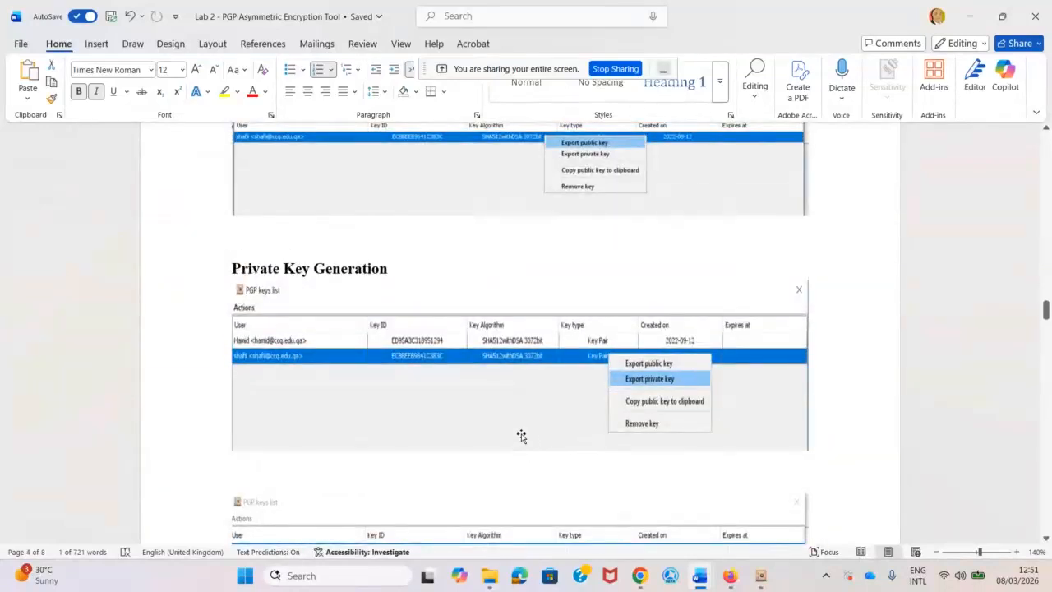
scroll(521, 435, down, 3)
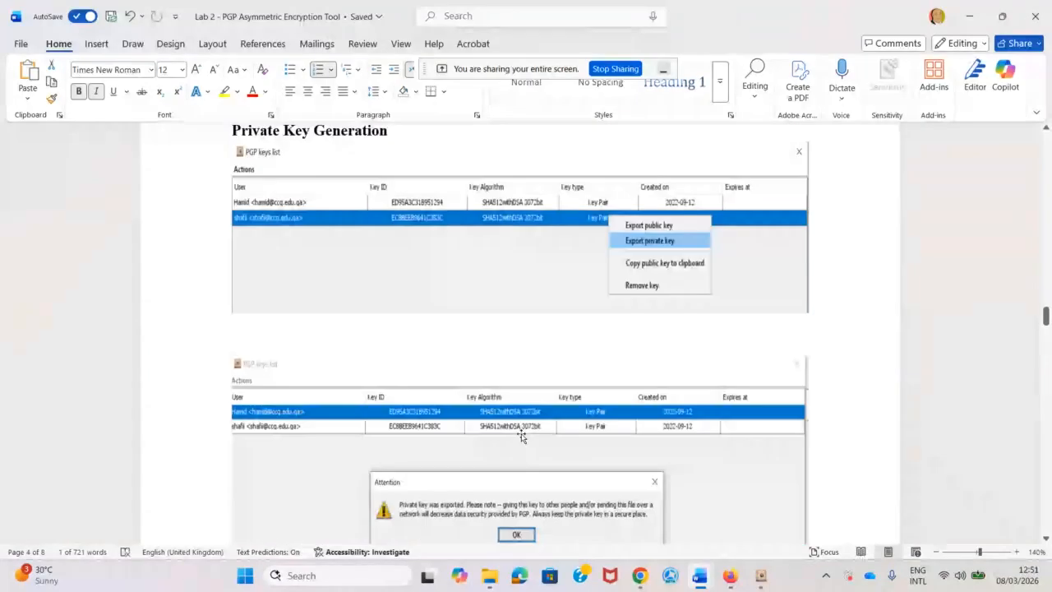
scroll(521, 435, down, 2)
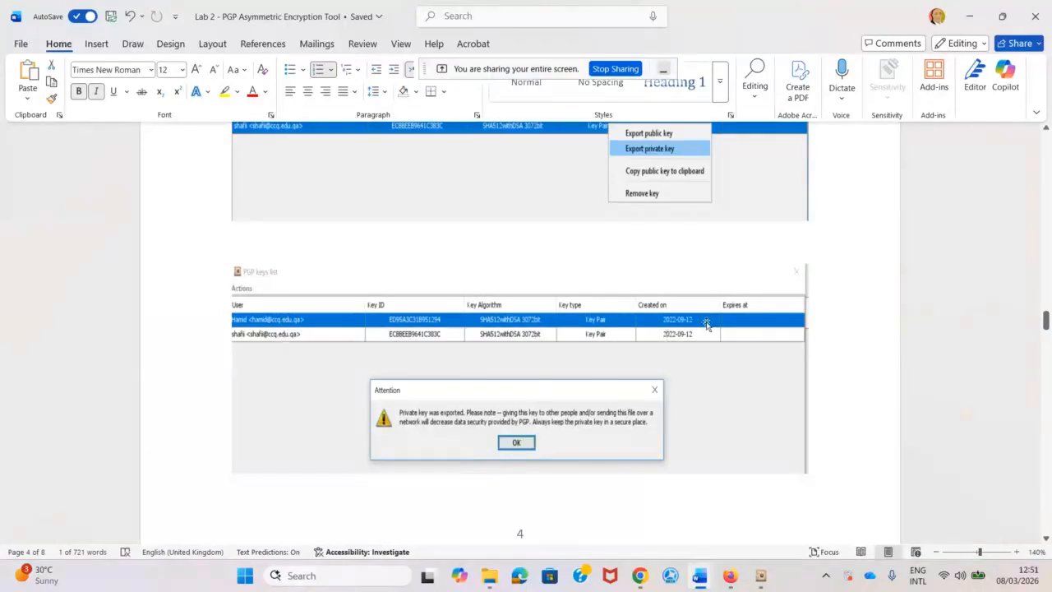
Minimise Word and close PGPTool's keys list.
click(972, 16)
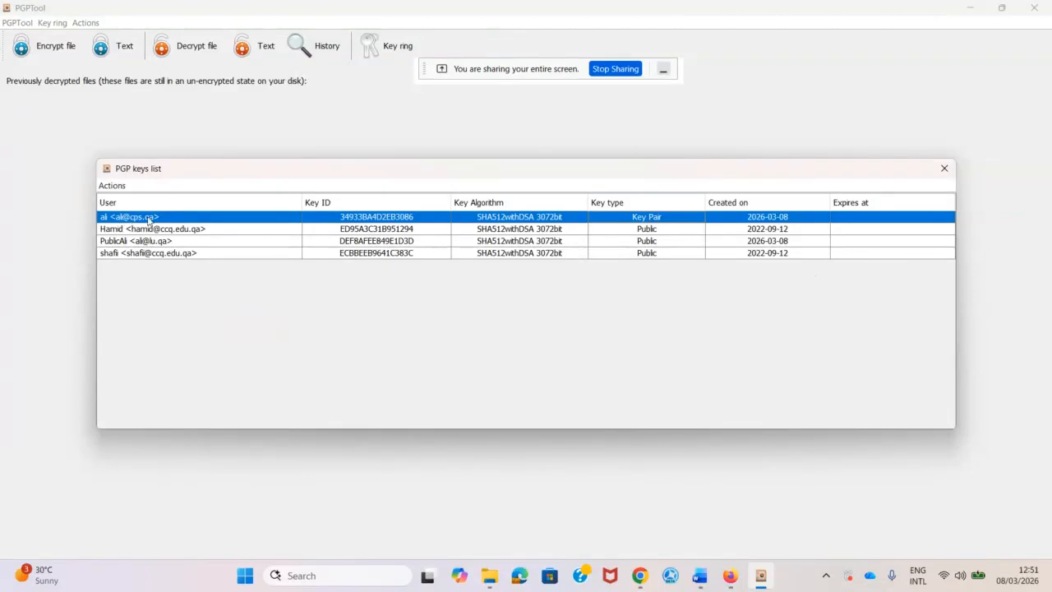
click(944, 168)
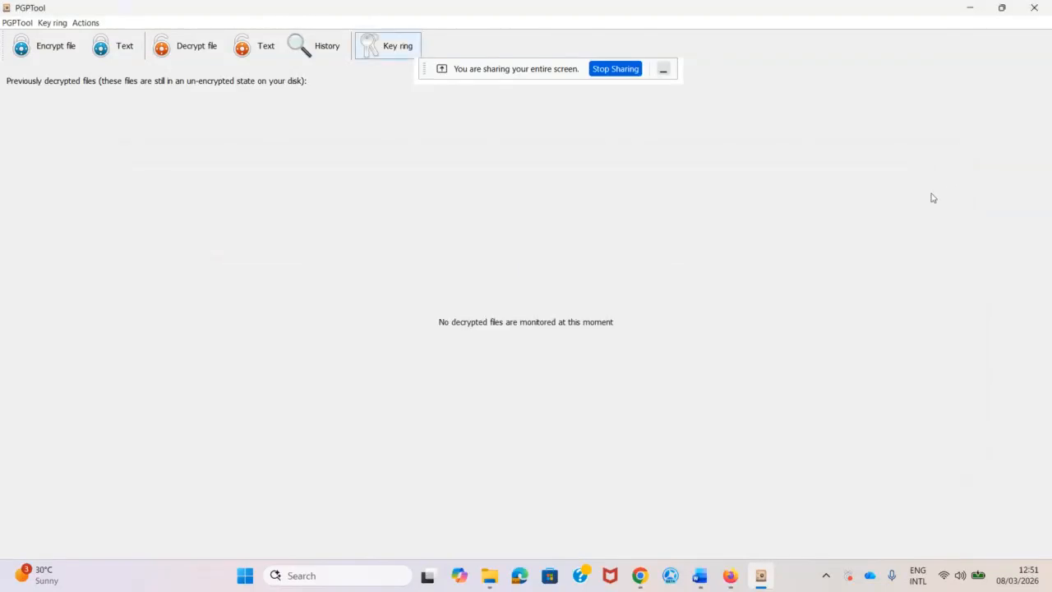
mouse_move(699, 577)
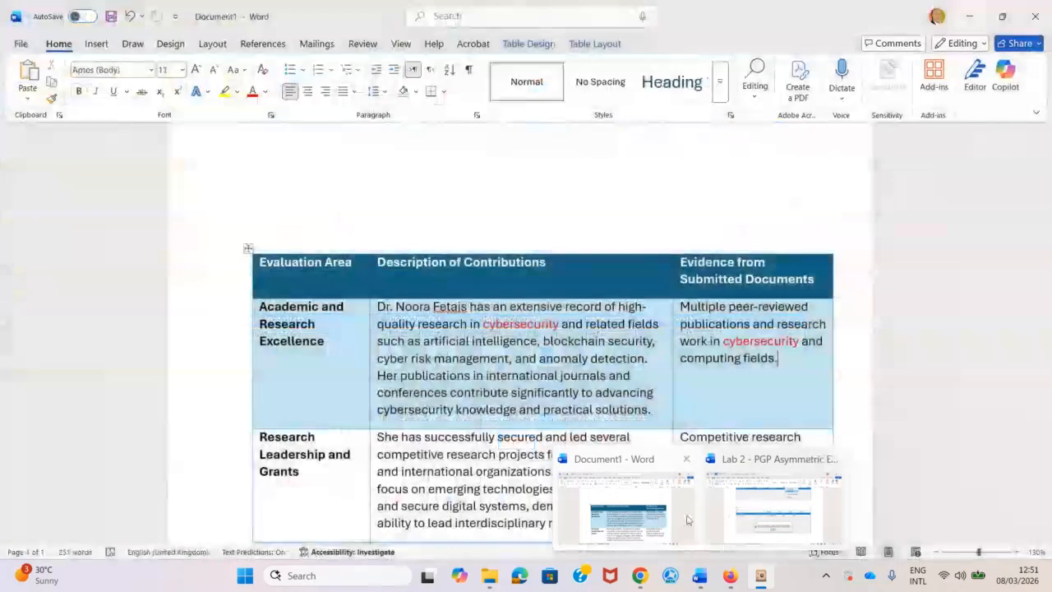
click(785, 505)
scroll(584, 382, down, 10)
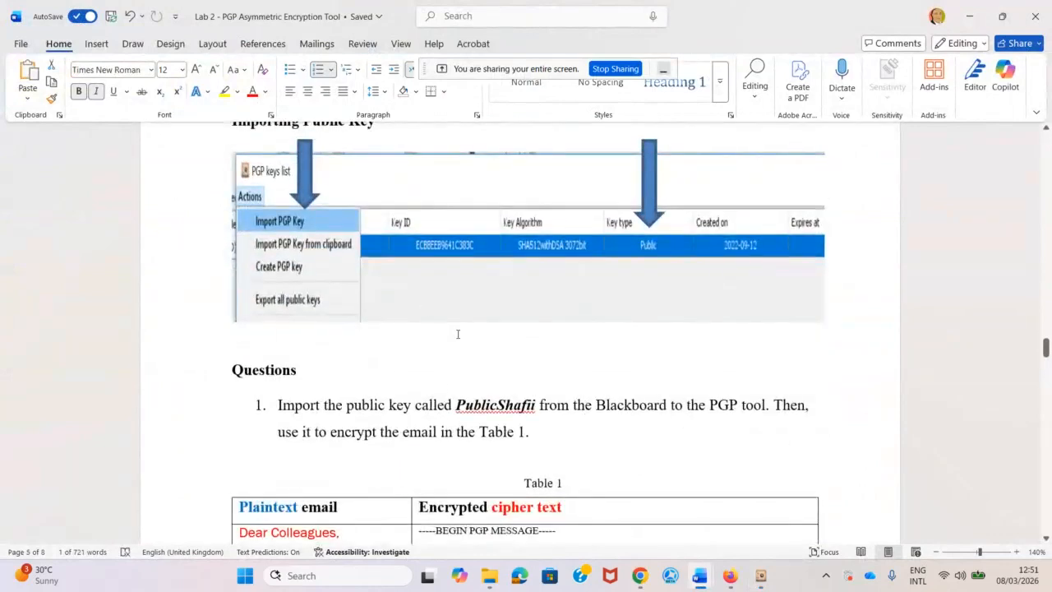
scroll(574, 372, down, 12)
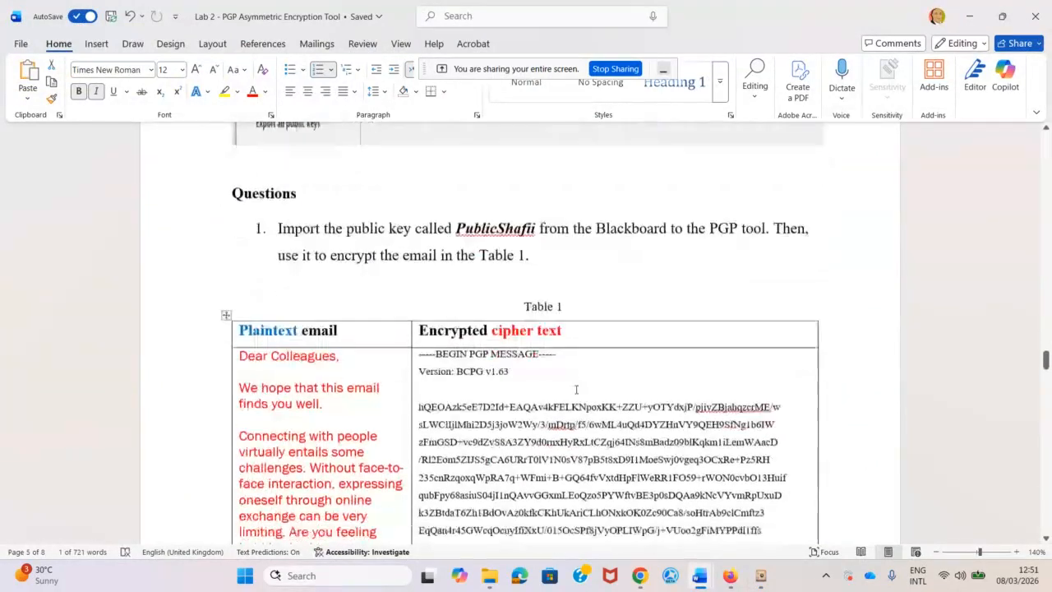
scroll(583, 410, down, 15)
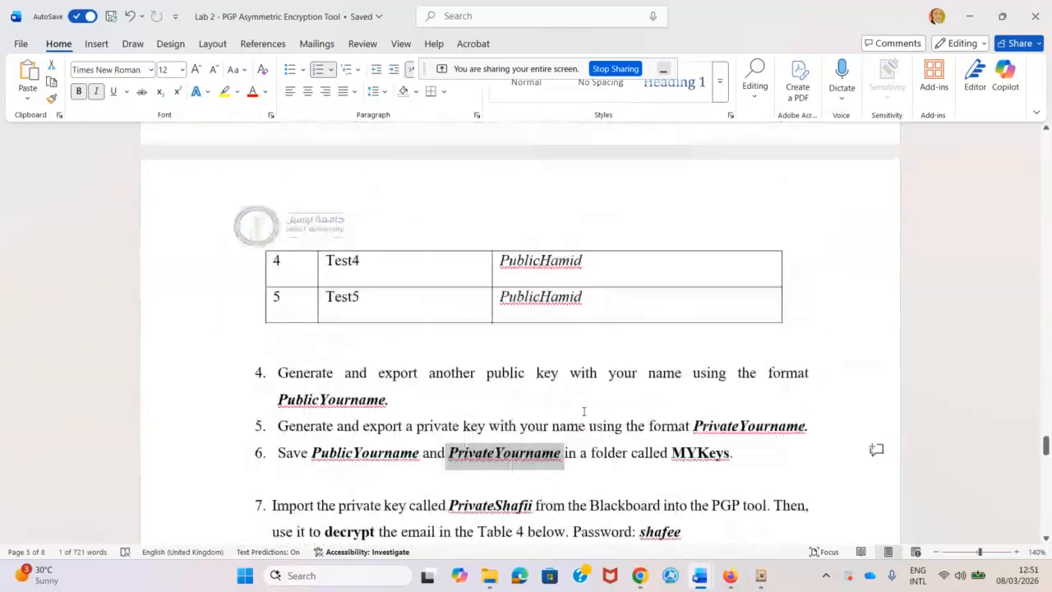
scroll(583, 411, down, 3)
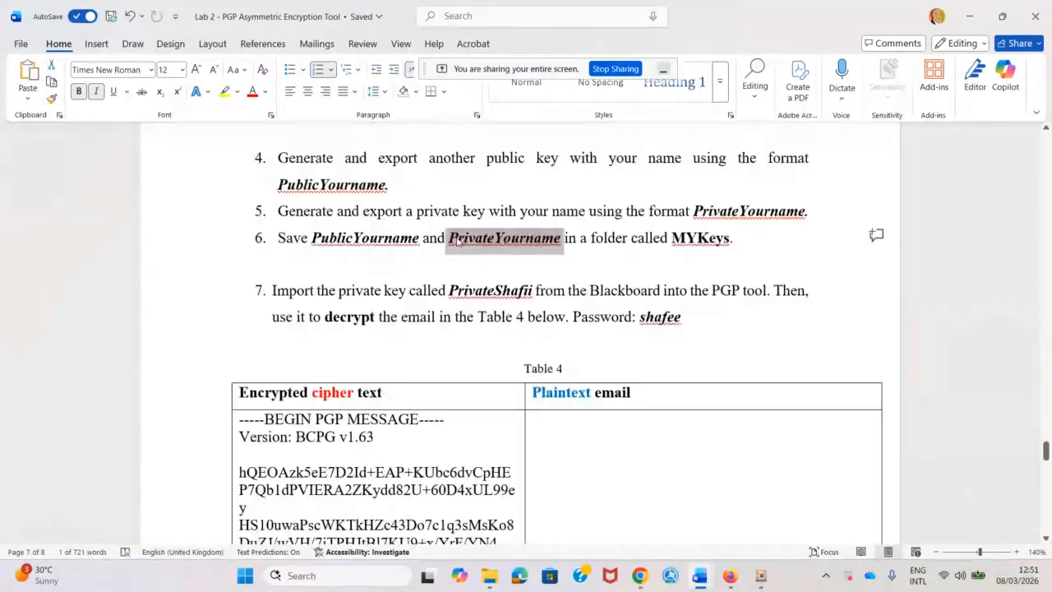
click(446, 238)
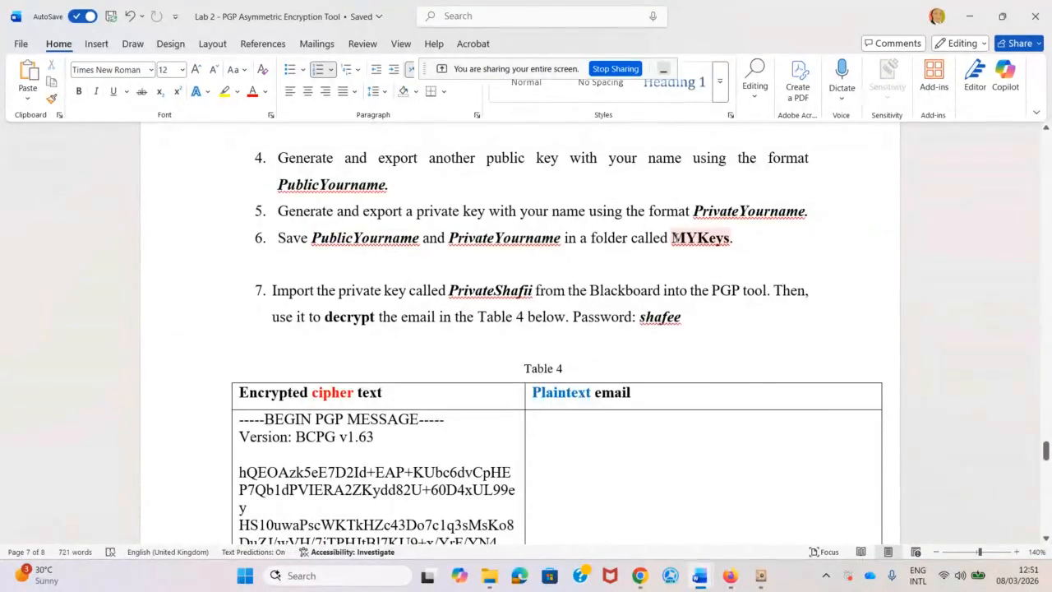
drag(672, 237, 730, 238)
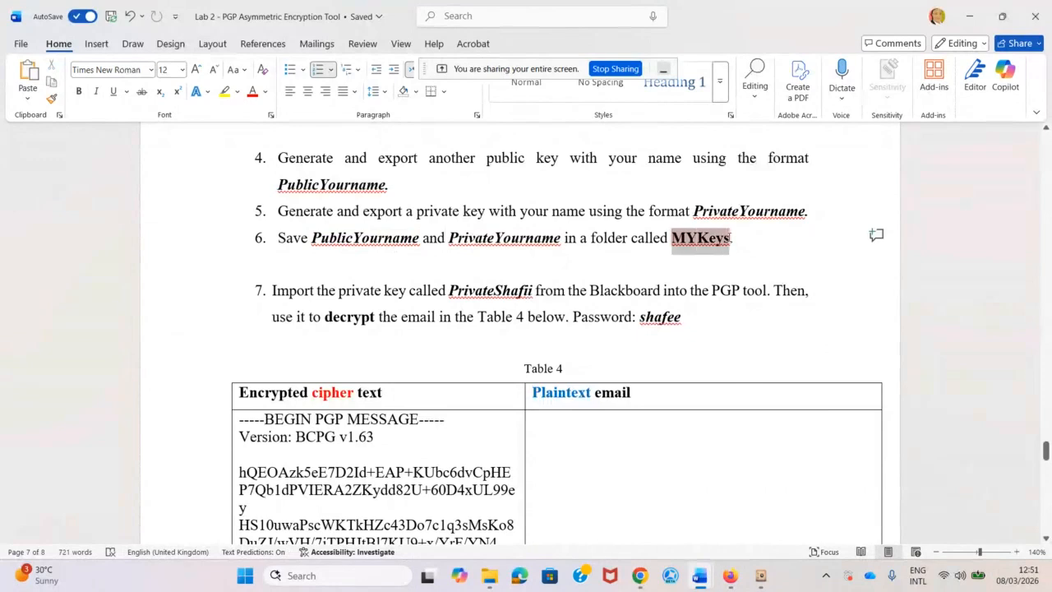
click(333, 237)
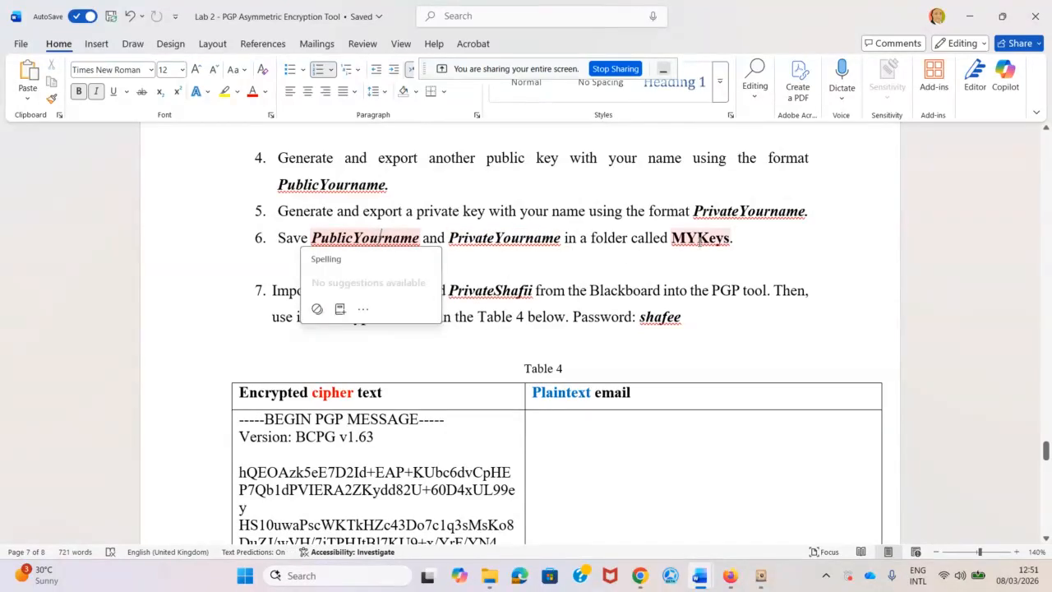
click(699, 237)
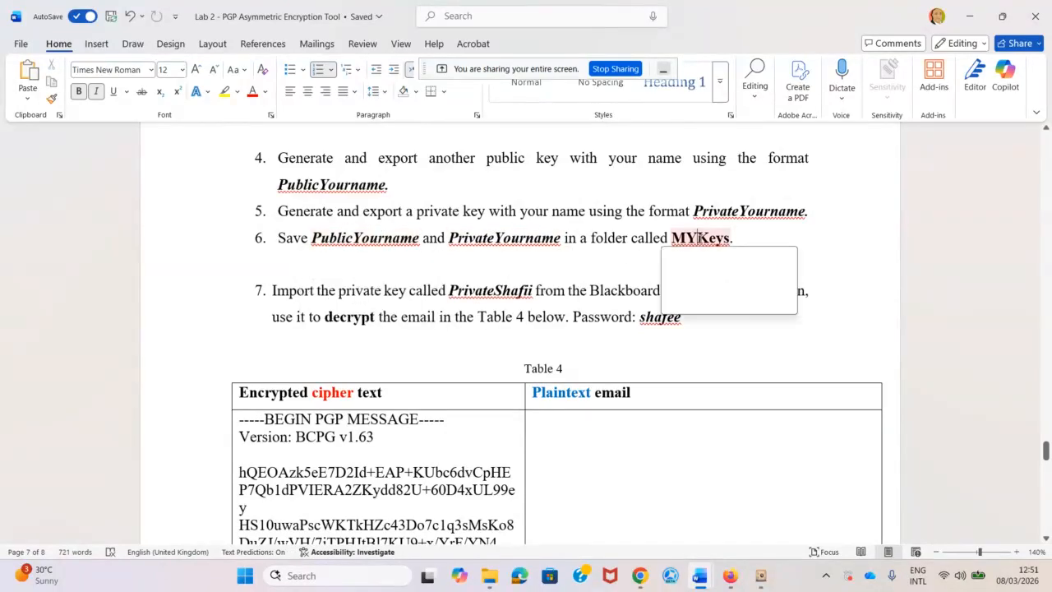
click(507, 349)
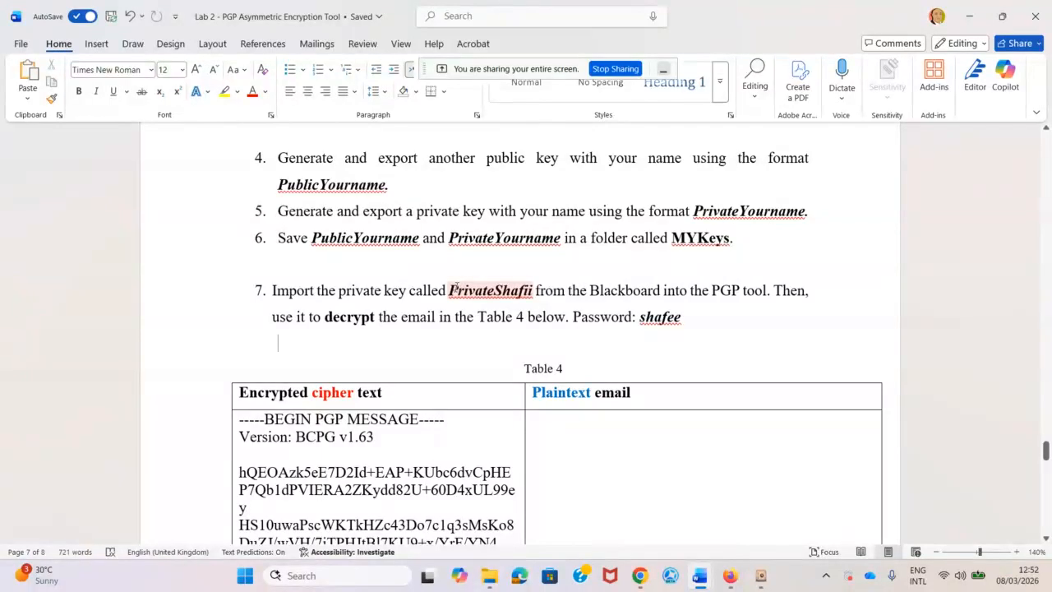
drag(448, 290, 536, 293)
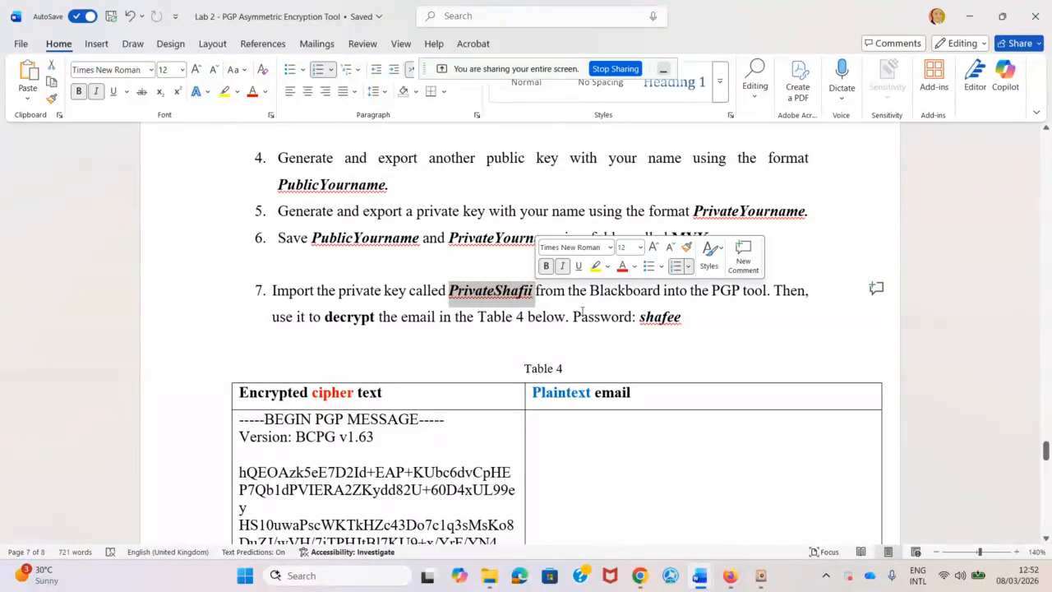
drag(639, 317, 685, 317)
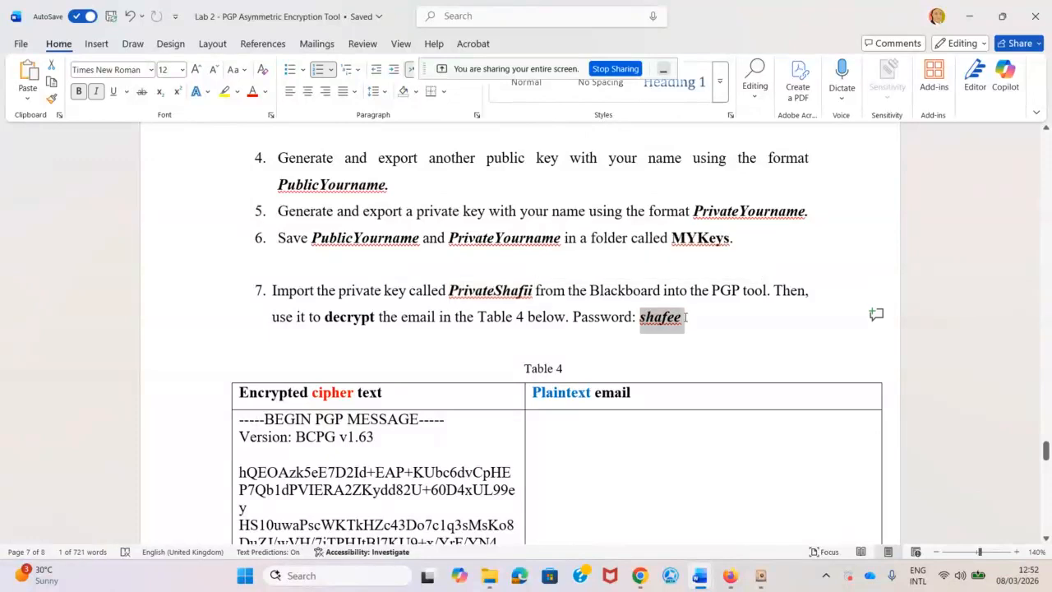
click(502, 318)
scroll(490, 340, down, 10)
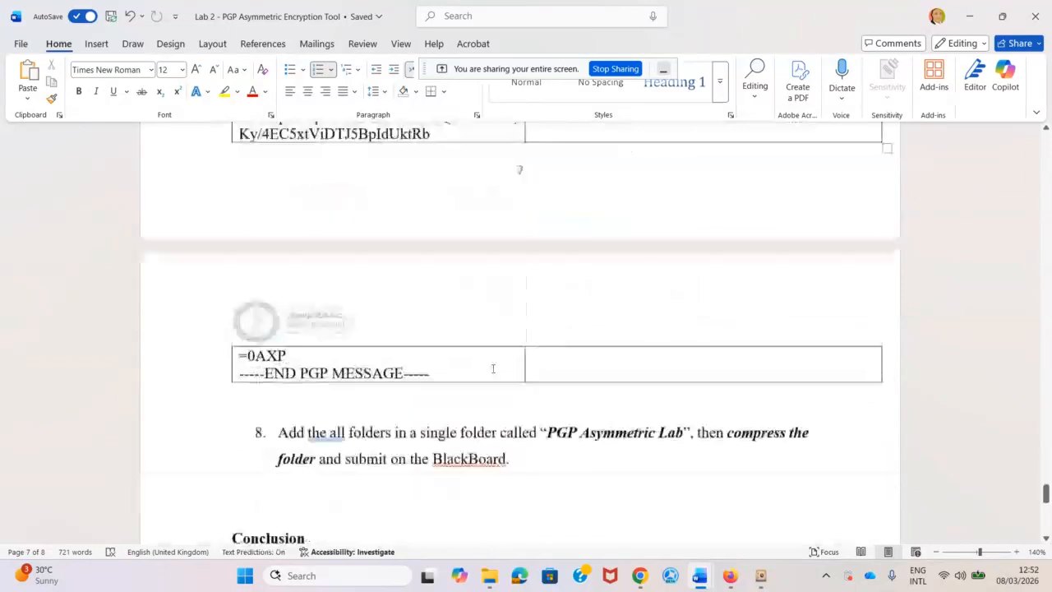
scroll(493, 368, down, 3)
scroll(495, 378, up, 8)
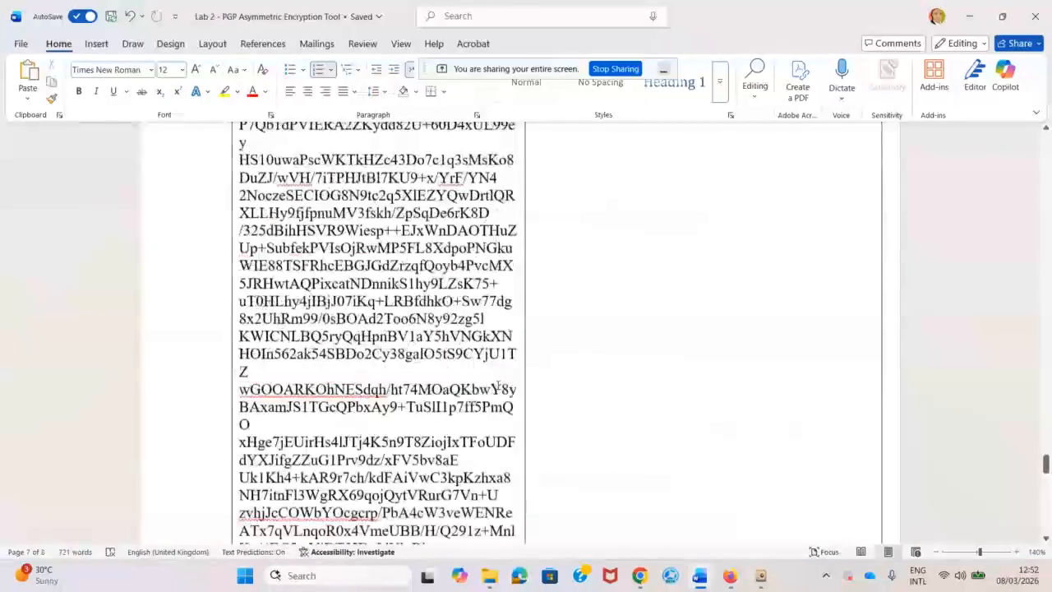
scroll(497, 386, up, 5)
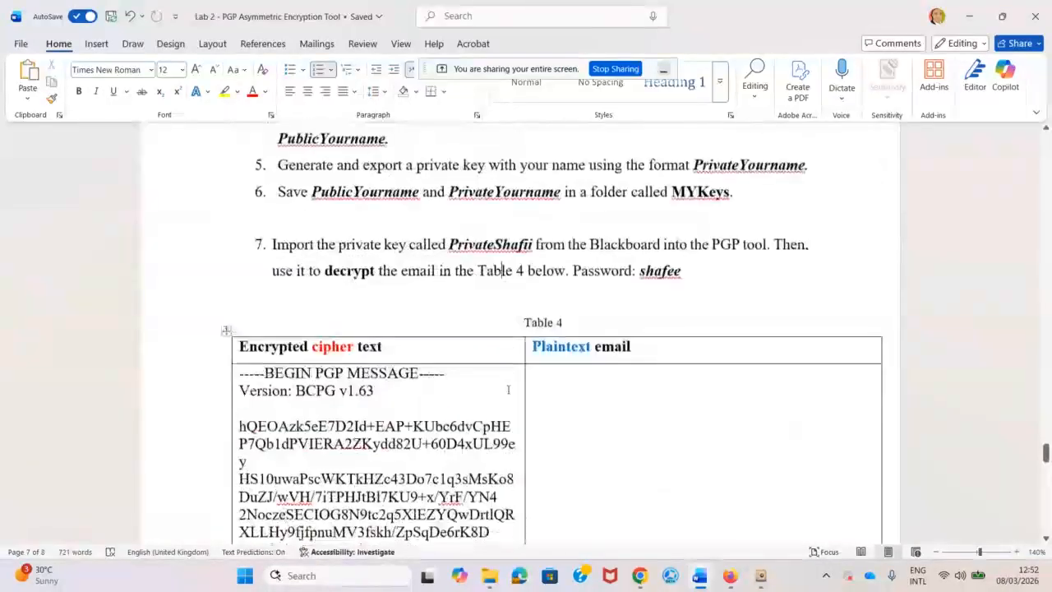
click(545, 322)
scroll(534, 359, down, 4)
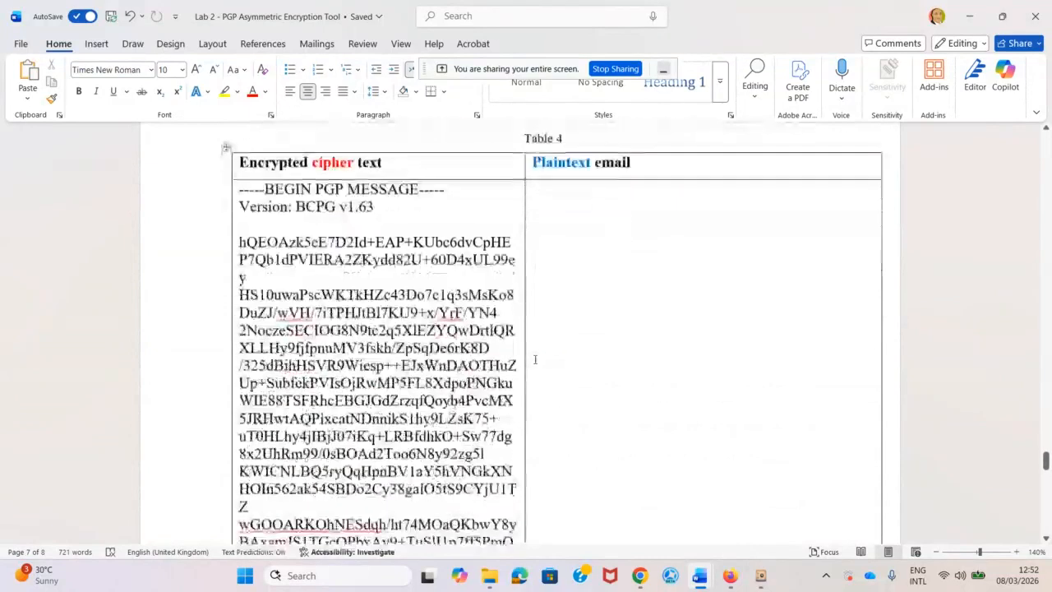
scroll(535, 359, up, 4)
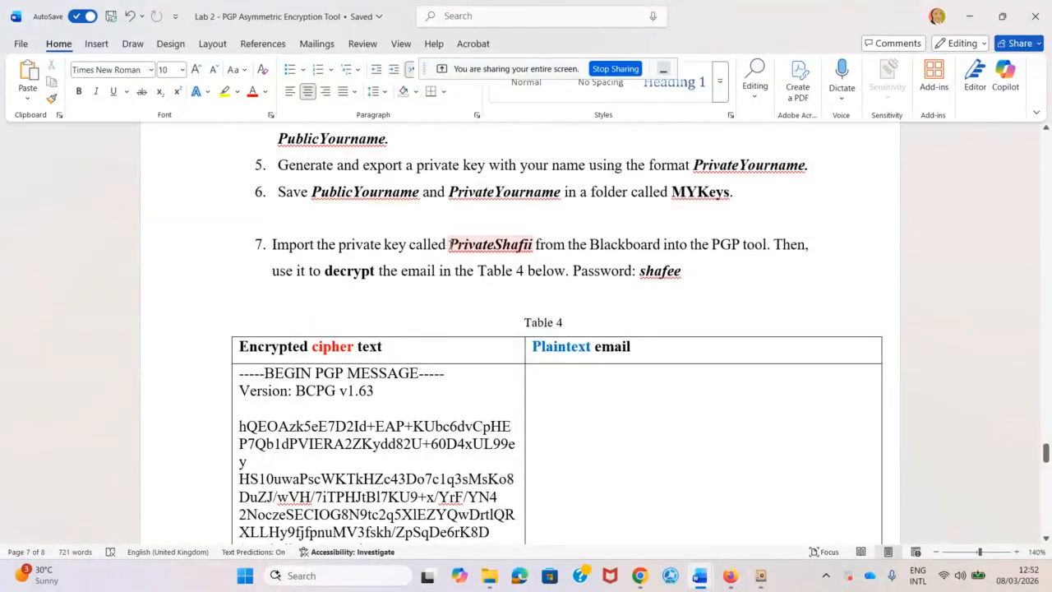
drag(449, 244, 511, 245)
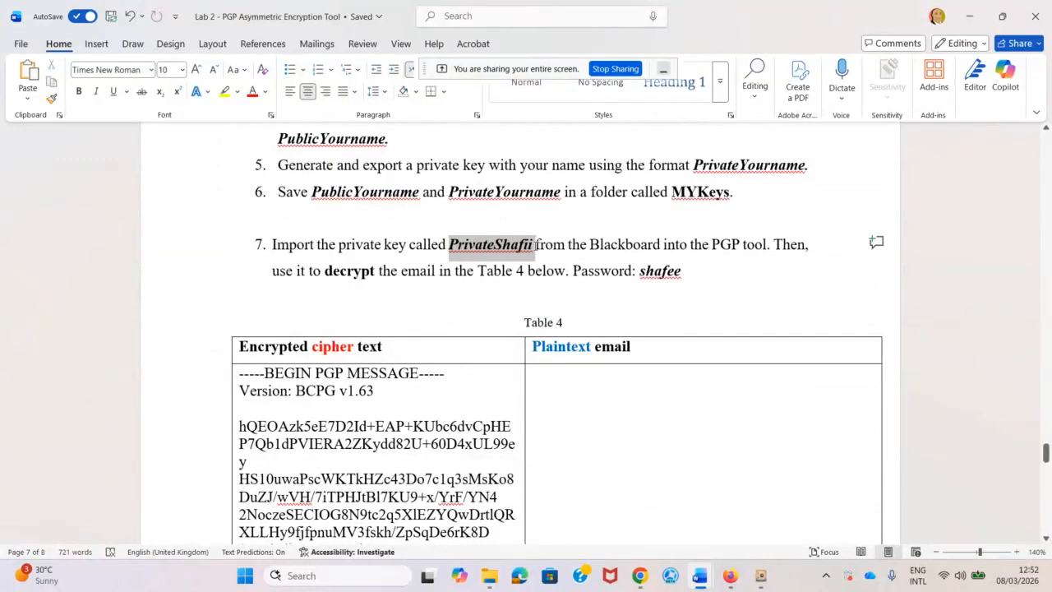
double_click(532, 244)
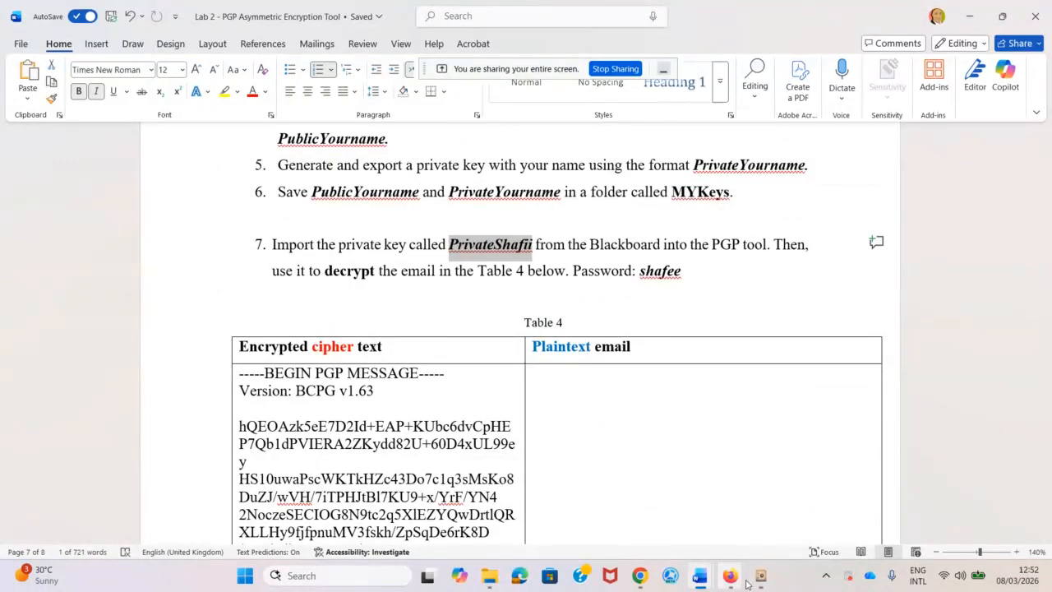
Download the original PrivateShafii.asc file from the Blackboard assignment, then return to PGPTool.
mouse_move(737, 583)
click(707, 493)
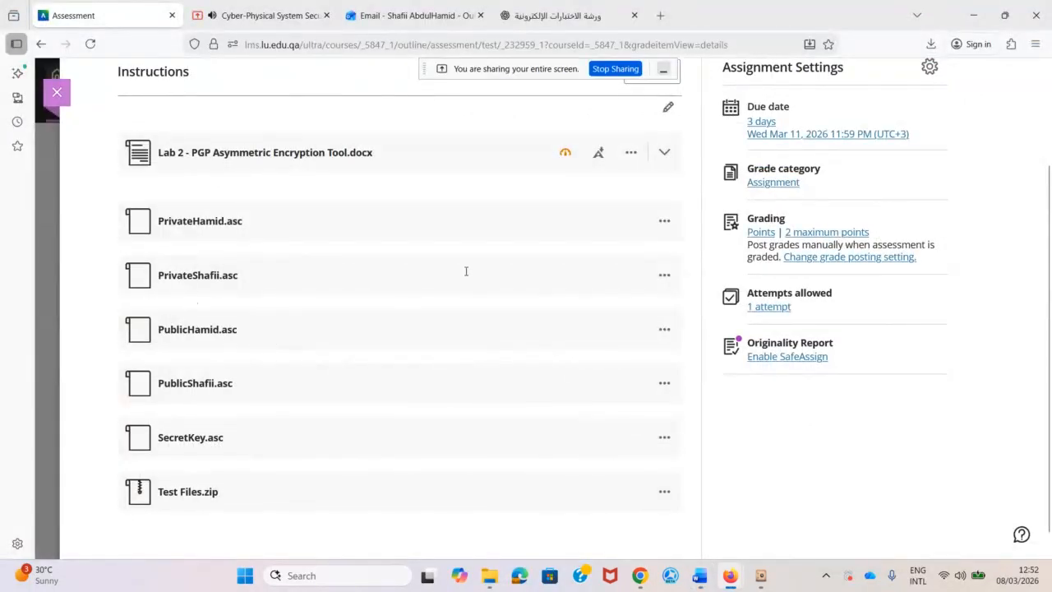
click(663, 274)
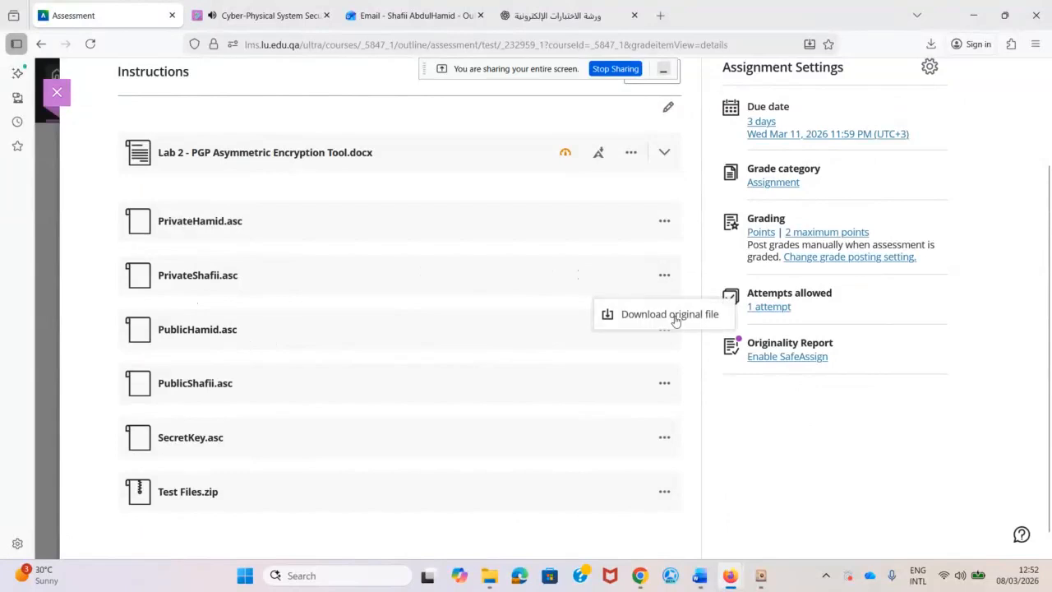
click(666, 320)
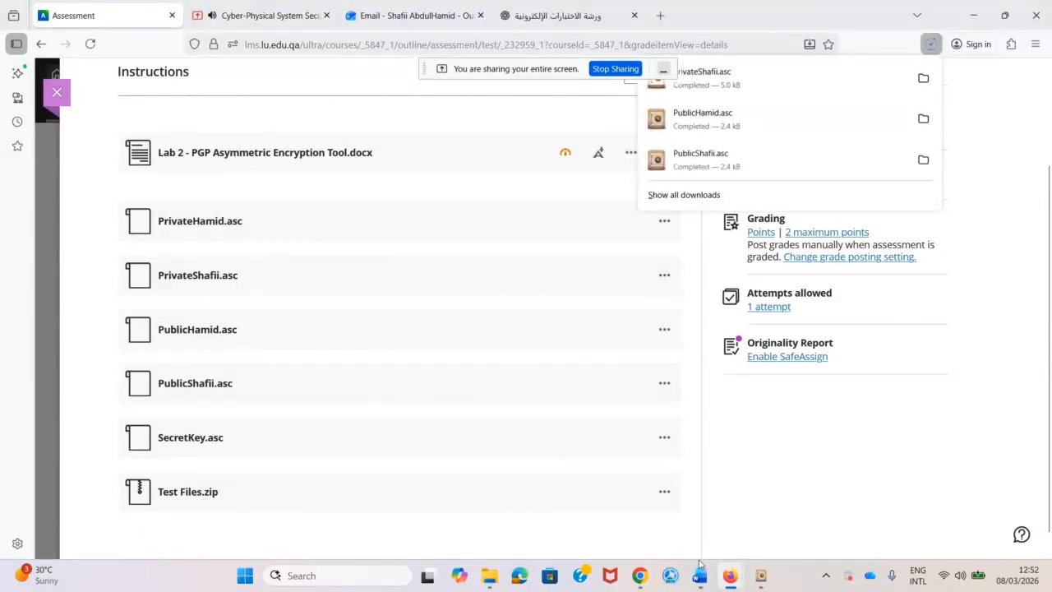
click(761, 581)
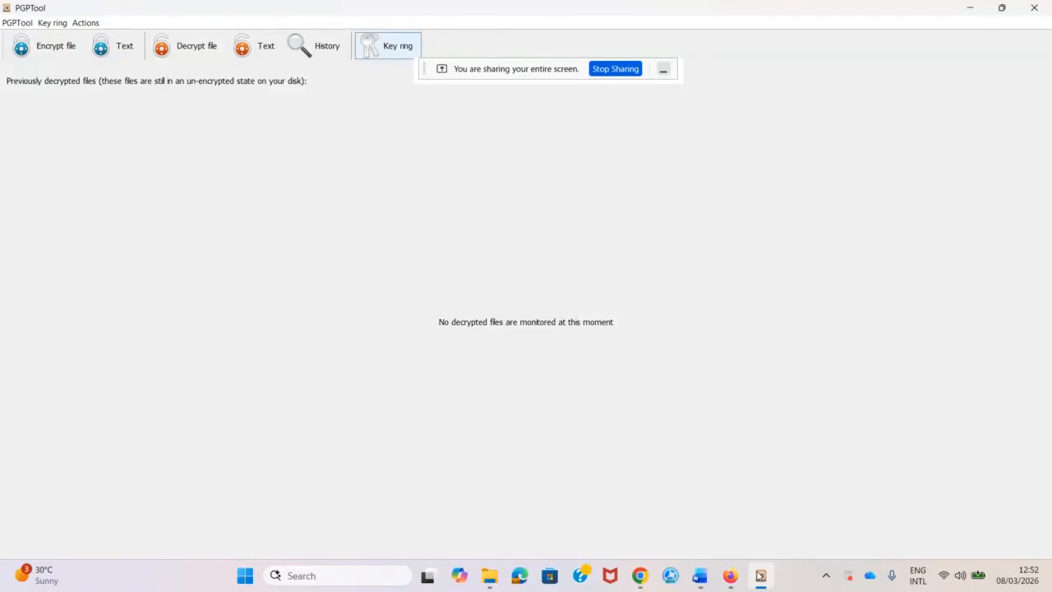
Import the private key from PrivateShafi.asc in the Downloads folder into the key ring.
click(386, 49)
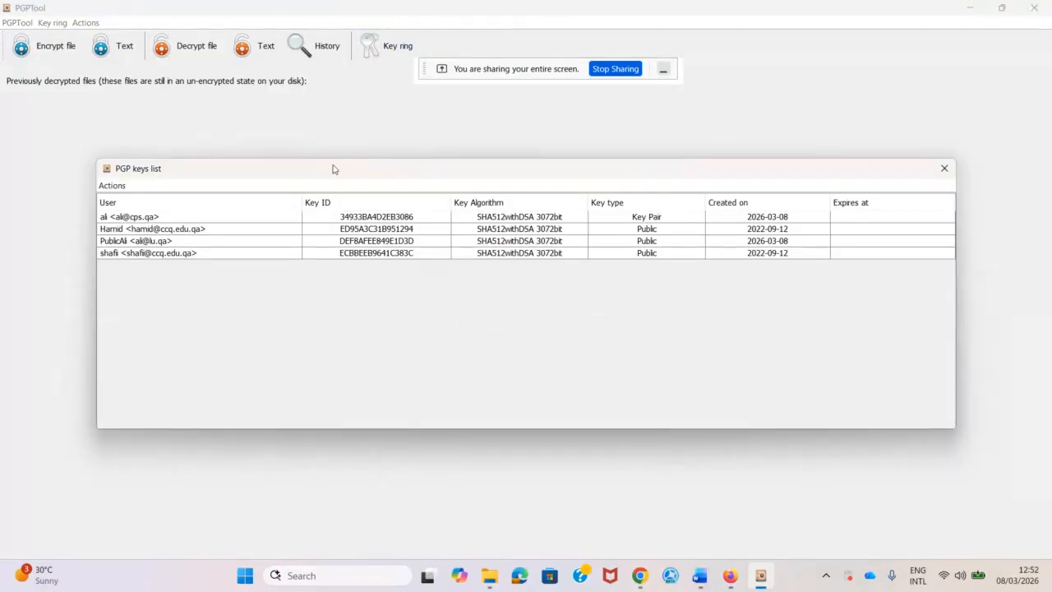
click(115, 185)
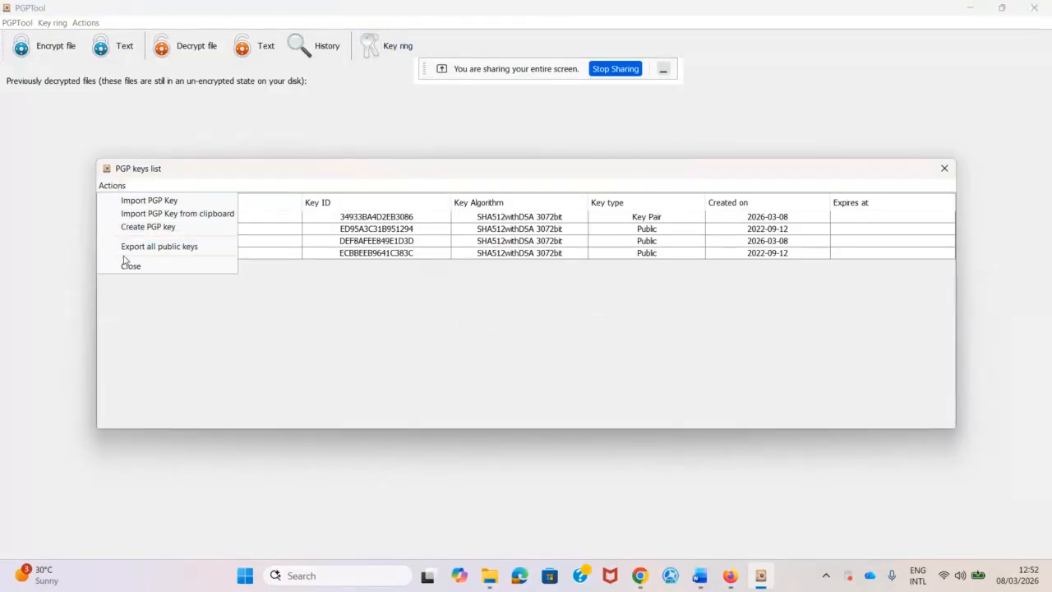
click(146, 202)
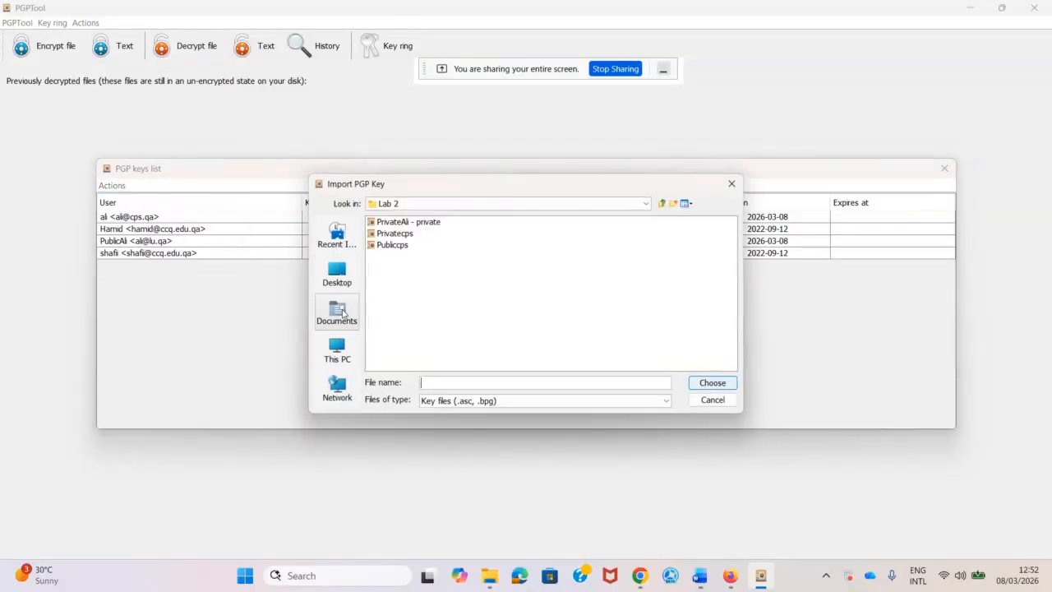
click(341, 283)
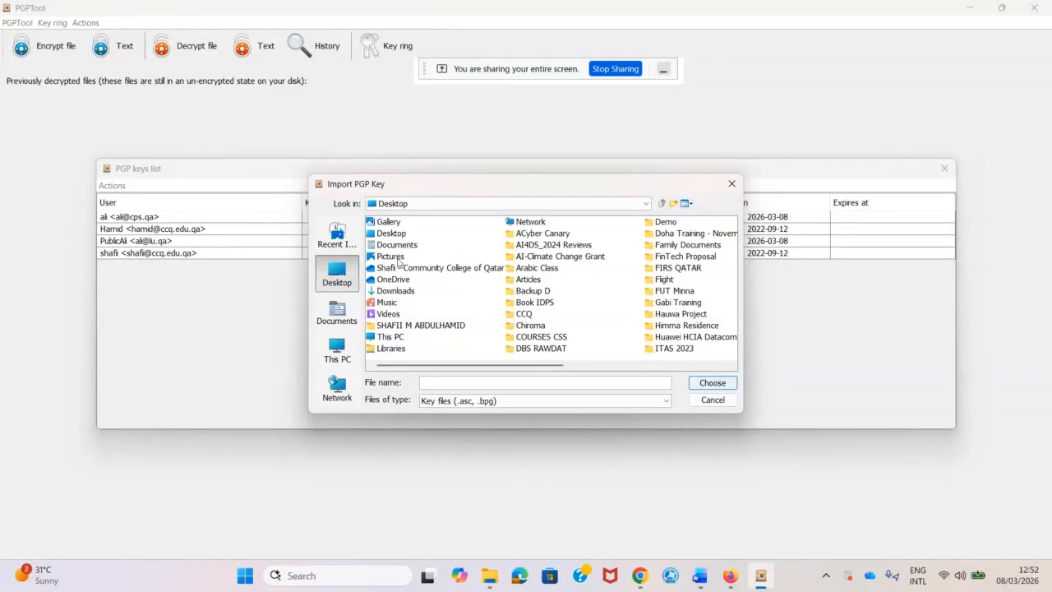
double_click(393, 291)
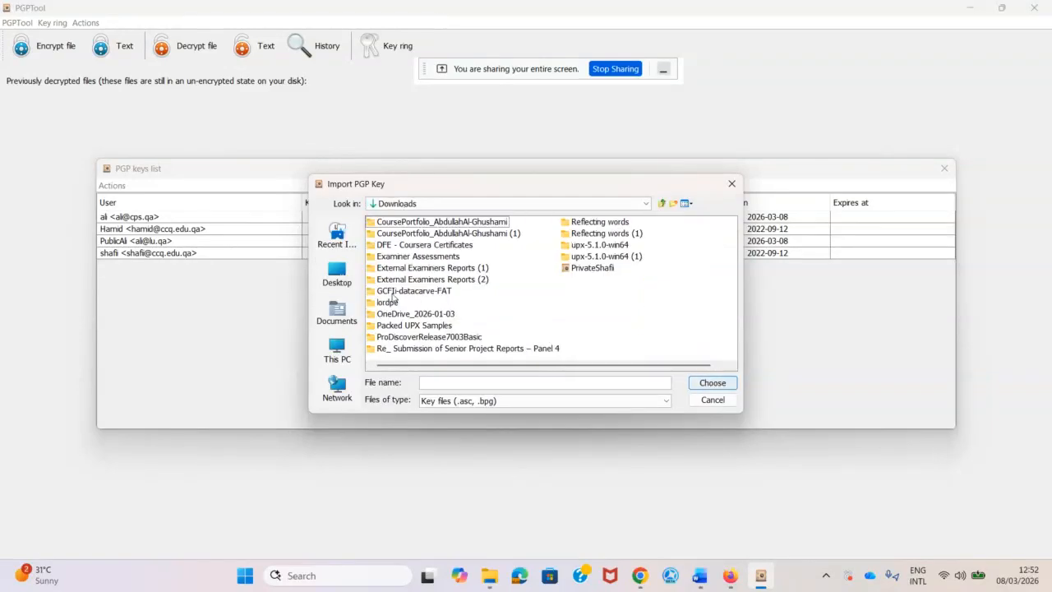
click(592, 269)
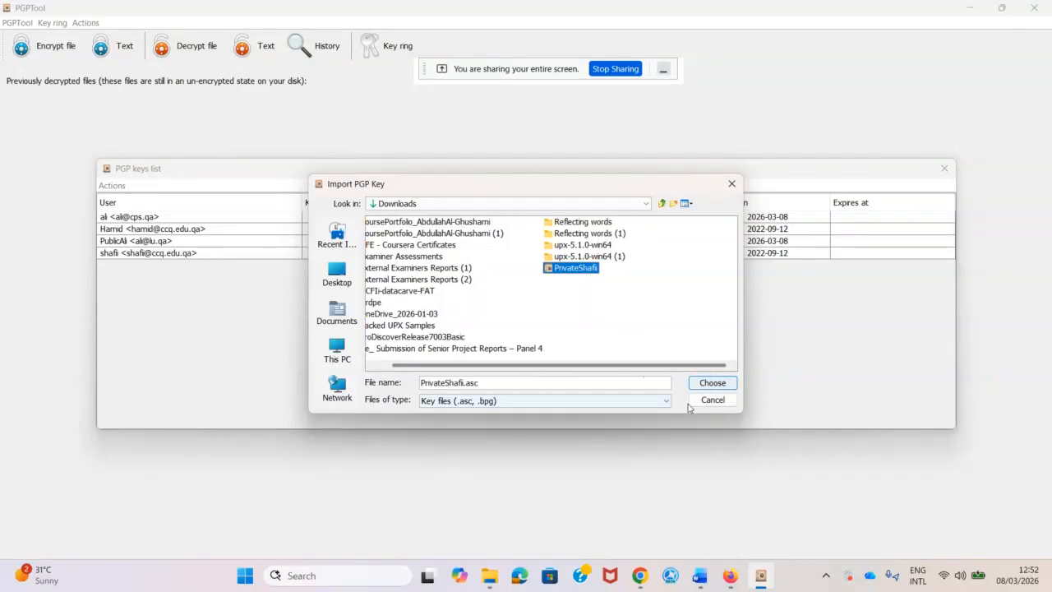
click(712, 382)
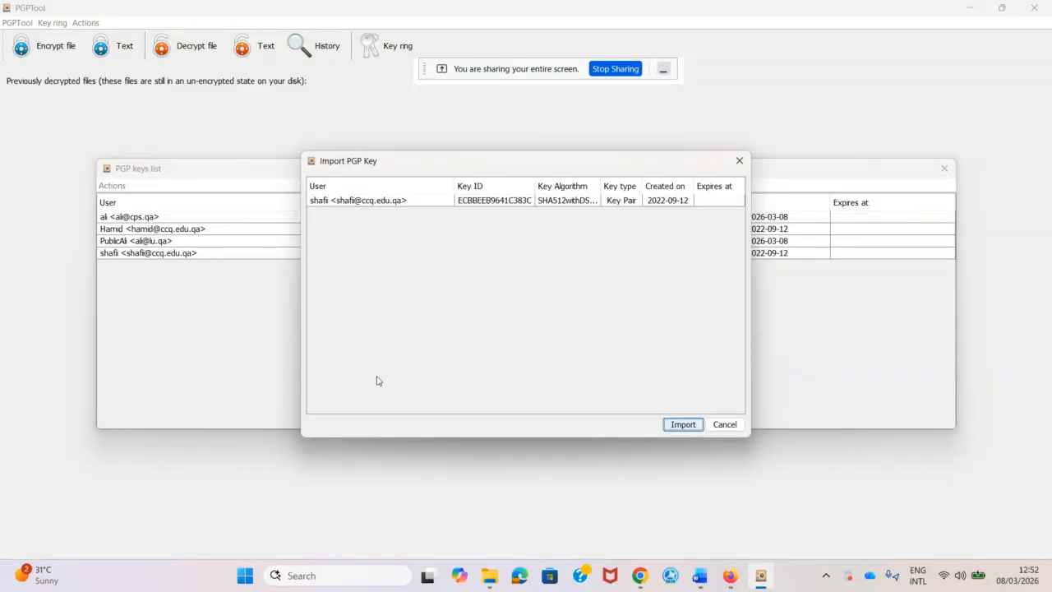
click(685, 425)
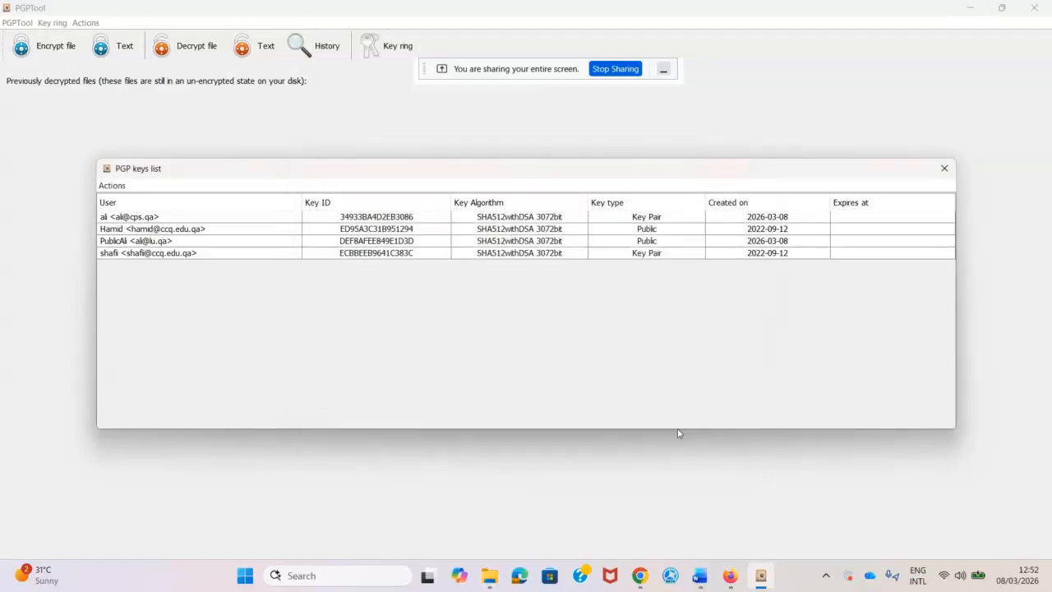
Check that the fourth entry is now a Key Pair, then close the keys list.
click(111, 255)
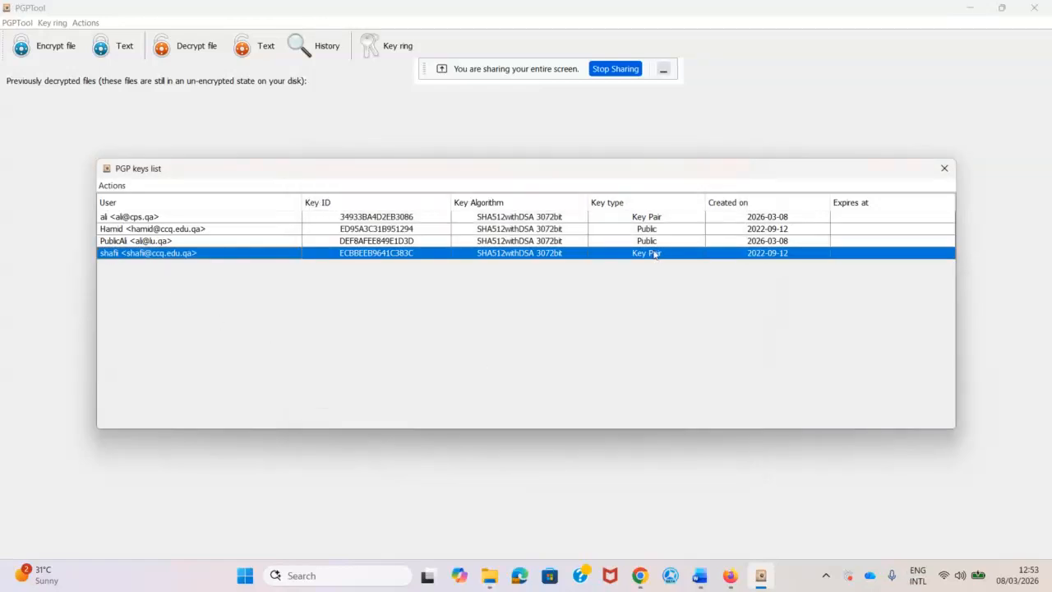
click(944, 168)
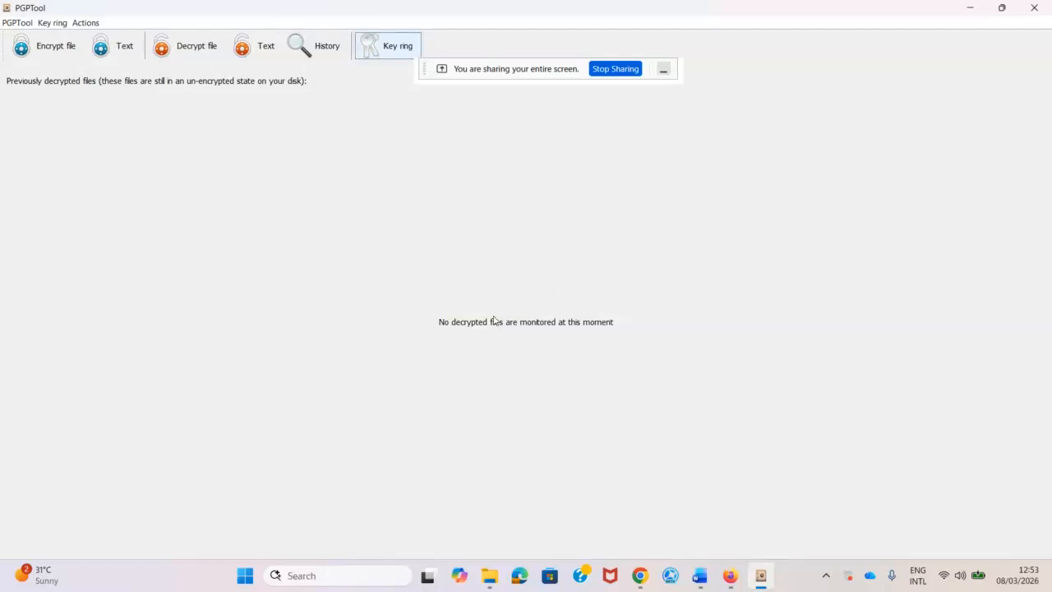
mouse_move(734, 579)
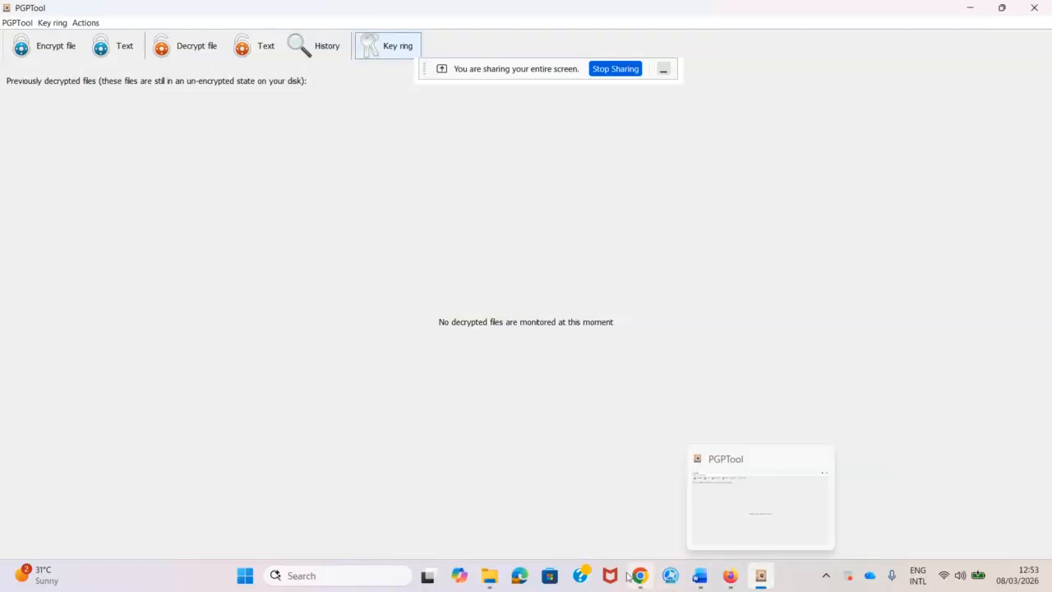
Copy the full BEGIN-to-END PGP message from Table 4's cipher text cell in Word.
mouse_move(628, 575)
click(709, 580)
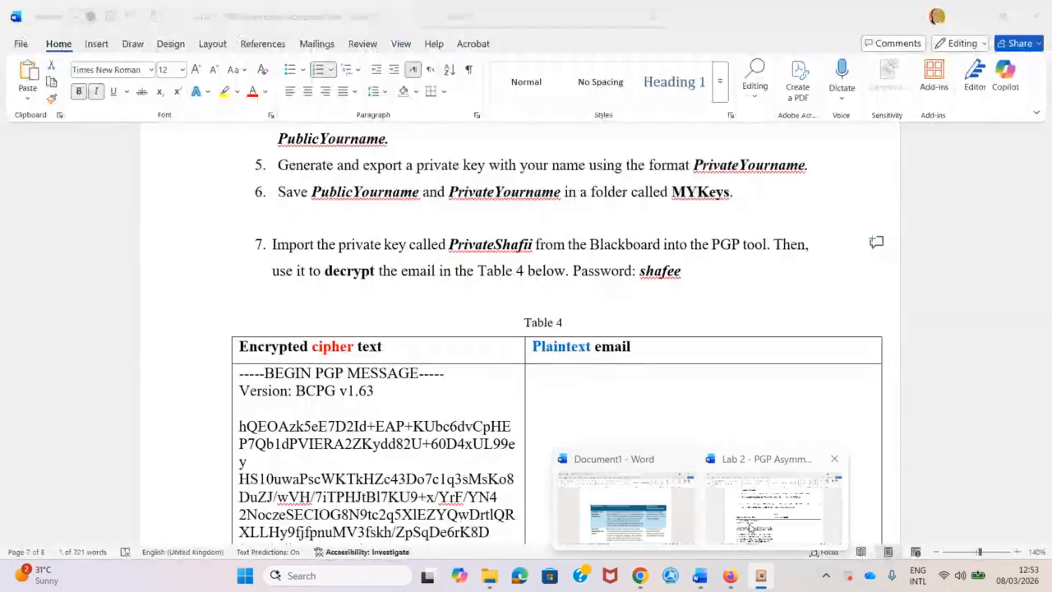
scroll(476, 400, down, 1)
scroll(476, 400, down, 3)
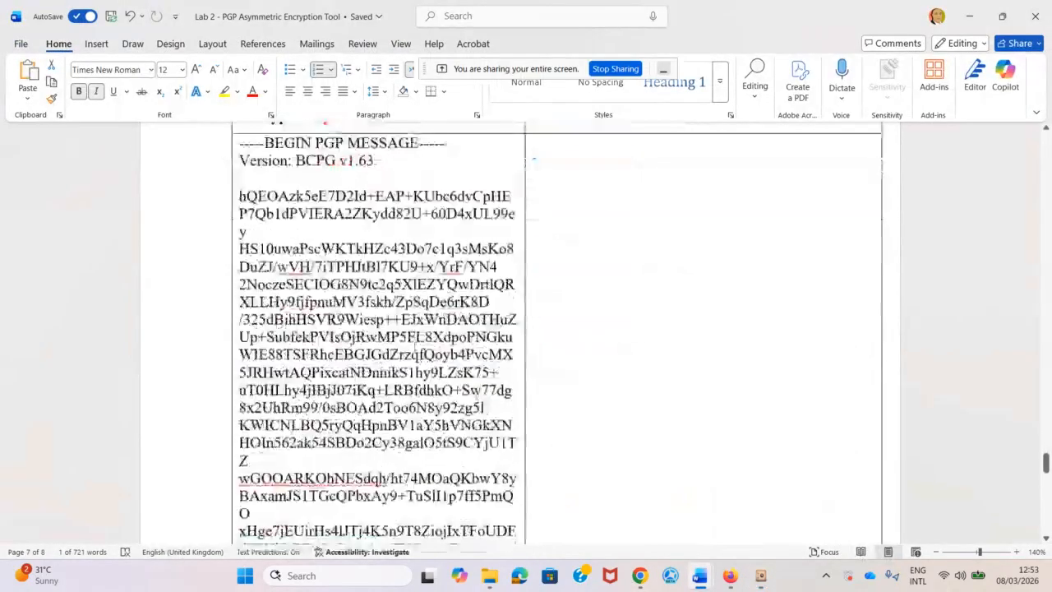
scroll(319, 257, up, 3)
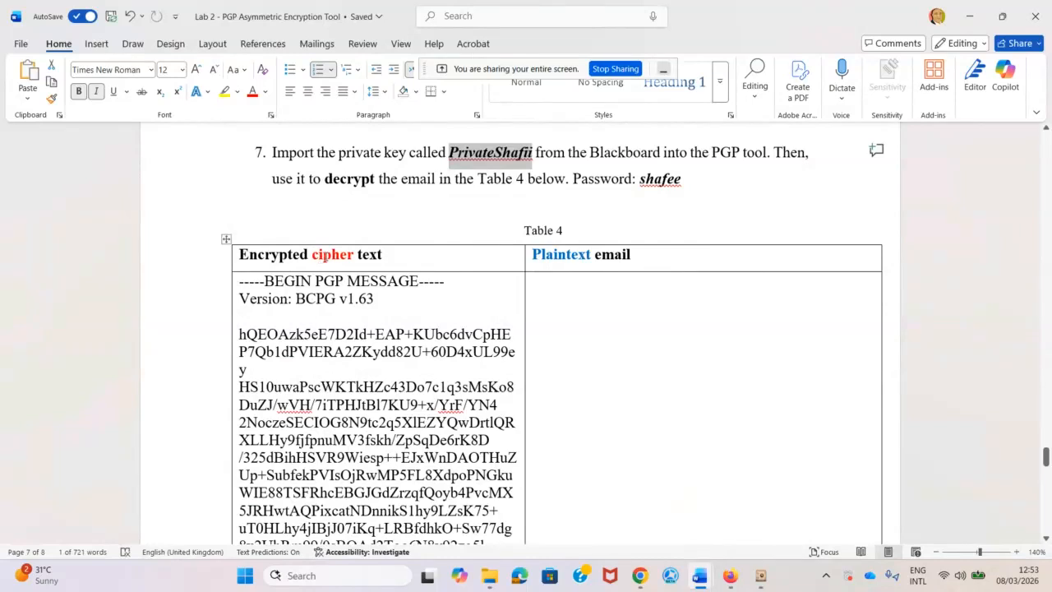
scroll(316, 313, down, 1)
click(579, 207)
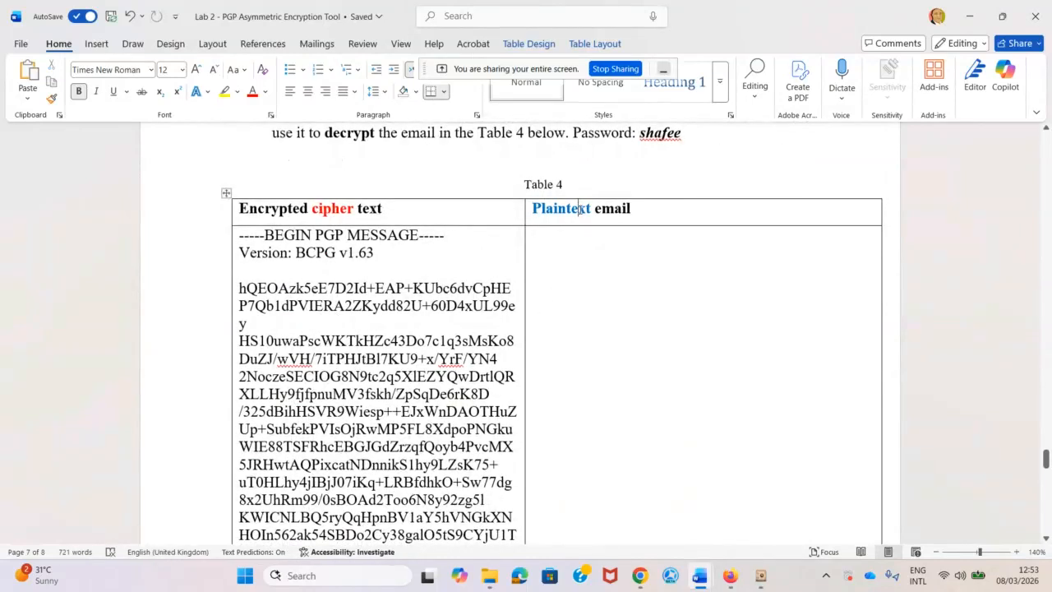
scroll(317, 355, down, 1)
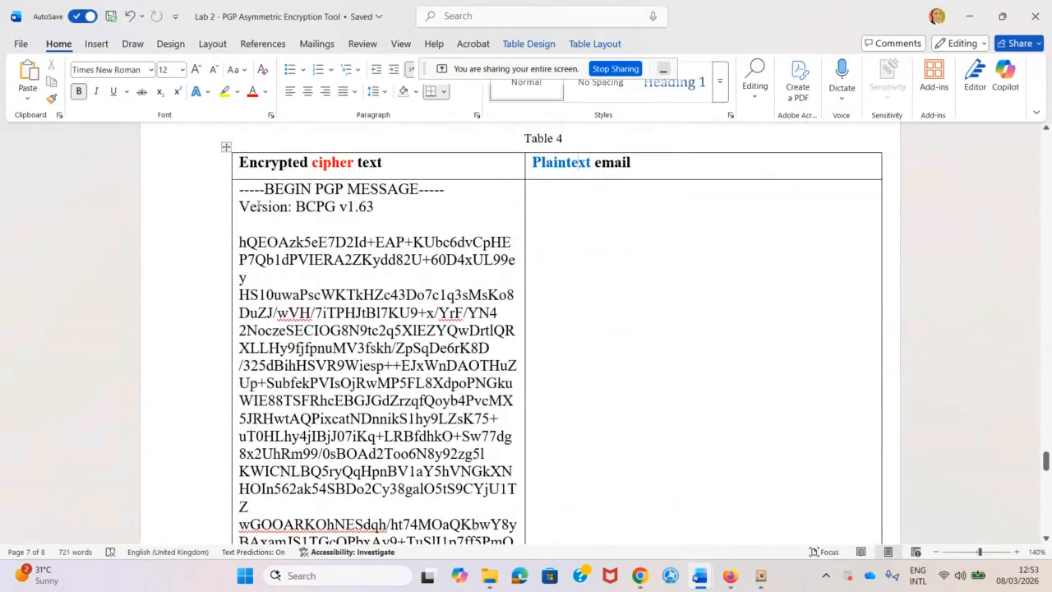
drag(240, 193, 451, 352)
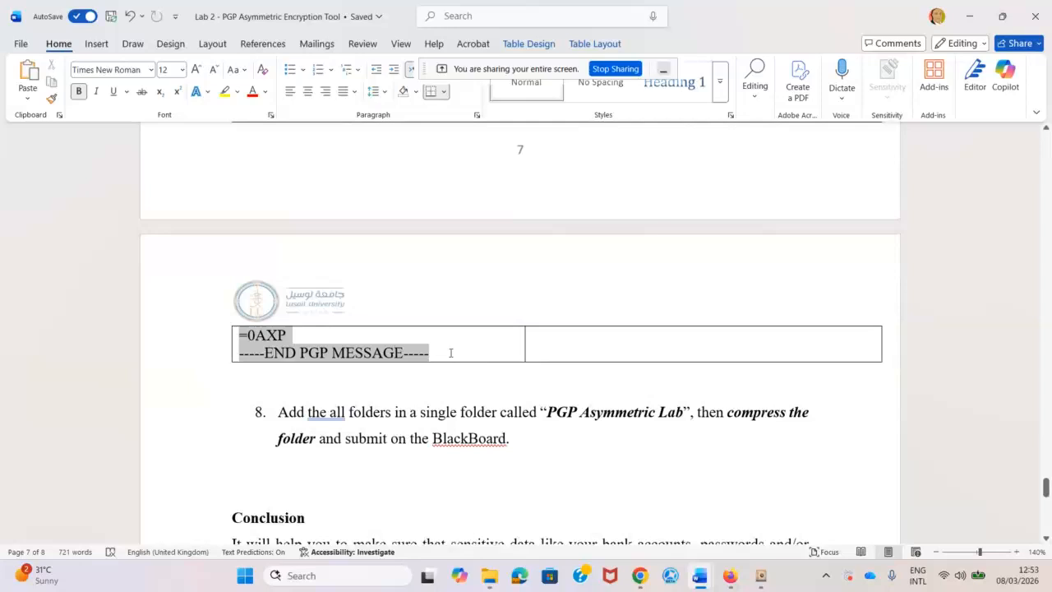
right_click(367, 354)
click(410, 258)
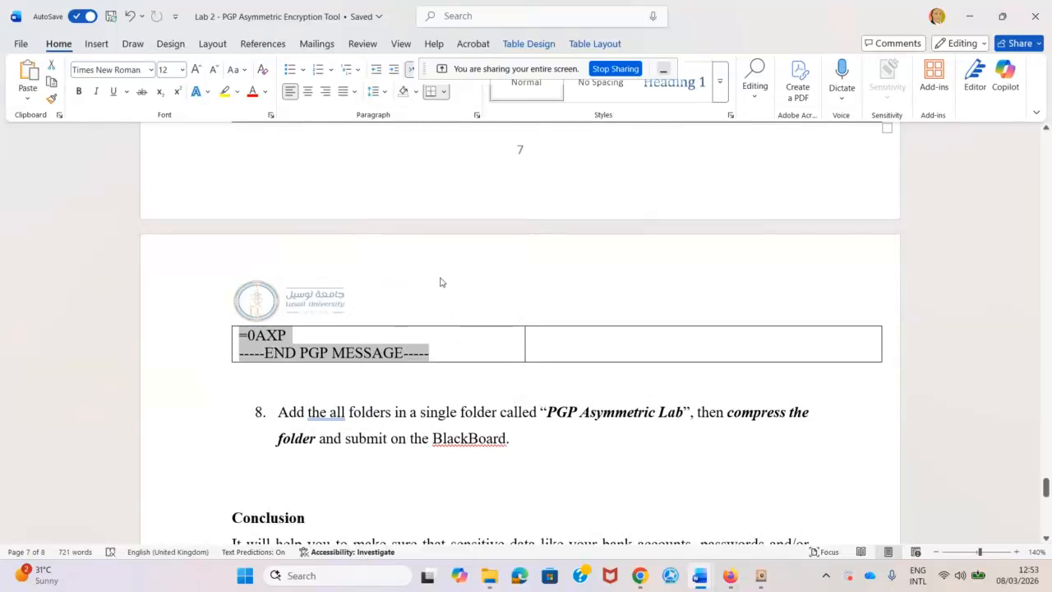
Paste the copied PGP message into an Encrypt text dialog with a recipient ticked, then close it.
click(761, 580)
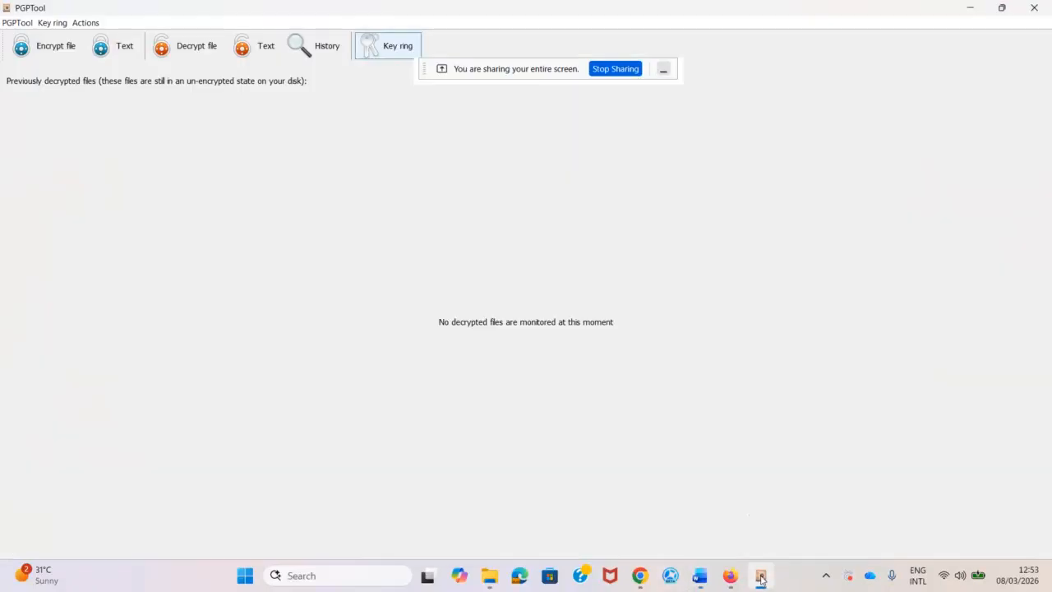
click(108, 46)
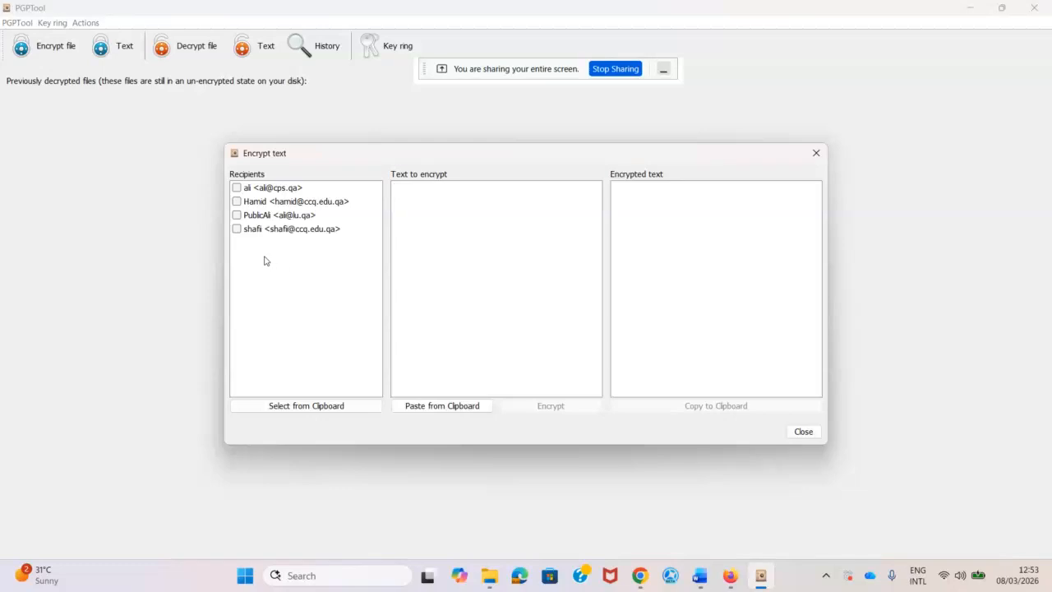
click(237, 230)
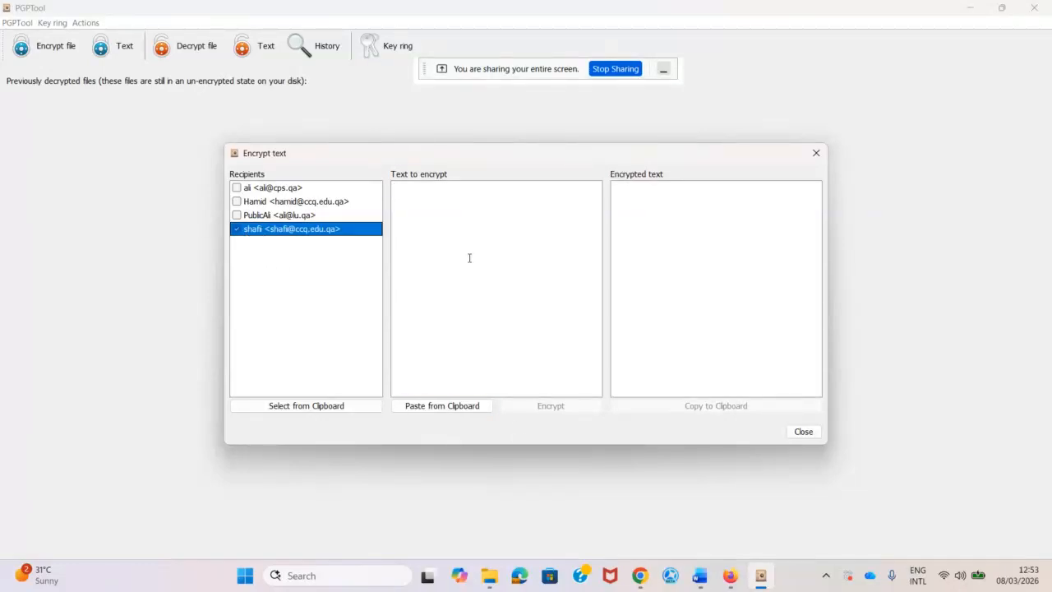
click(448, 222)
click(442, 405)
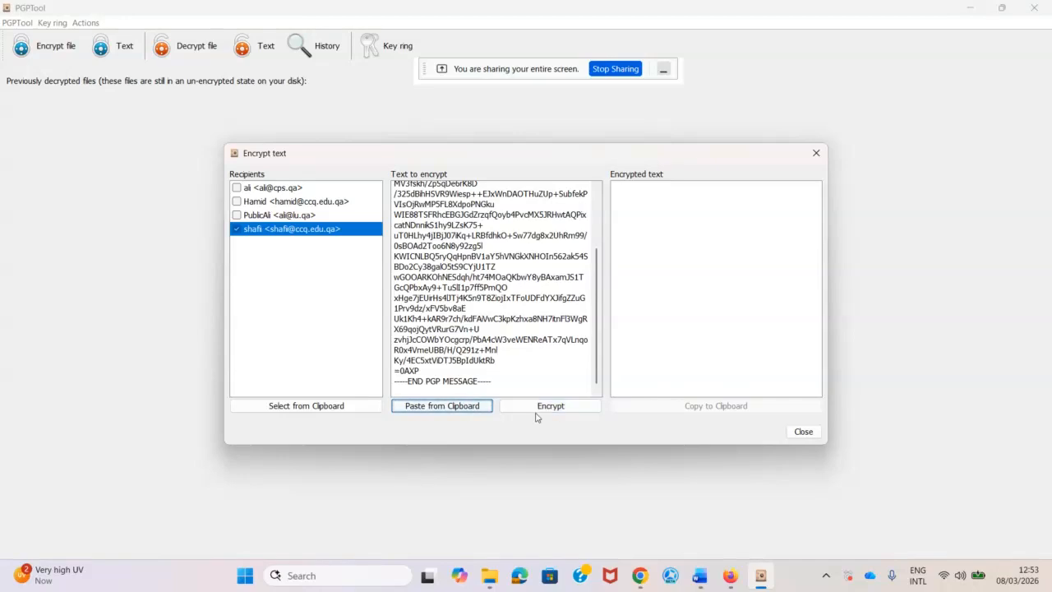
click(802, 431)
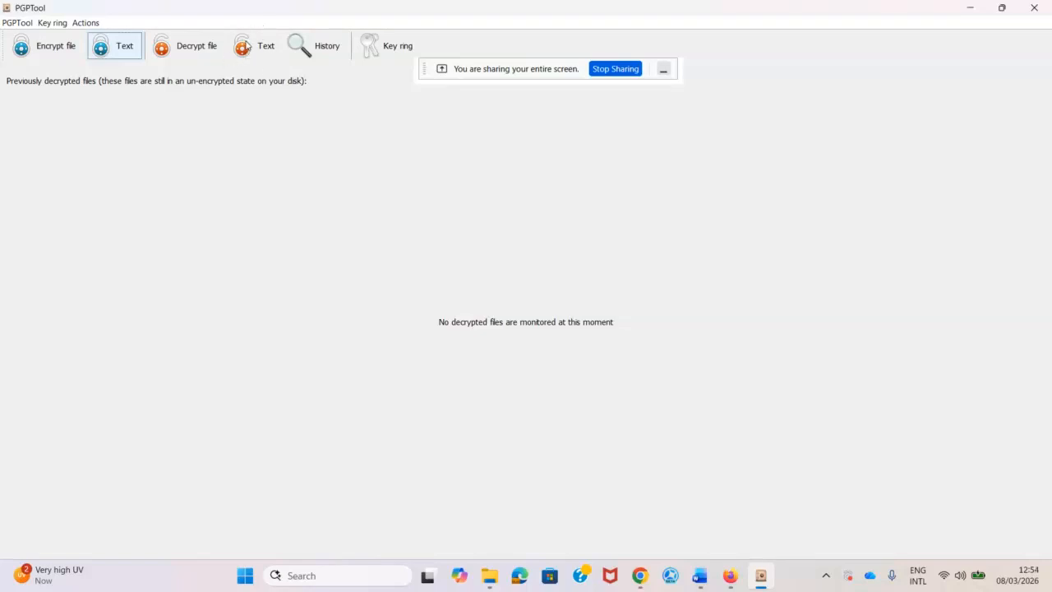
Paste the ciphertext into the Decrypt text dialog and start decrypting until the password prompt appears.
click(246, 45)
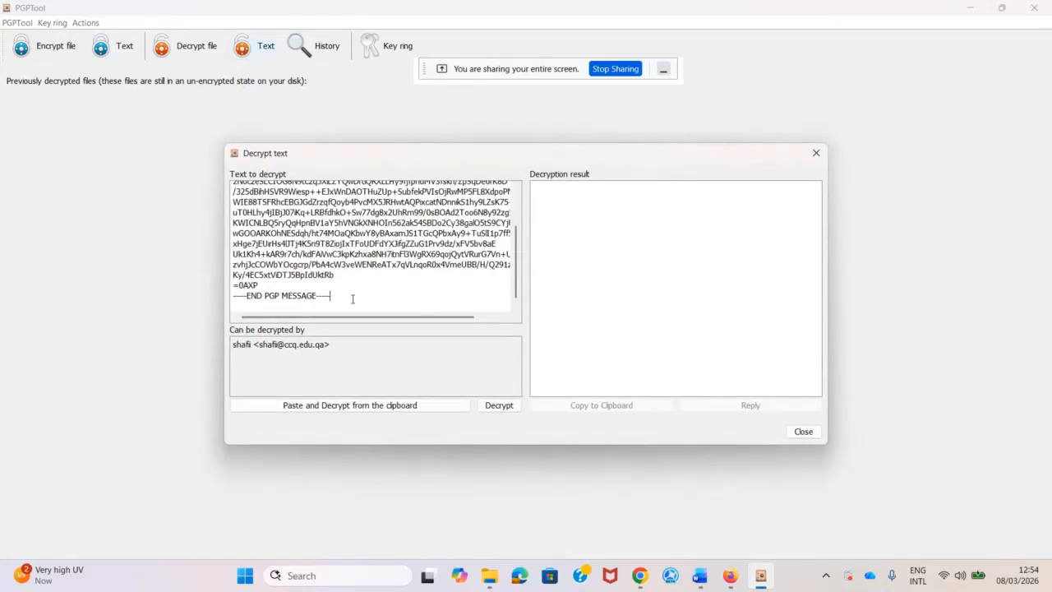
key(ctrl+a)
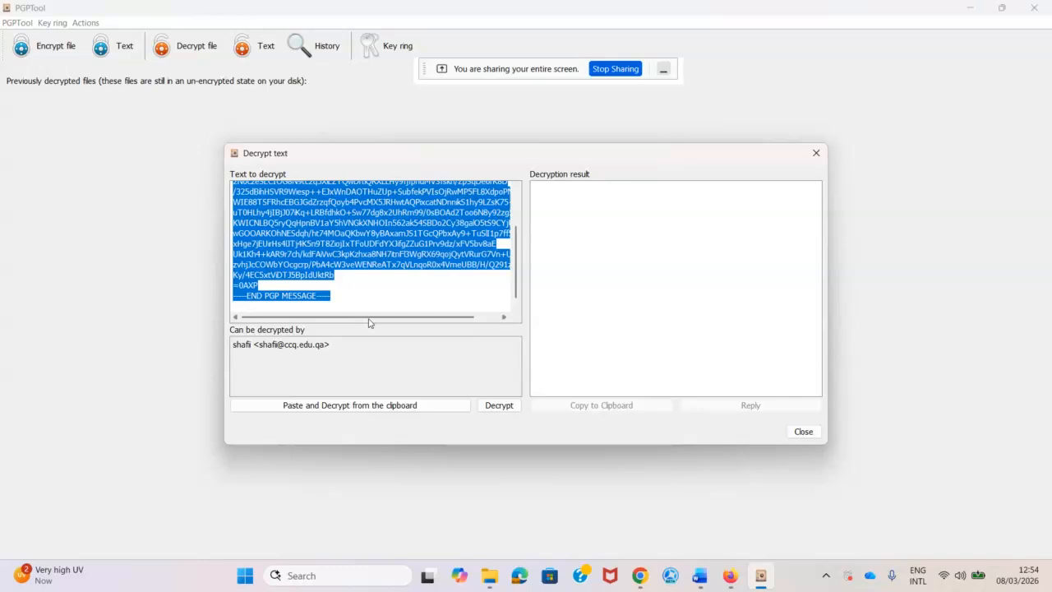
click(360, 411)
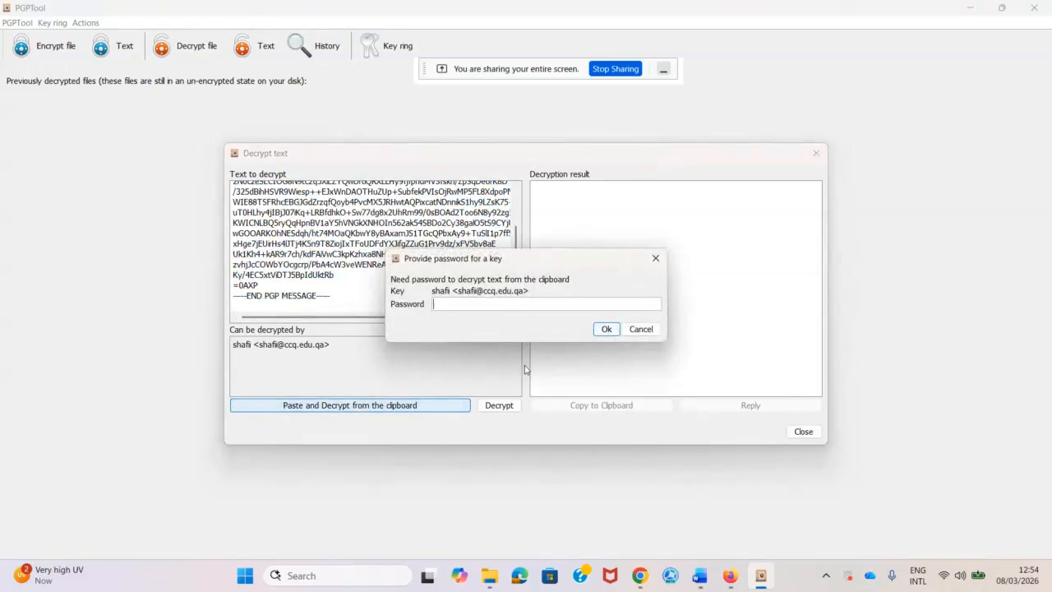
click(640, 329)
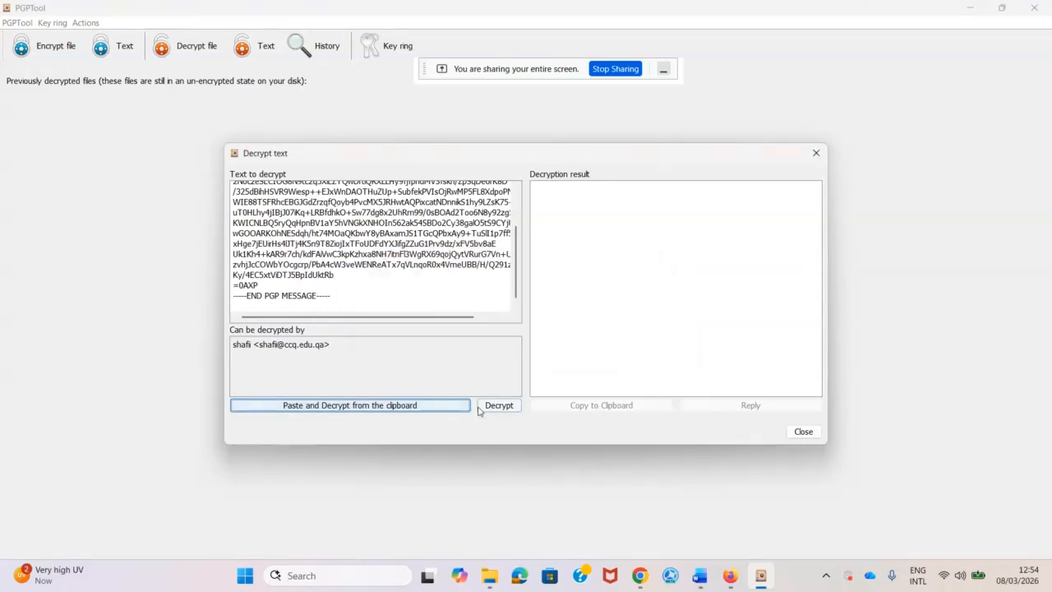
click(501, 408)
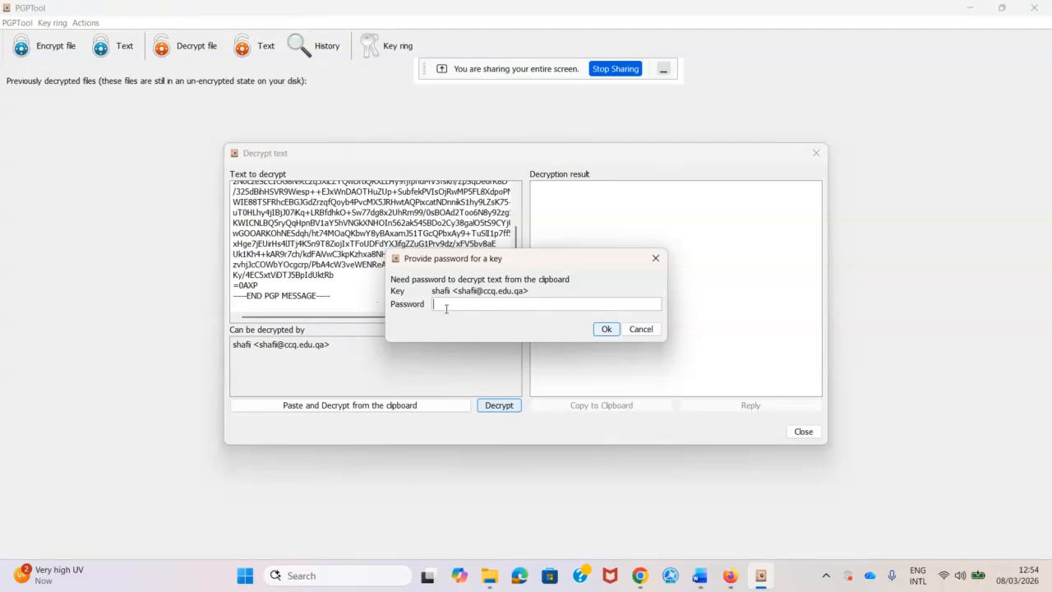
mouse_move(699, 575)
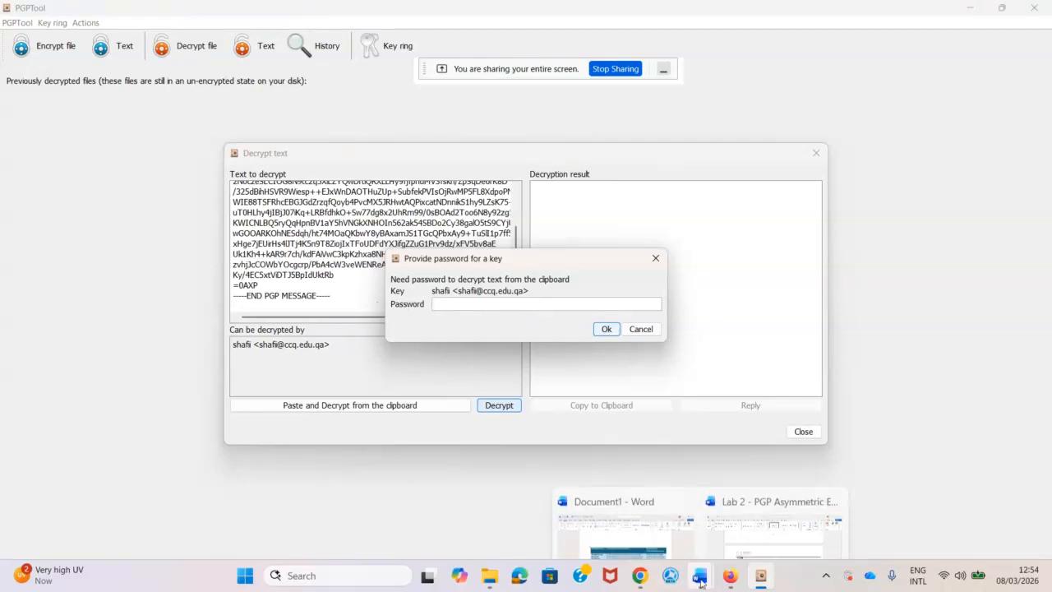
click(756, 510)
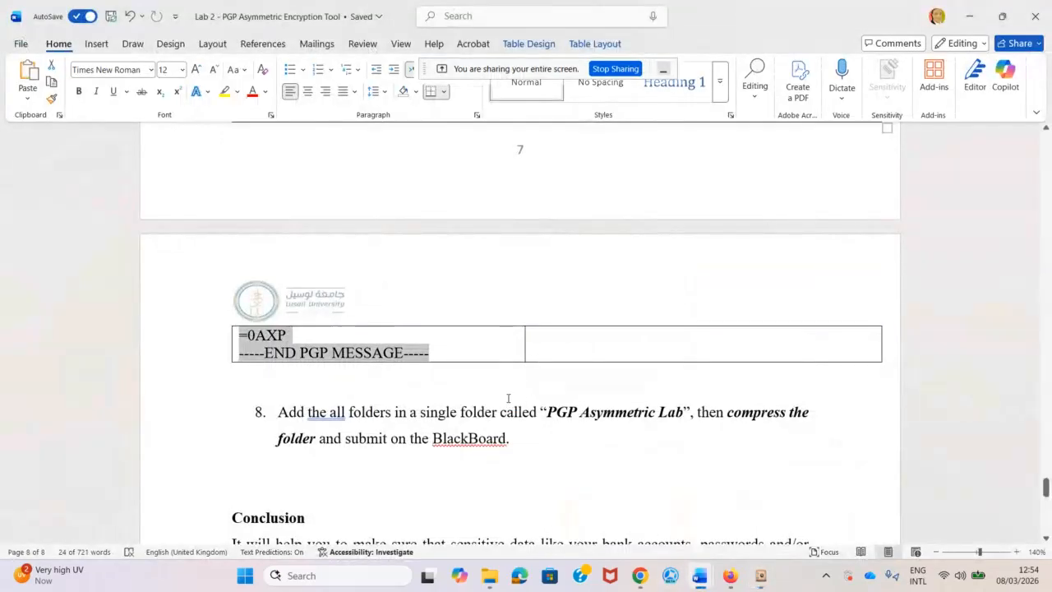
Select the key password given in step 7 of the Lab 2 document, then minimise Word.
scroll(508, 397, down, 2)
scroll(492, 407, up, 5)
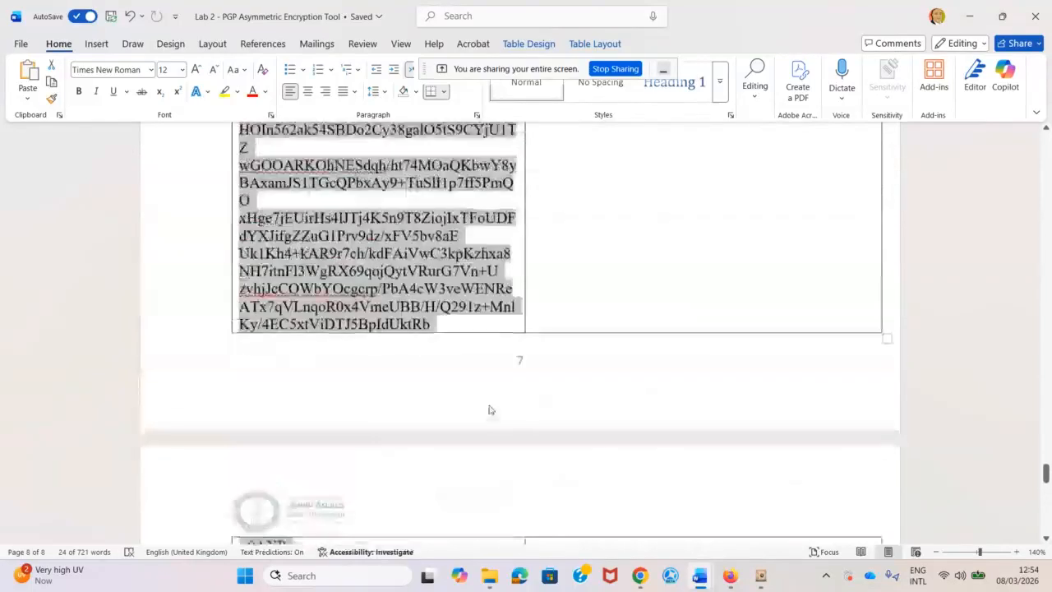
scroll(489, 409, up, 10)
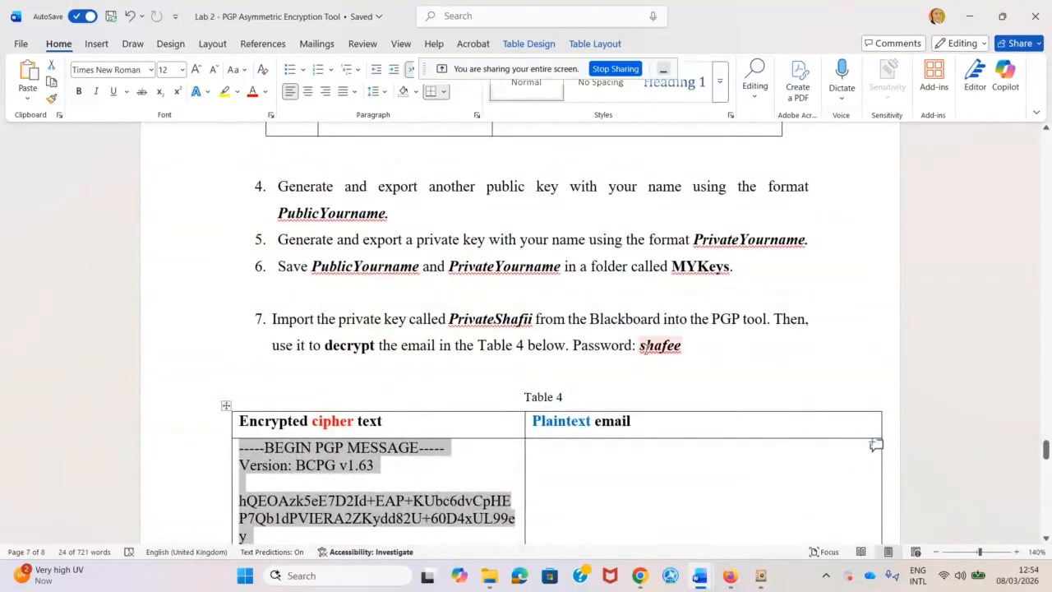
drag(640, 346, 680, 359)
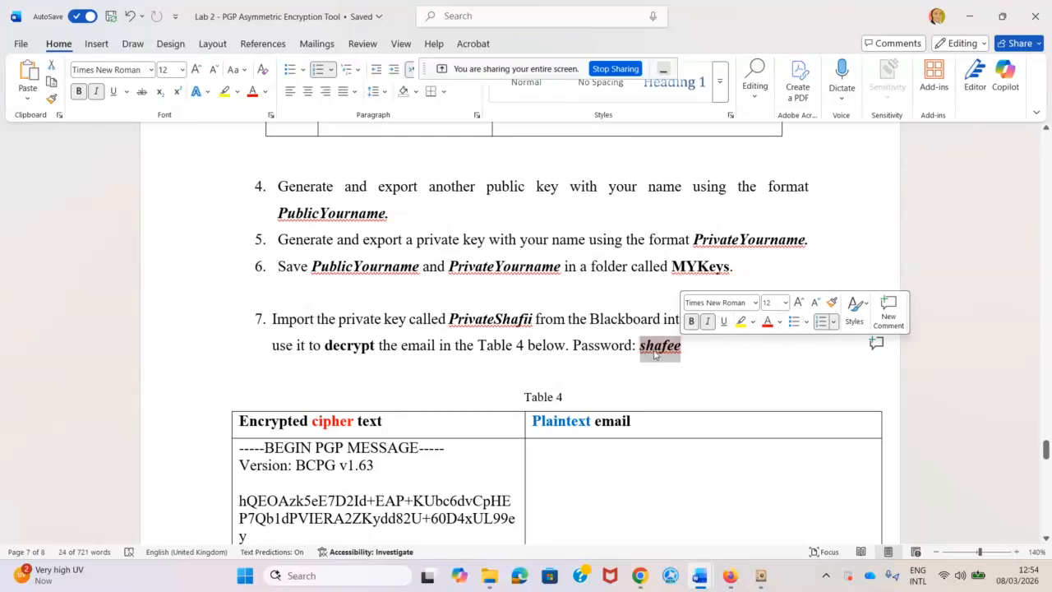
click(969, 15)
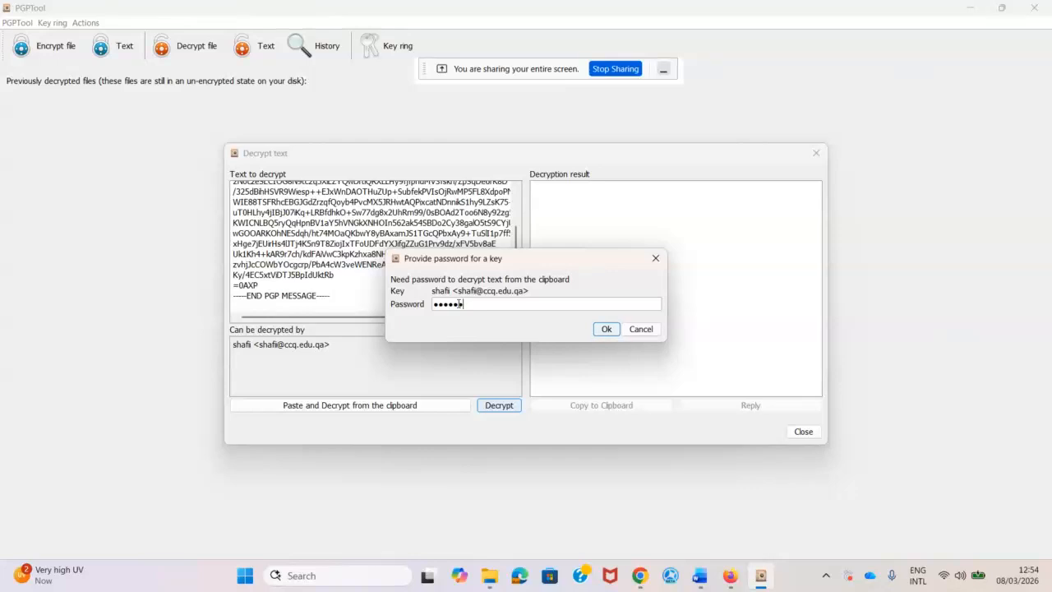
Enter the key password to decrypt the midterm exam email, then close the Decrypt text dialog.
click(603, 330)
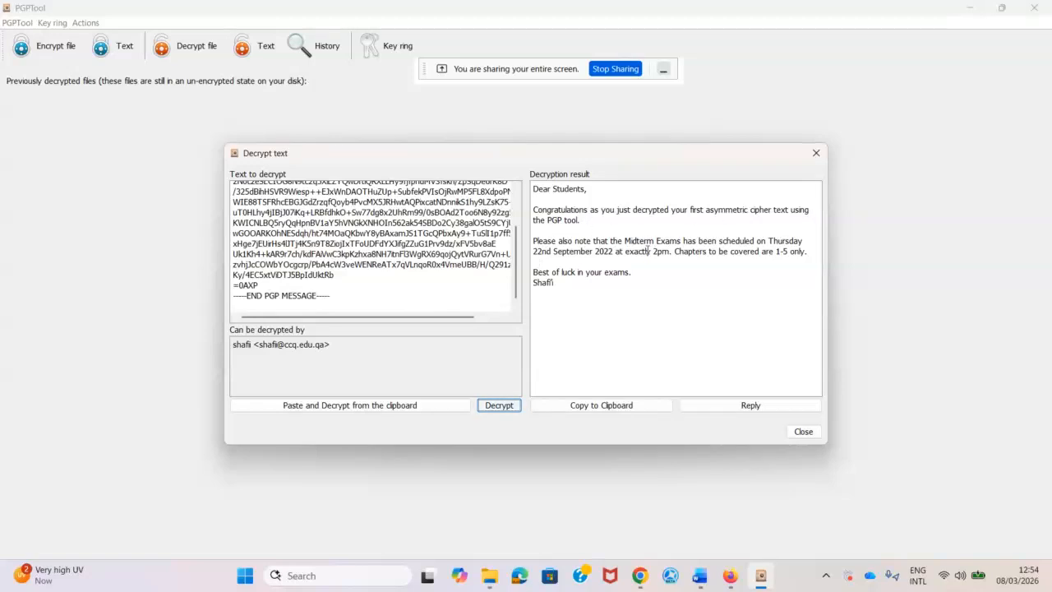
click(804, 433)
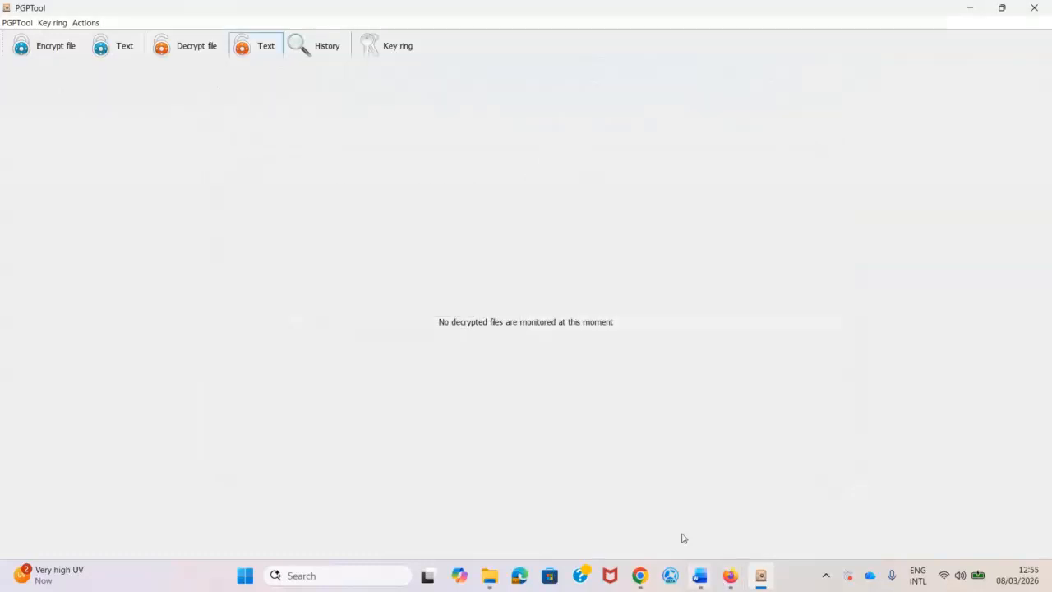
In Chrome, close the last four Index file-listing tabs, leaving eleven tabs open.
mouse_move(636, 583)
click(640, 511)
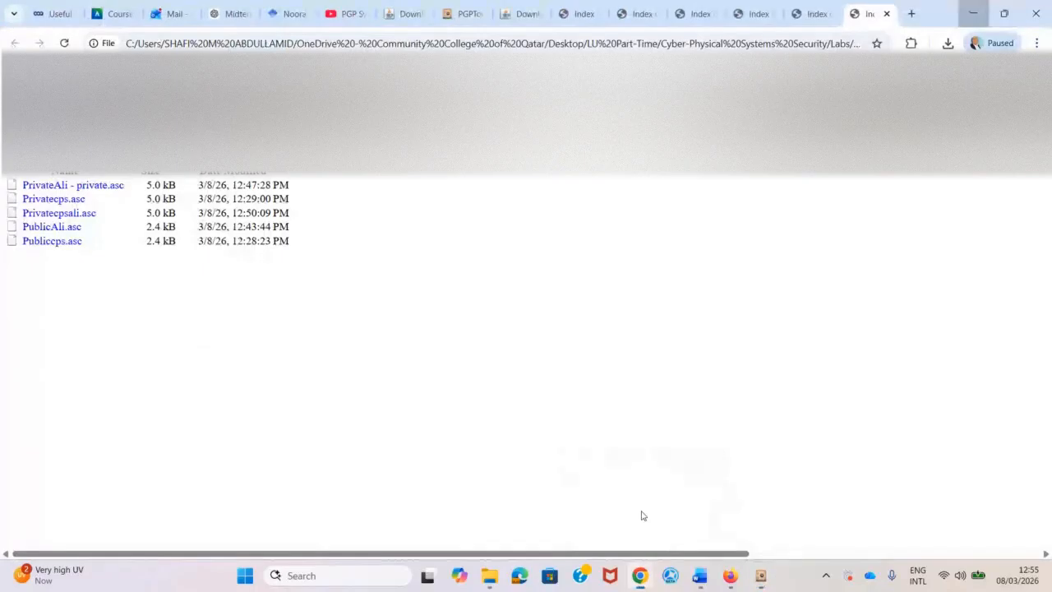
click(886, 14)
click(886, 14)
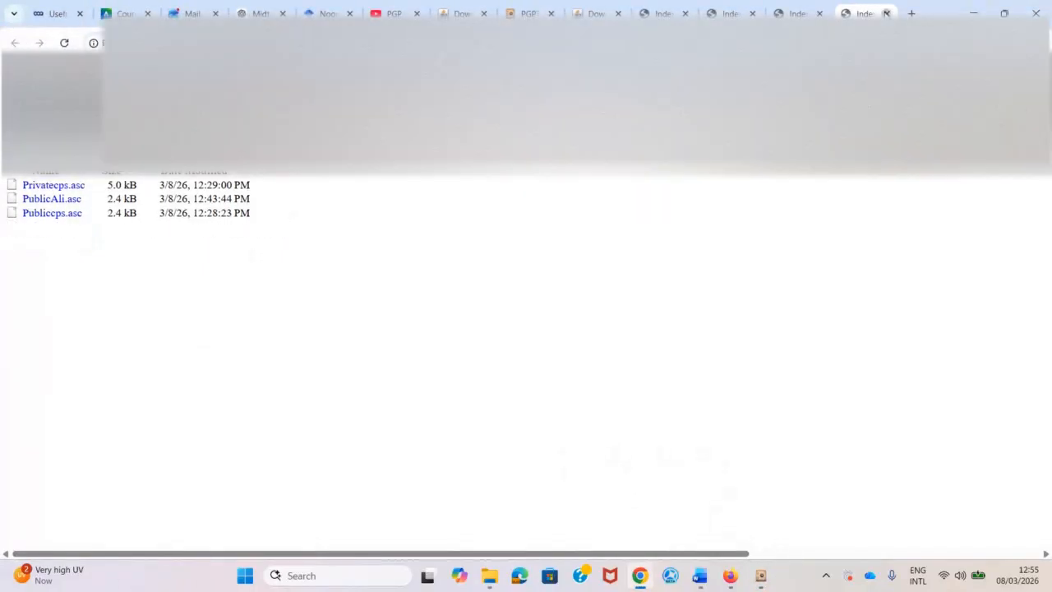
click(886, 14)
click(884, 15)
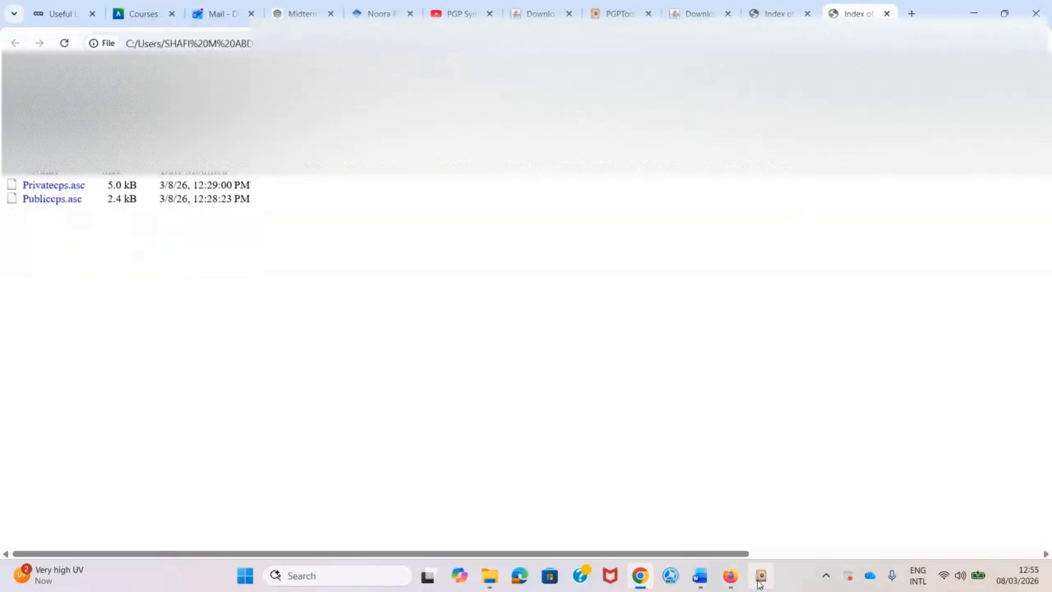
Bring PGPTool to the front, then minimize it.
mouse_move(760, 575)
click(754, 519)
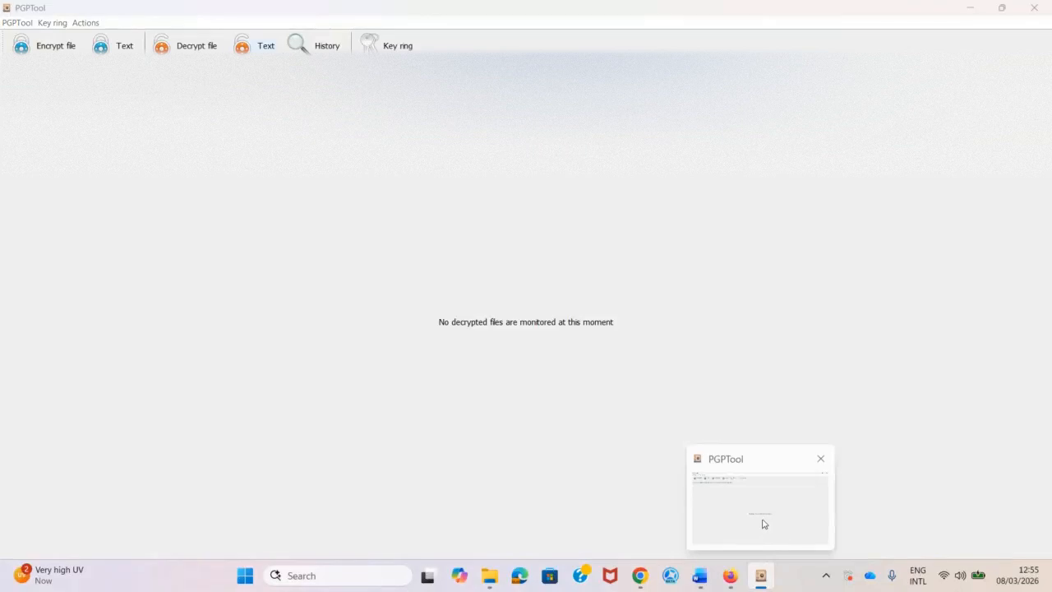
click(969, 7)
Minimize Chrome, Firefox and PGPTool, then show the Blackboard assessment page listing the .asc keys and Test Files.zip.
click(973, 14)
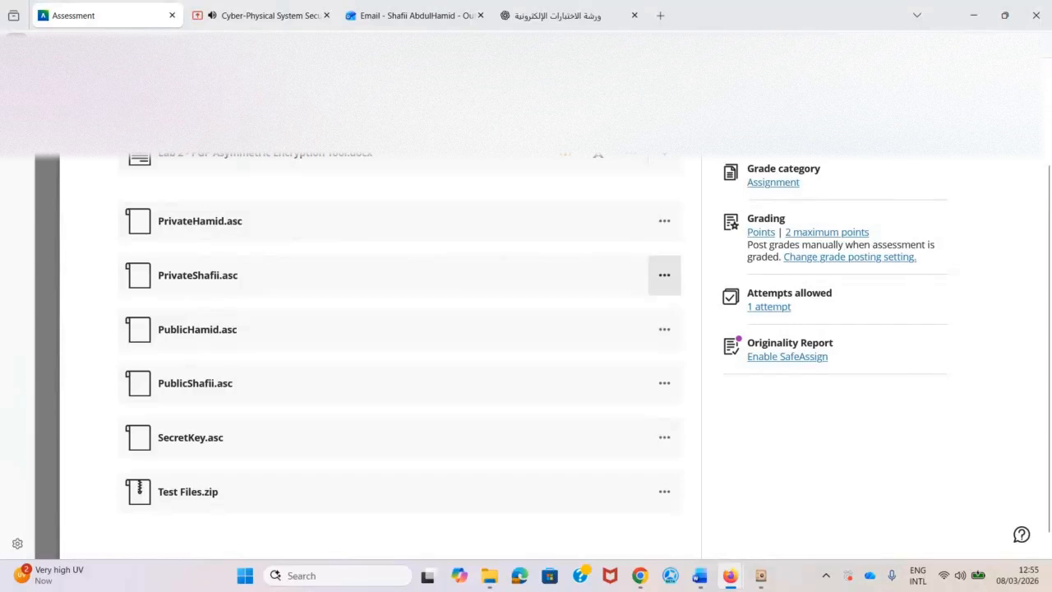
click(972, 15)
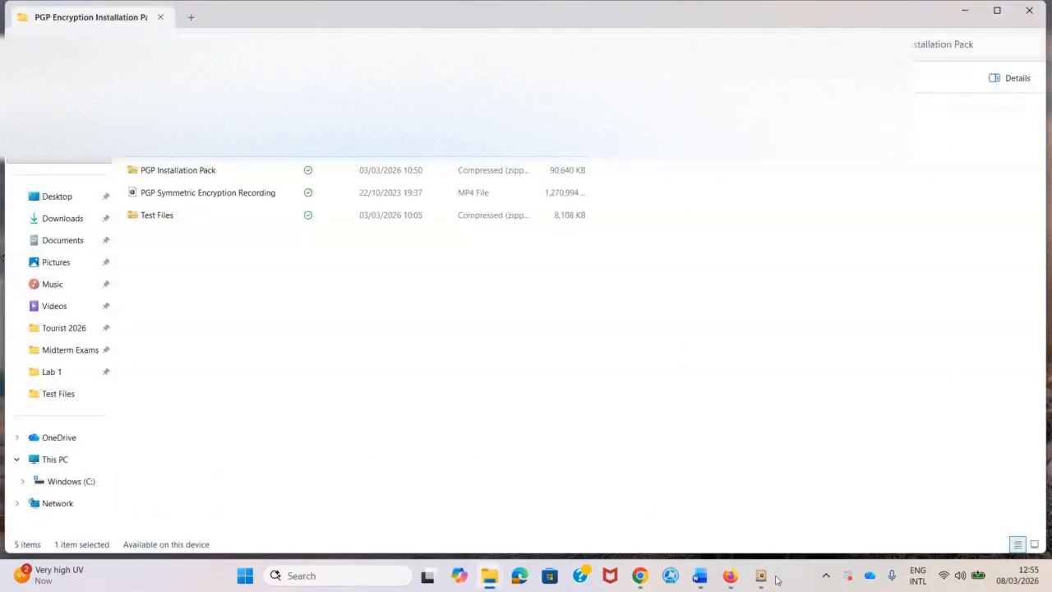
mouse_move(770, 580)
click(761, 511)
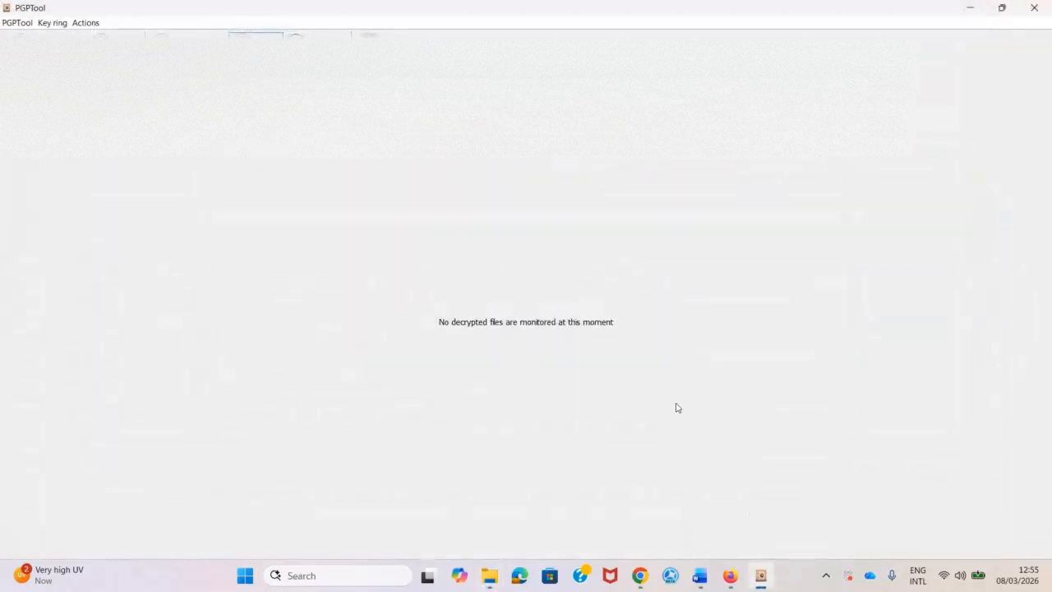
click(970, 8)
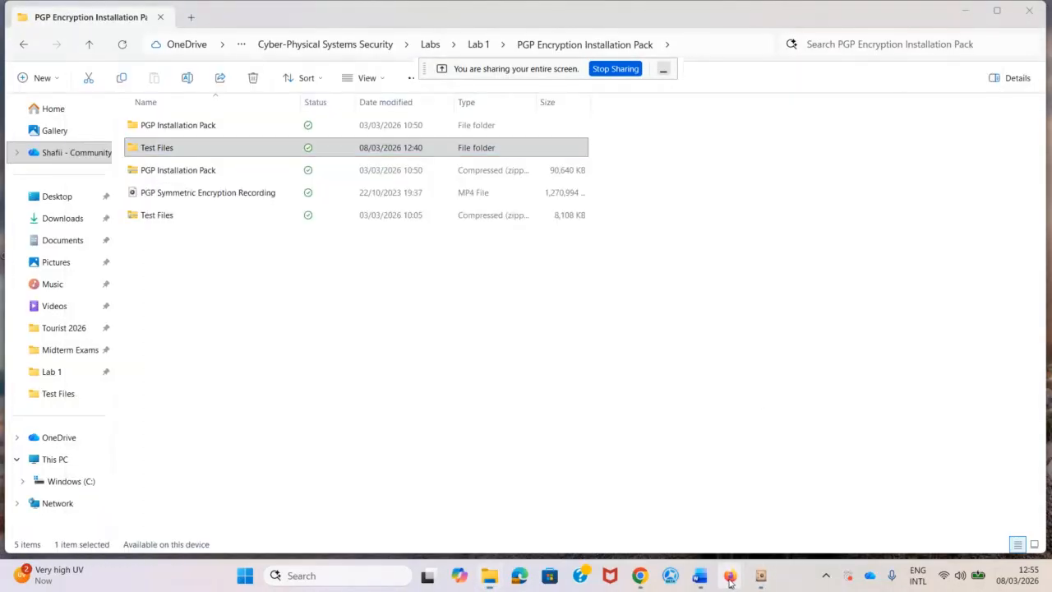
mouse_move(729, 582)
click(712, 489)
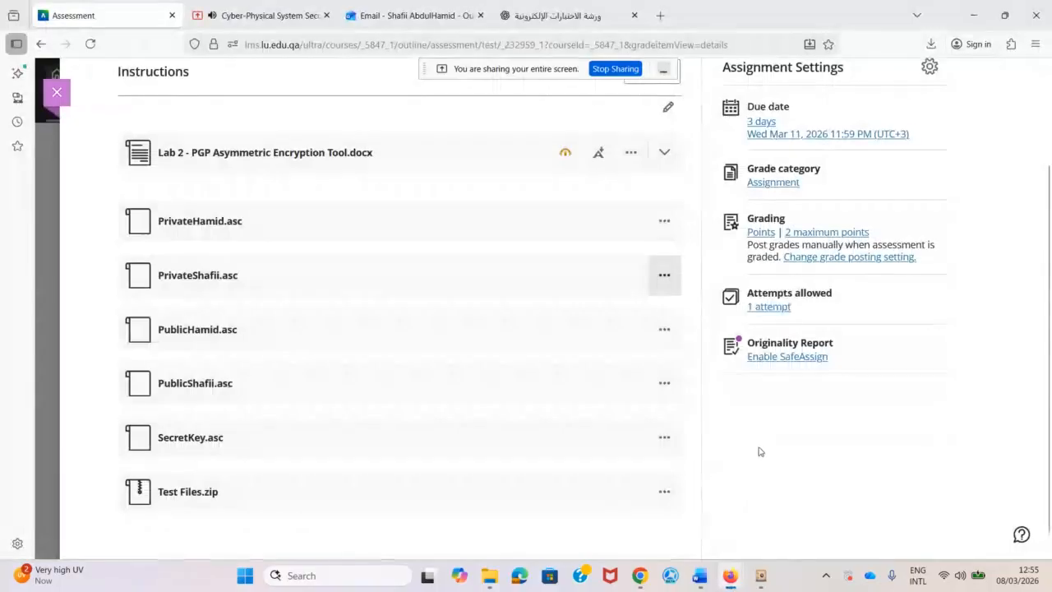